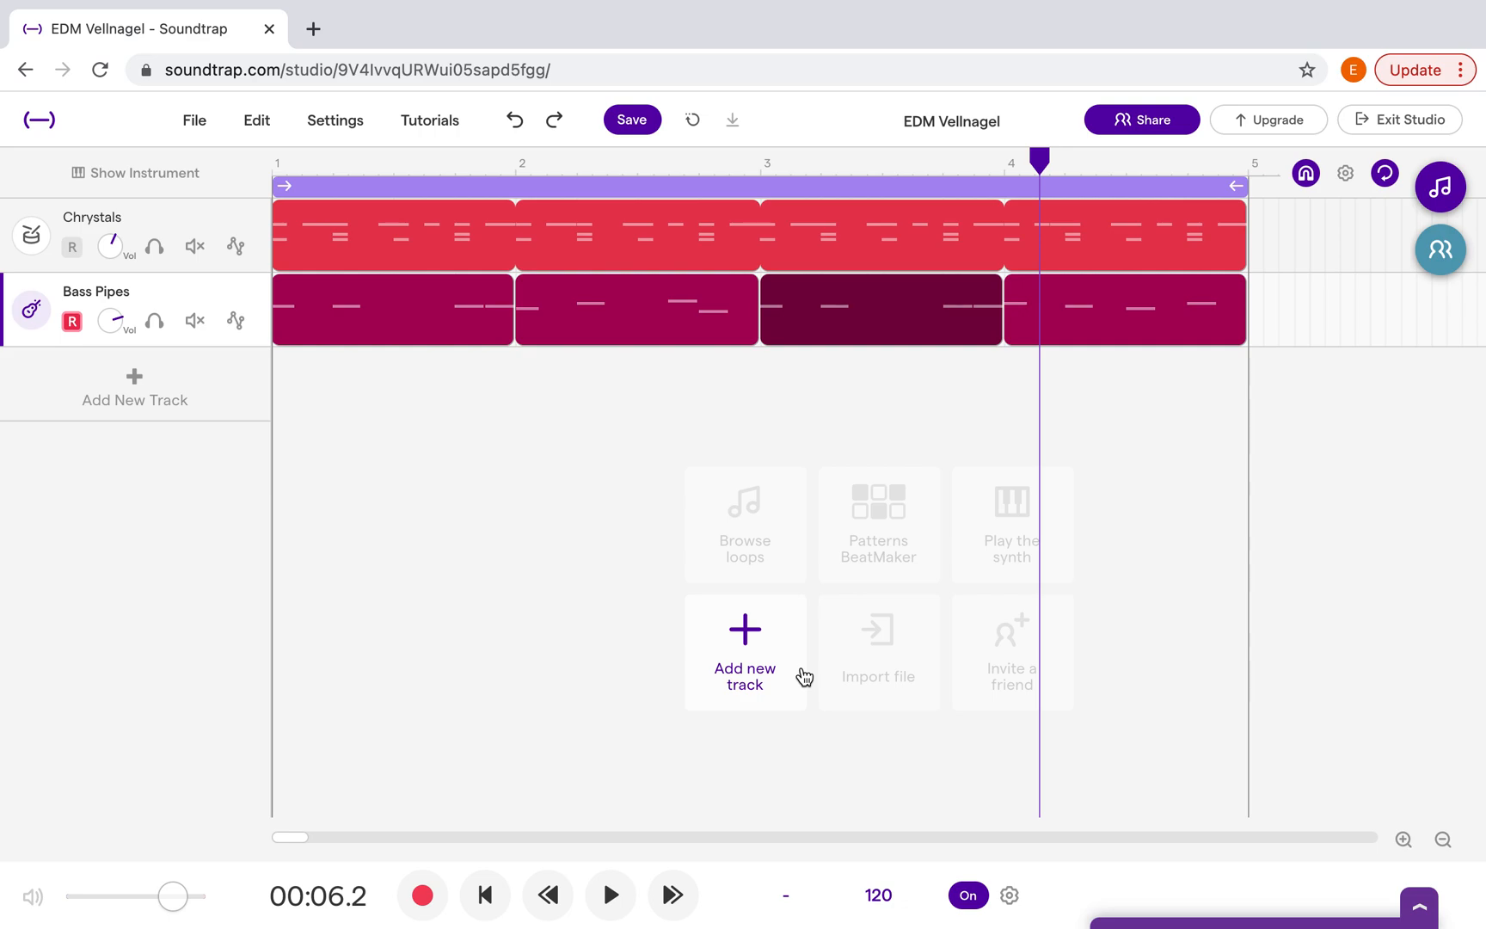
# - Play the existing Chrystals and Bass Pipes loop together, and stop playback after listening
pyautogui.click(487, 895)
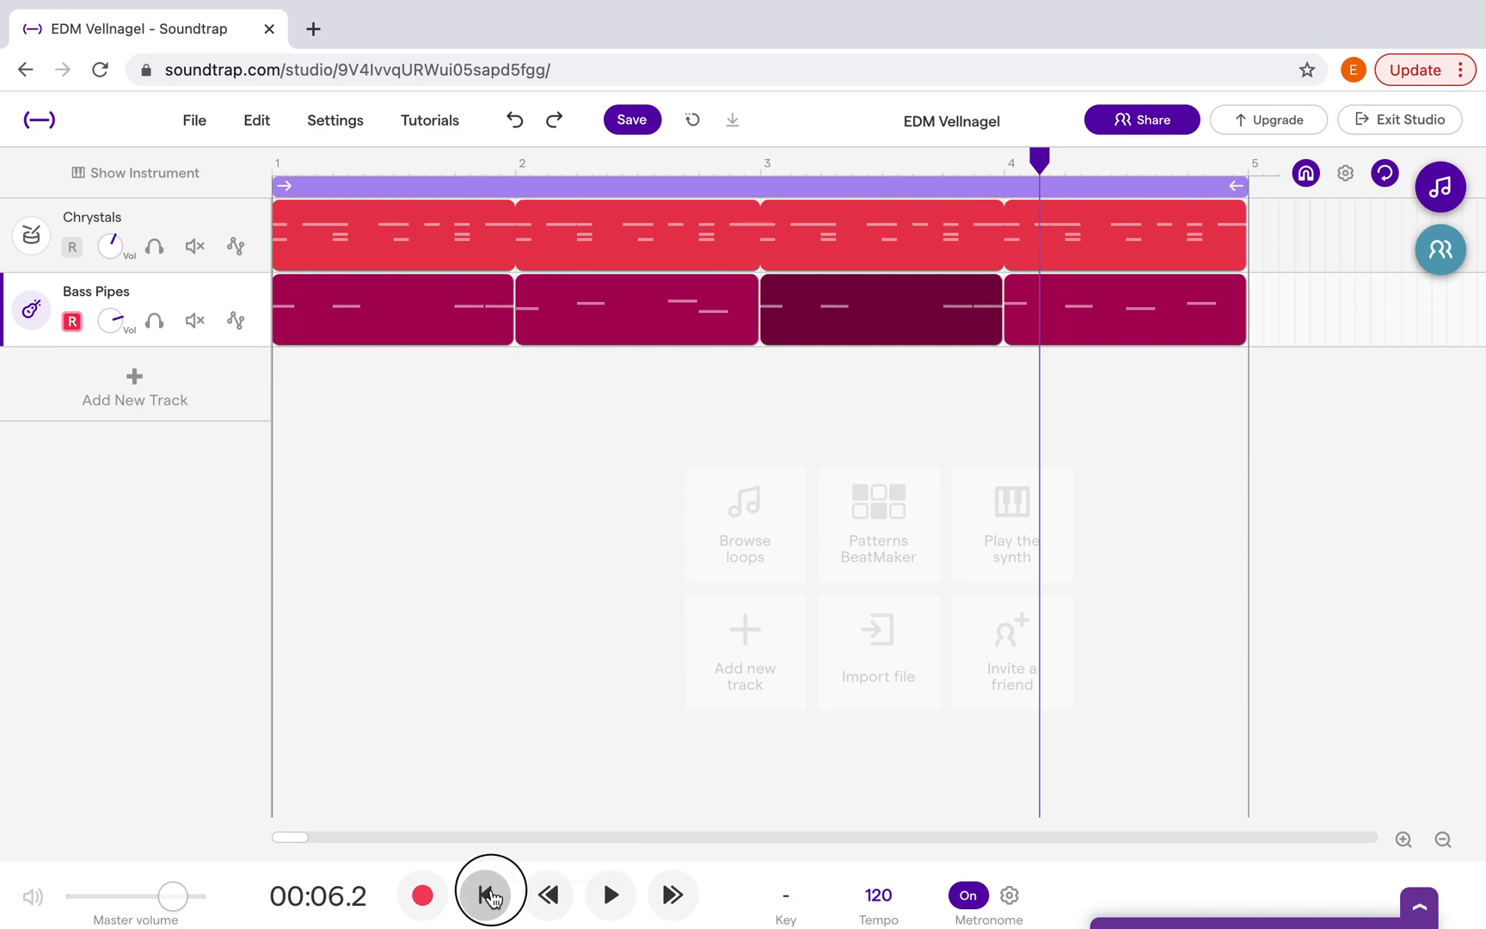
pyautogui.press('space')
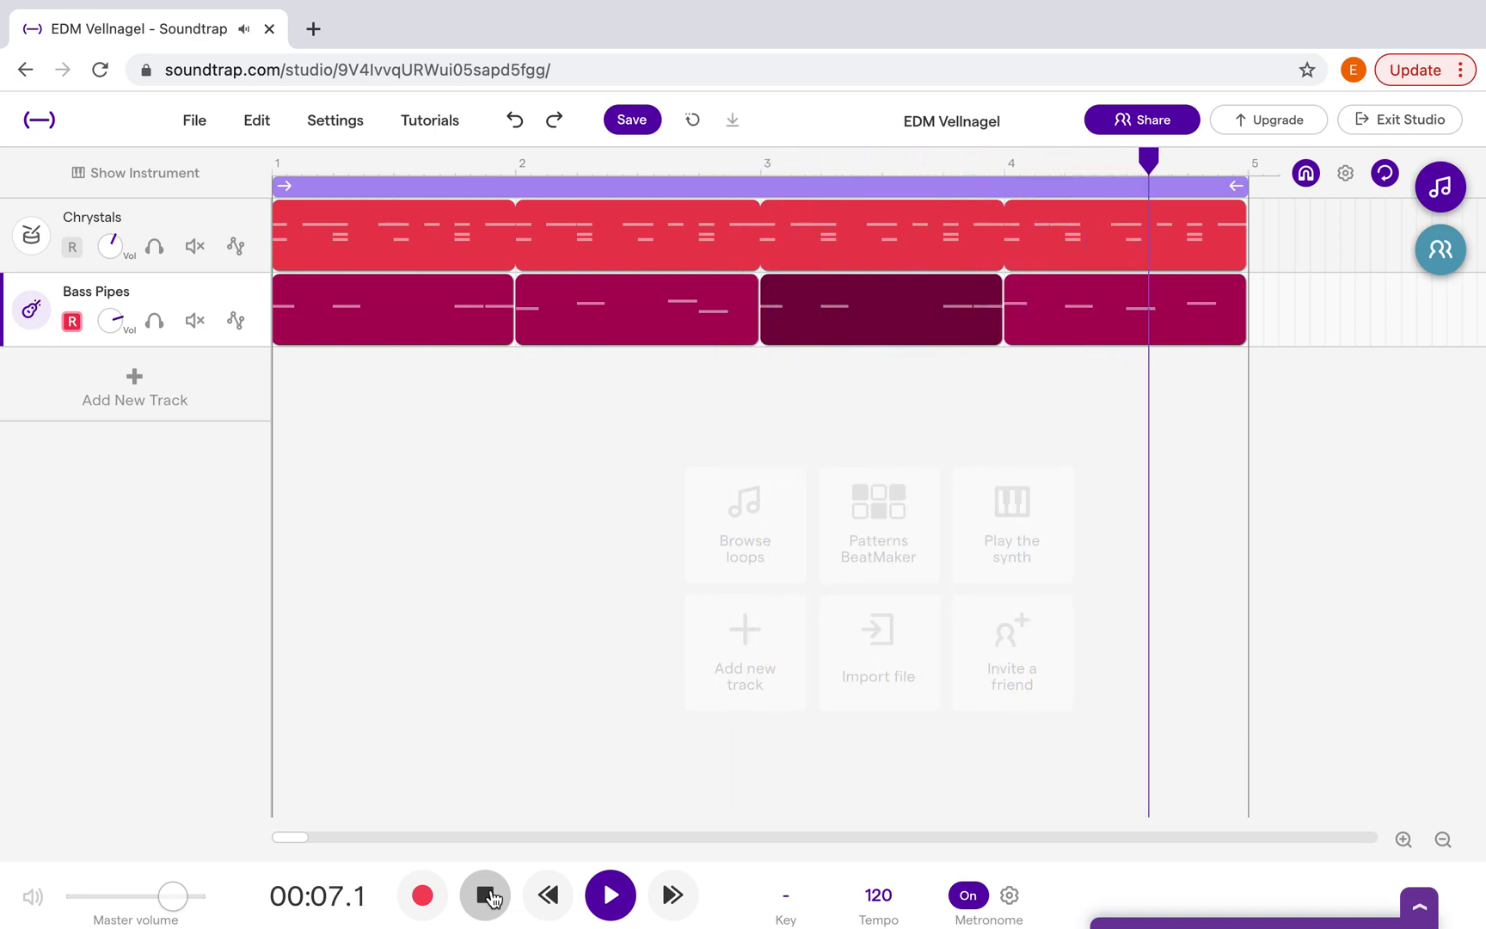
pyautogui.click(488, 898)
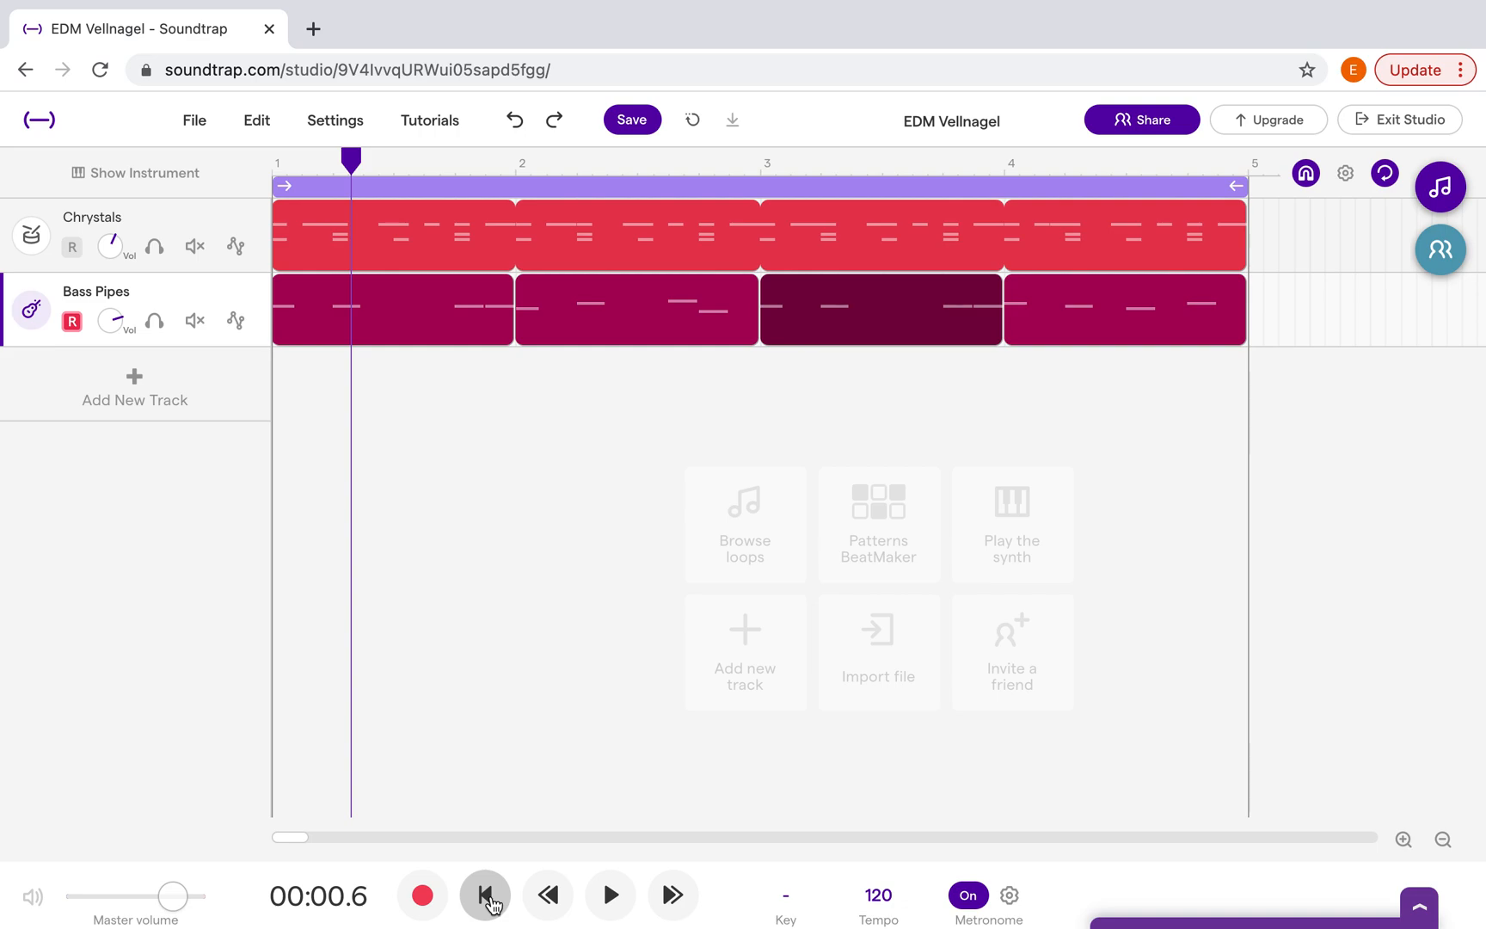
# - Add a new Synthesizer track and test its default sound with the C4 and B3 notes
pyautogui.click(128, 397)
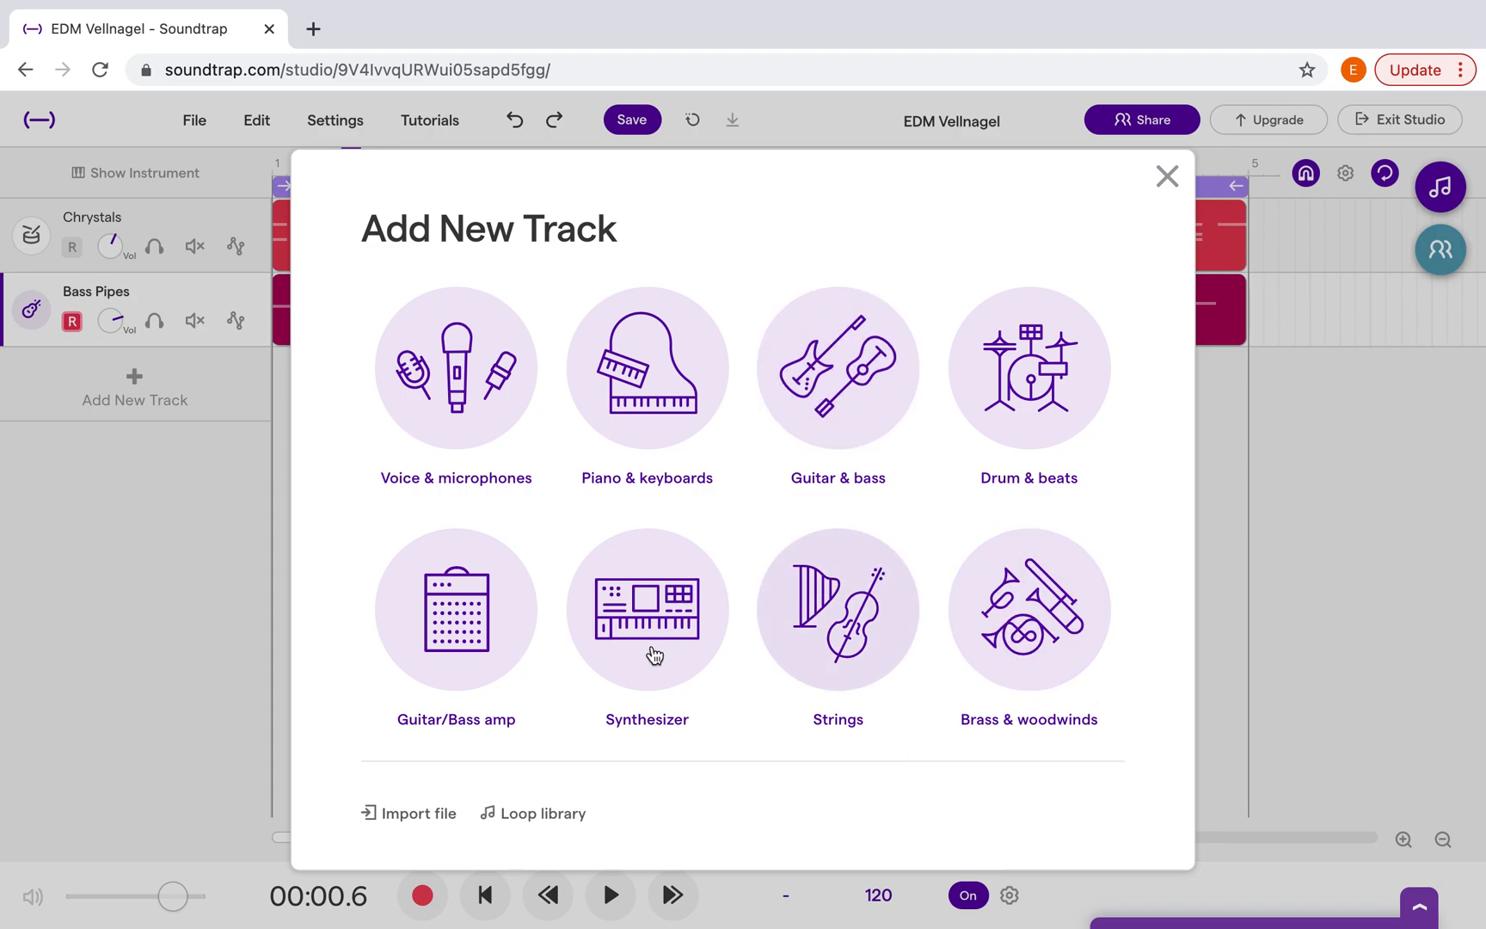
pyautogui.click(645, 594)
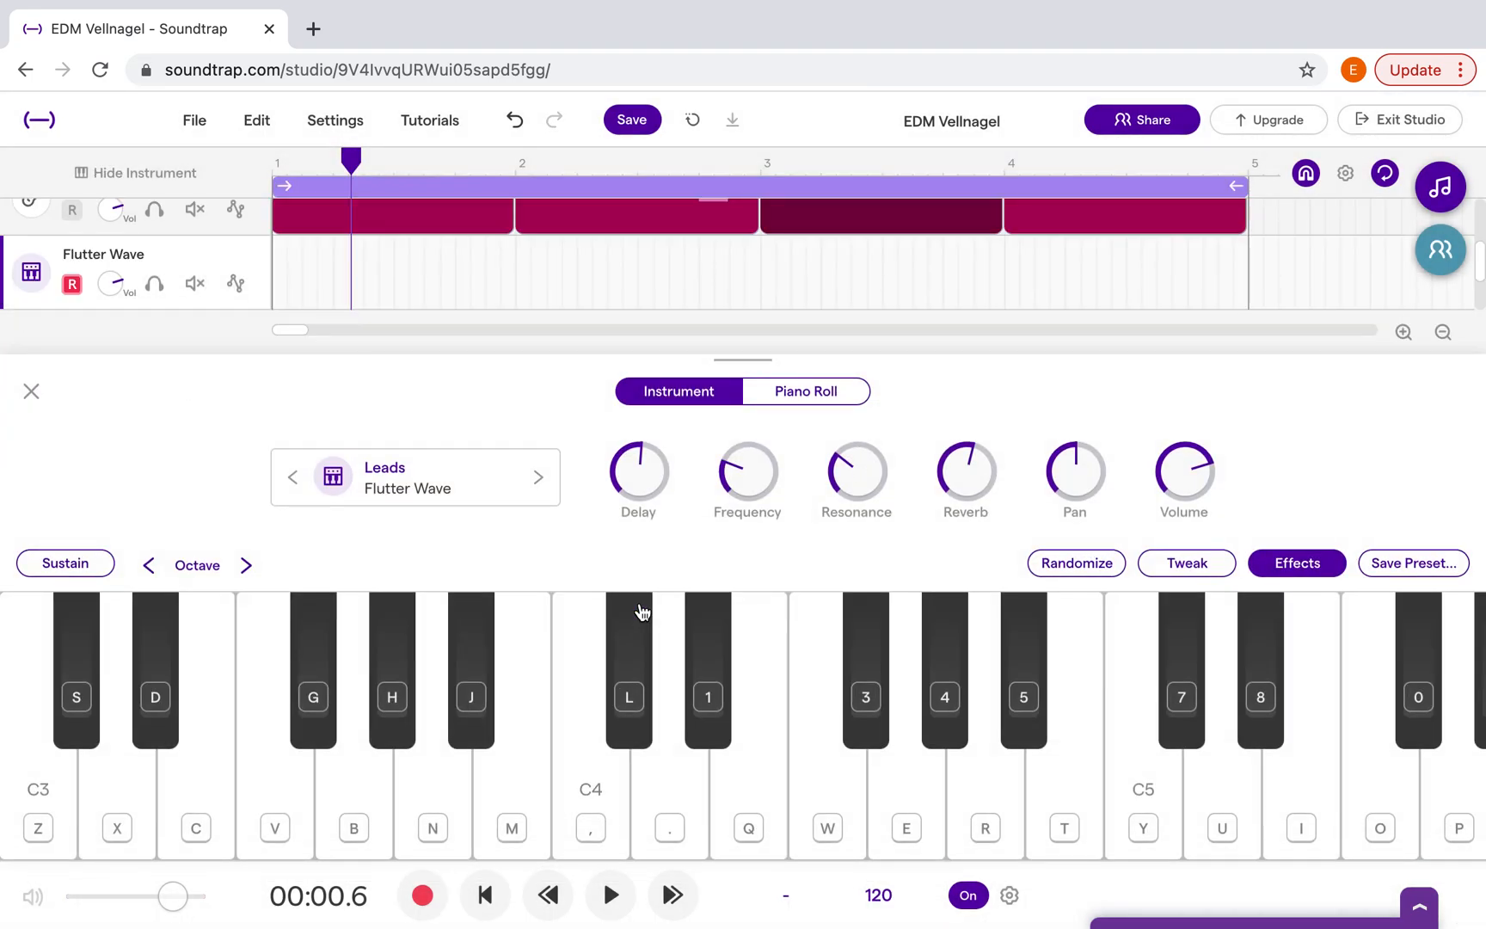
pyautogui.click(574, 790)
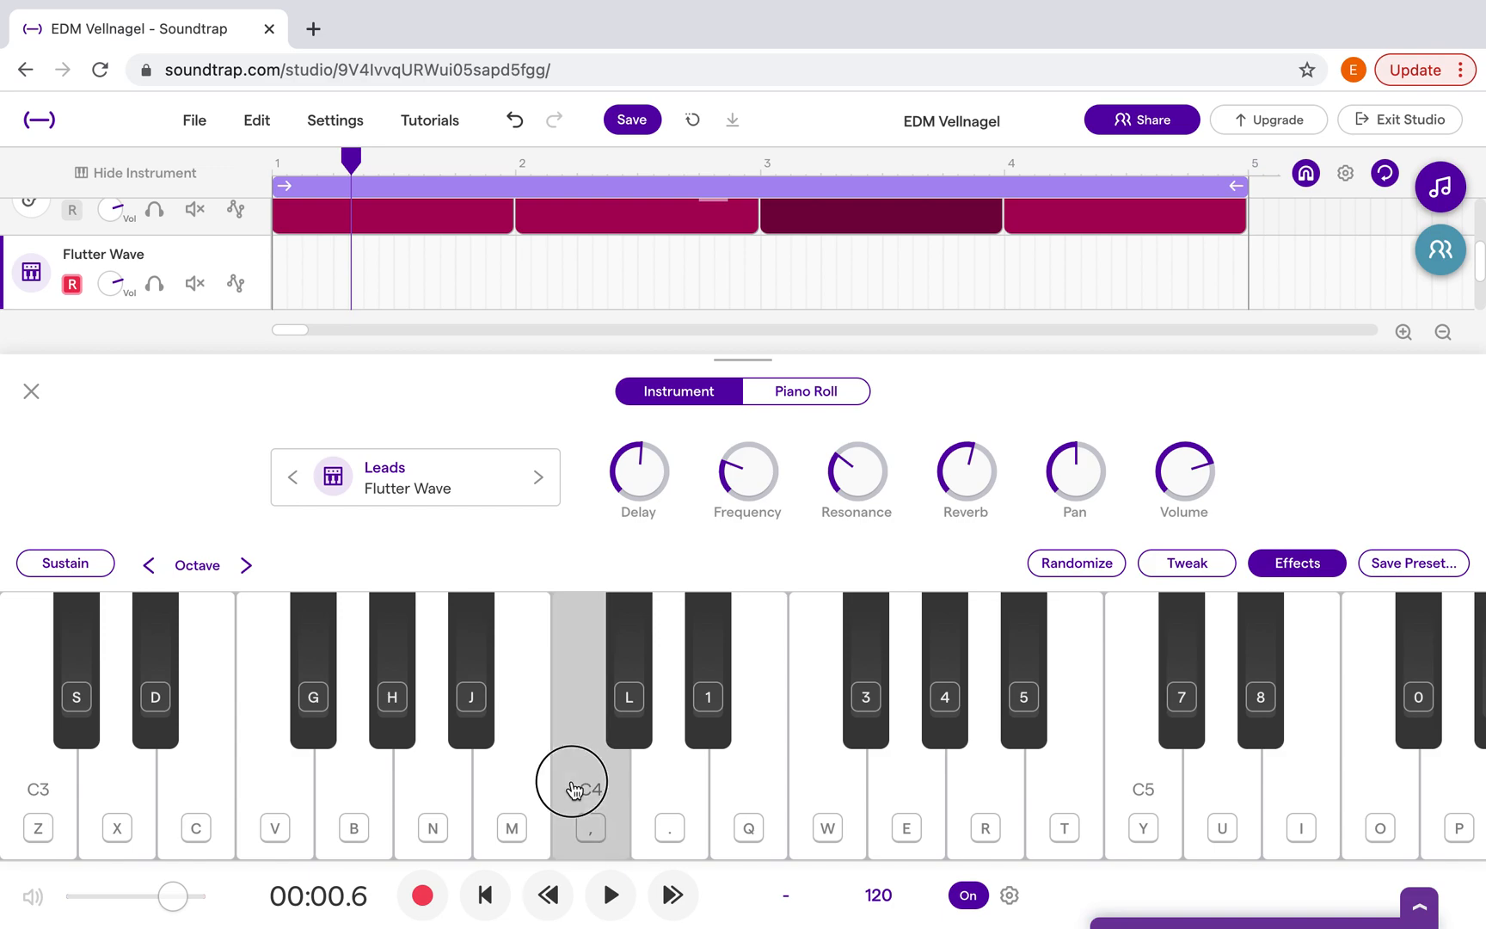
pyautogui.click(526, 795)
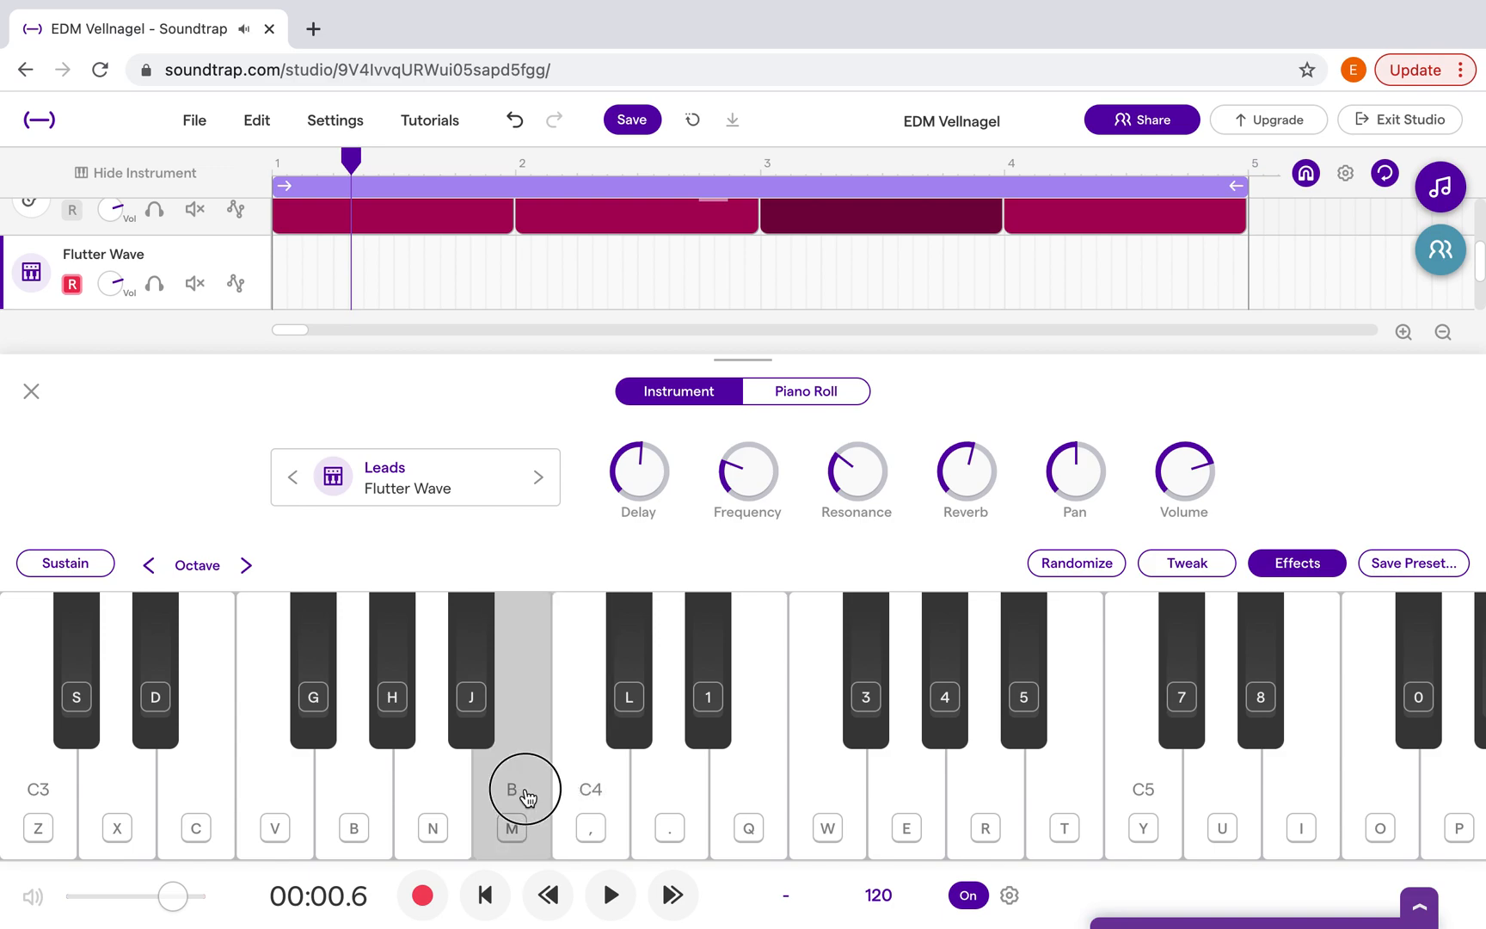
# - Browse the Synths presets for the new track and preview the sounds from 8-Bit Interval down to Big Bee
pyautogui.click(400, 489)
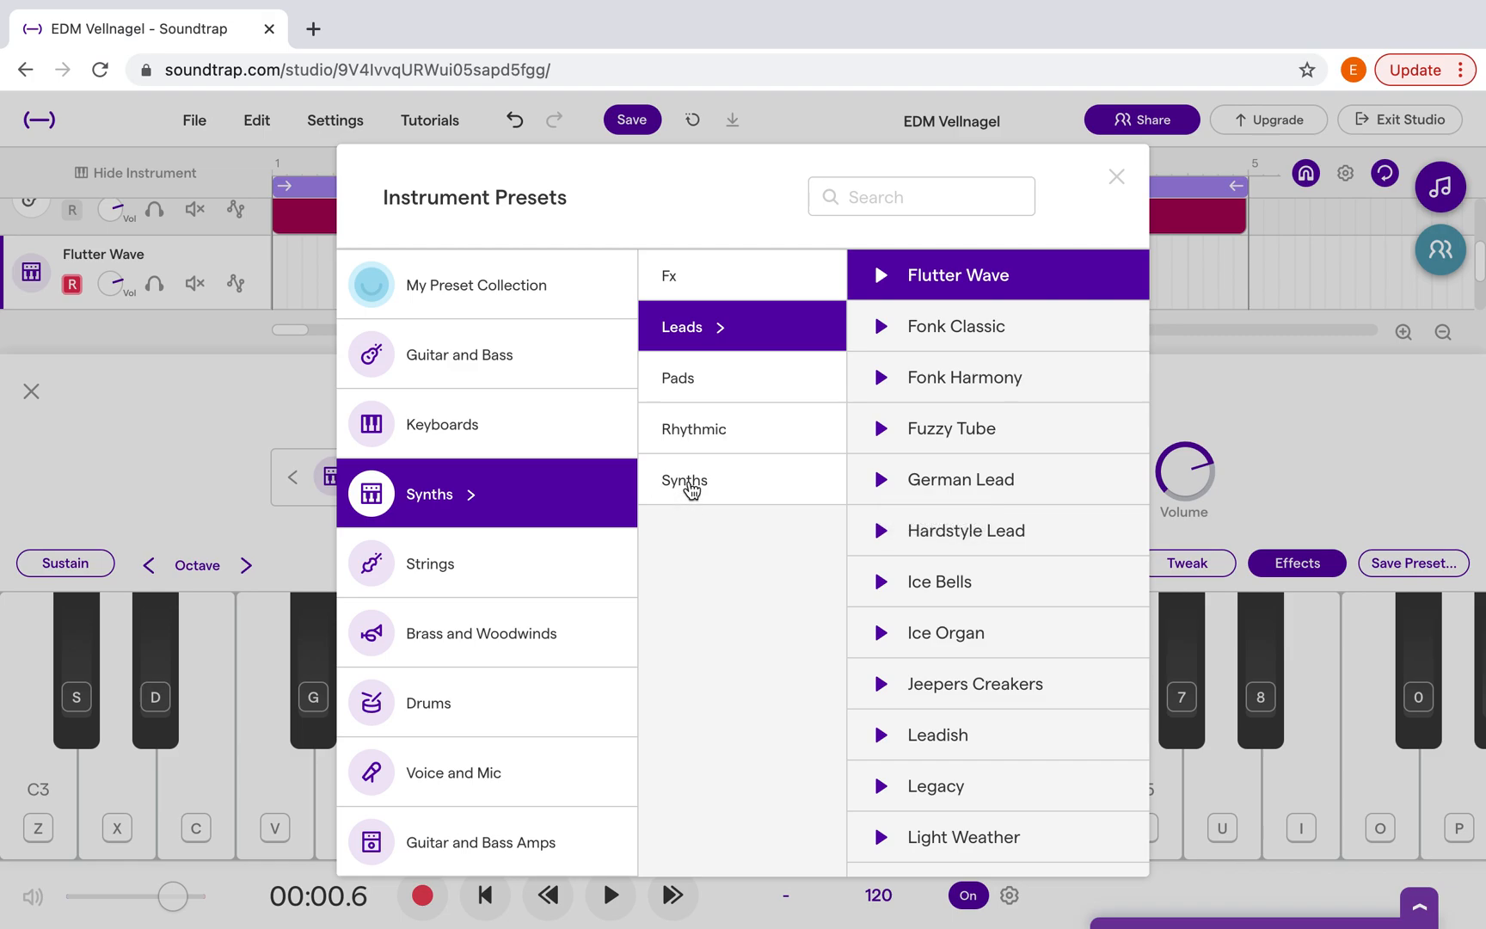
pyautogui.click(691, 488)
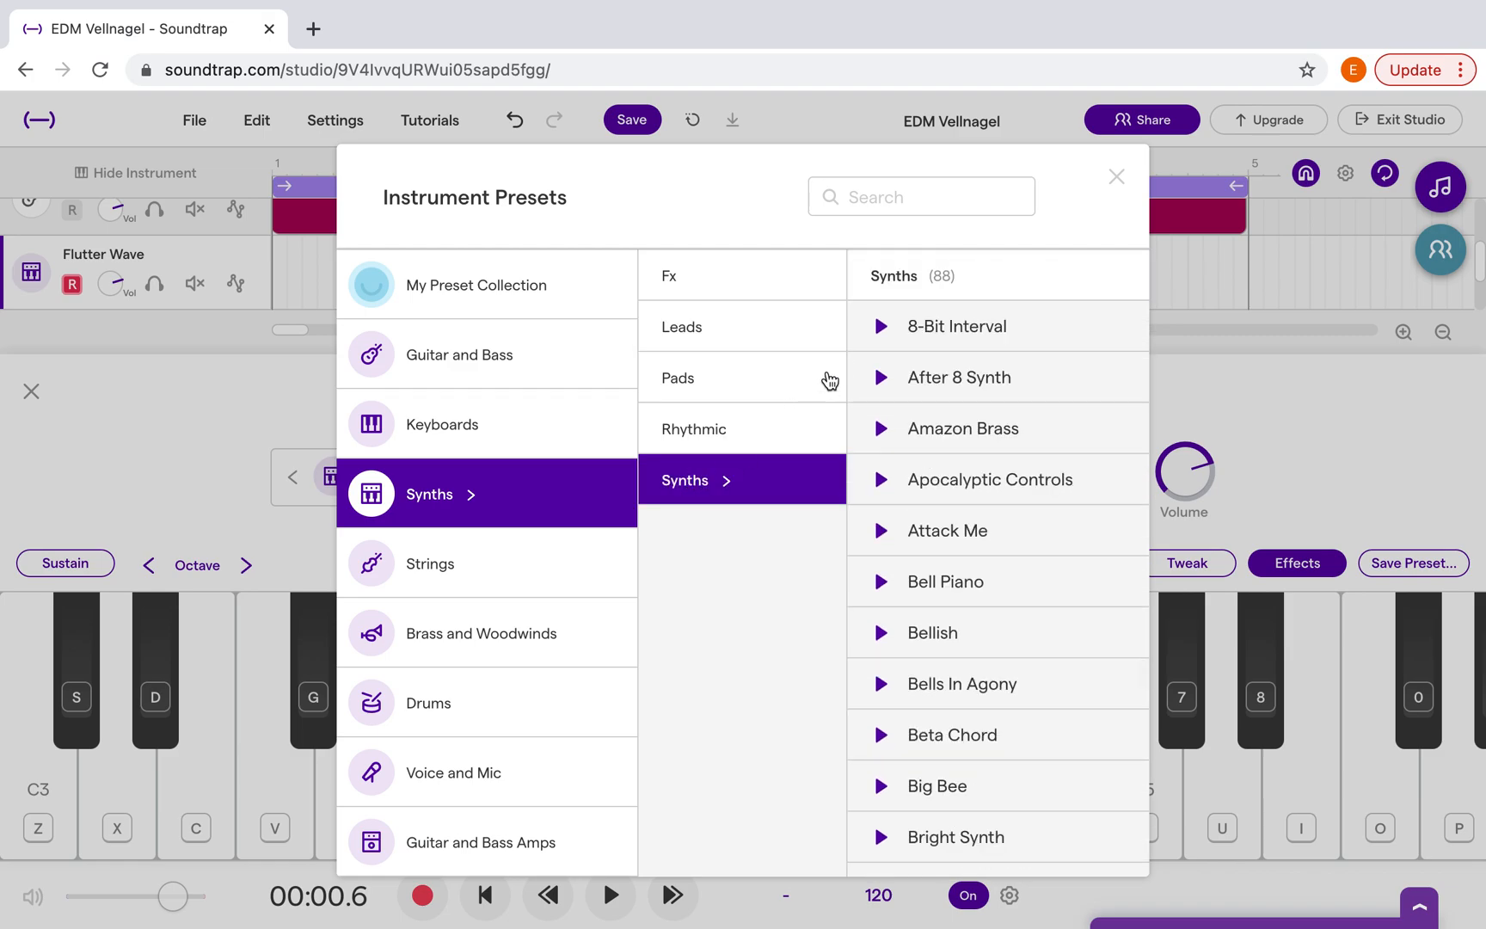
pyautogui.click(886, 385)
pyautogui.click(882, 332)
pyautogui.click(880, 428)
pyautogui.click(883, 484)
pyautogui.click(884, 533)
pyautogui.click(881, 584)
pyautogui.click(885, 639)
pyautogui.click(882, 686)
pyautogui.click(882, 738)
pyautogui.click(882, 786)
# - Compare Amazon Brass with Apocalyptic Controls, set the new track's instrument to Apocalyptic Controls, and test it with C4
pyautogui.click(881, 434)
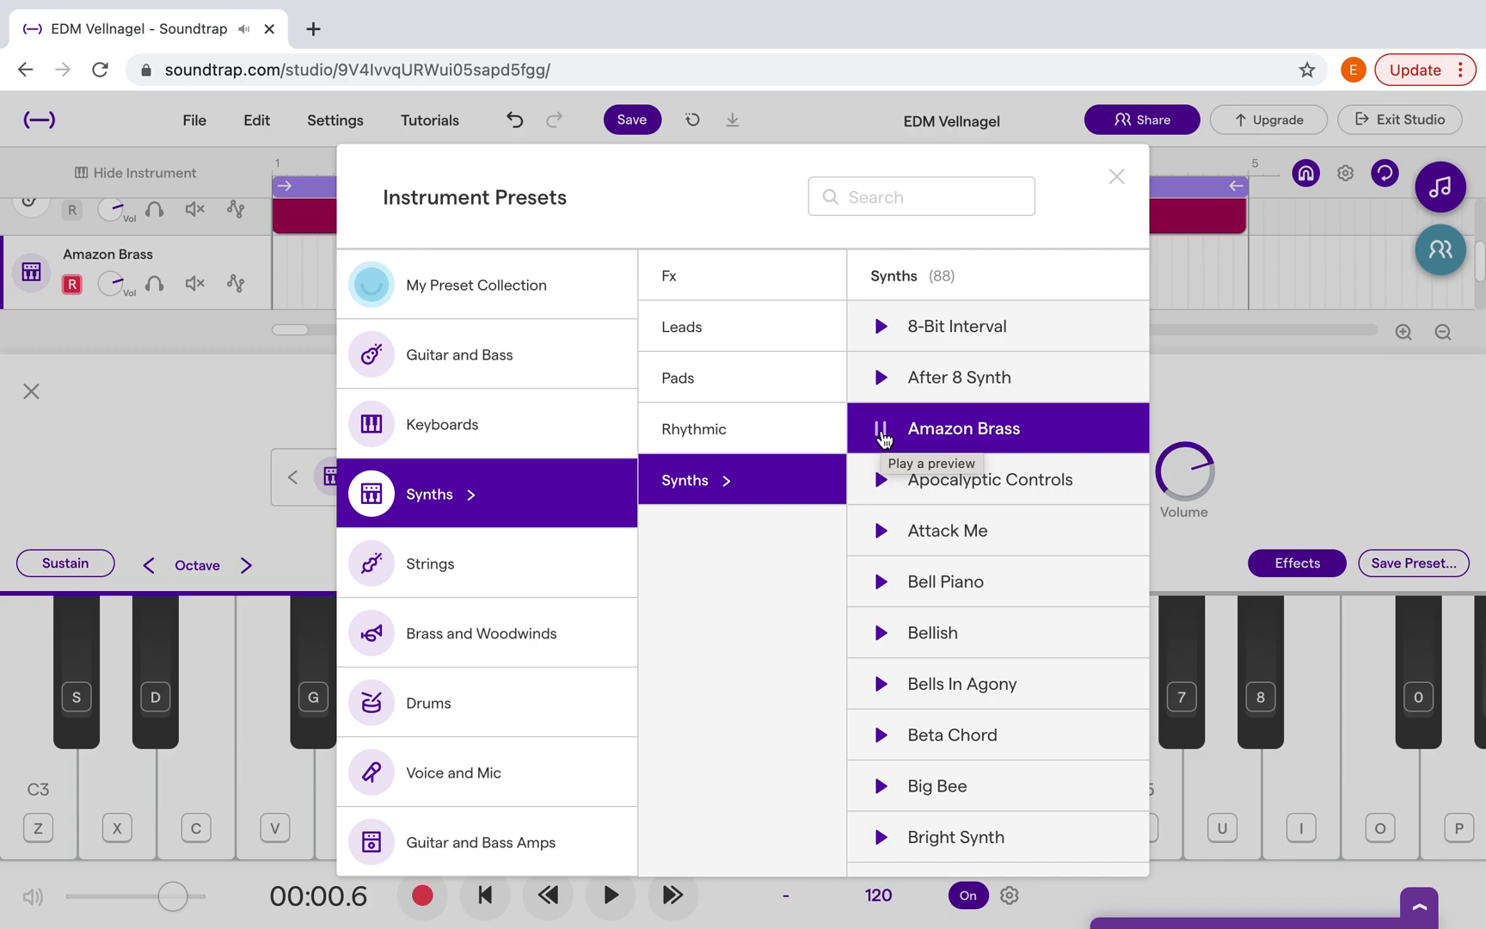
pyautogui.click(886, 480)
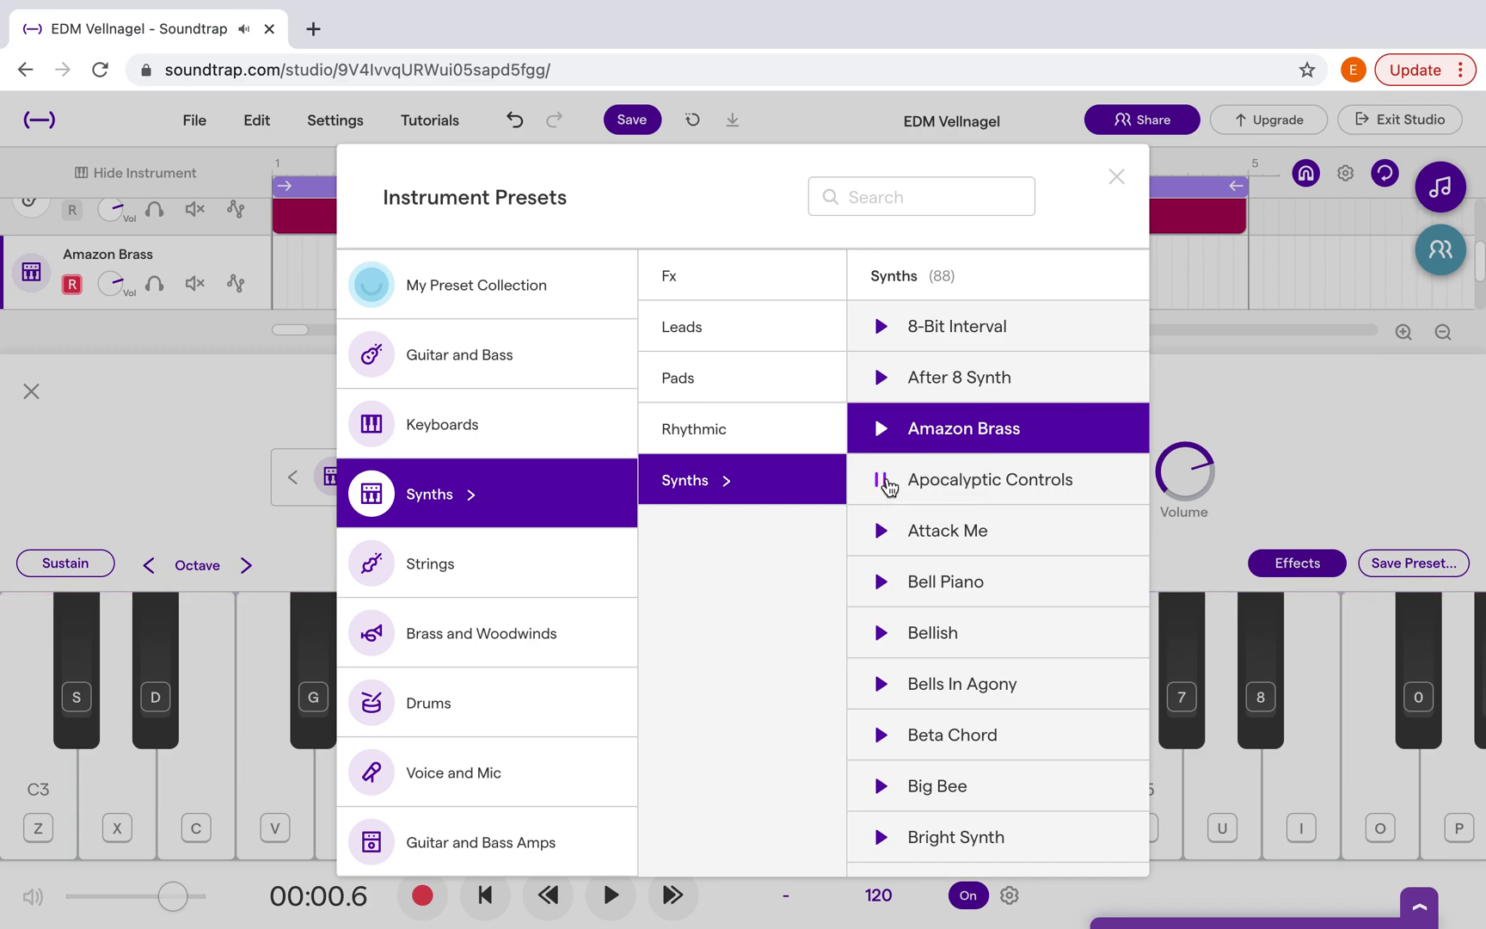
pyautogui.click(973, 491)
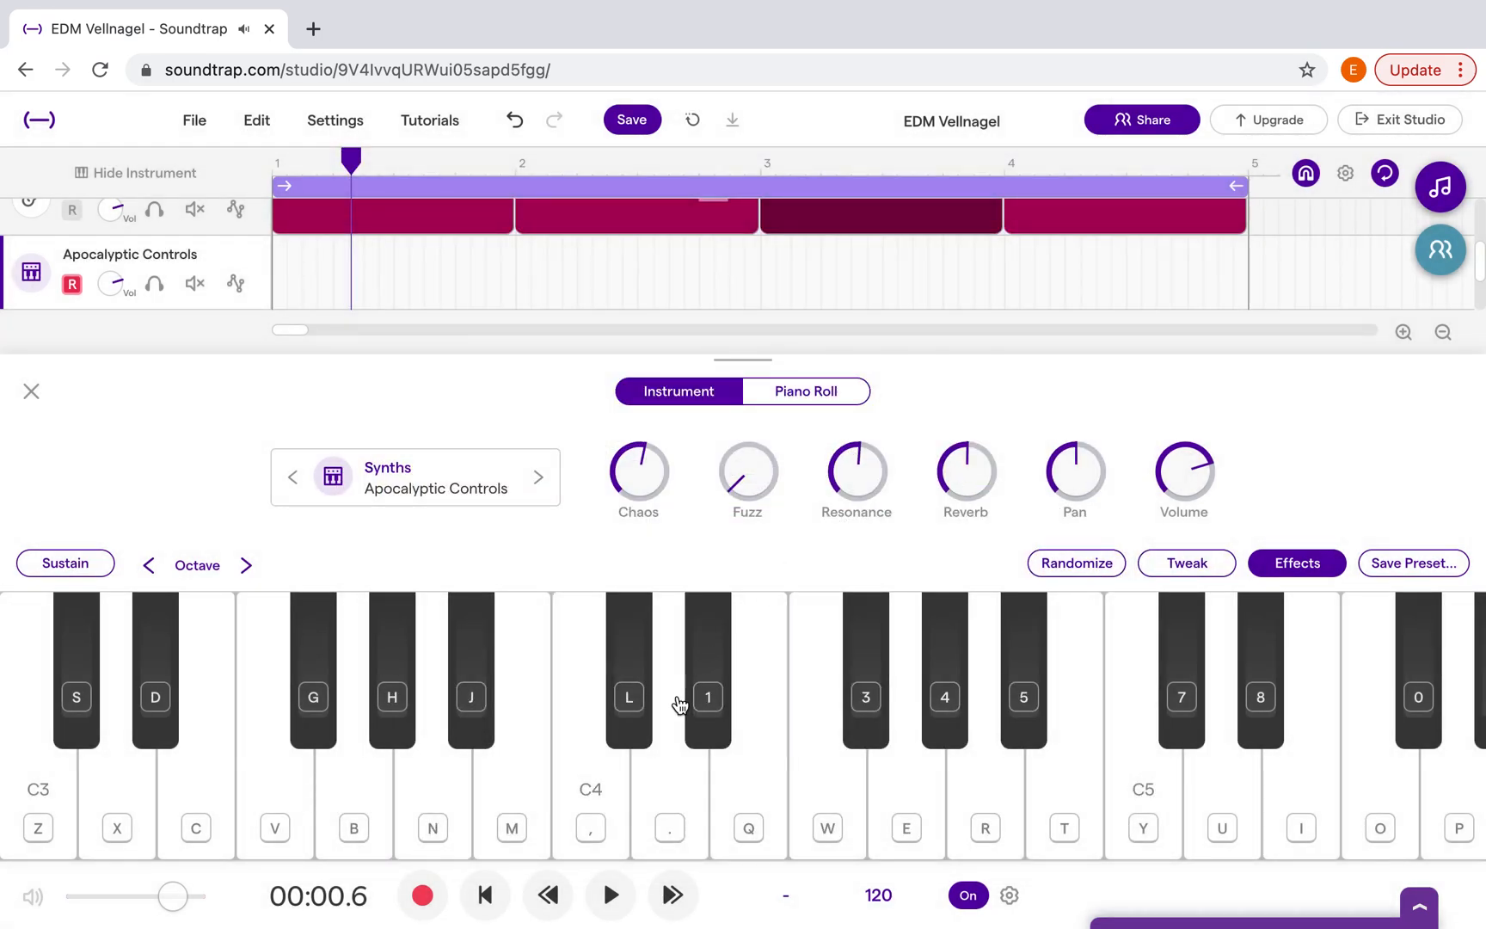
pyautogui.click(612, 795)
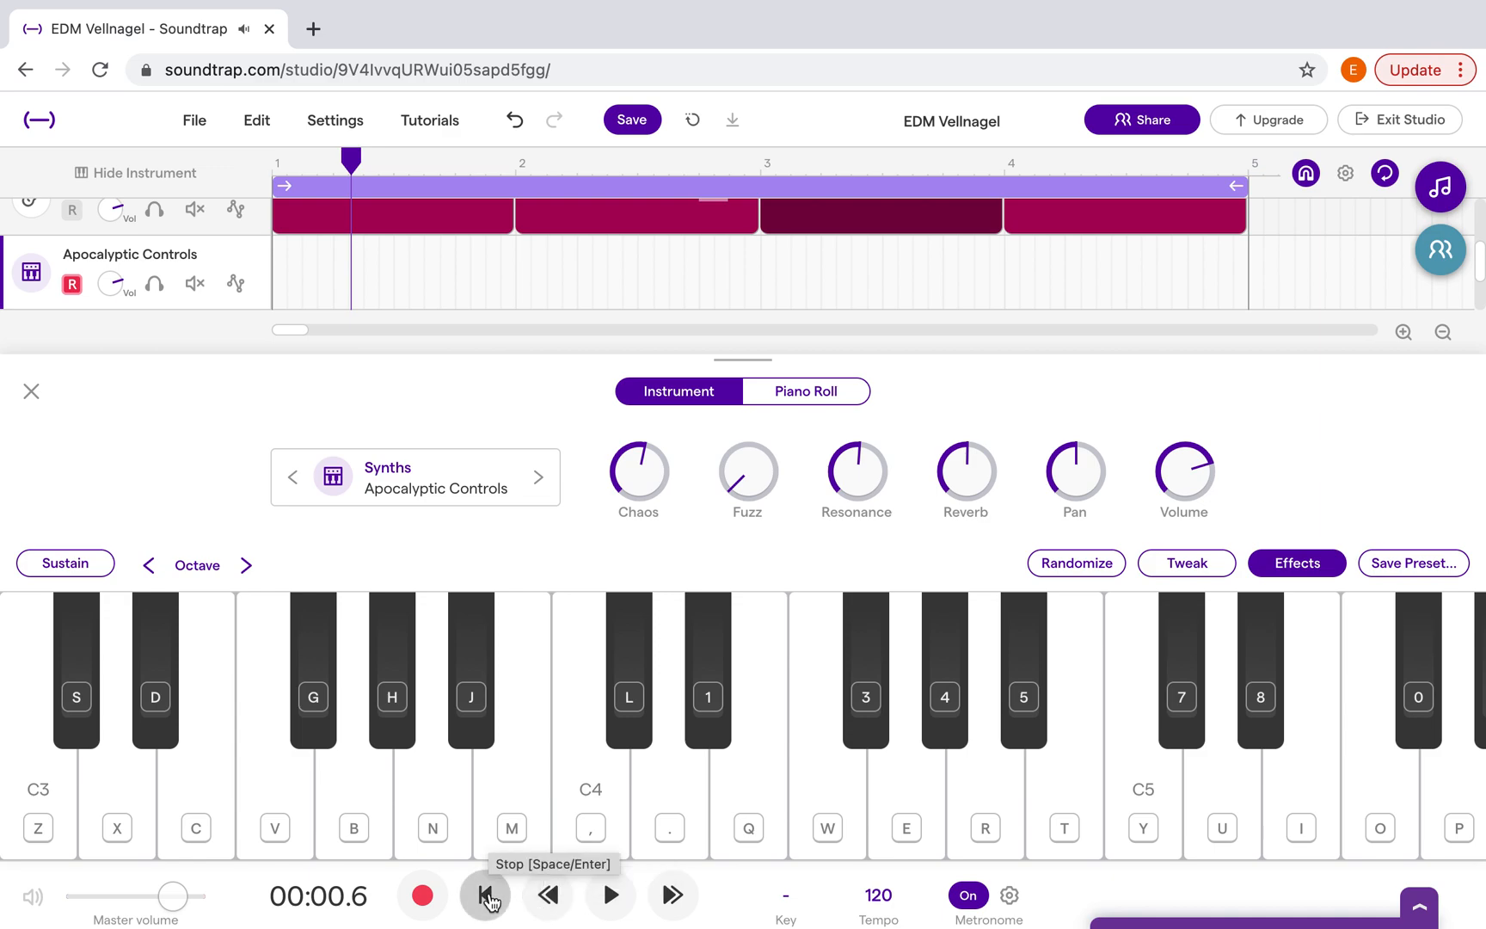
# - Open the first Bass Pipes region in the piano roll and audition C2 and D2 to identify its root note
pyautogui.moveTo(334, 294)
pyautogui.scroll(2, 334, 294)
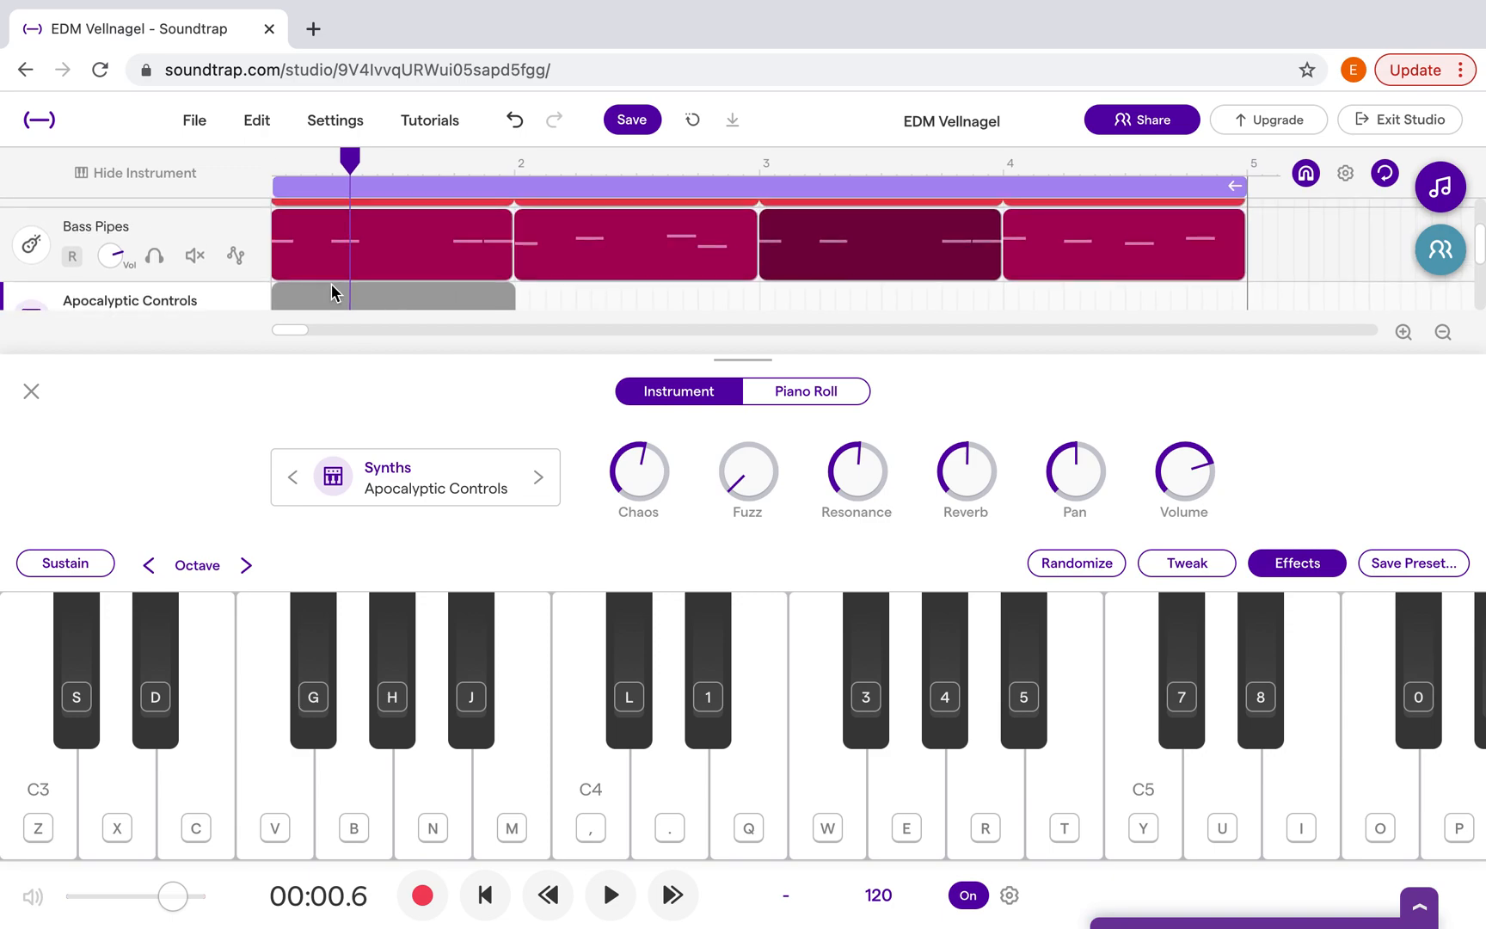
pyautogui.scroll(1, 333, 295)
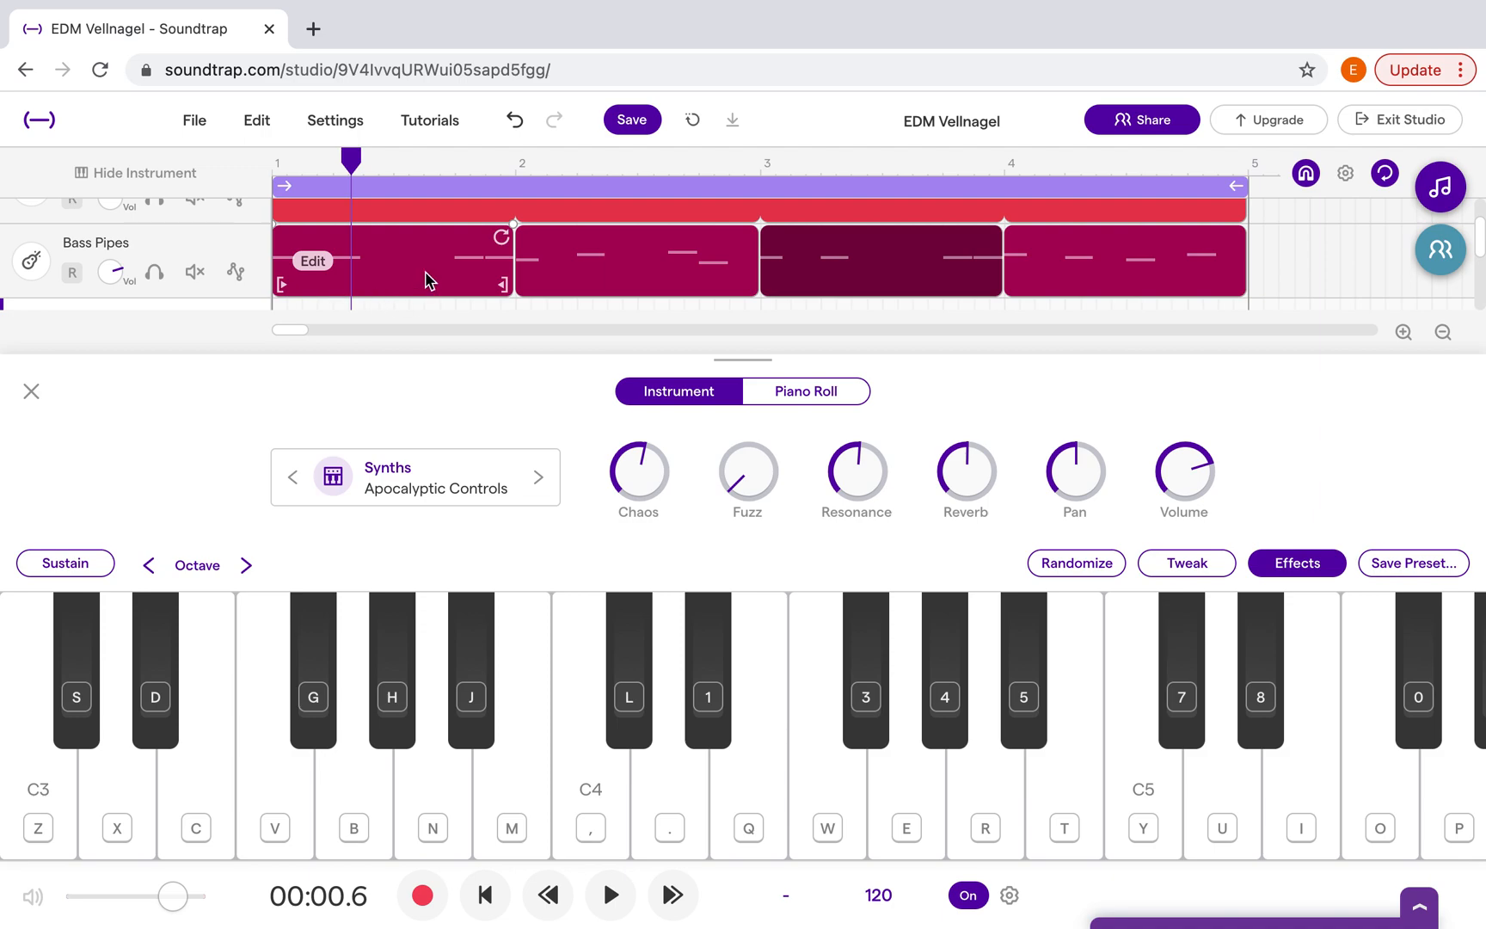
pyautogui.doubleClick(359, 260)
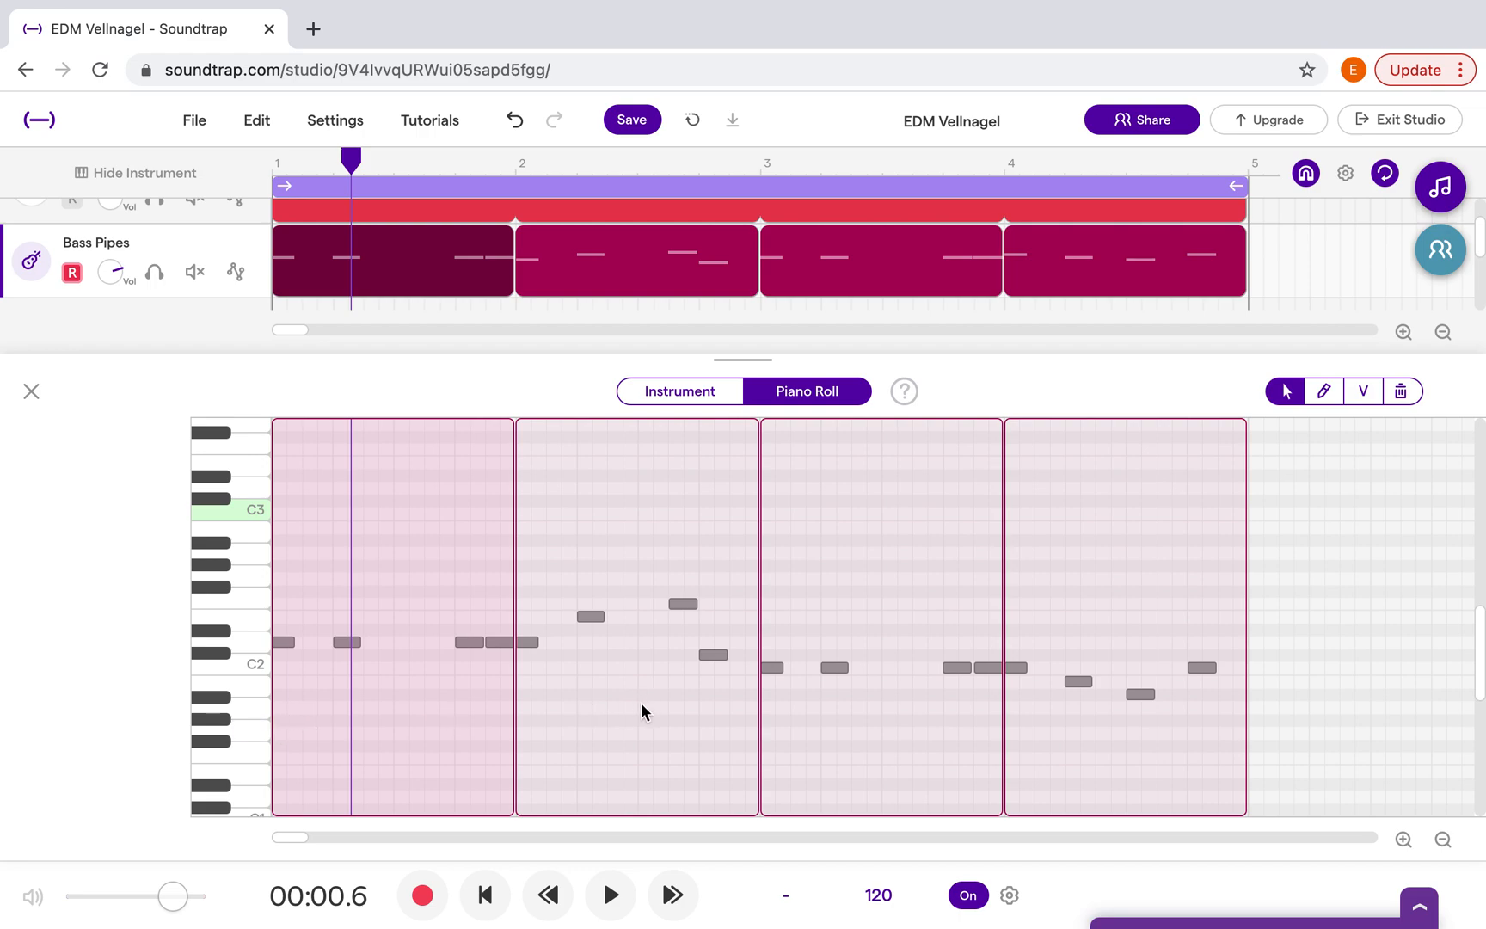
pyautogui.click(254, 646)
pyautogui.click(255, 663)
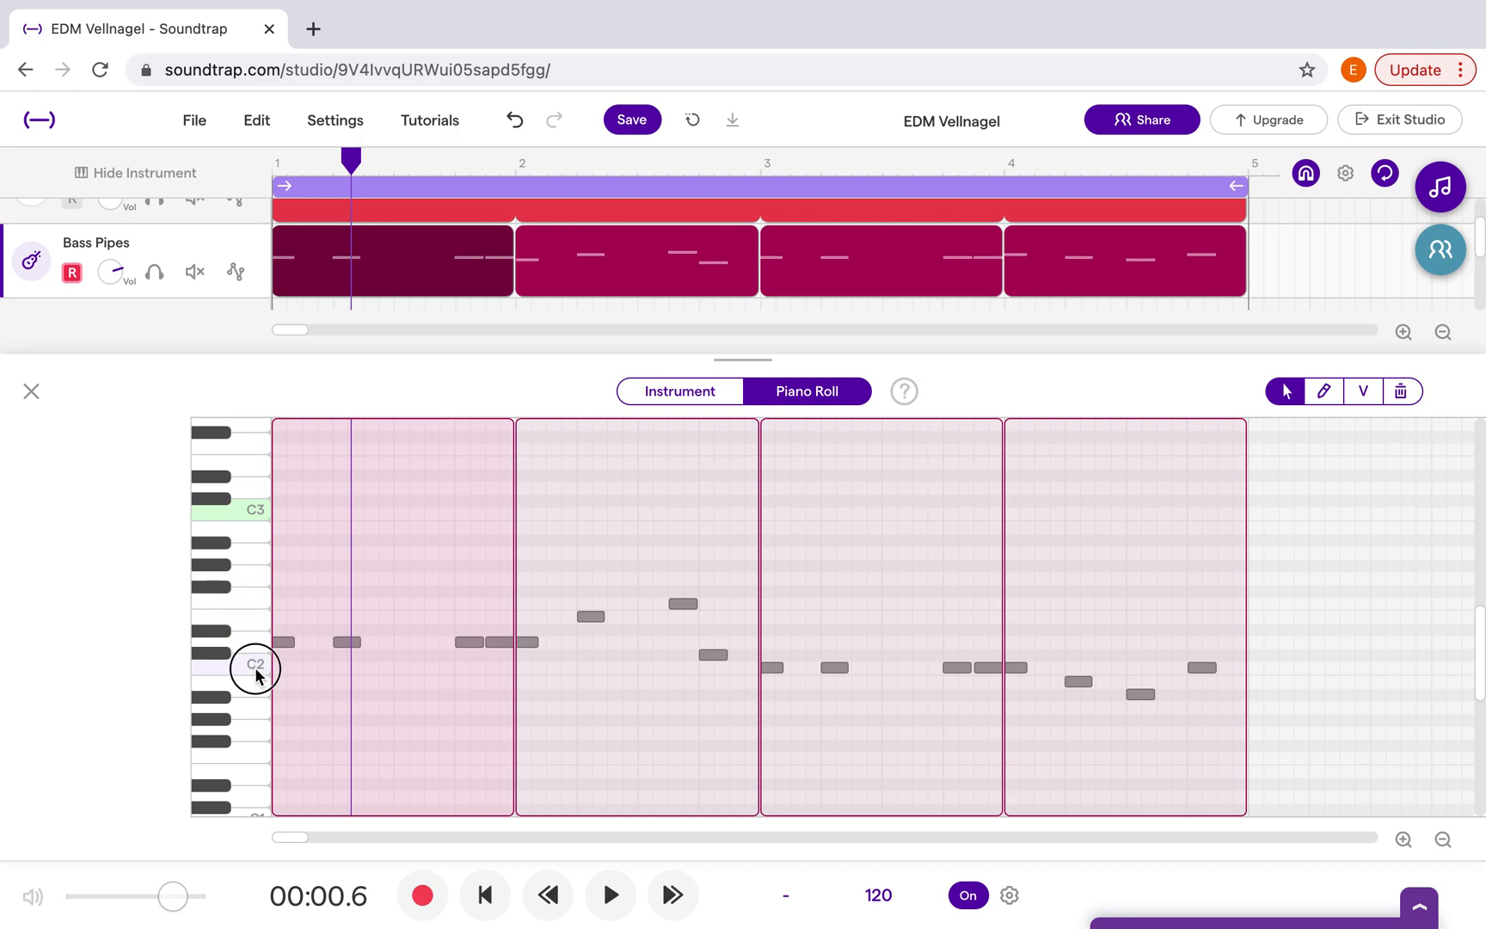
pyautogui.click(255, 651)
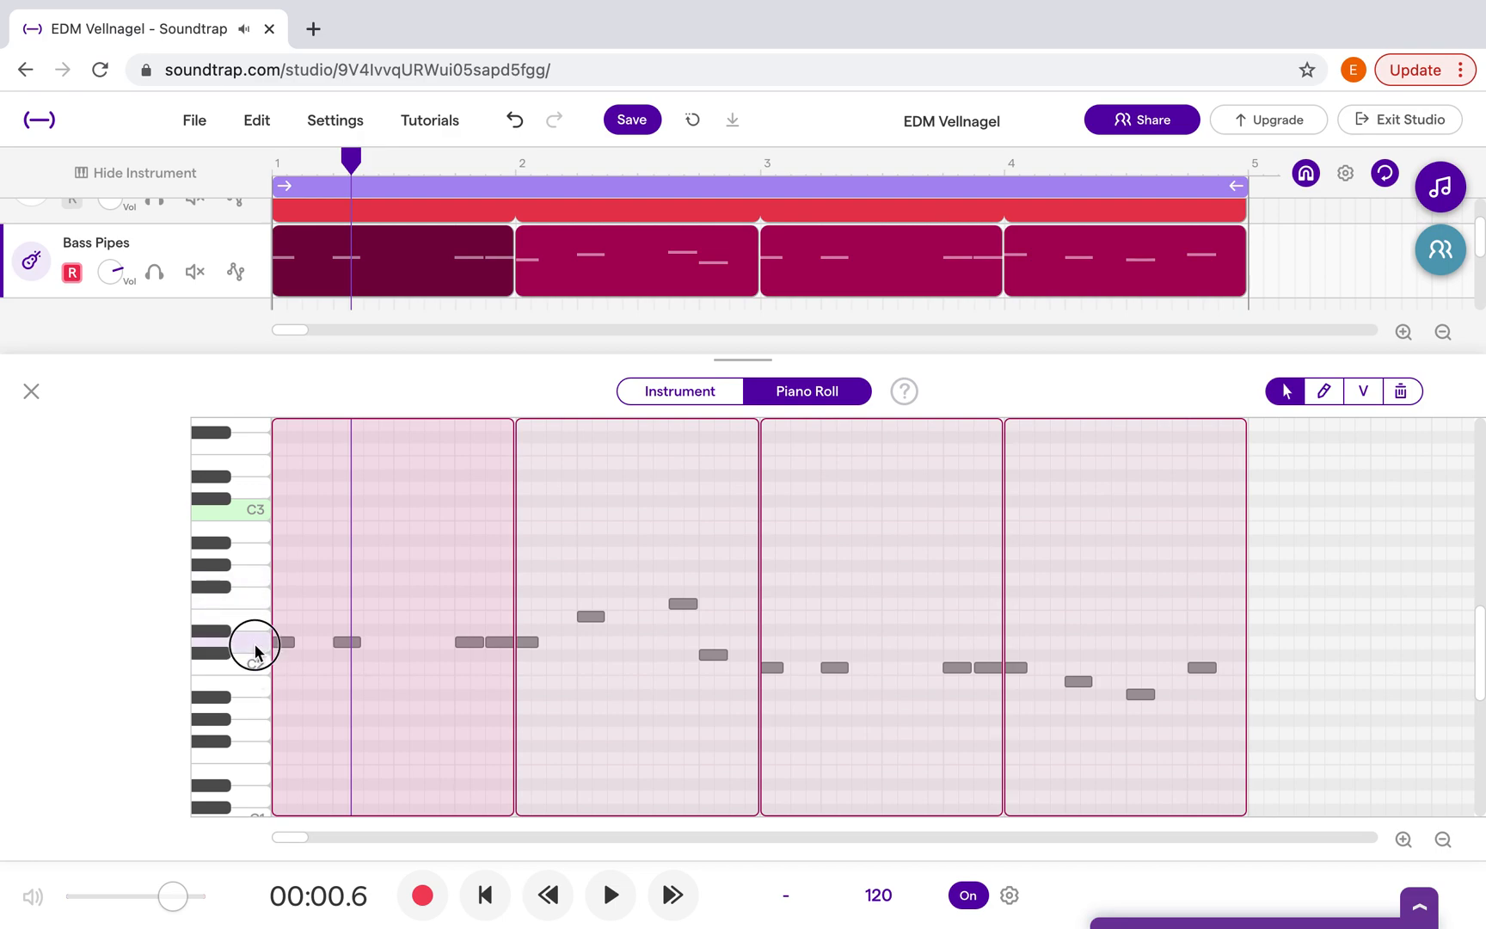
# - Examine the second region's bass notes by selecting its E2 note and auditioning E2, F2 and D2
pyautogui.click(590, 617)
pyautogui.click(251, 619)
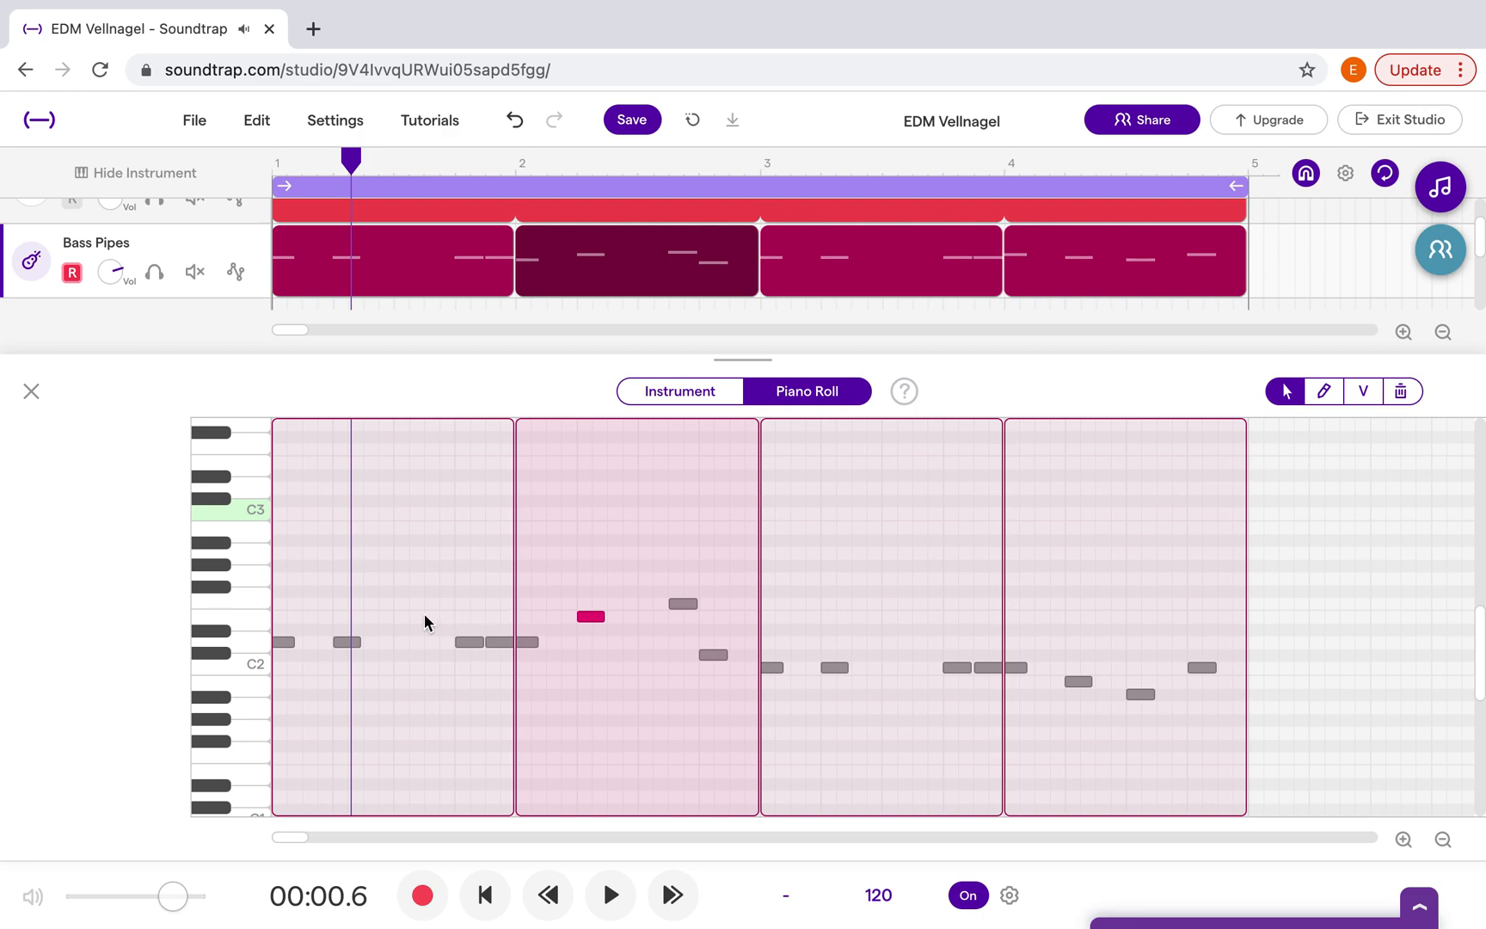
pyautogui.click(252, 617)
pyautogui.click(259, 621)
pyautogui.click(244, 601)
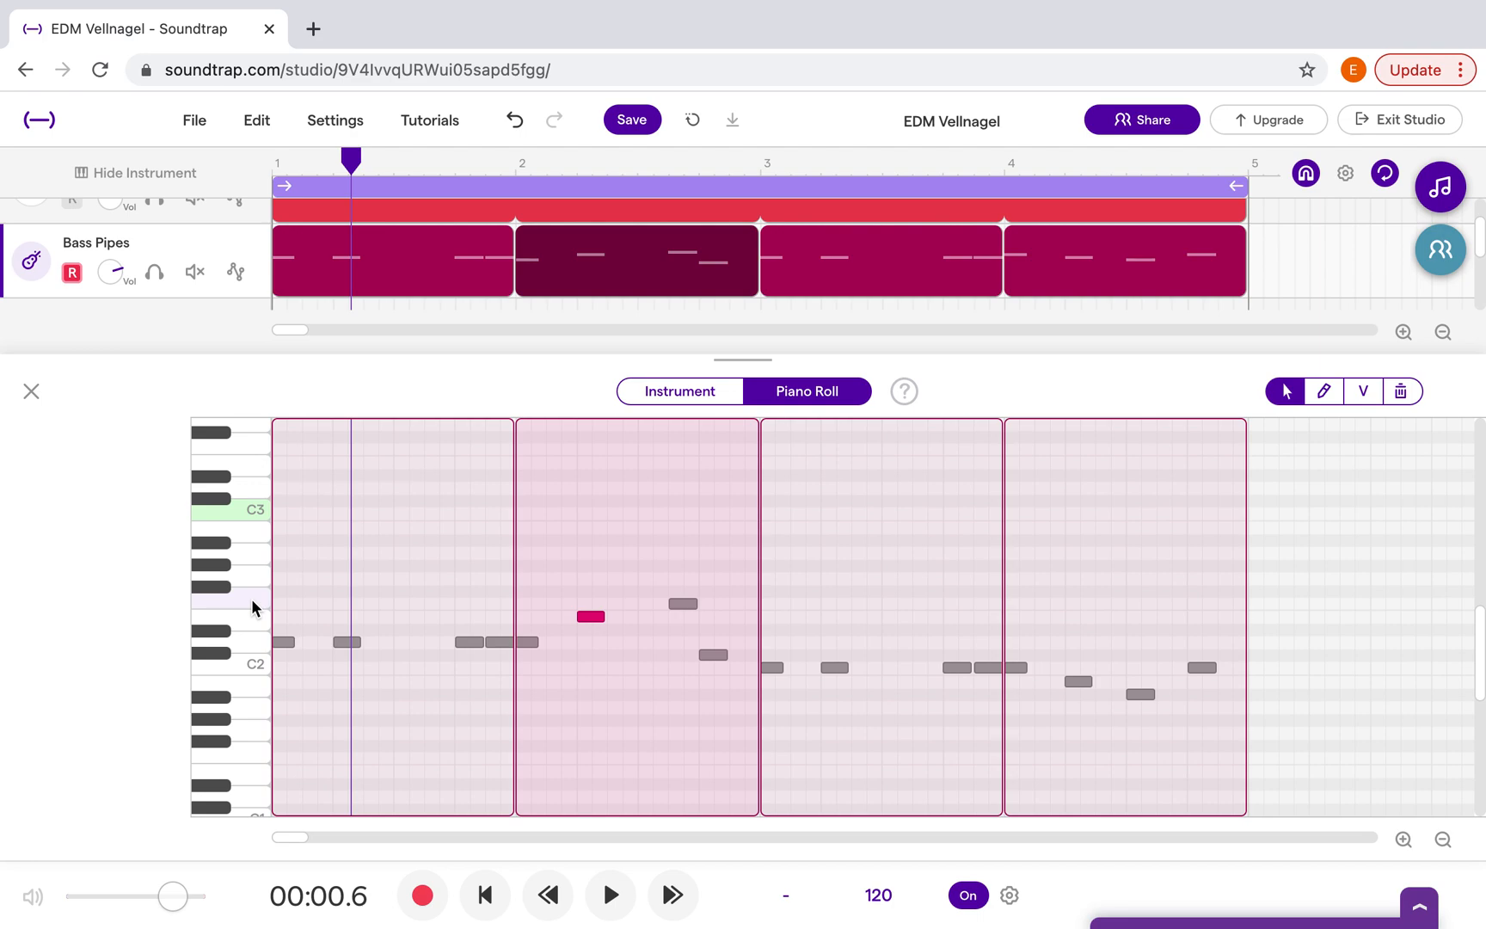
pyautogui.click(245, 643)
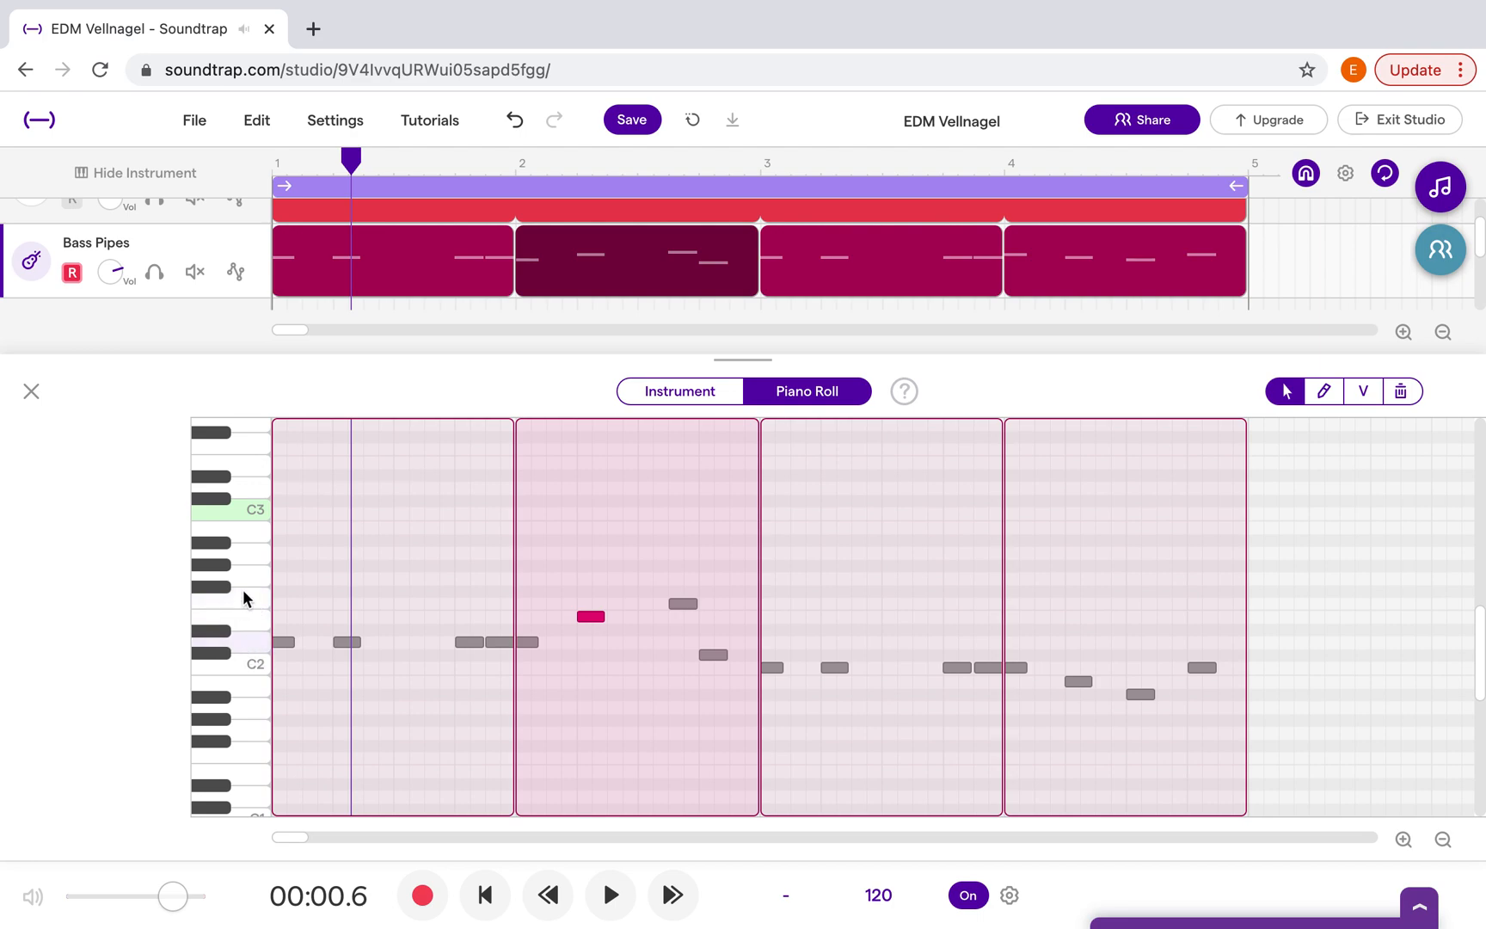
pyautogui.click(249, 651)
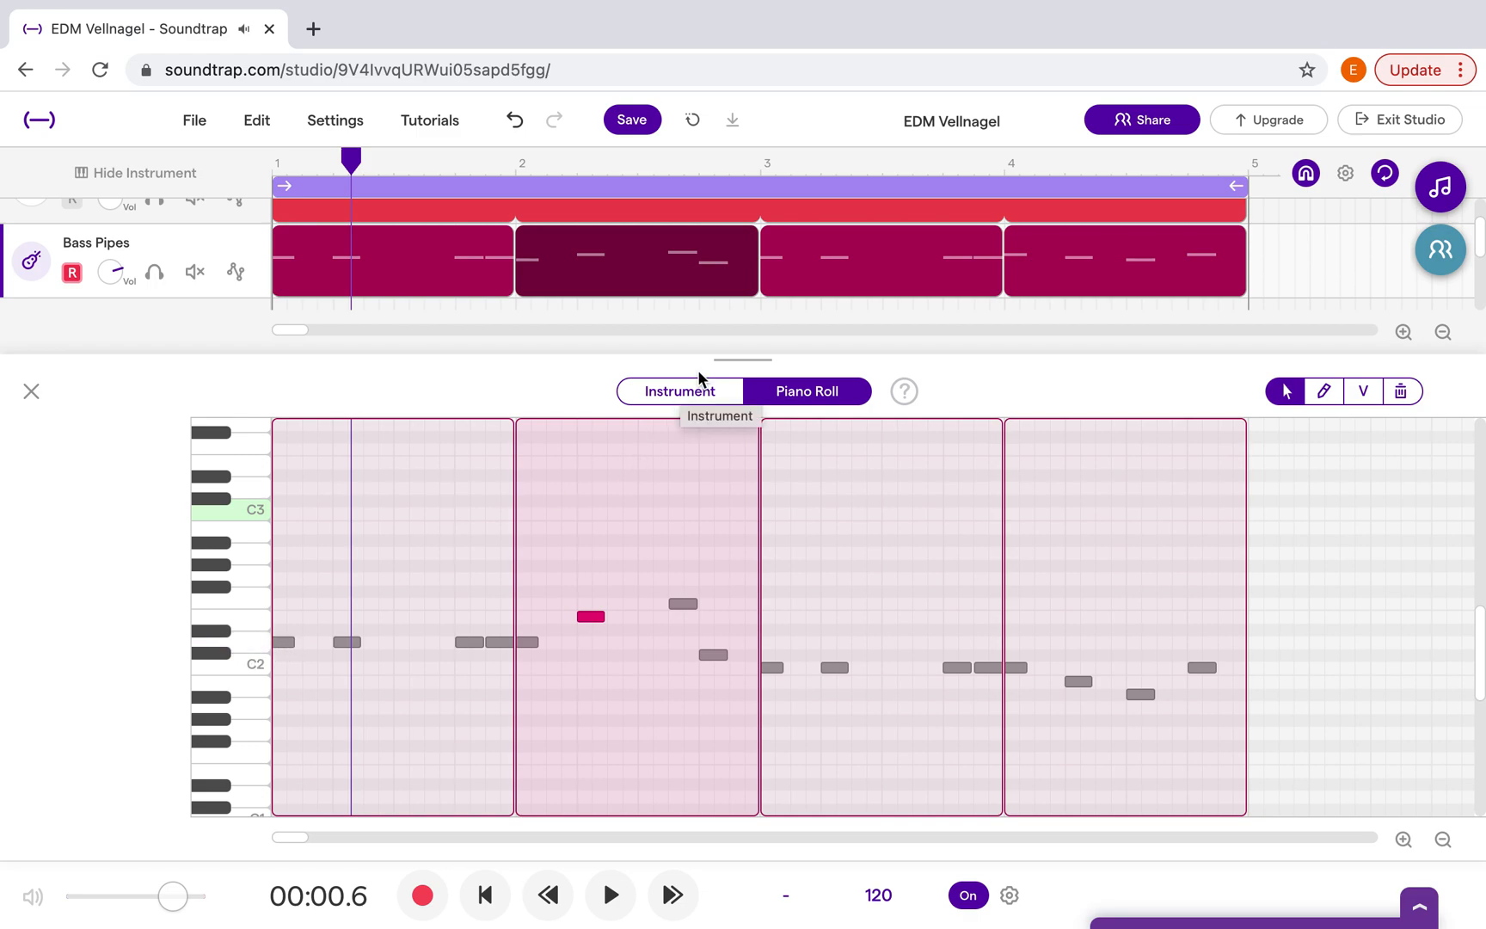
# - Show the Bass Pipes instrument keyboard and play up in semitones from D2 to F#2 to find the major third
pyautogui.click(696, 392)
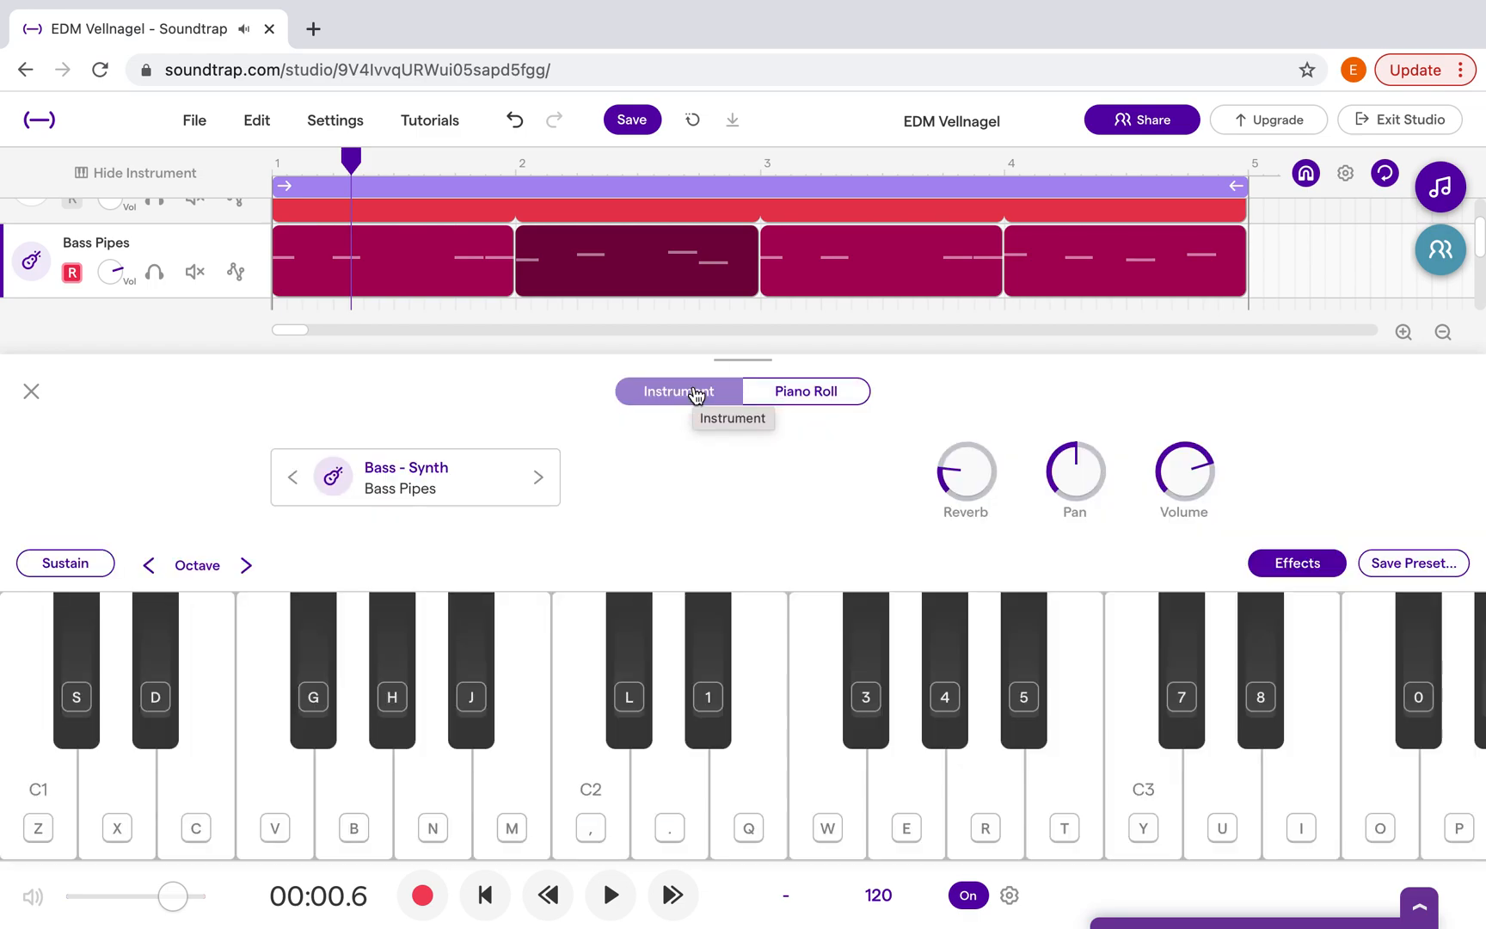
pyautogui.click(697, 809)
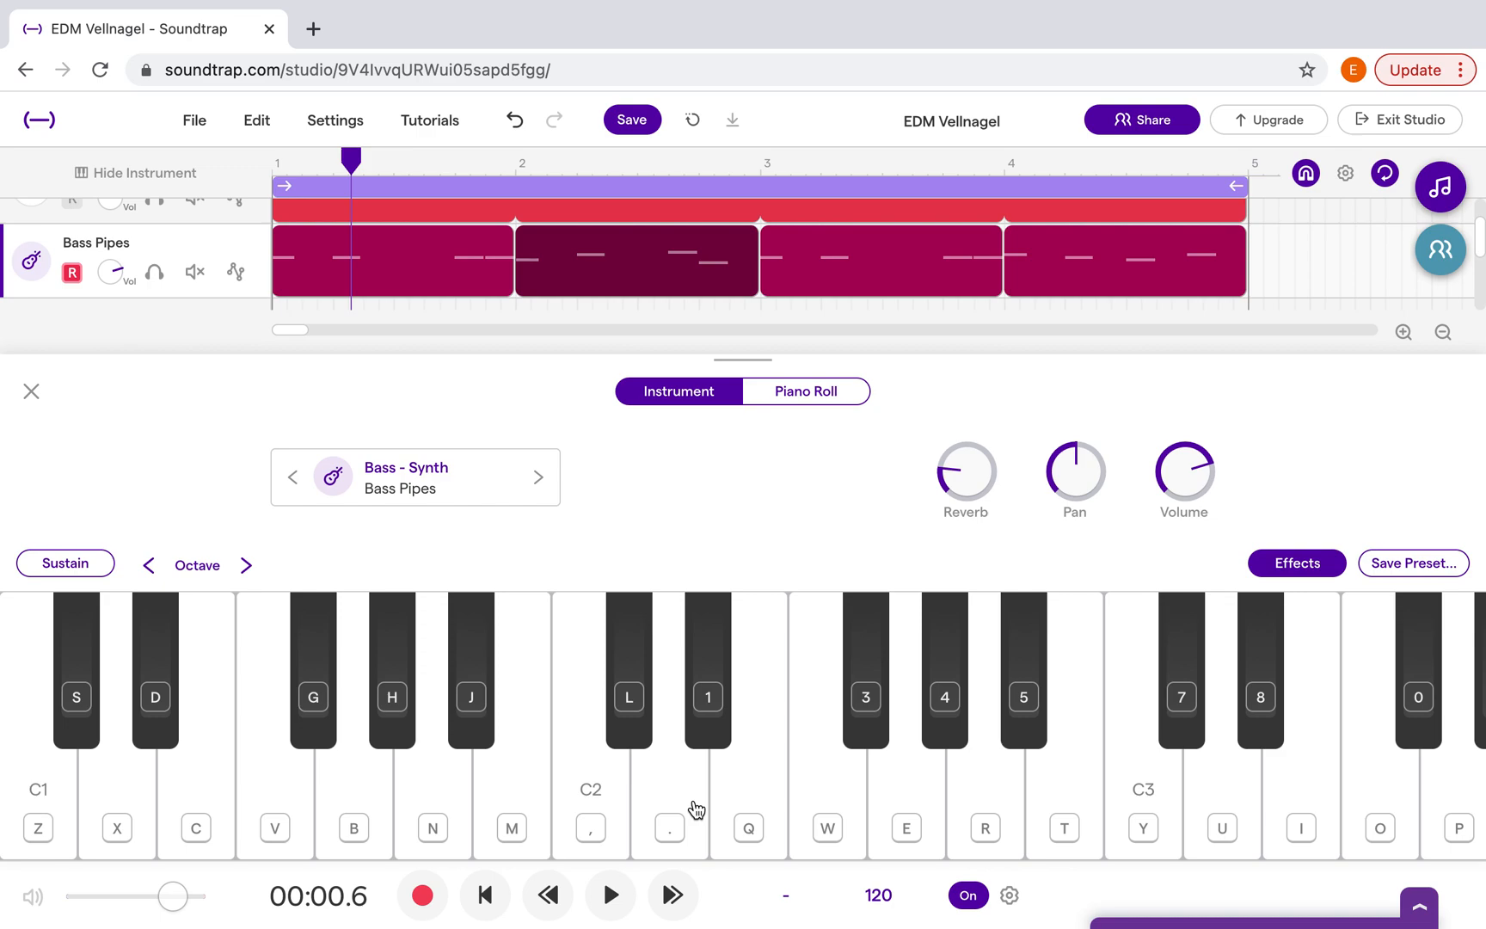
pyautogui.click(696, 808)
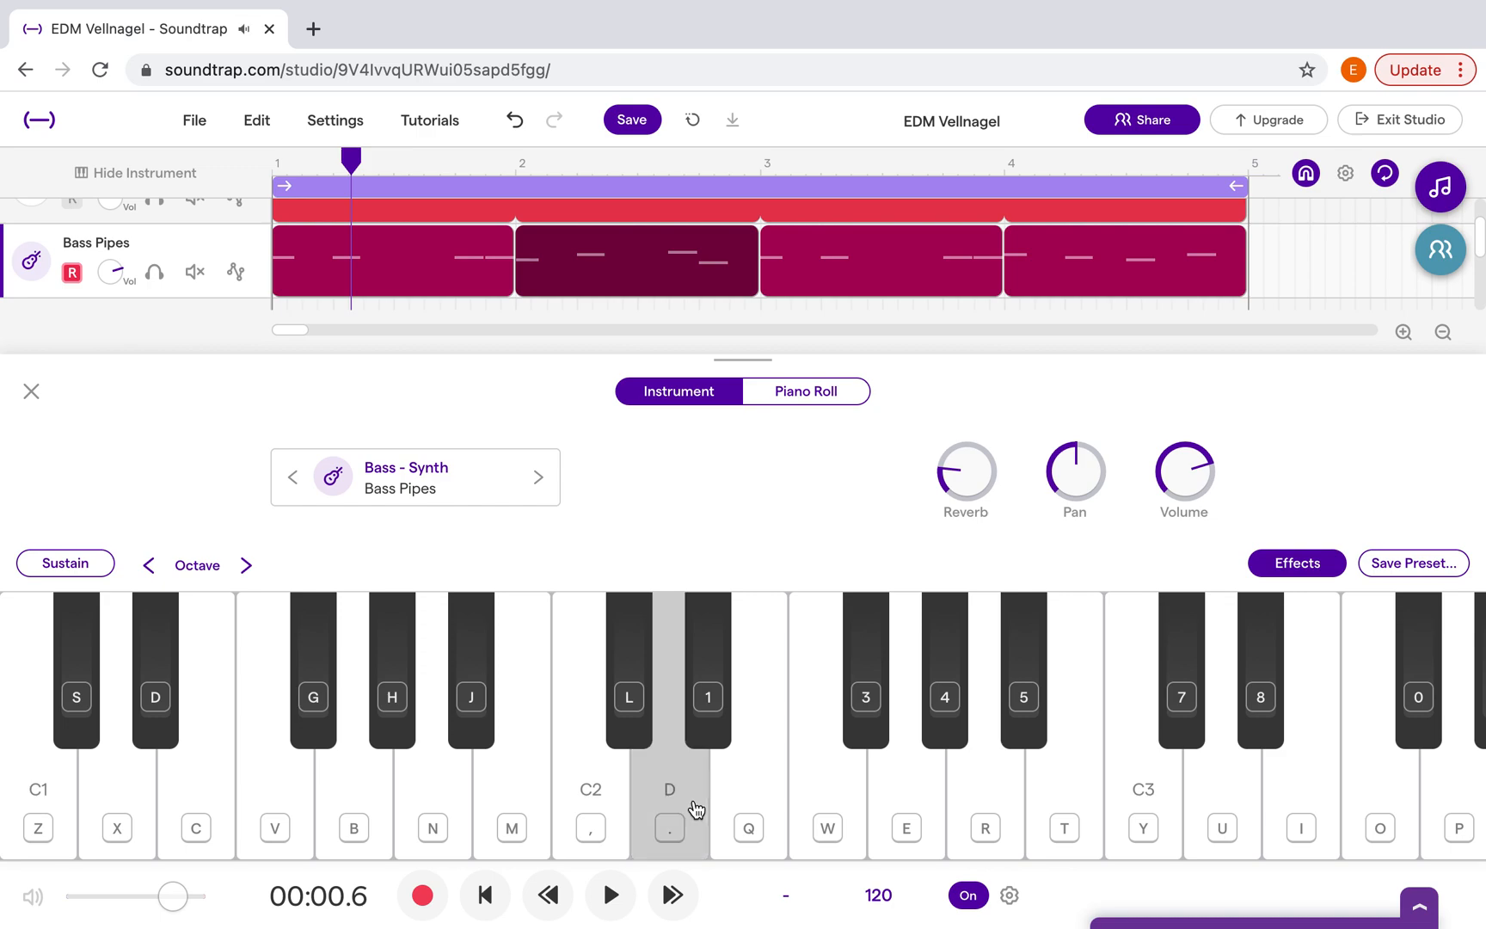
pyautogui.press('1')
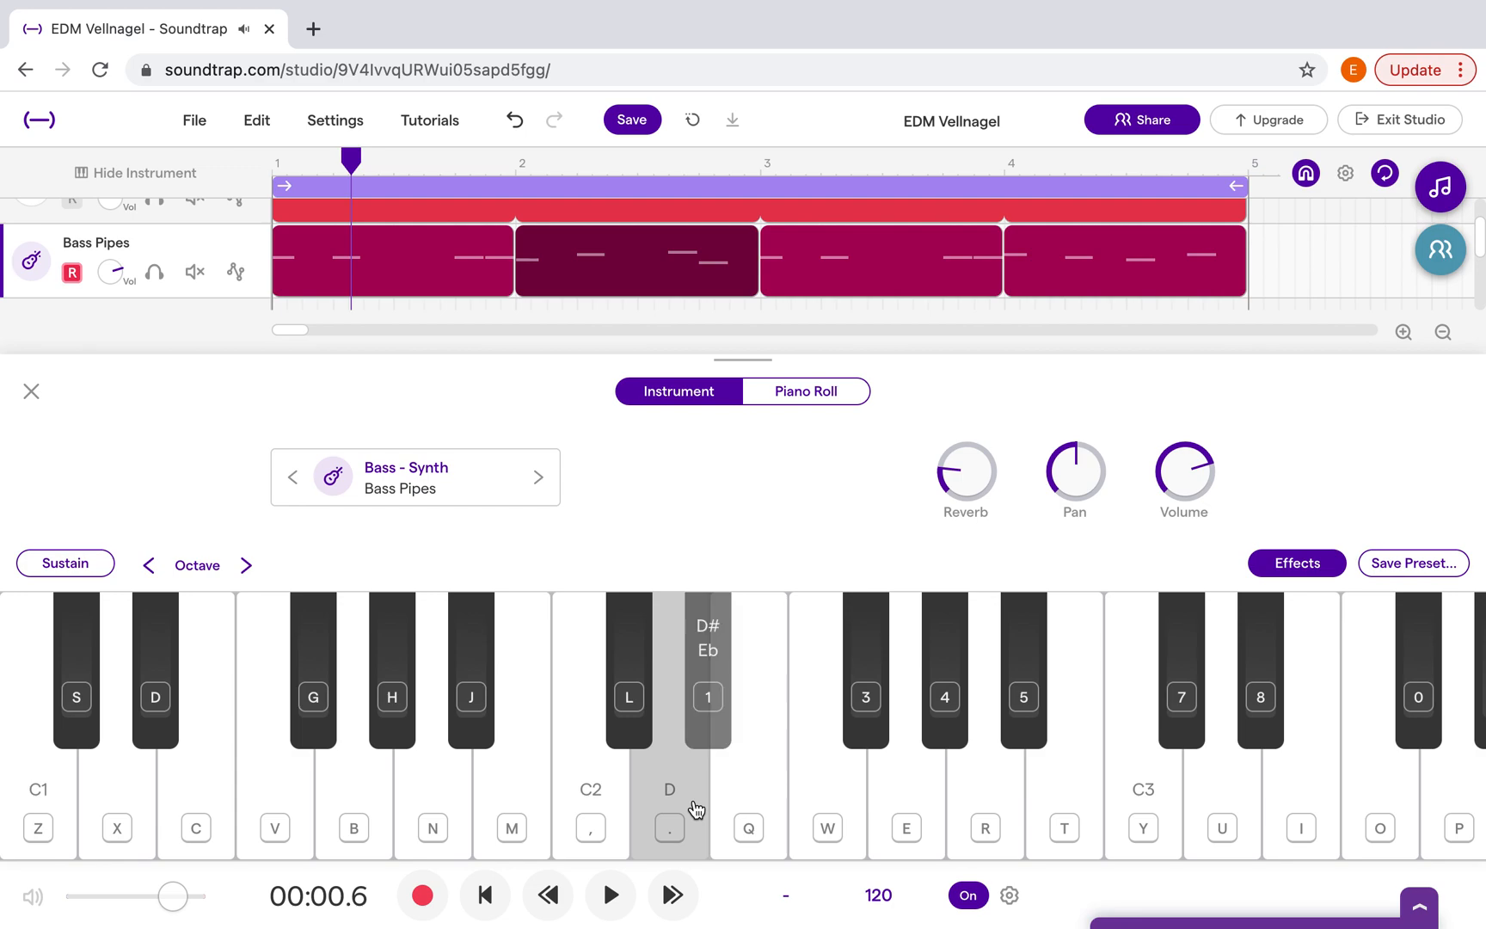
pyautogui.press('q')
pyautogui.press('w')
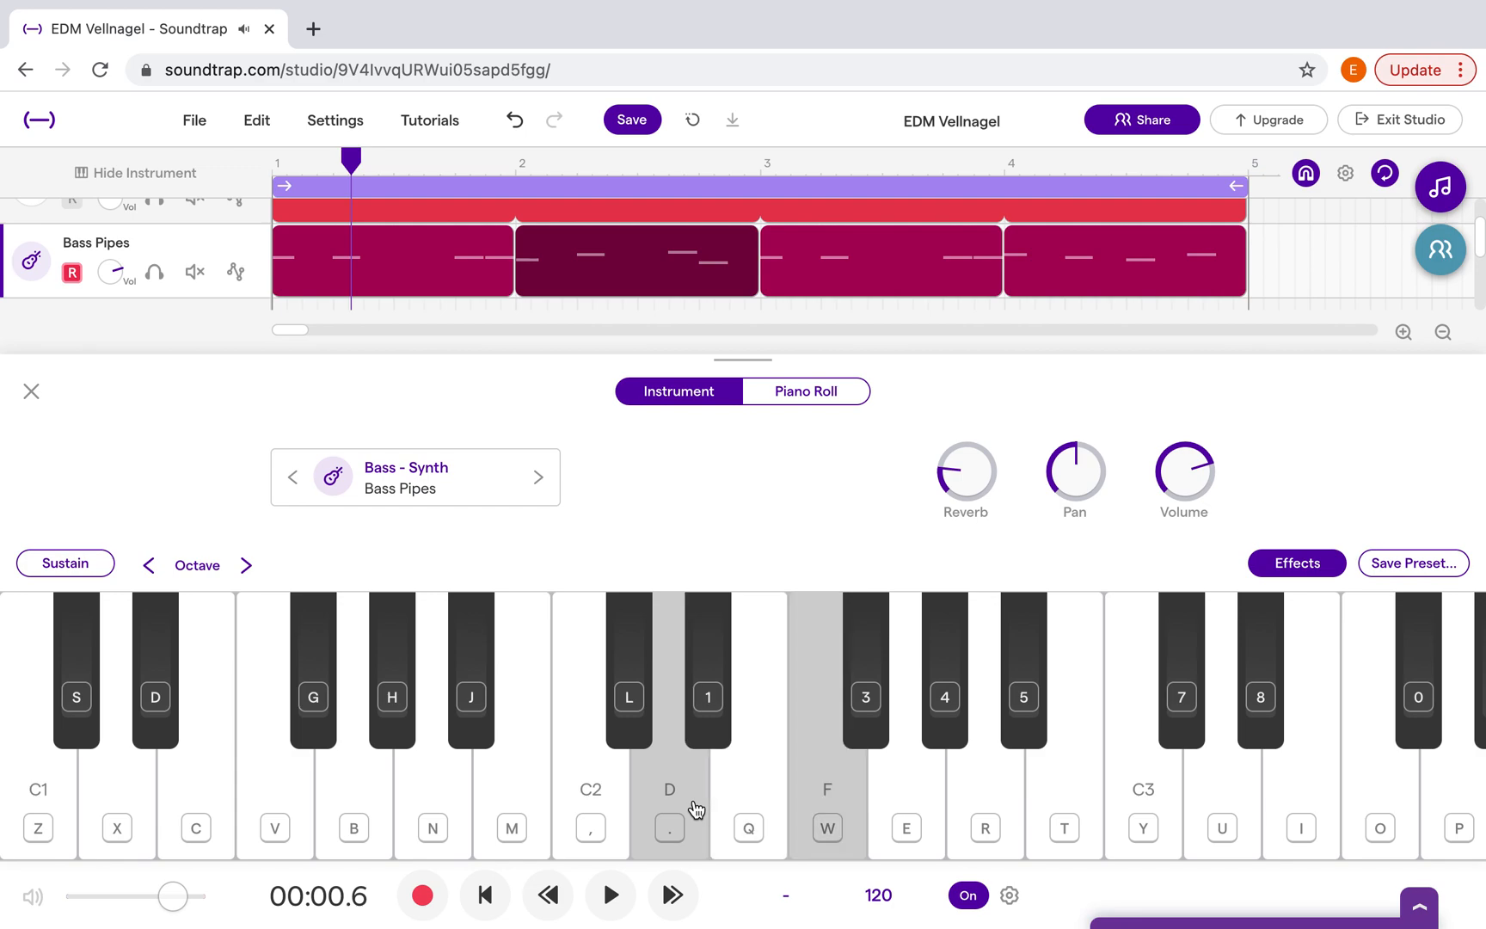
pyautogui.press('3')
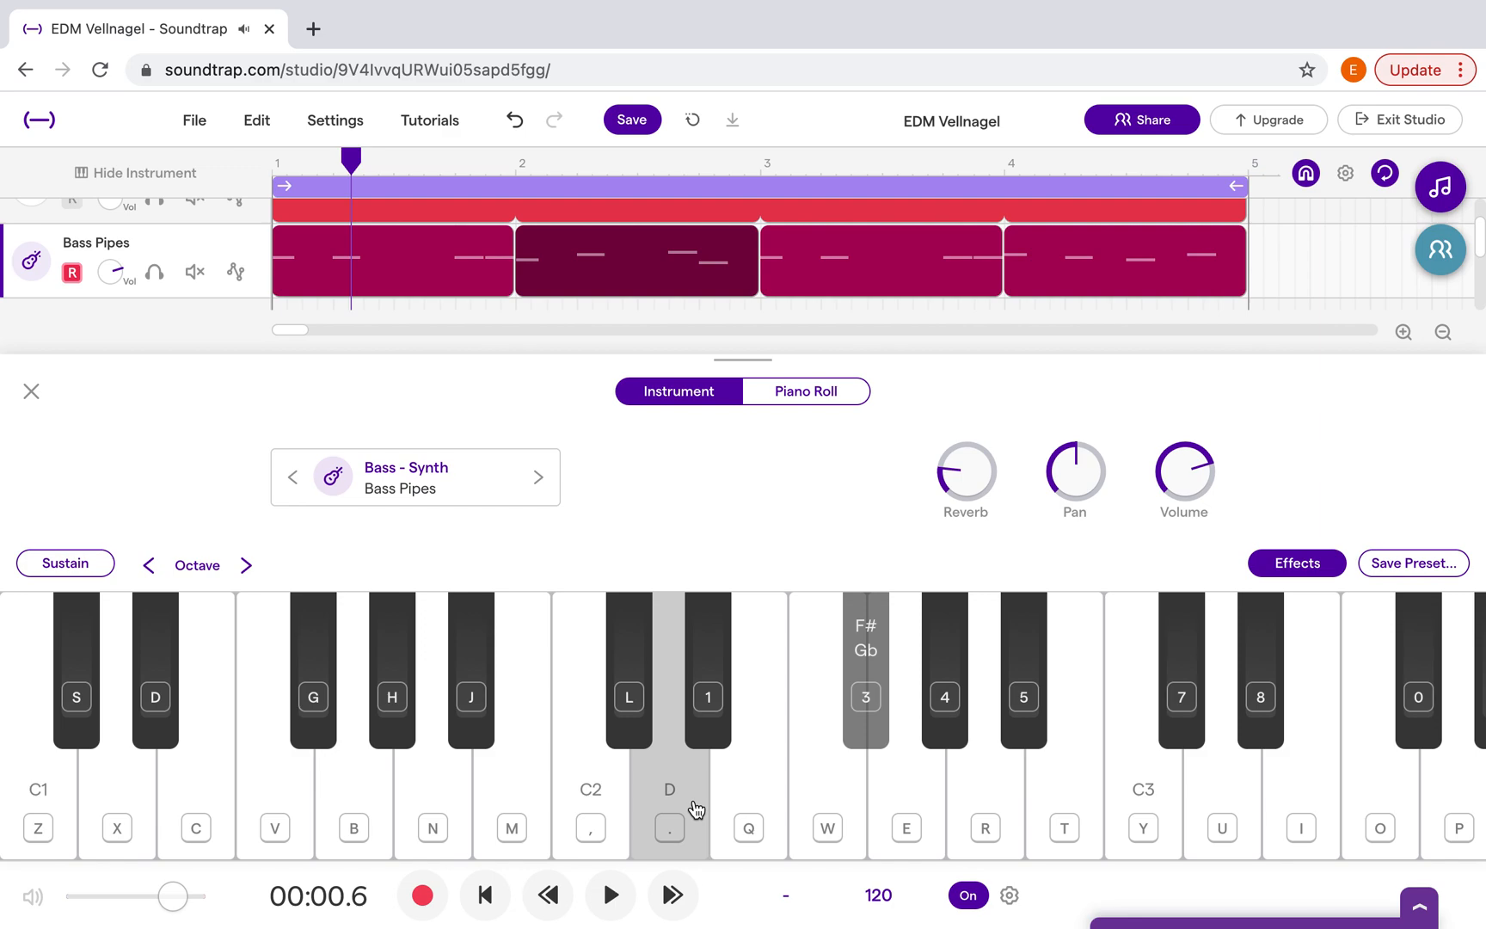
pyautogui.press('3')
pyautogui.press('3')
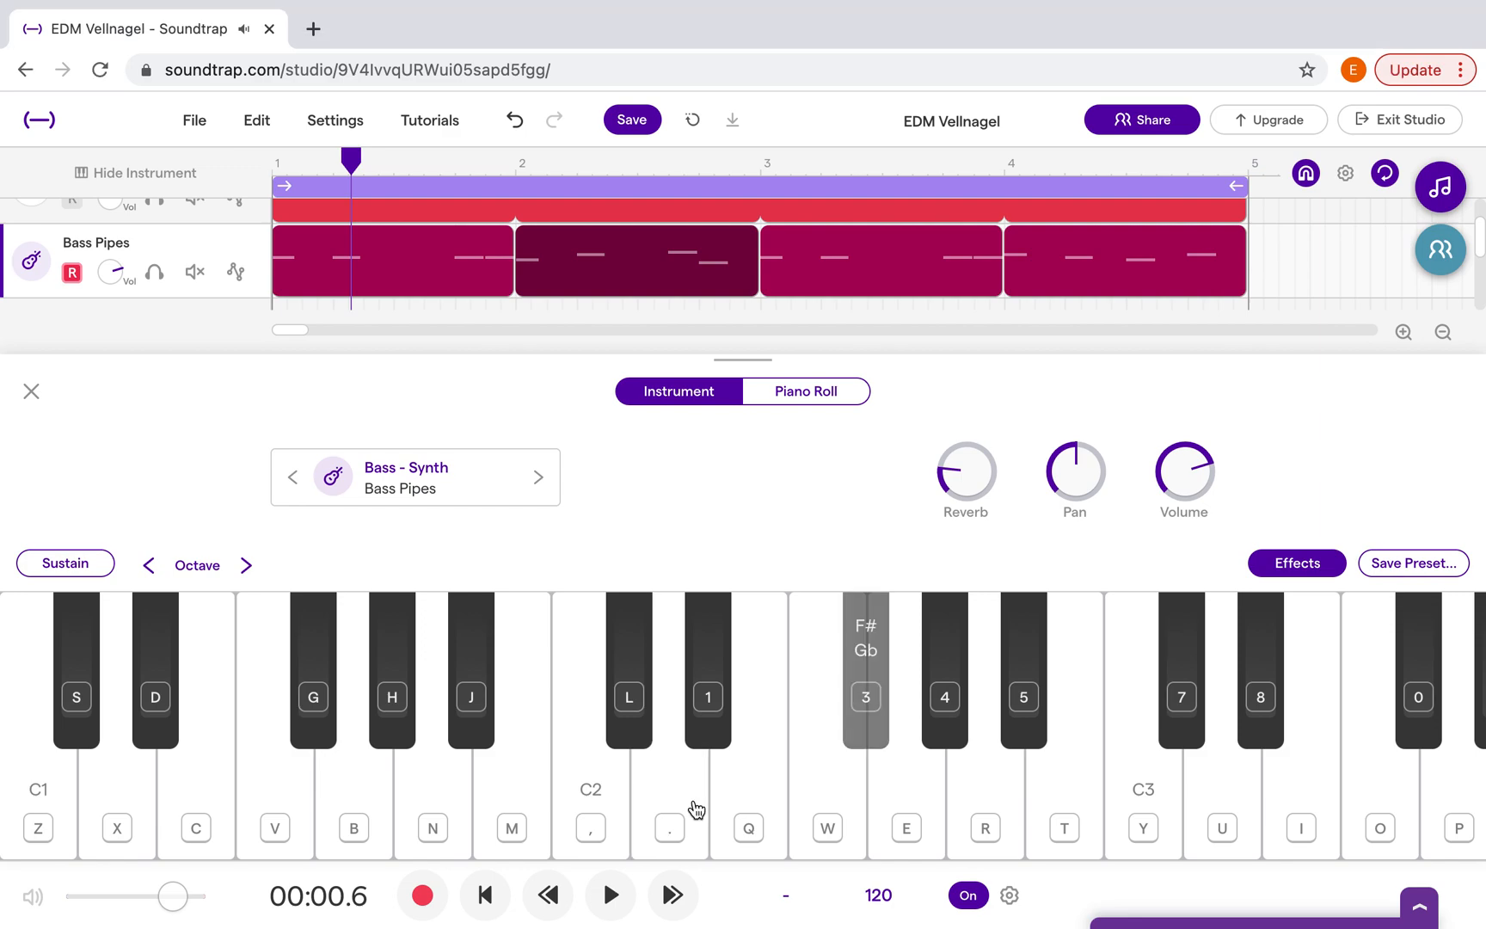
# - Play on through G2 and G#2 to A2, and sound D2, F#2 and A2 as a D major triad
pyautogui.press('e')
pyautogui.press('4')
pyautogui.press('r')
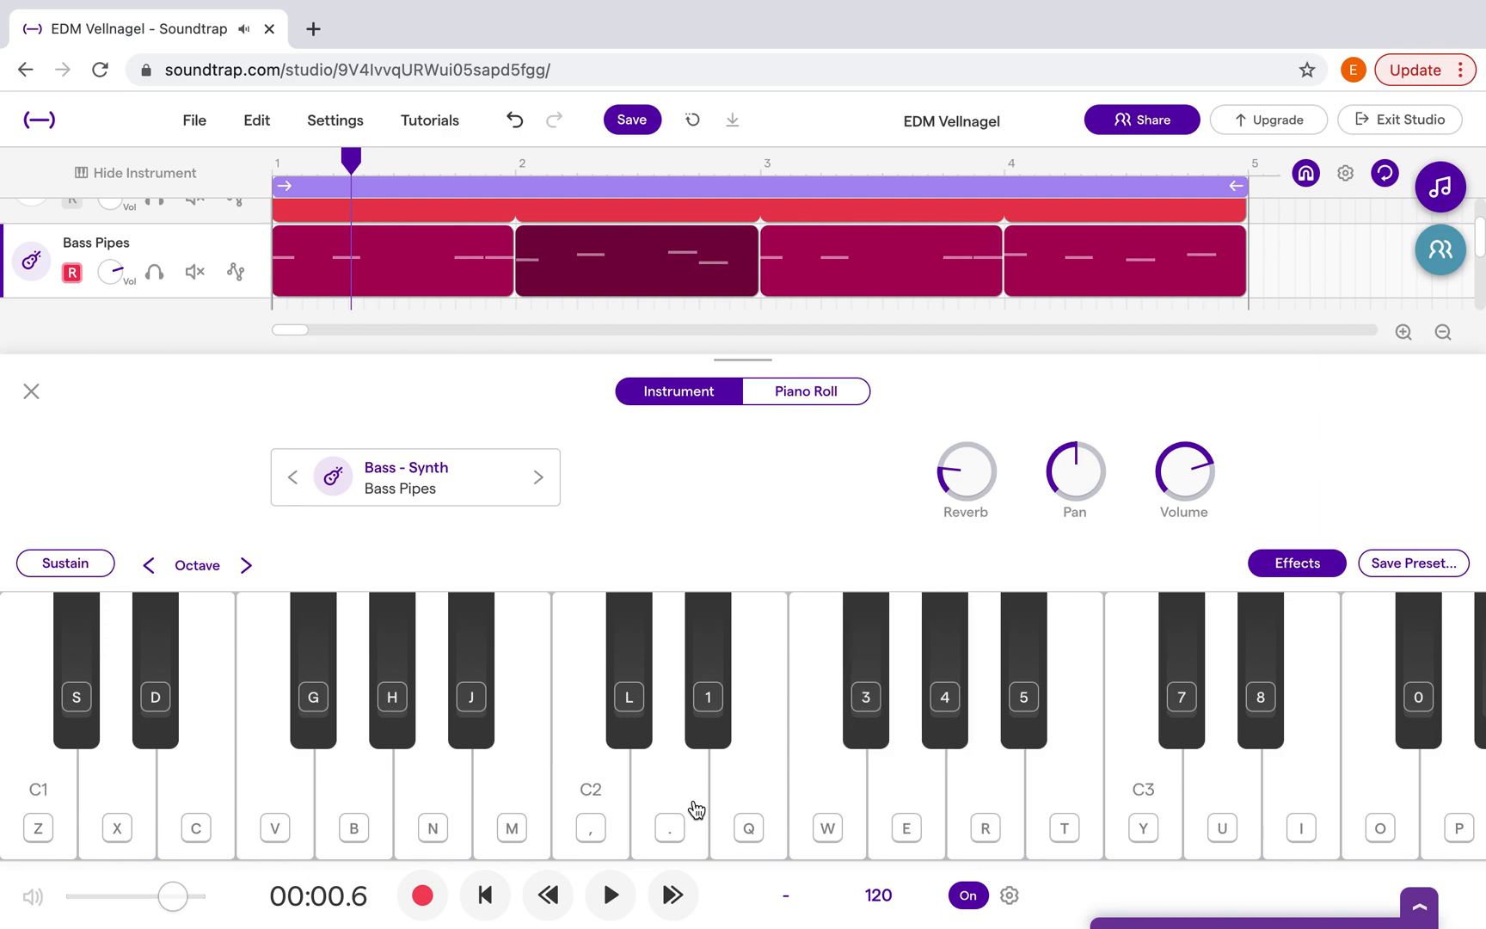
pyautogui.click(697, 808)
pyautogui.press('3')
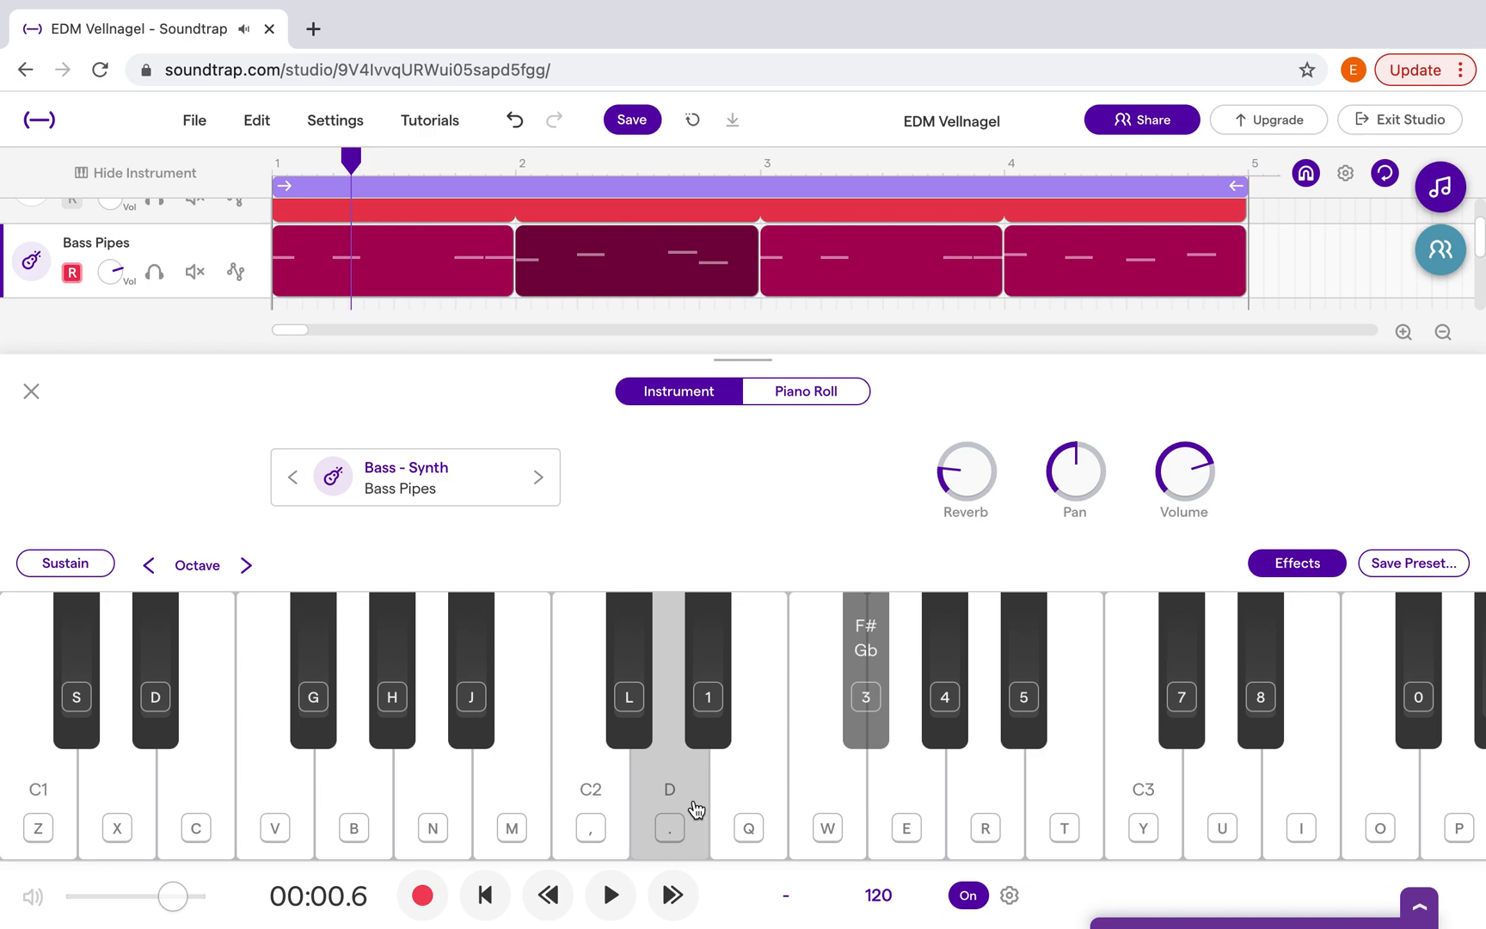
pyautogui.press('r')
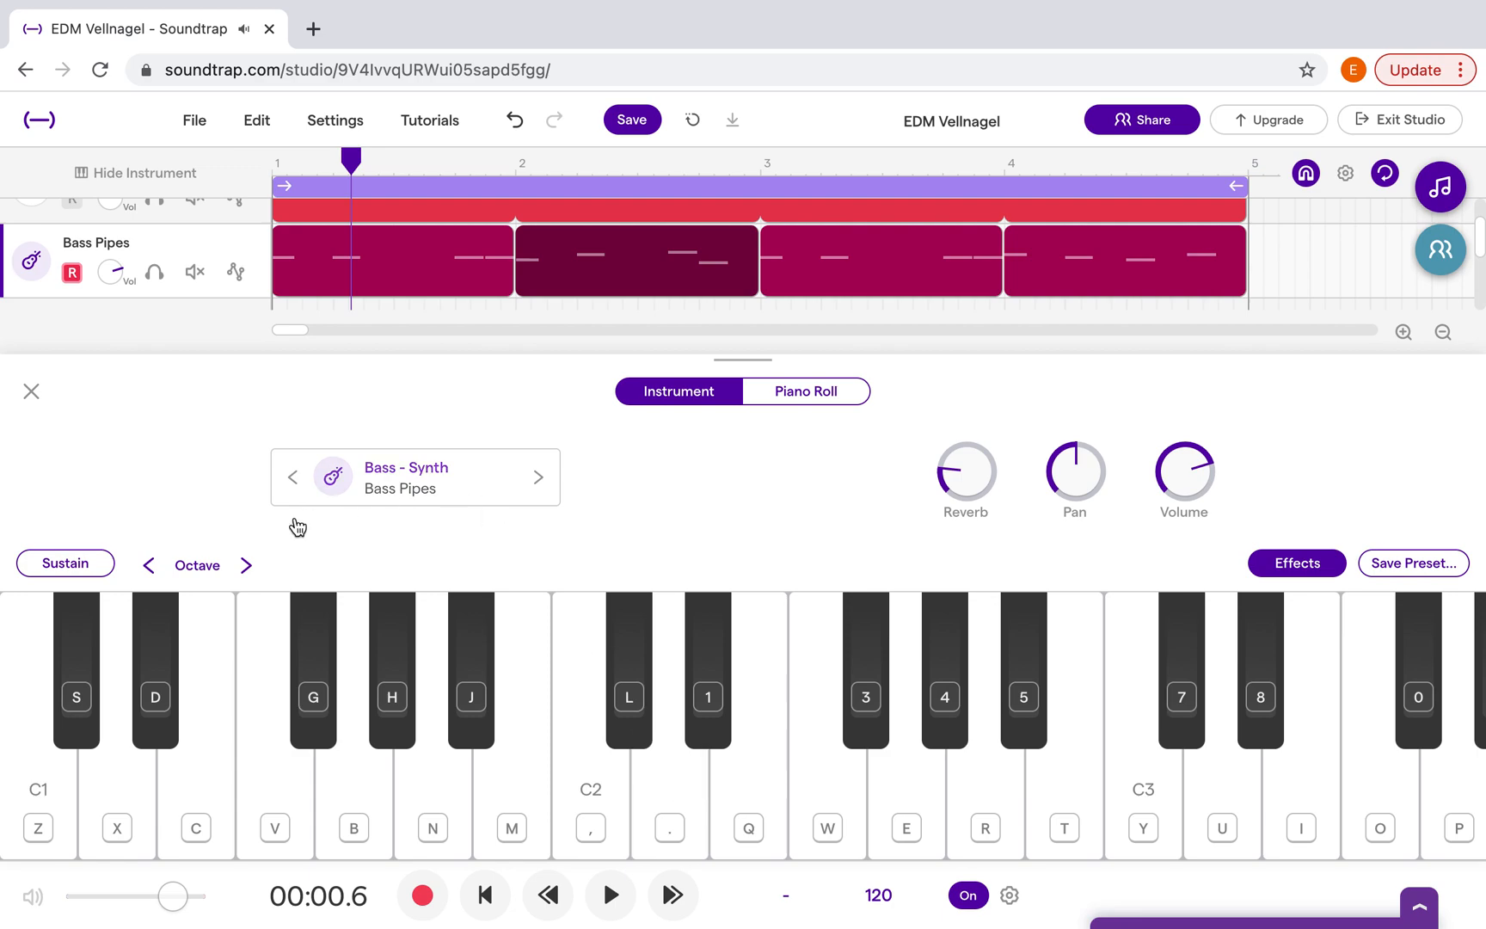
# - Raise the keyboard by one octave and play the D major triad with D3, F#3 and A3
pyautogui.click(248, 568)
pyautogui.press('.')
pyautogui.press('3')
pyautogui.press('r')
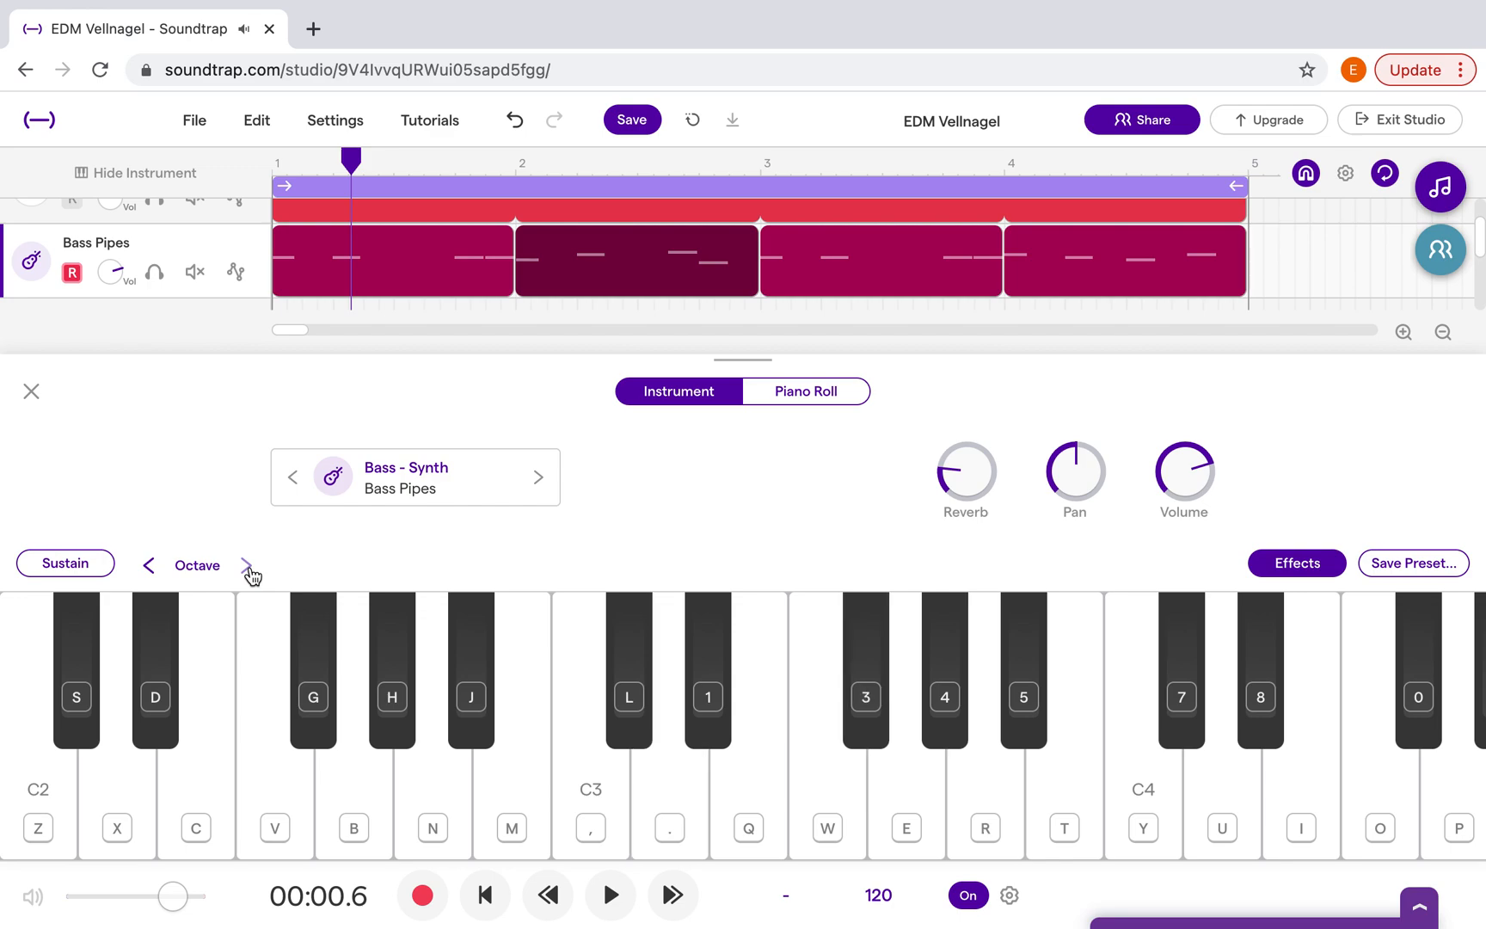
pyautogui.press('.')
pyautogui.press('3')
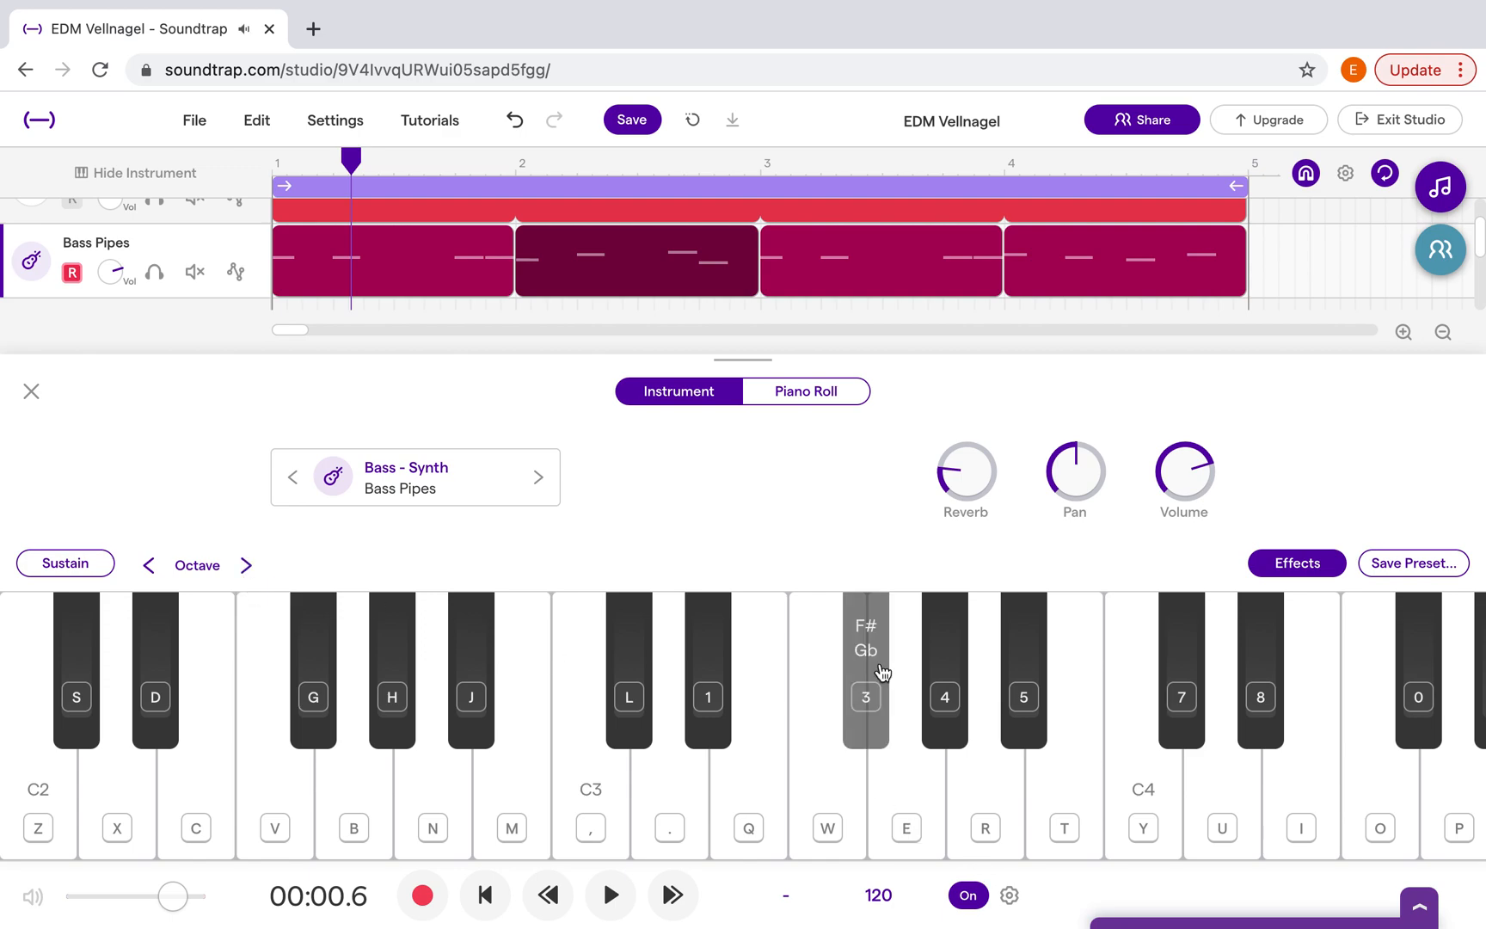
pyautogui.press('.')
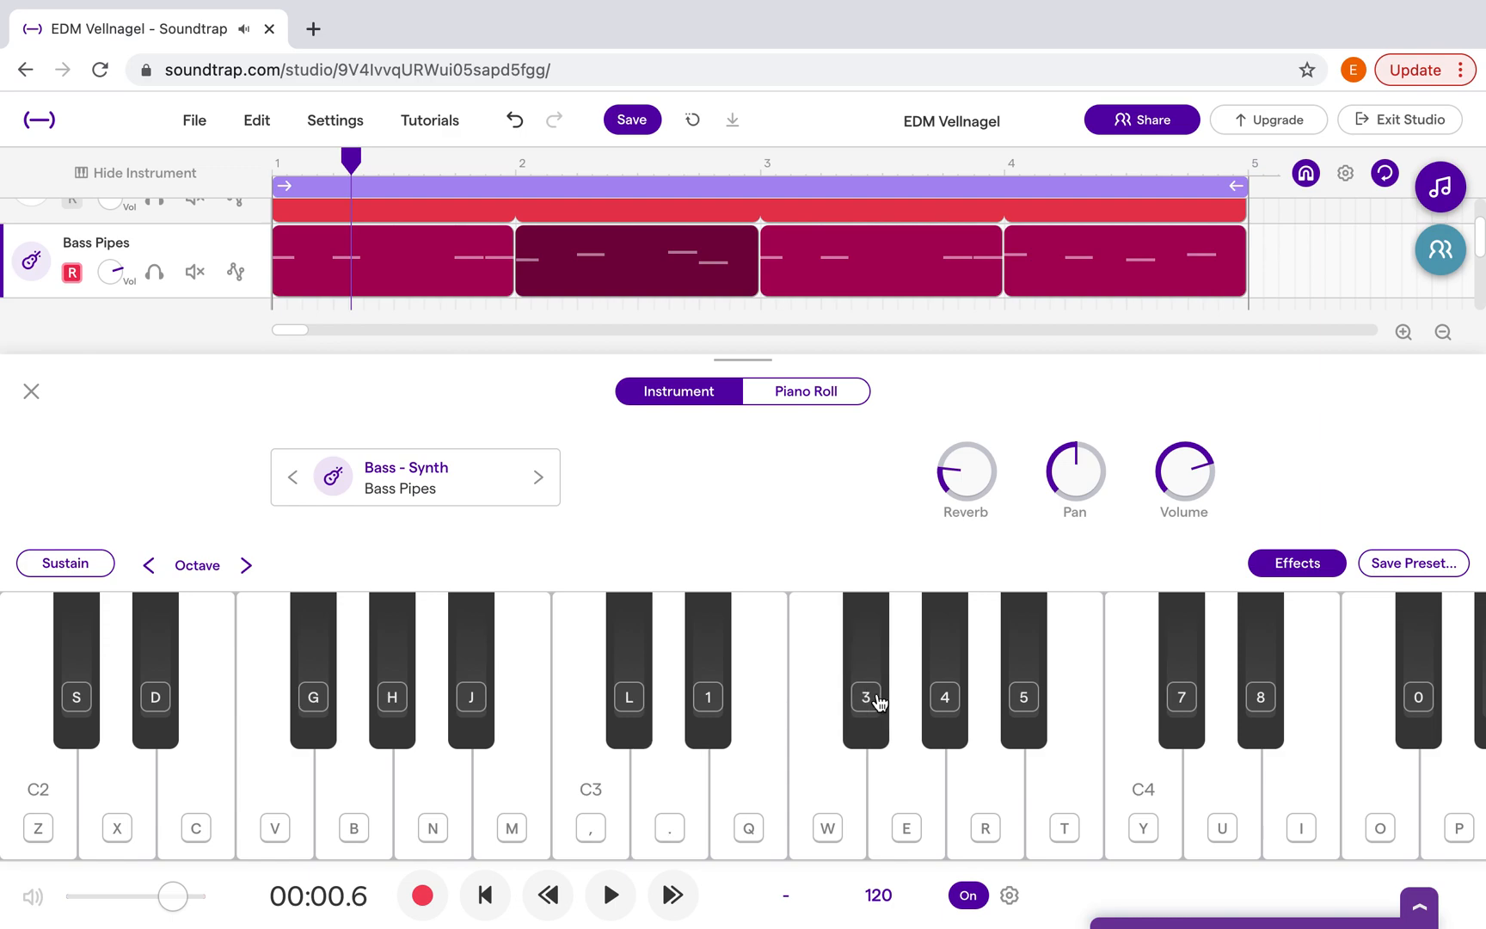
# - Compare the D major triad of D3, F#3 and A3 with the D minor version that uses F3
pyautogui.press('.')
pyautogui.press('3')
pyautogui.press('r')
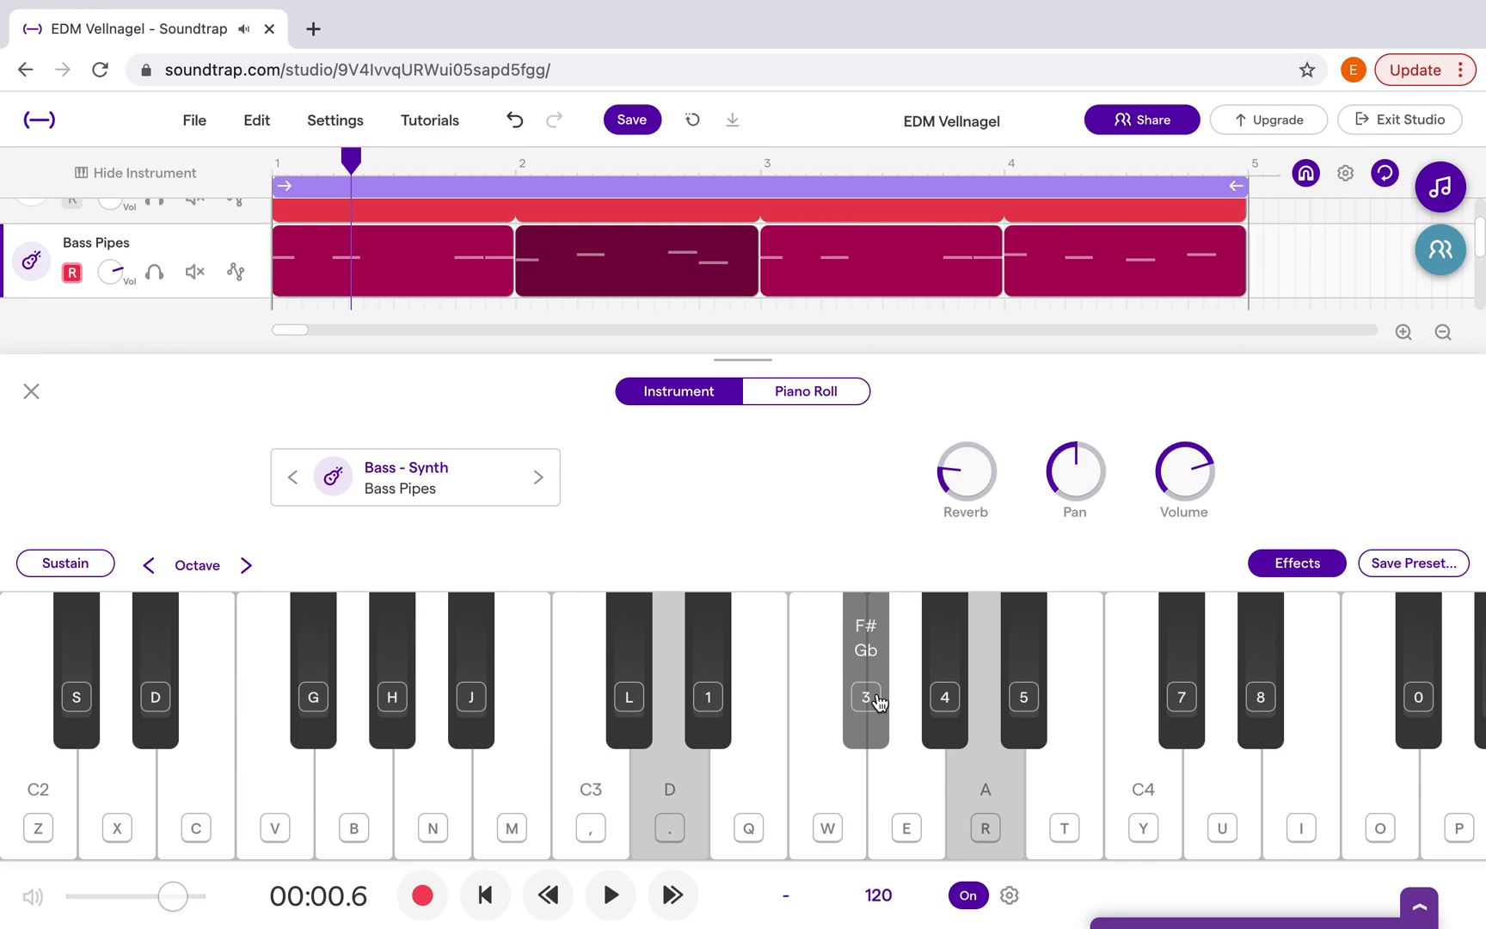
pyautogui.click(832, 817)
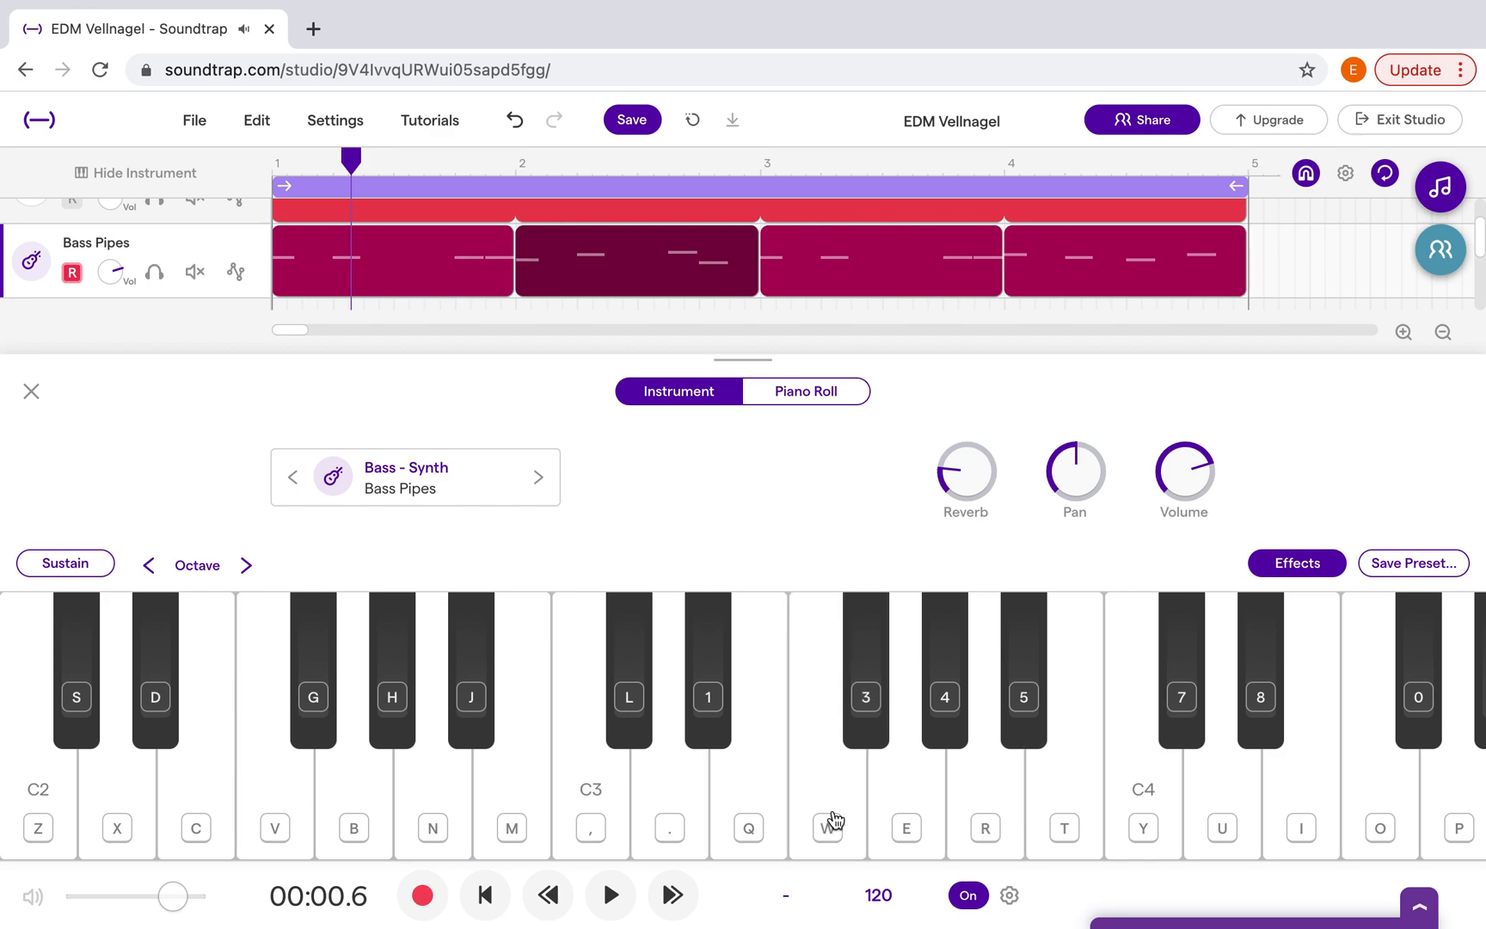
pyautogui.press('.')
pyautogui.press('w')
pyautogui.press('3')
pyautogui.press('r')
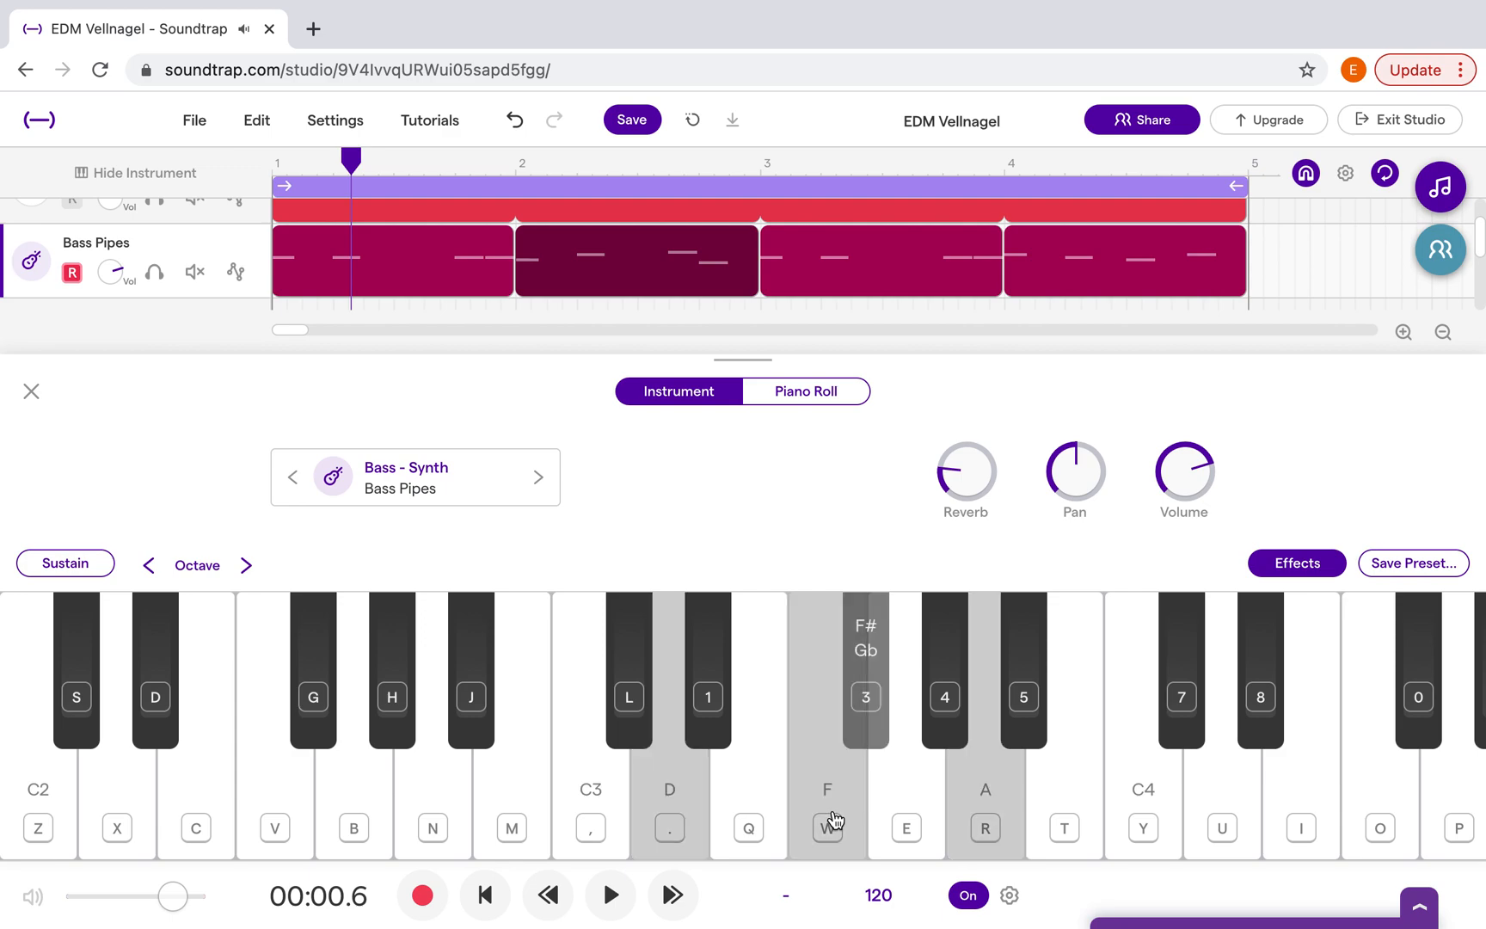
pyautogui.press('3')
pyautogui.press('r')
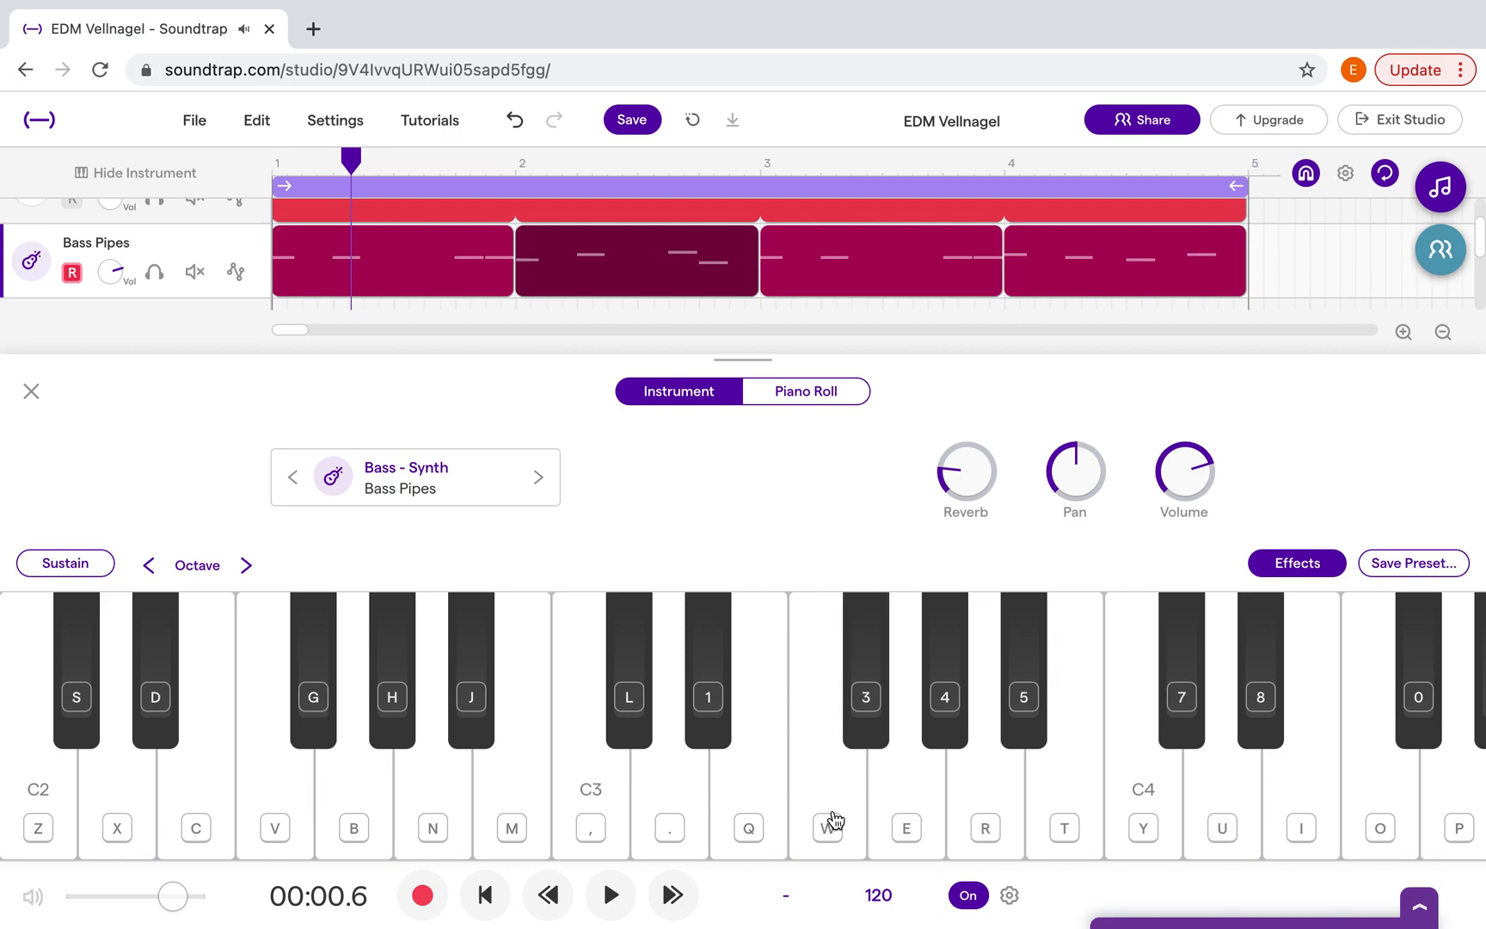
# - Play up from D3 through E3 and F3 to A3, and sound D3, F3 and A3 as a D minor triad
pyautogui.click(672, 801)
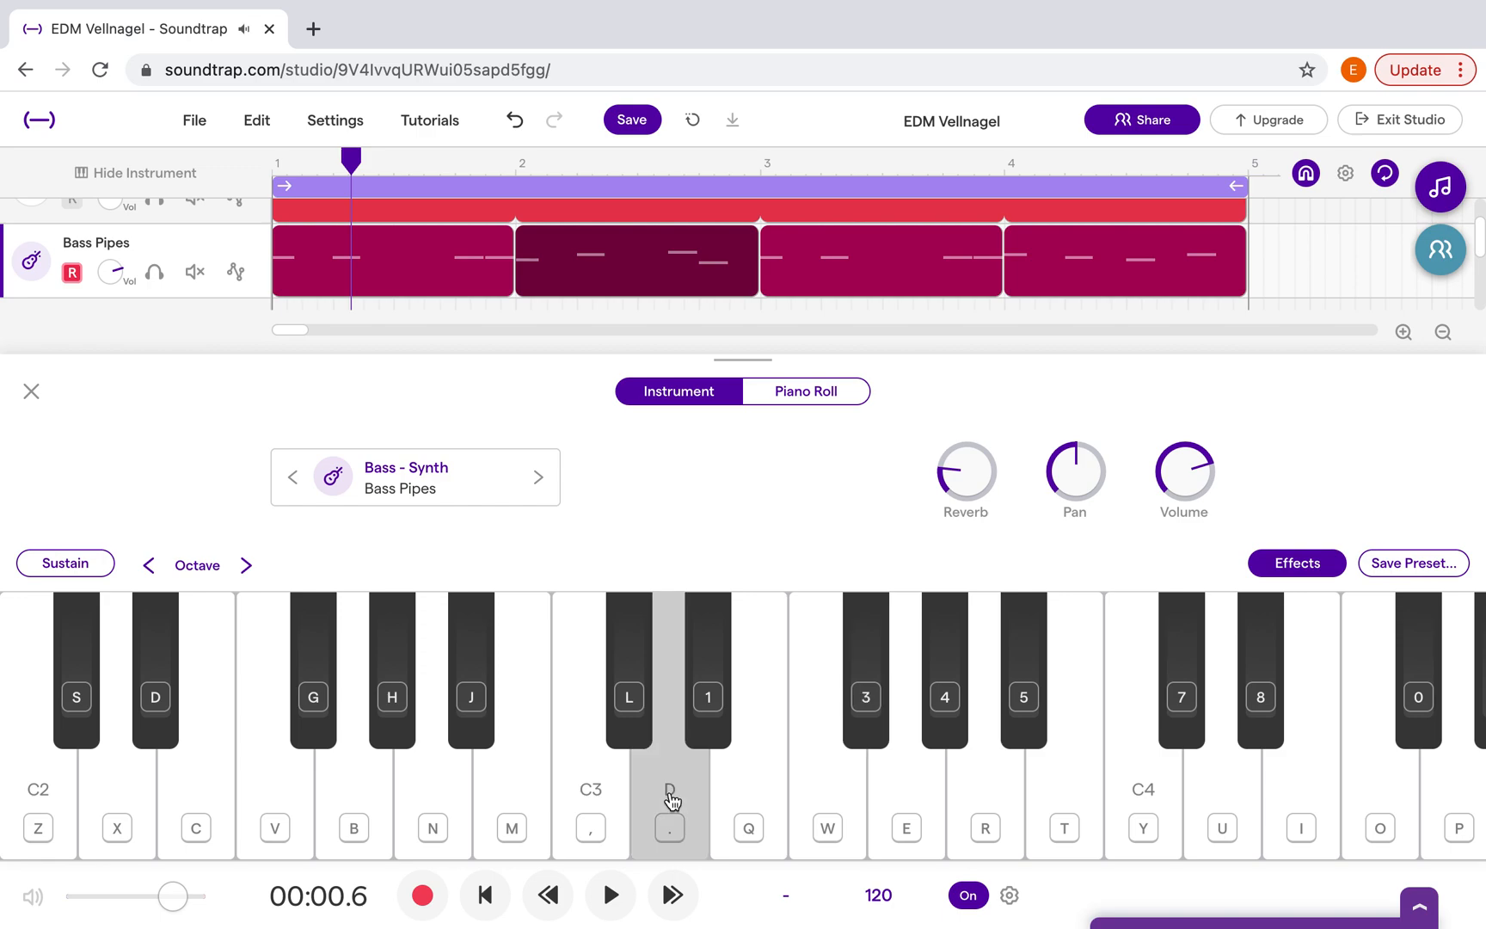
pyautogui.press('q')
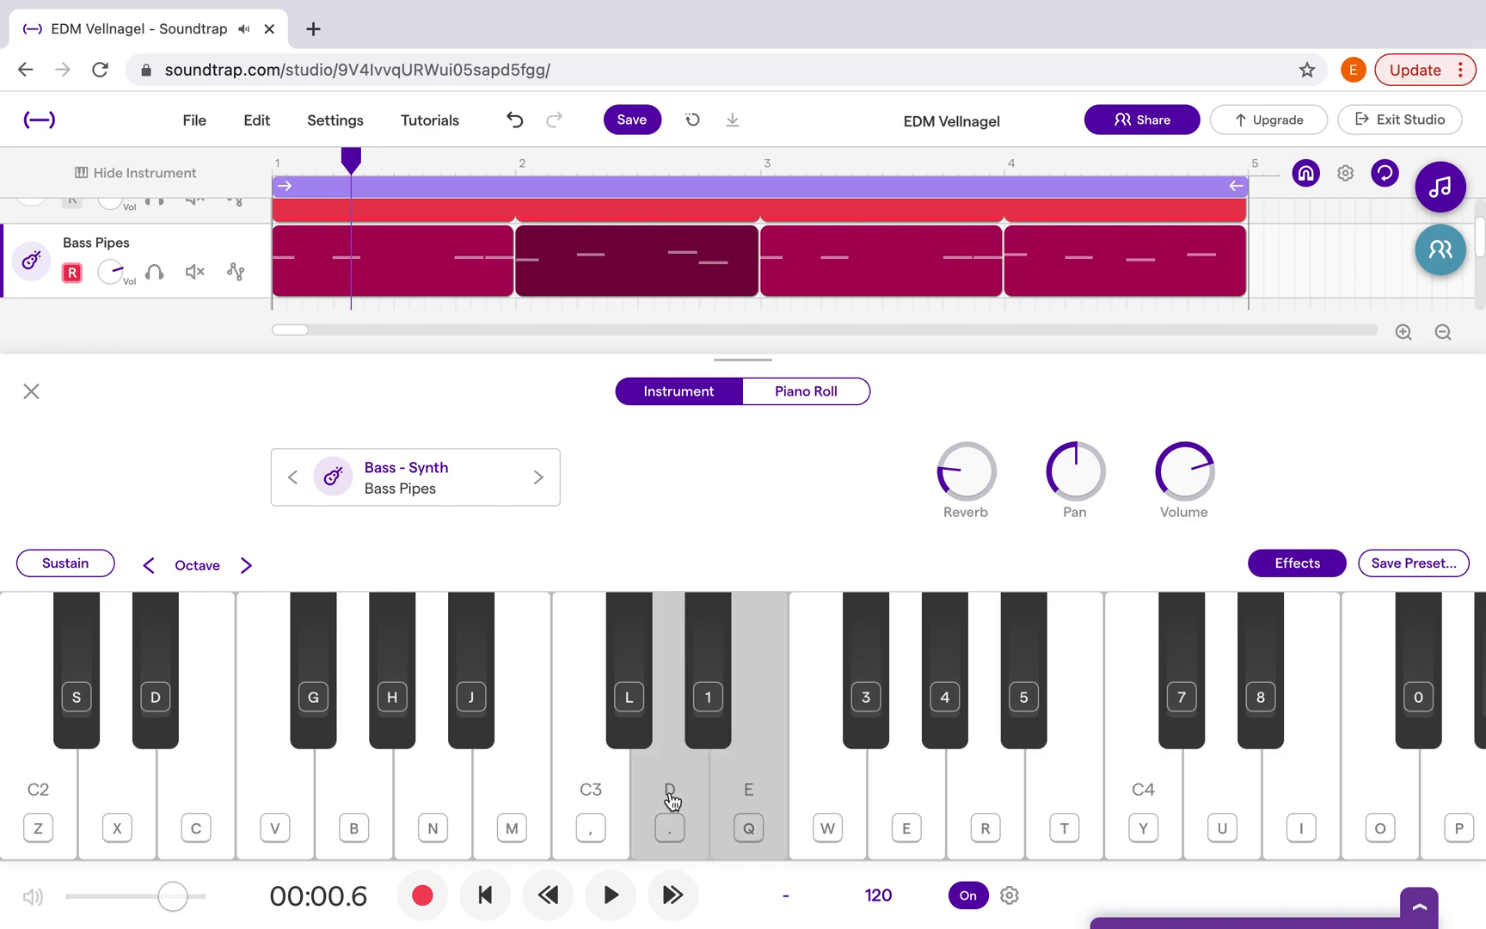
pyautogui.press('w')
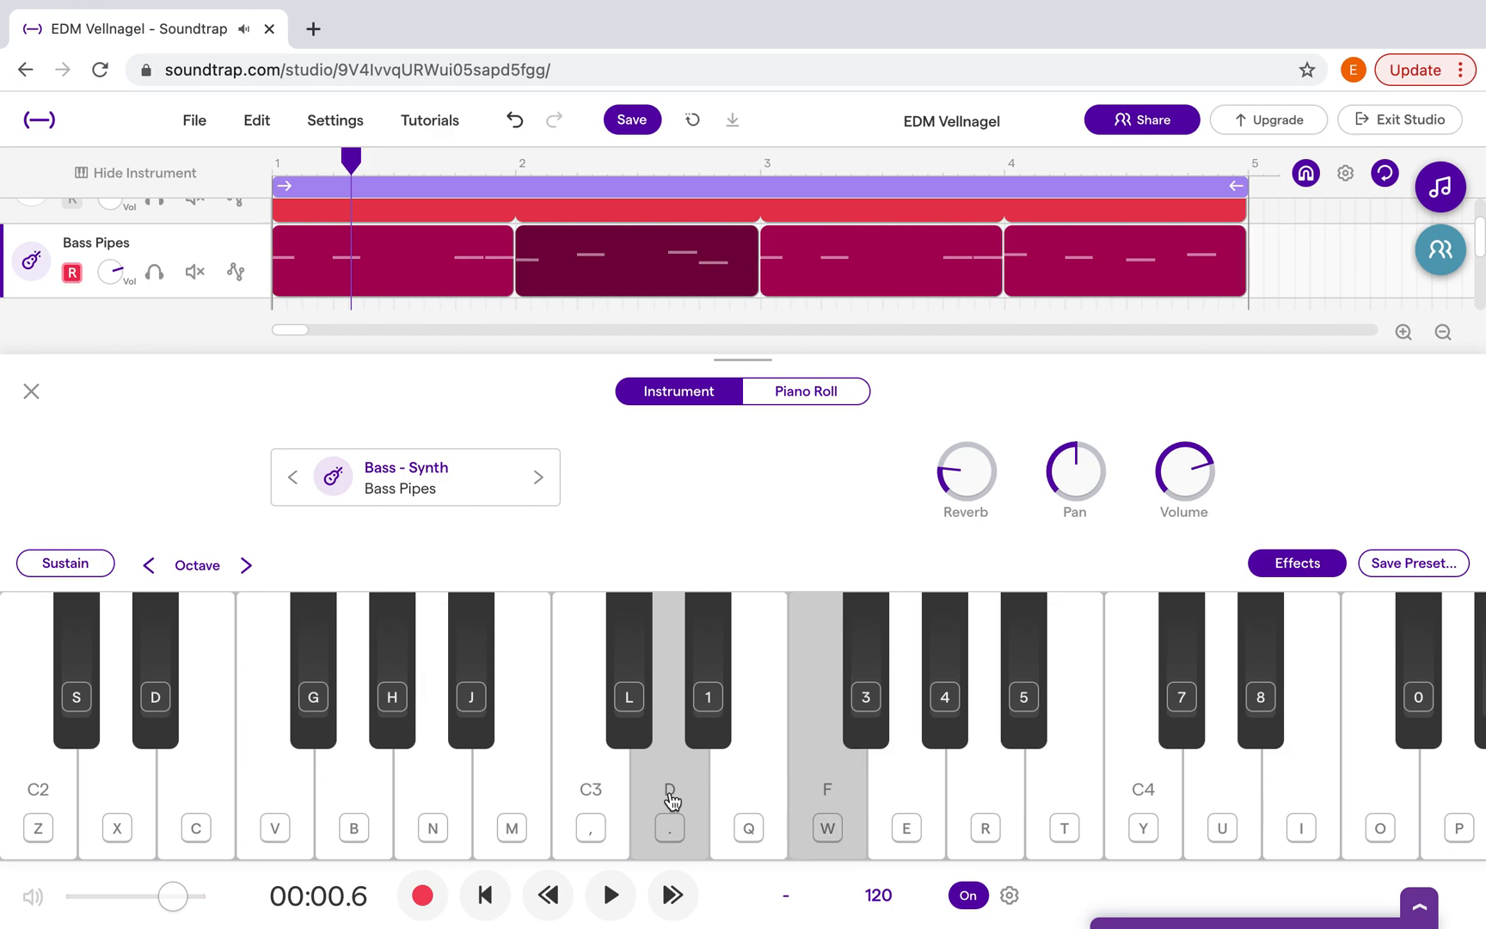
pyautogui.press('3')
pyautogui.press('e')
pyautogui.press('r')
pyautogui.press('w')
pyautogui.press('r')
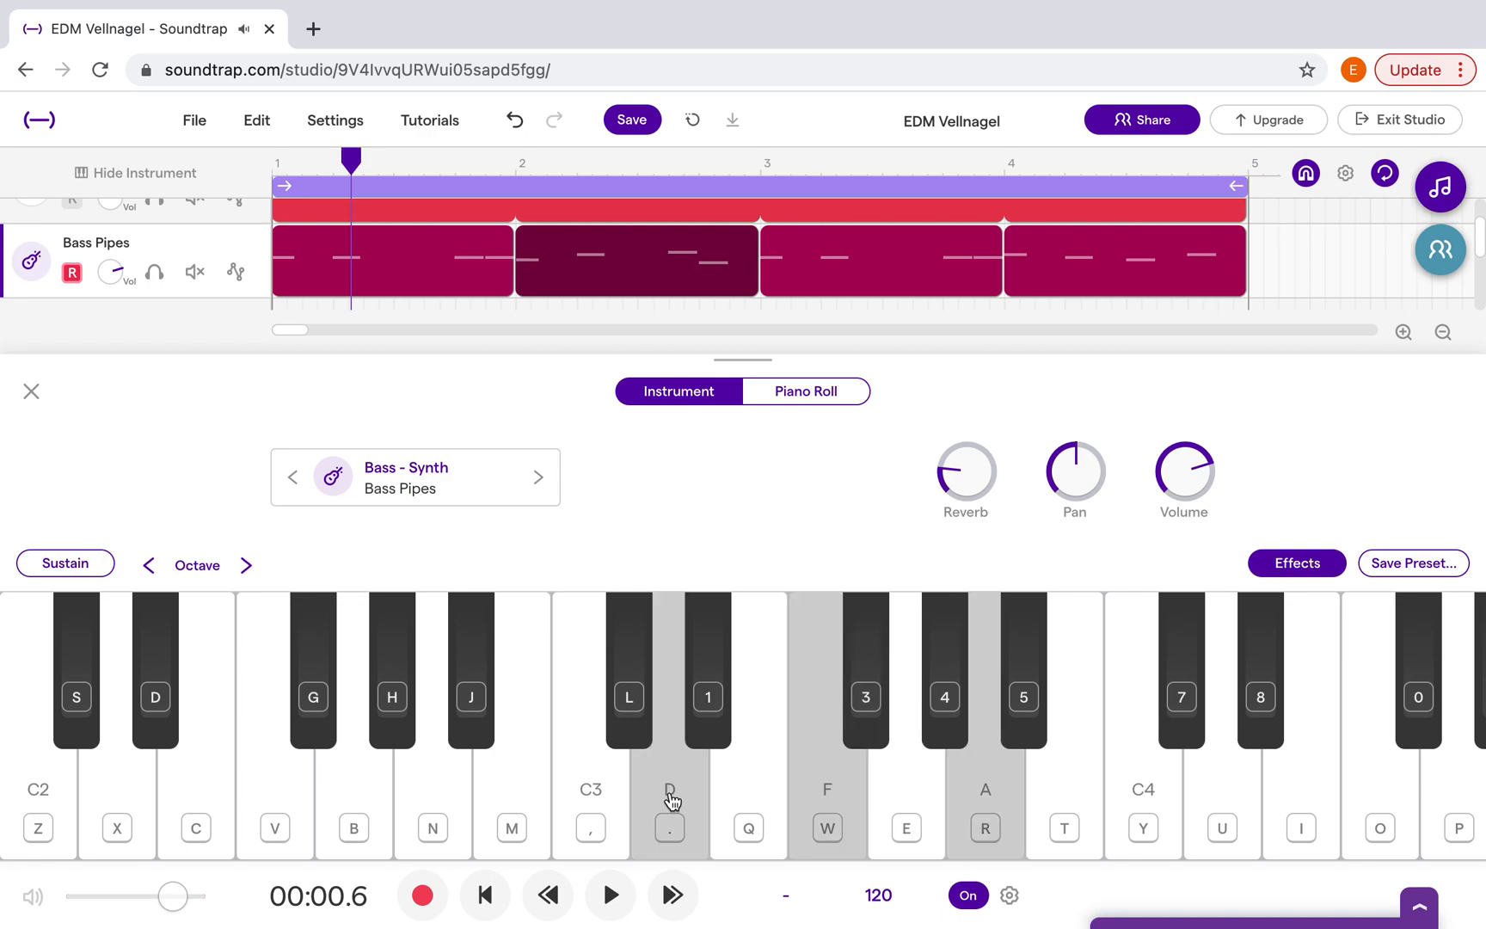
# - Play the project from the beginning to hear the bass line, and return the playhead to the start
pyautogui.click(483, 902)
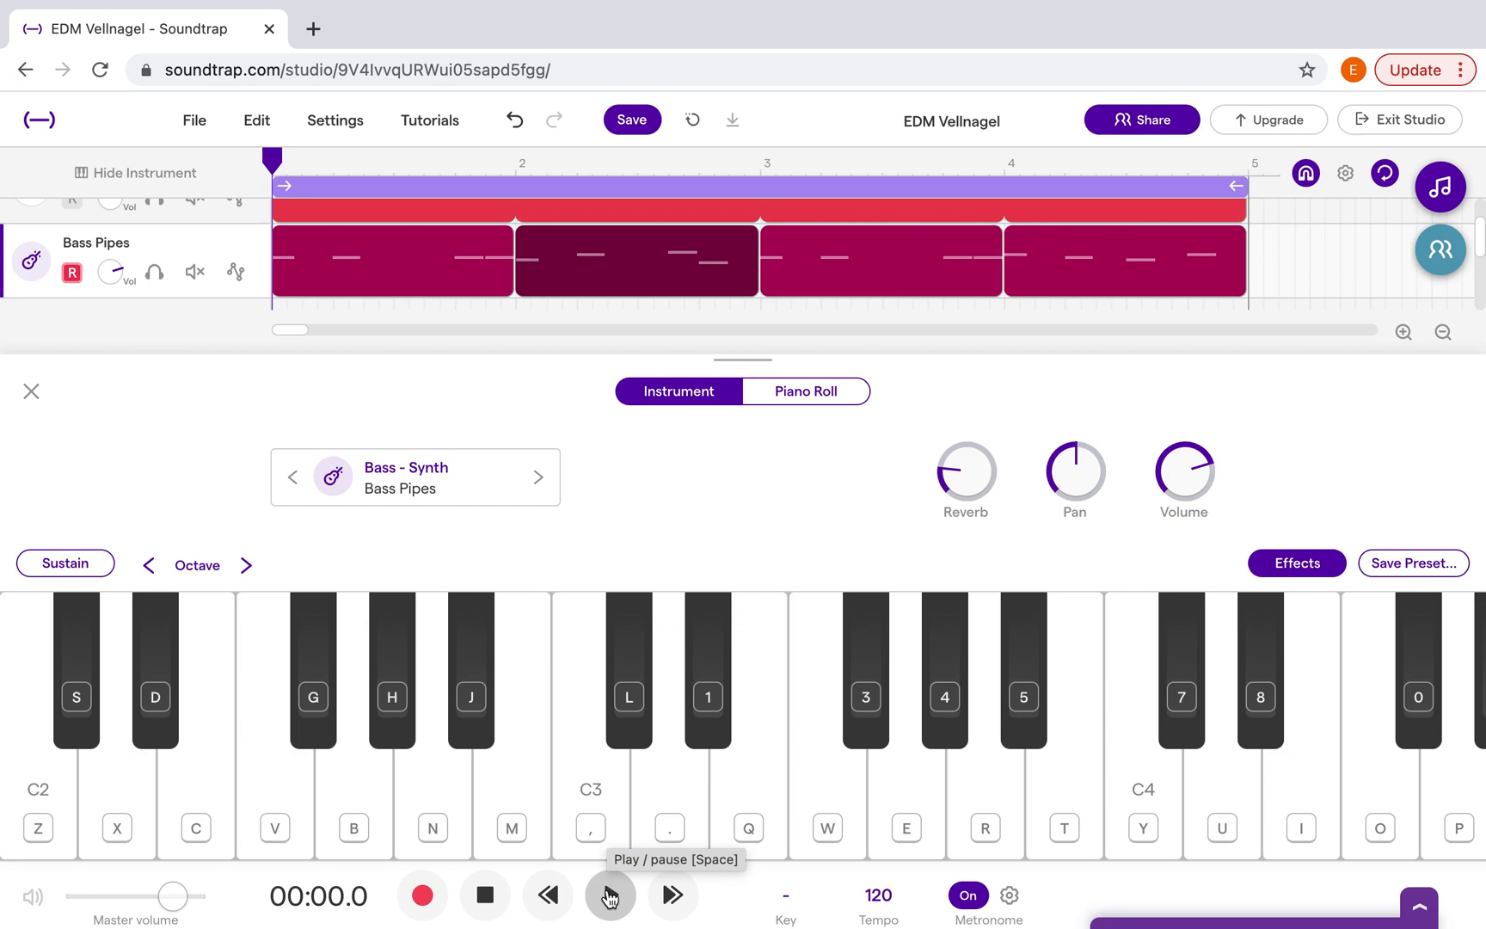
pyautogui.click(609, 899)
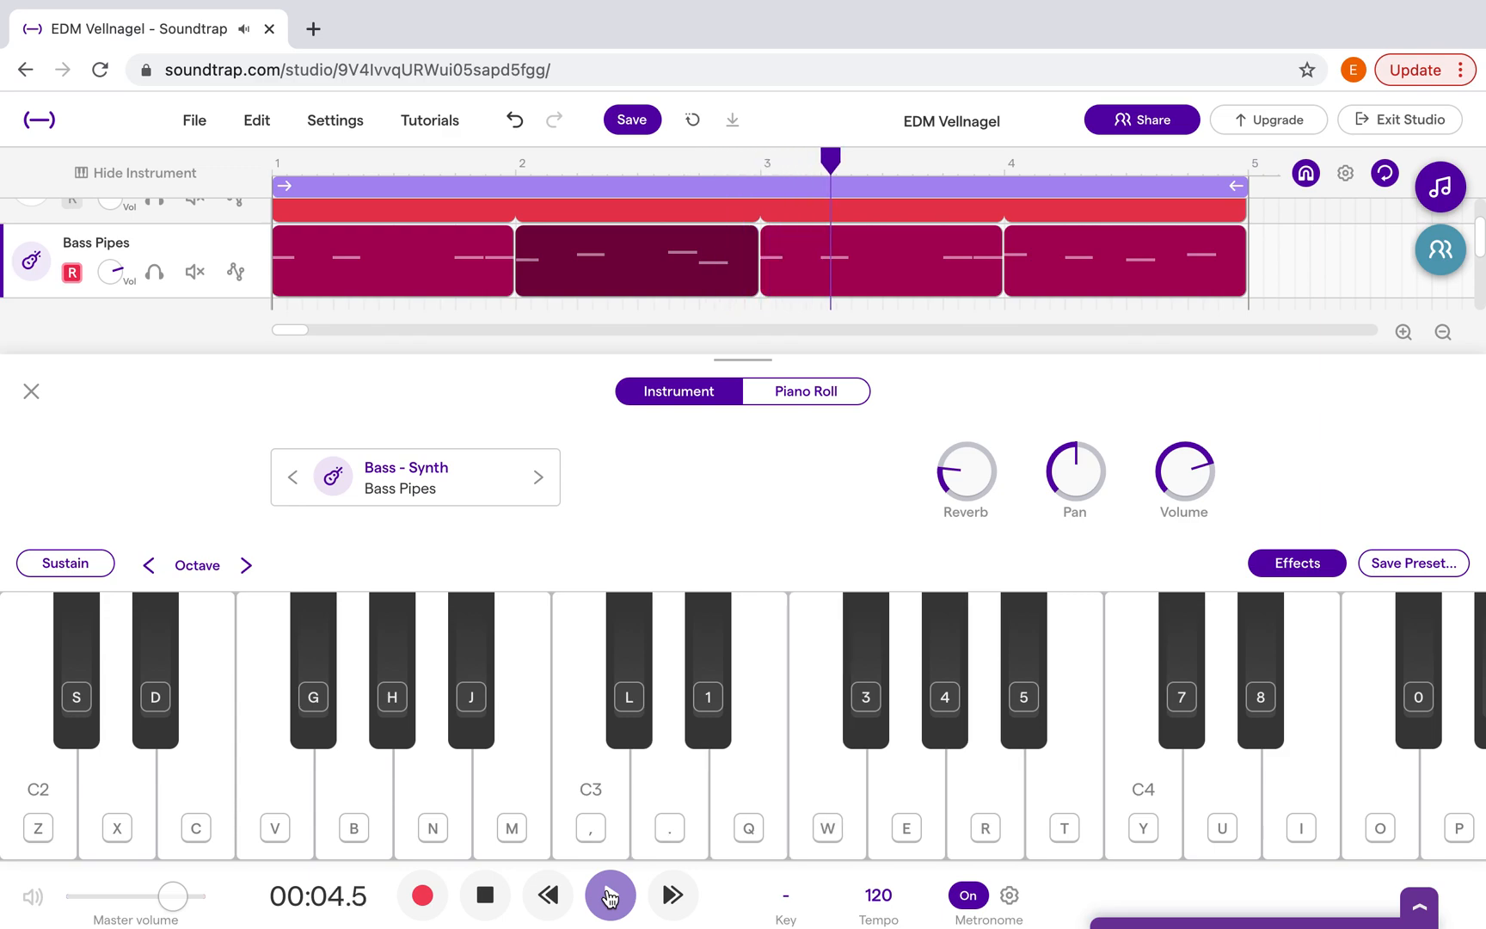
pyautogui.click(610, 897)
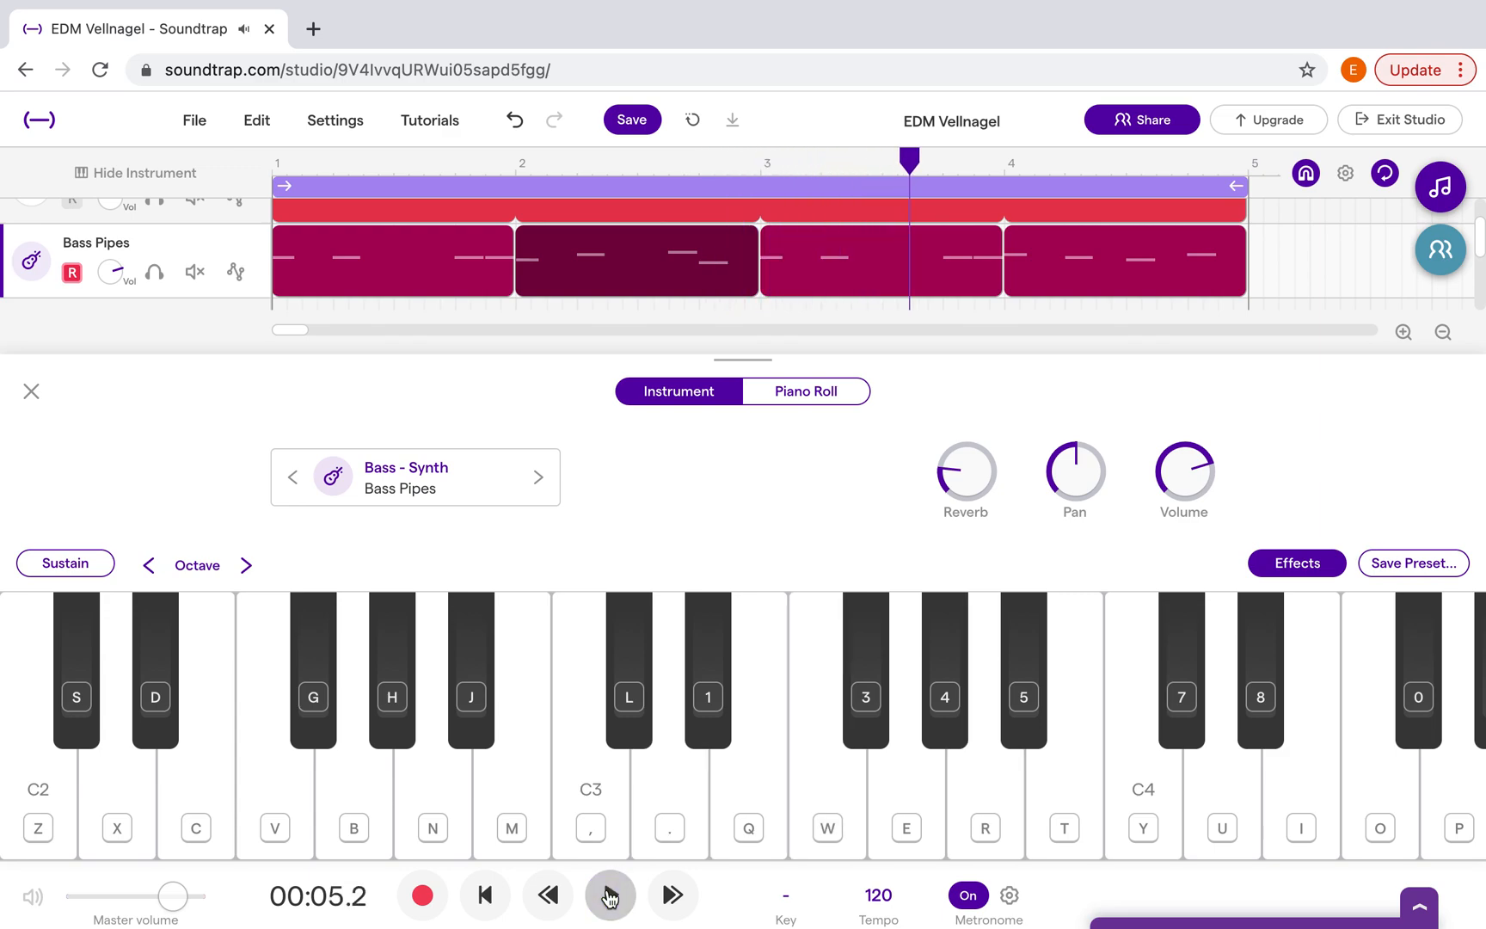
pyautogui.click(485, 896)
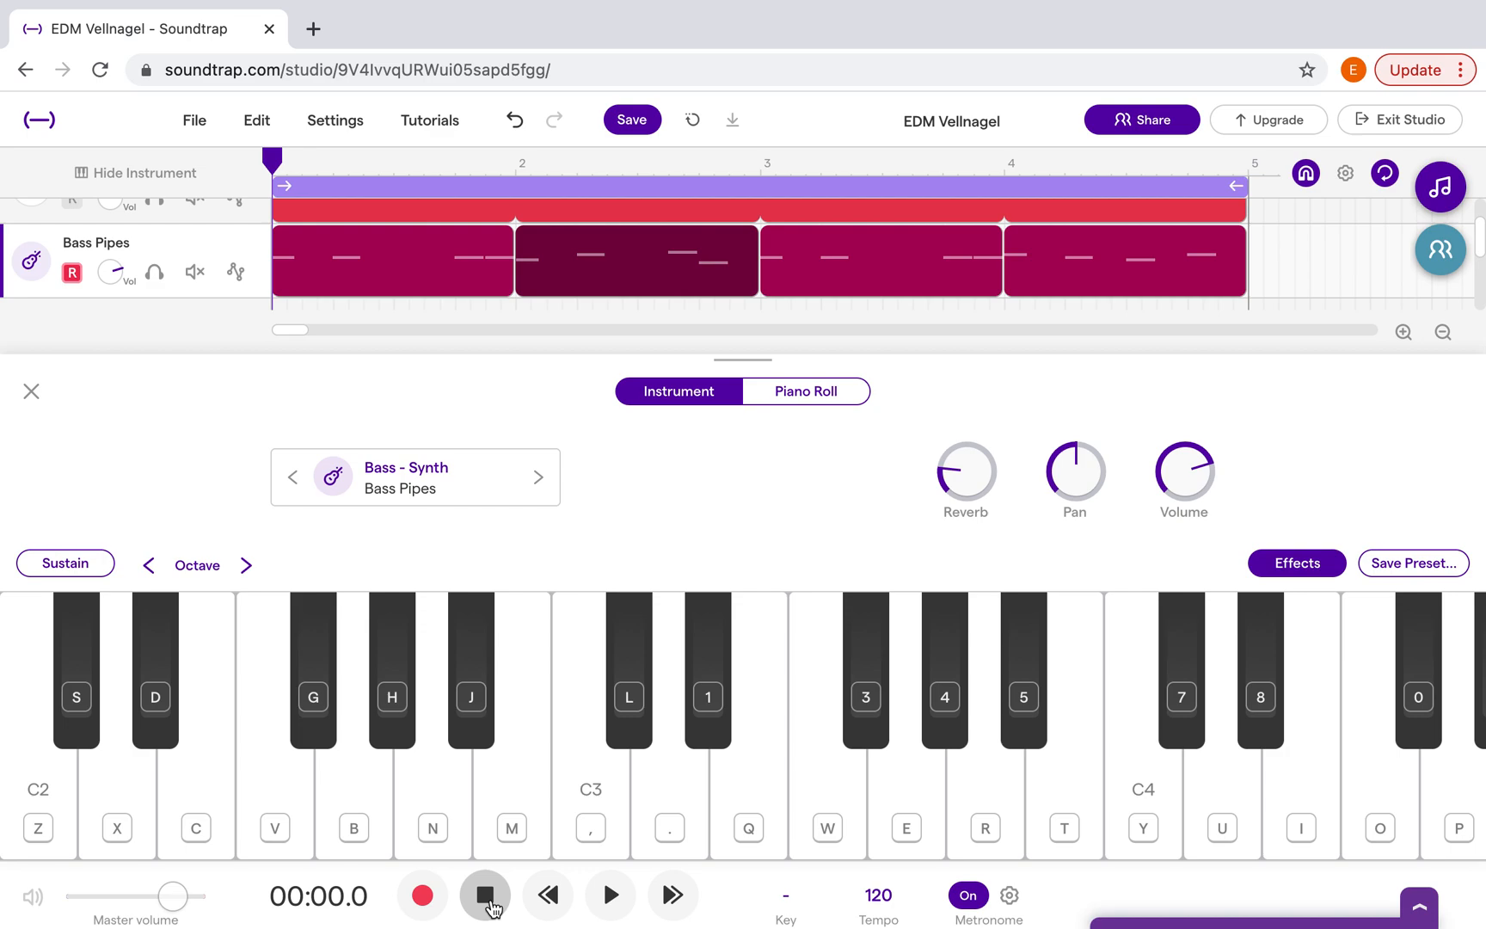
# - Try recording a held D3, F3 and A3 chord on the Bass Pipes track, and undo the recording
pyautogui.click(423, 896)
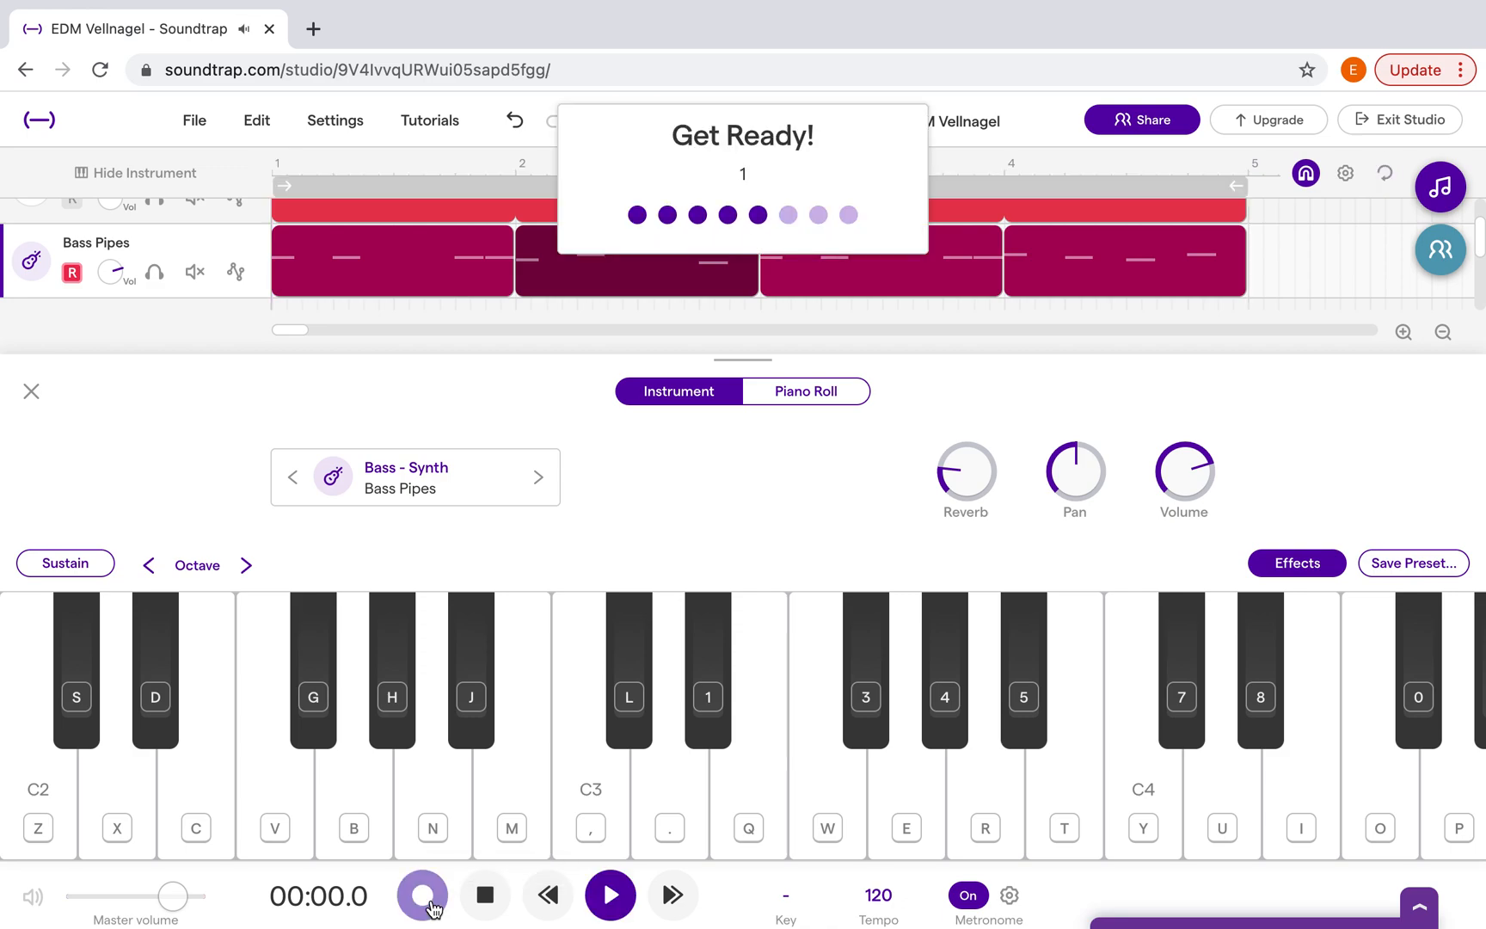
pyautogui.press('.')
pyautogui.press('w')
pyautogui.press('r')
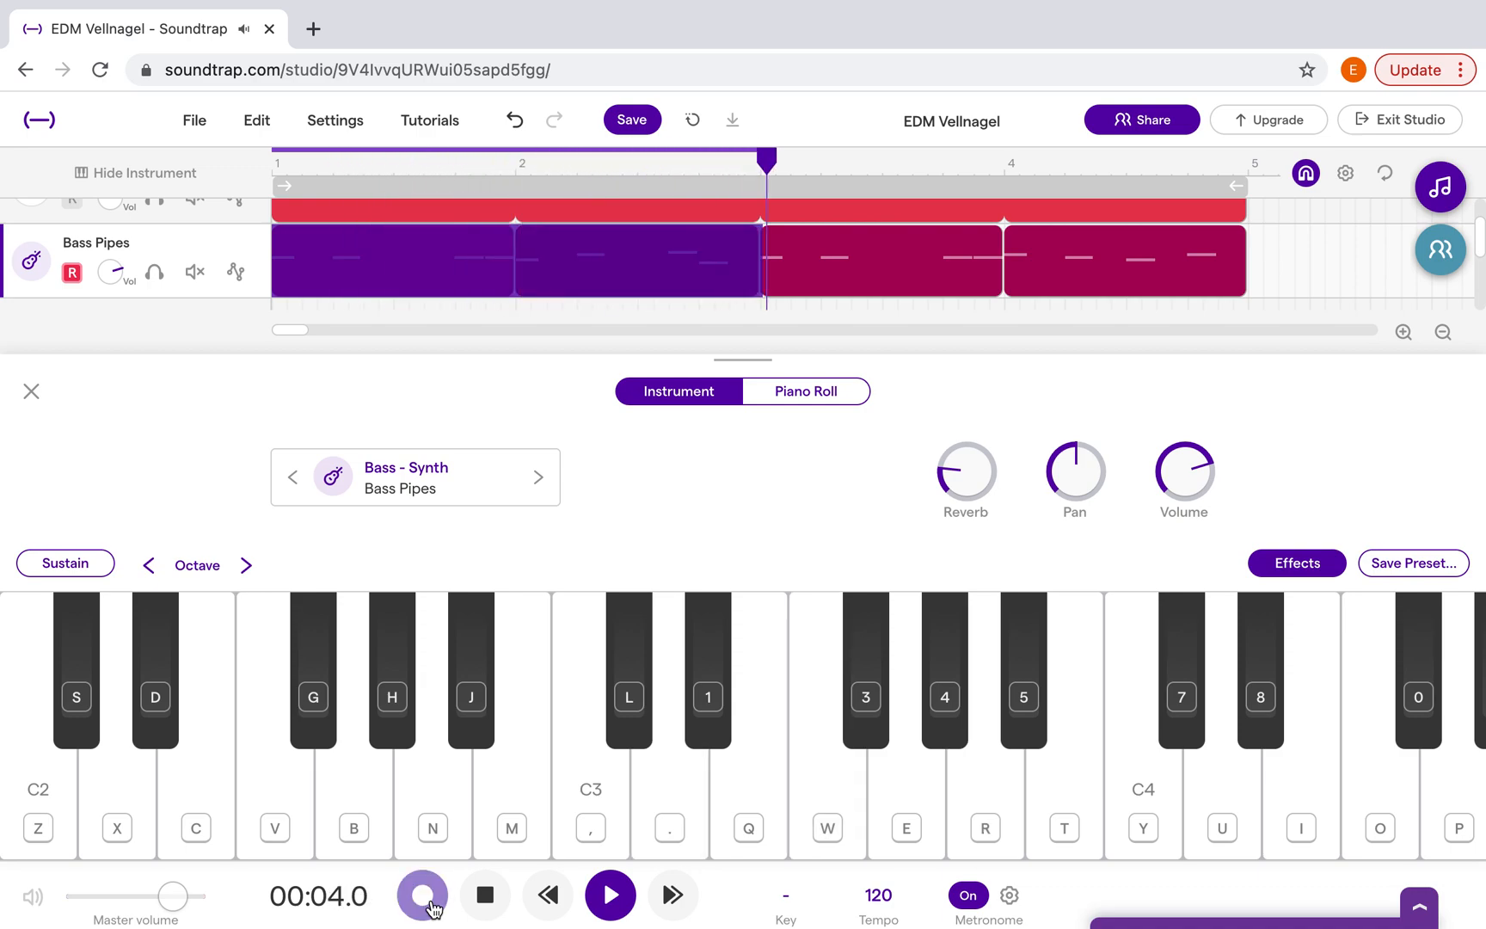
pyautogui.click(426, 898)
pyautogui.click(425, 284)
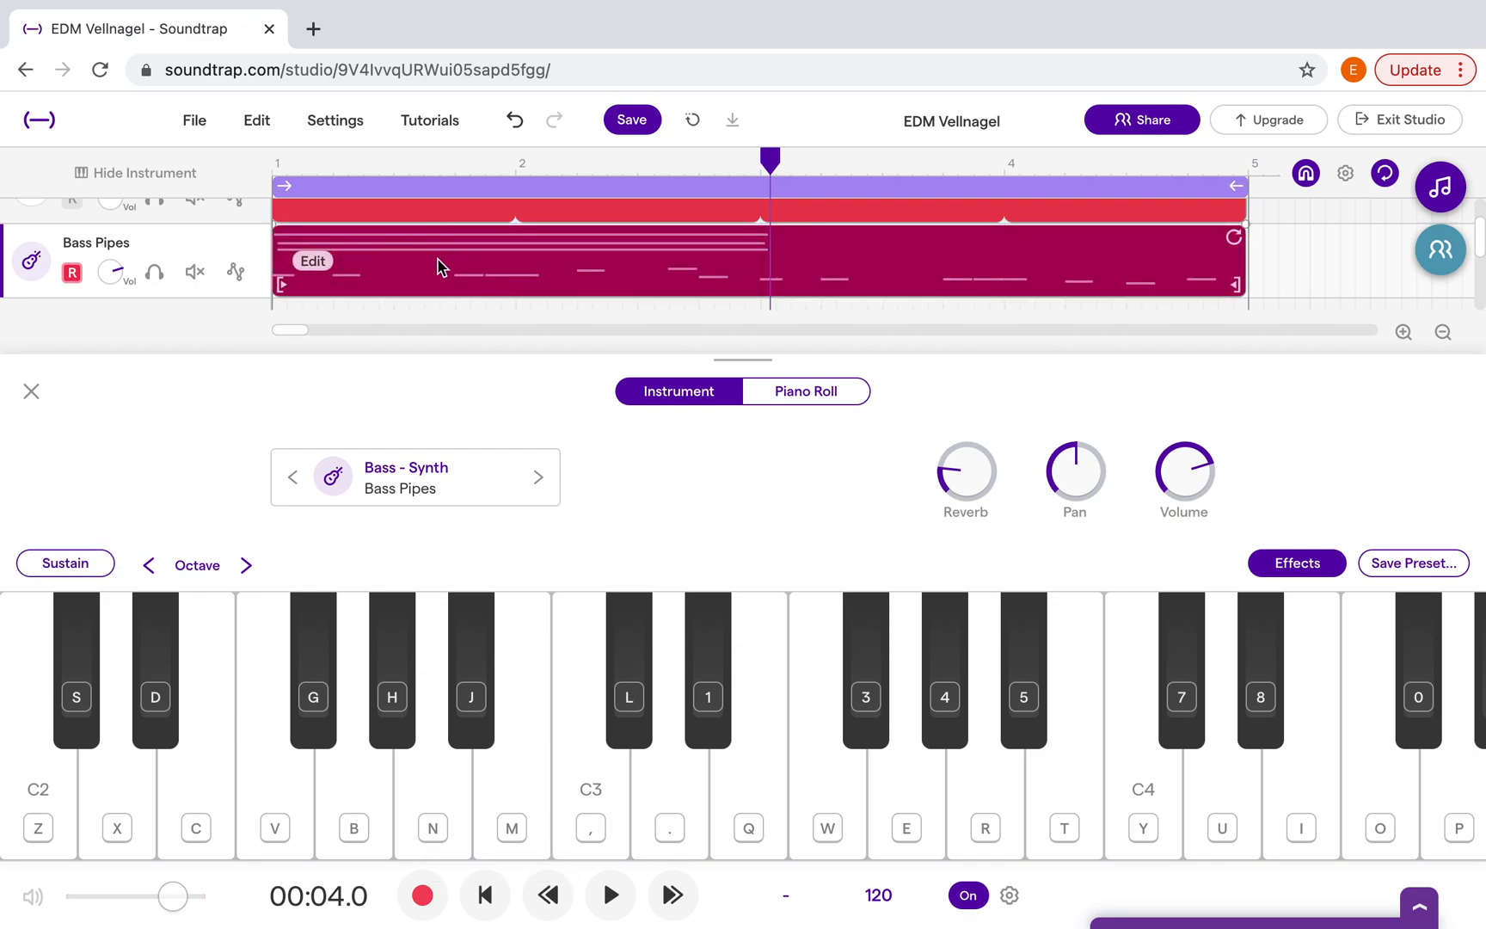
pyautogui.scroll(-1, 555, 285)
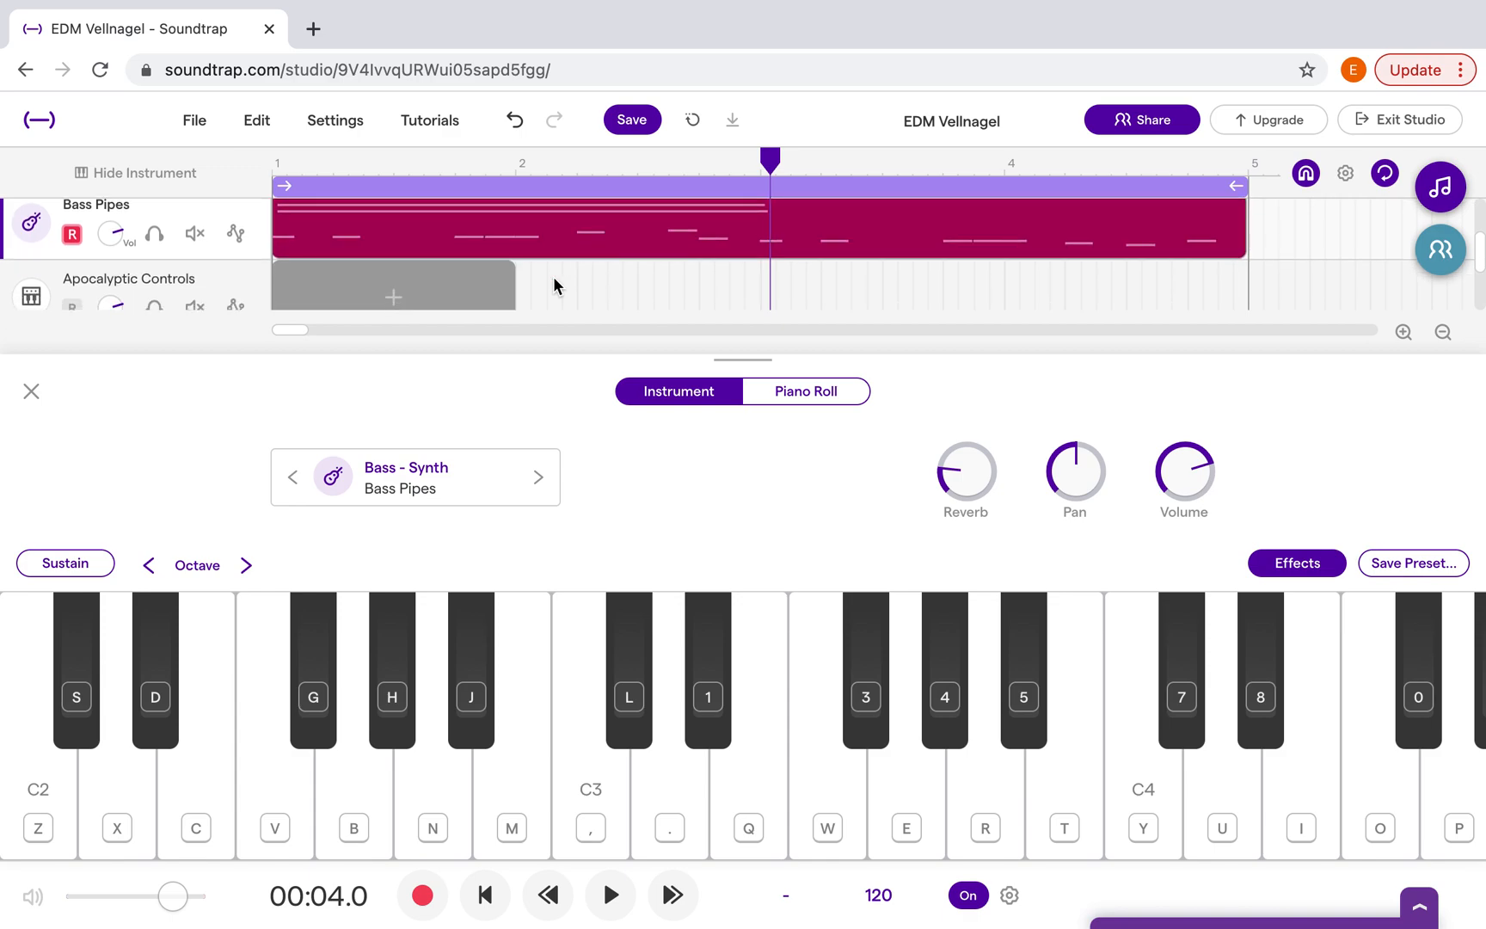
pyautogui.scroll(1, 555, 285)
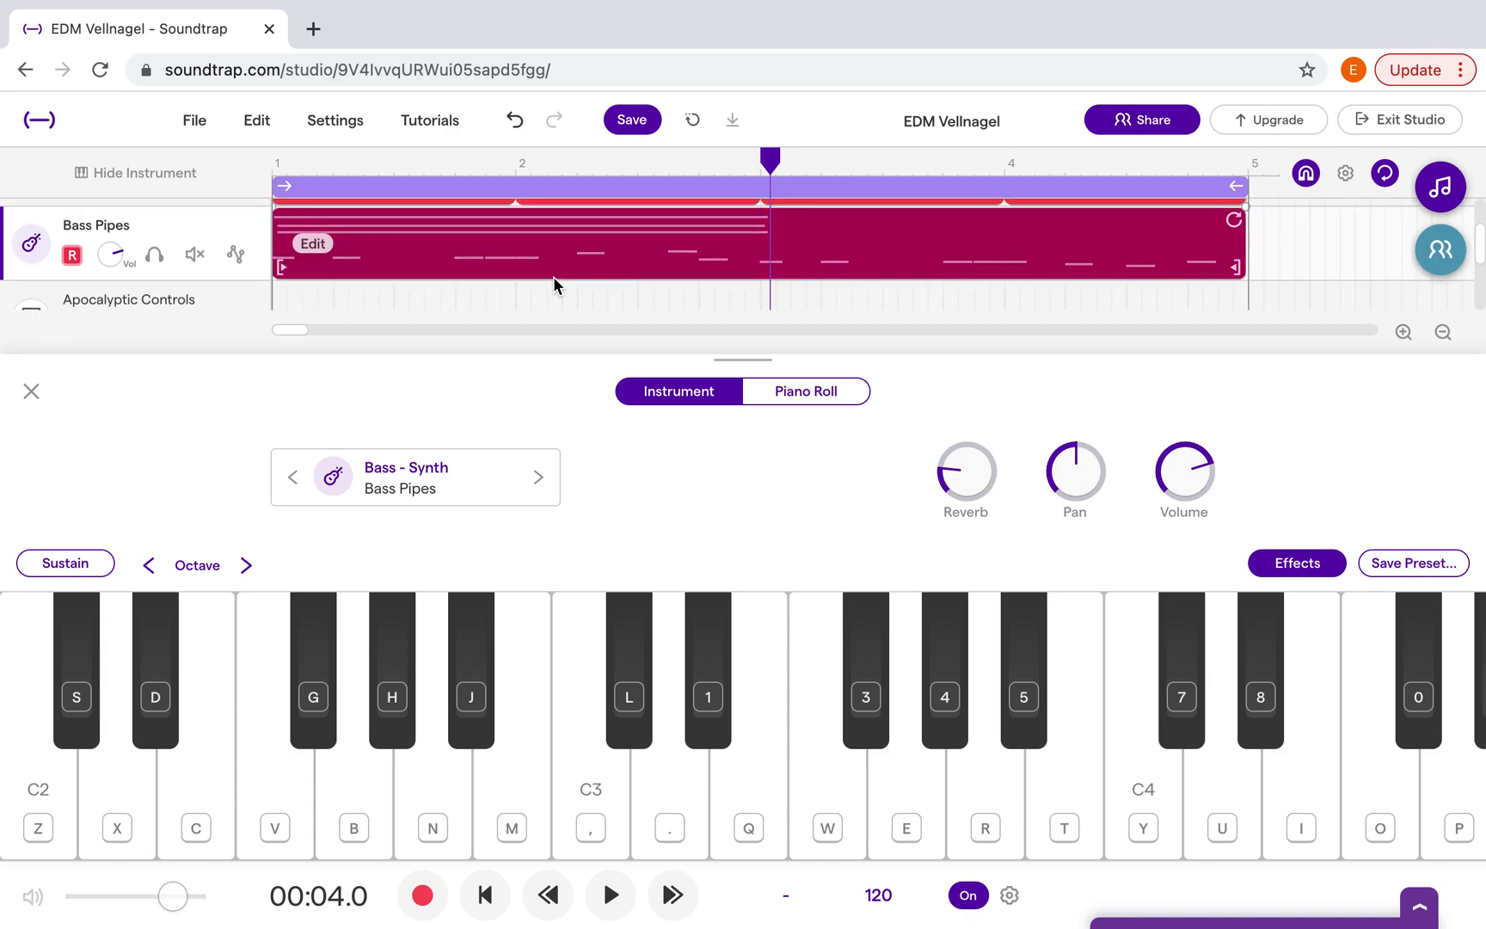
pyautogui.click(514, 120)
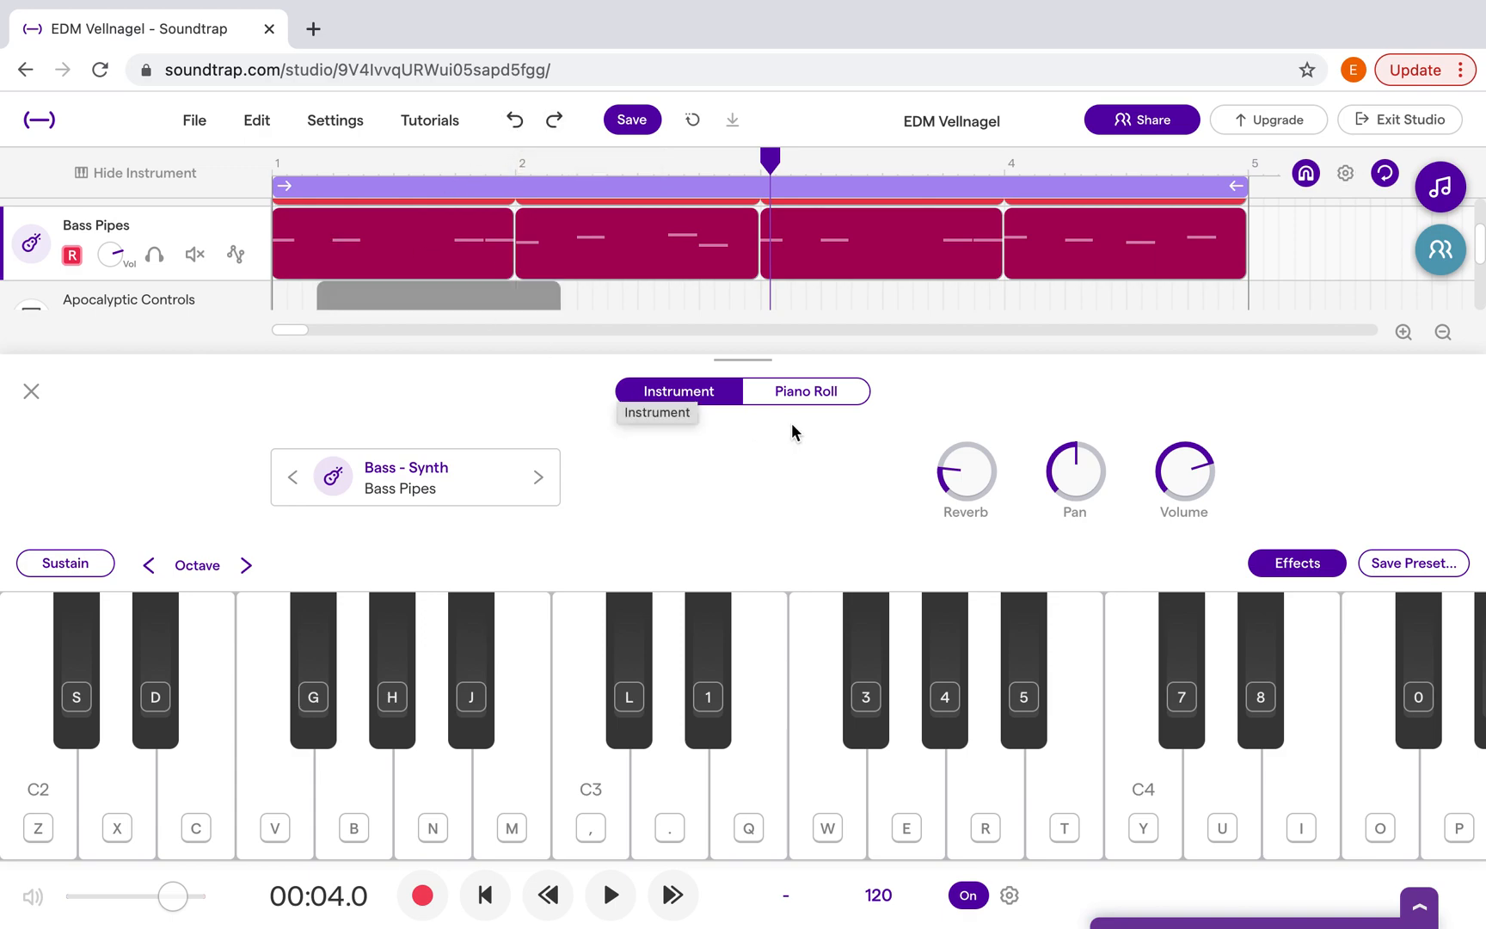
# - Select the Apocalyptic Controls synth track and show its instrument keyboard
pyautogui.click(824, 395)
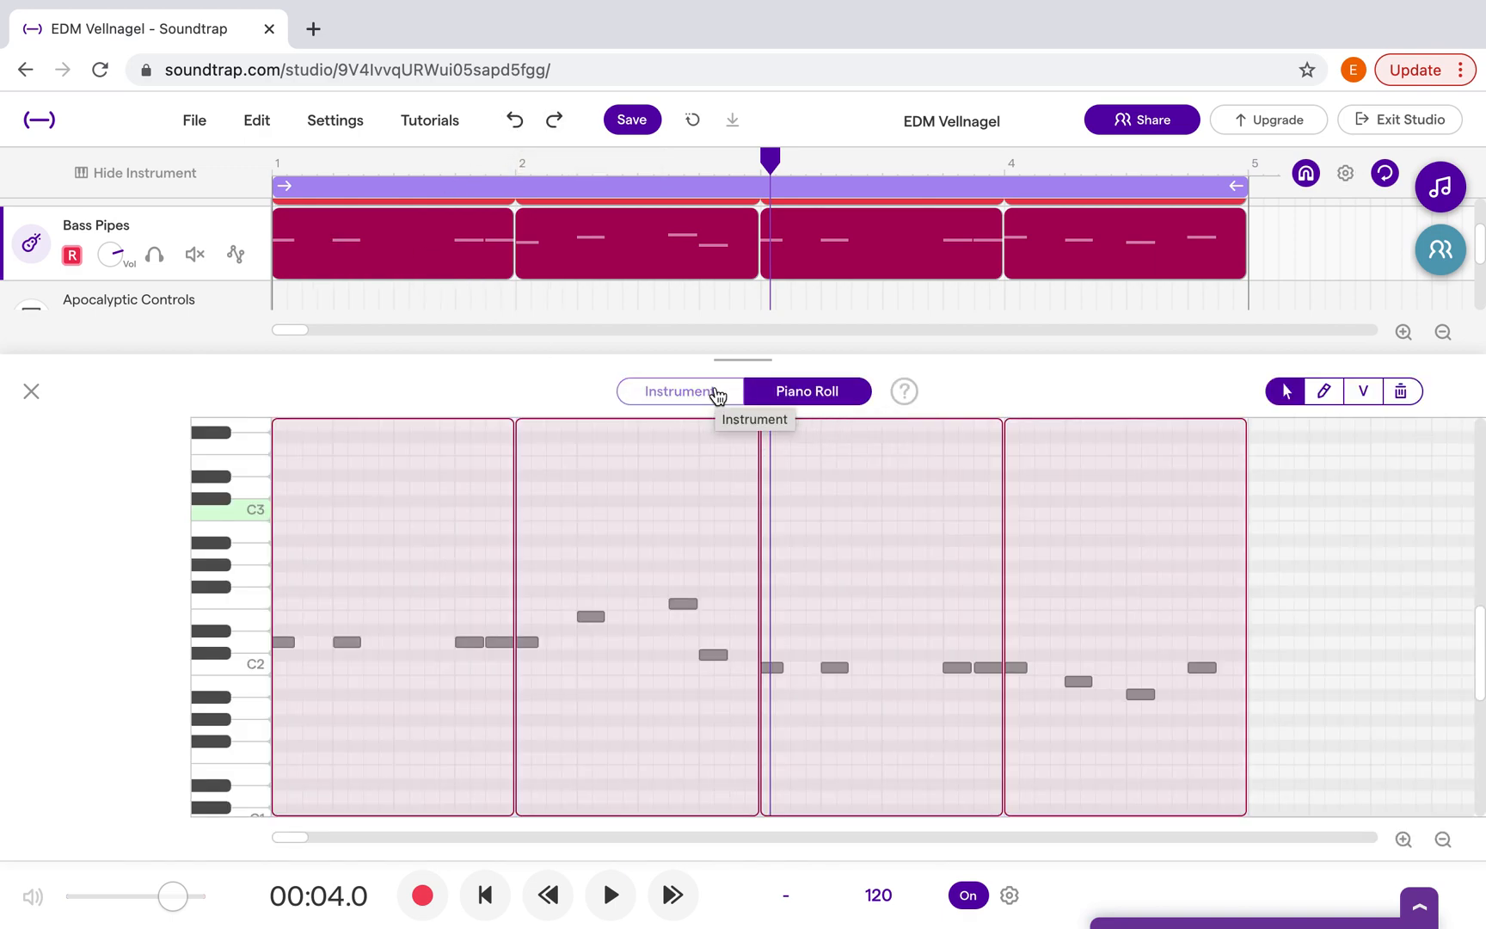
pyautogui.scroll(-1, 501, 315)
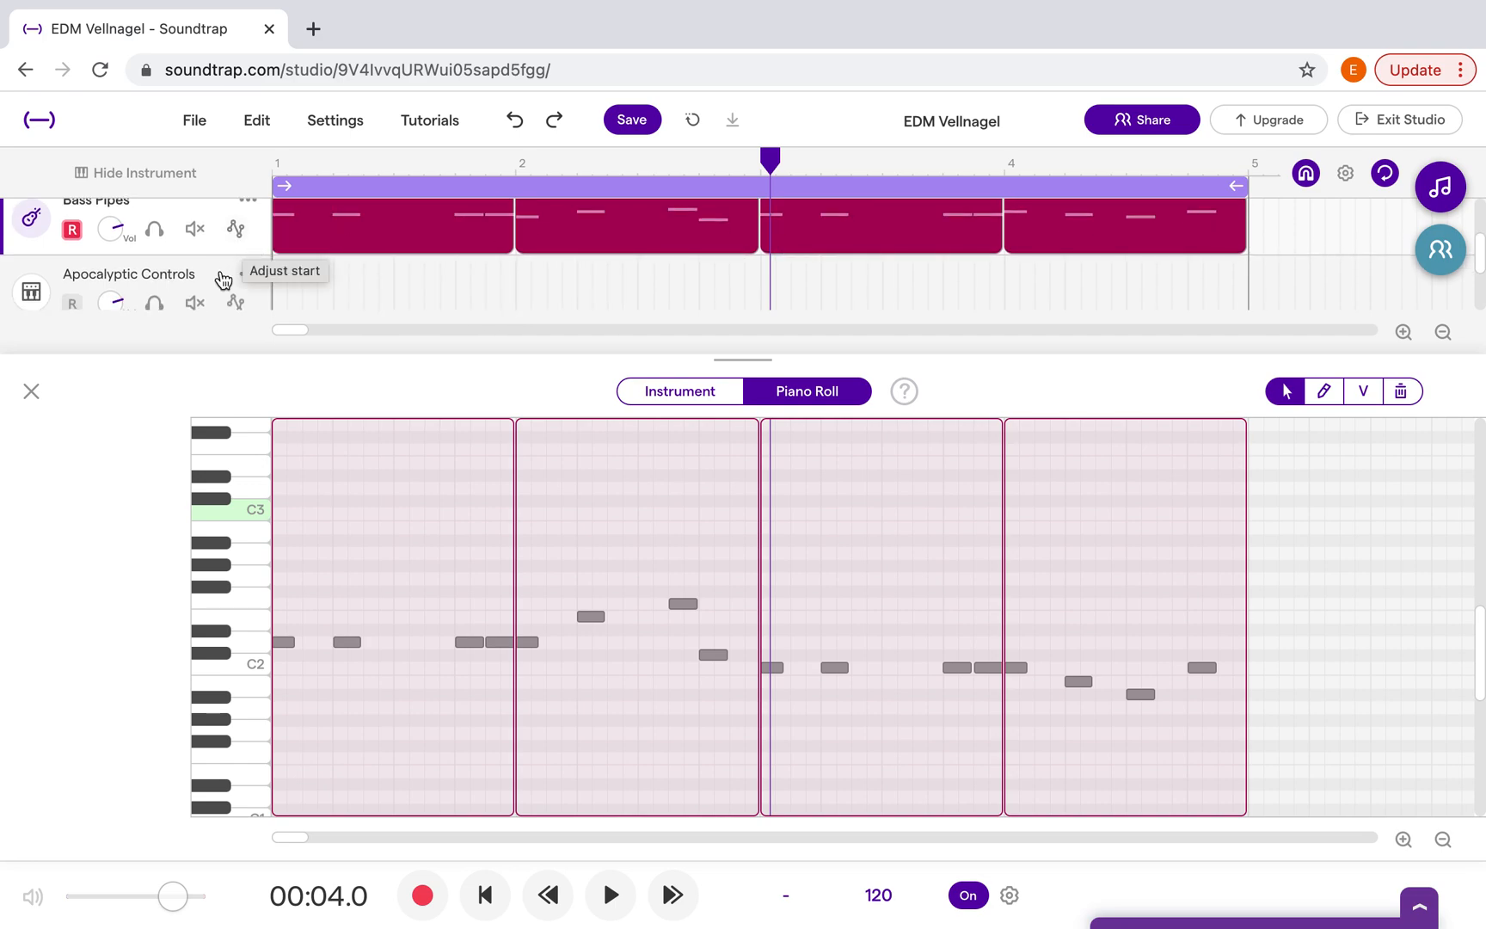
pyautogui.click(223, 280)
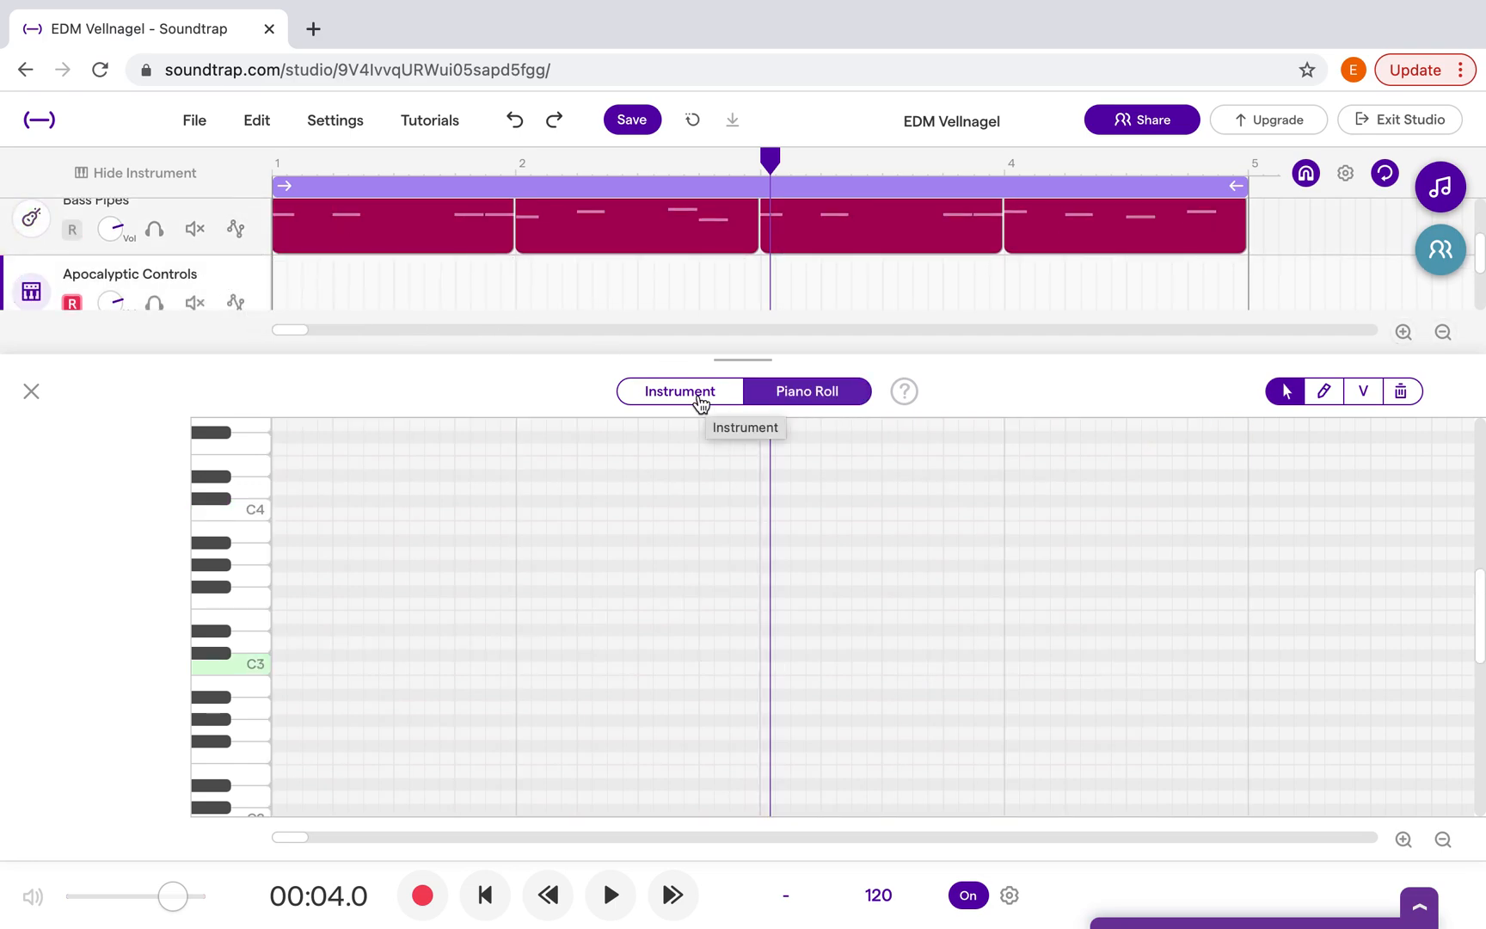
pyautogui.click(697, 398)
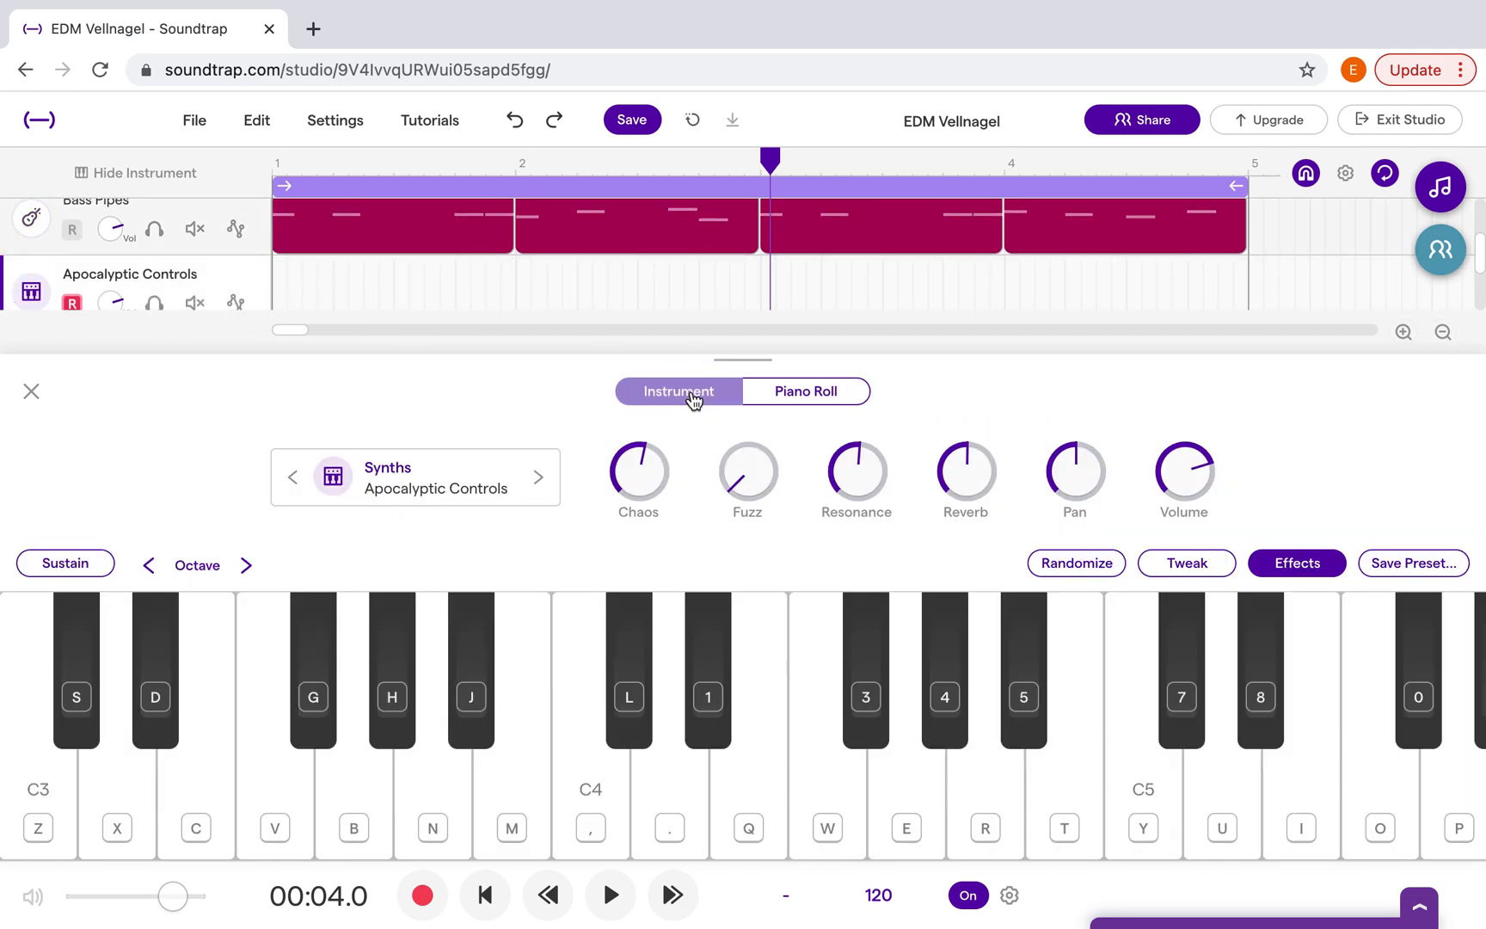
# - Audition the Apocalyptic Controls synth from D4 and play the D minor triad with D4, F4 and A4
pyautogui.click(681, 815)
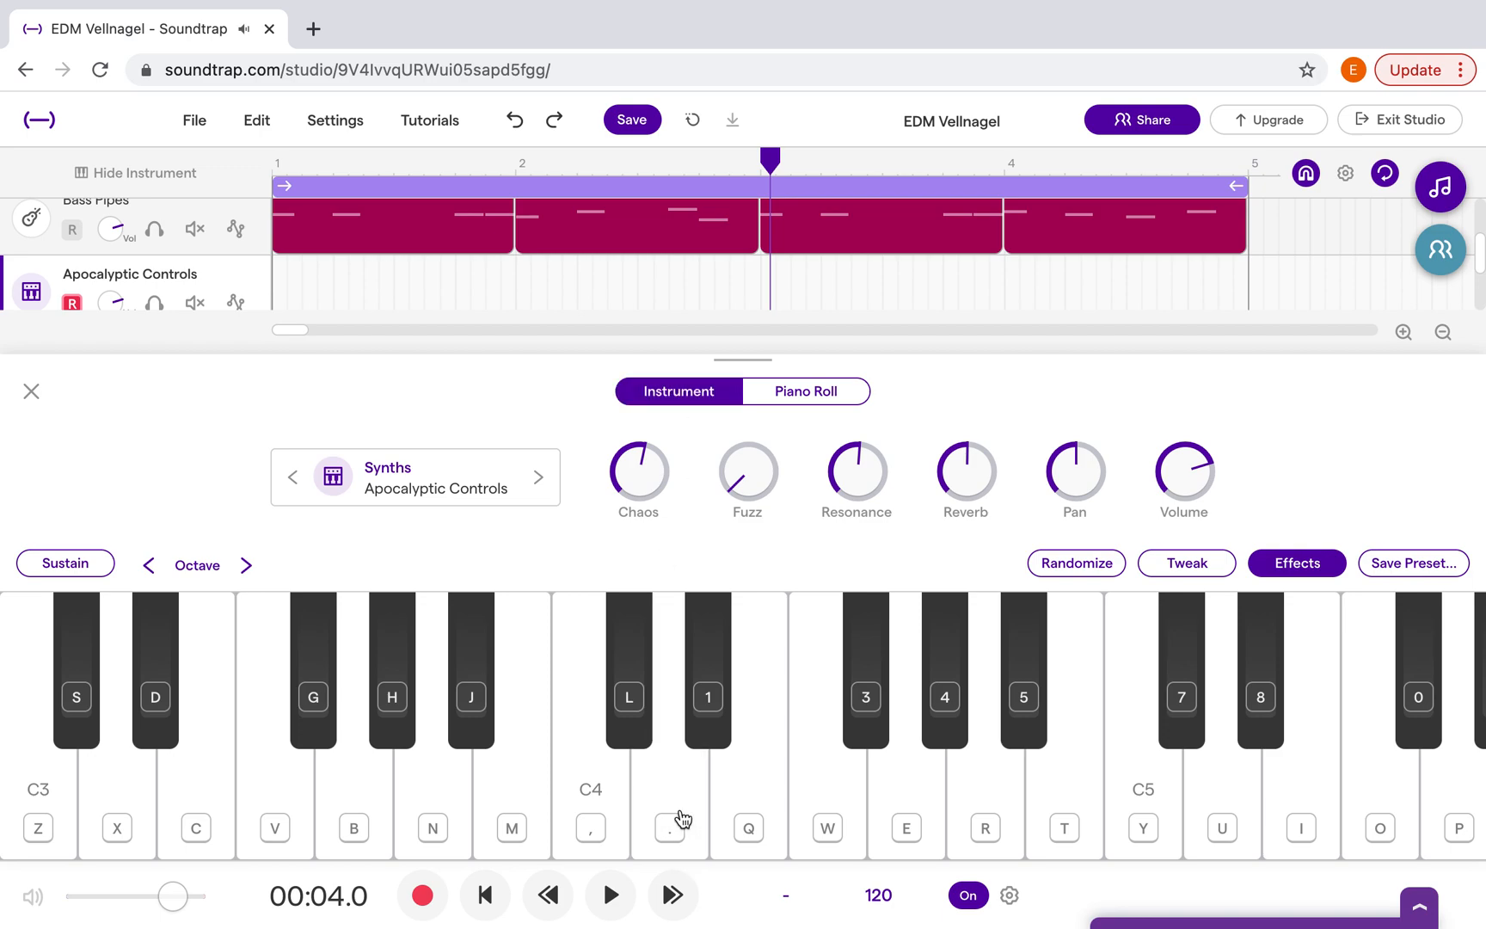
pyautogui.click(681, 816)
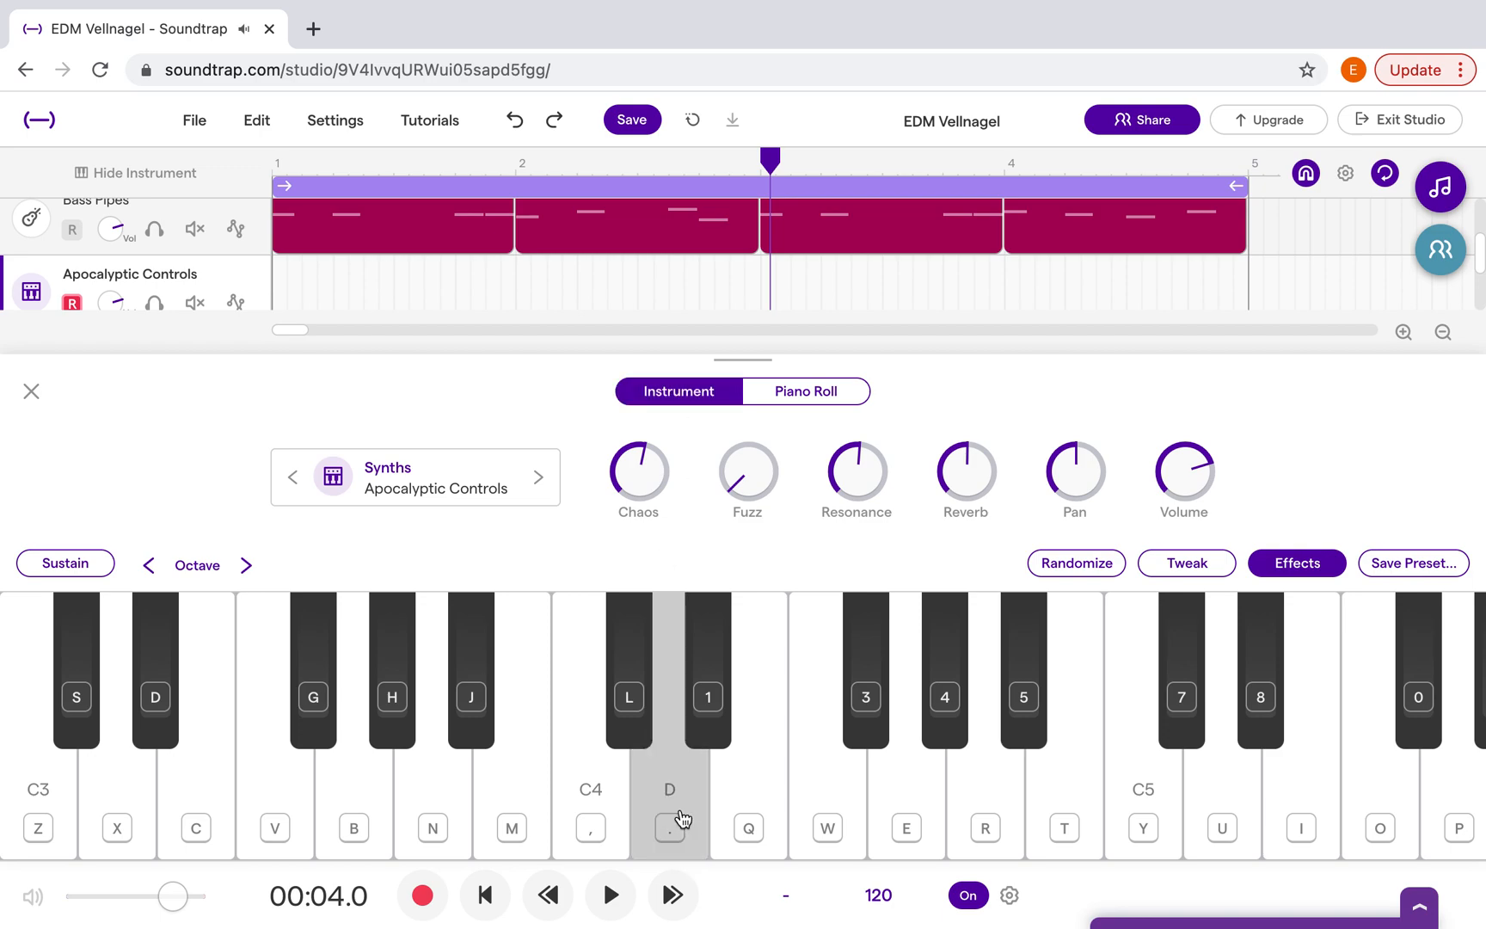
pyautogui.press('q')
pyautogui.press('e')
pyautogui.click(681, 815)
pyautogui.press('w')
pyautogui.press('r')
pyautogui.press('w')
pyautogui.press('r')
# - Lower the synth keyboard by one octave and play D3, F3 and A3
pyautogui.click(152, 565)
pyautogui.press('r')
pyautogui.press('.')
pyautogui.press('w')
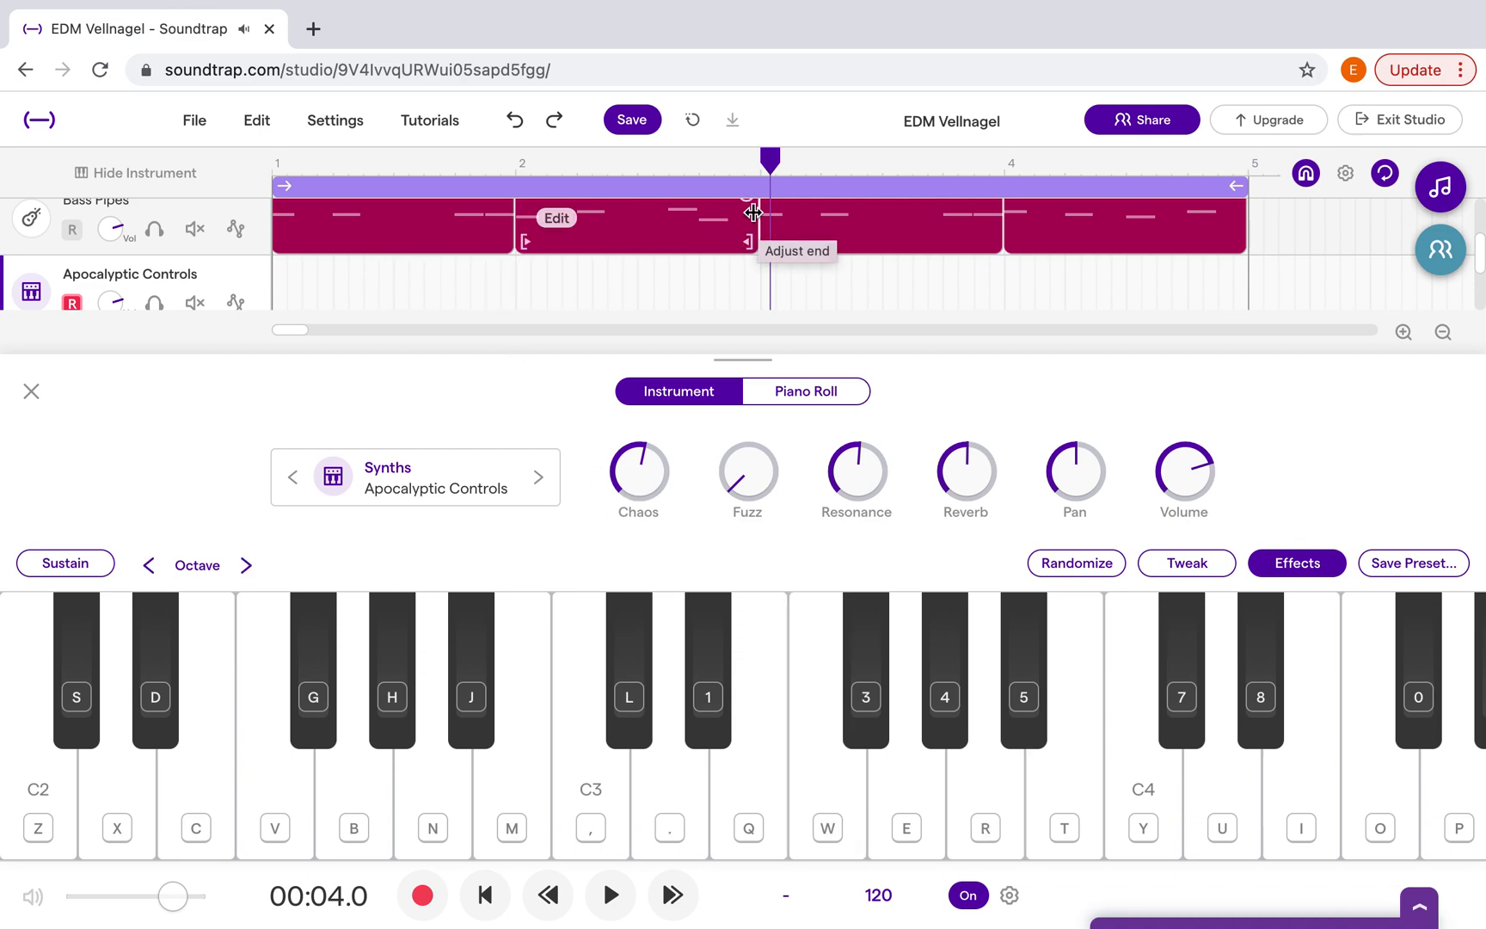
# - Record a held D minor triad of D3, F3 and A3 on the Apocalyptic Controls track from the project start
pyautogui.moveTo(771, 164); pyautogui.dragTo(172, 199)
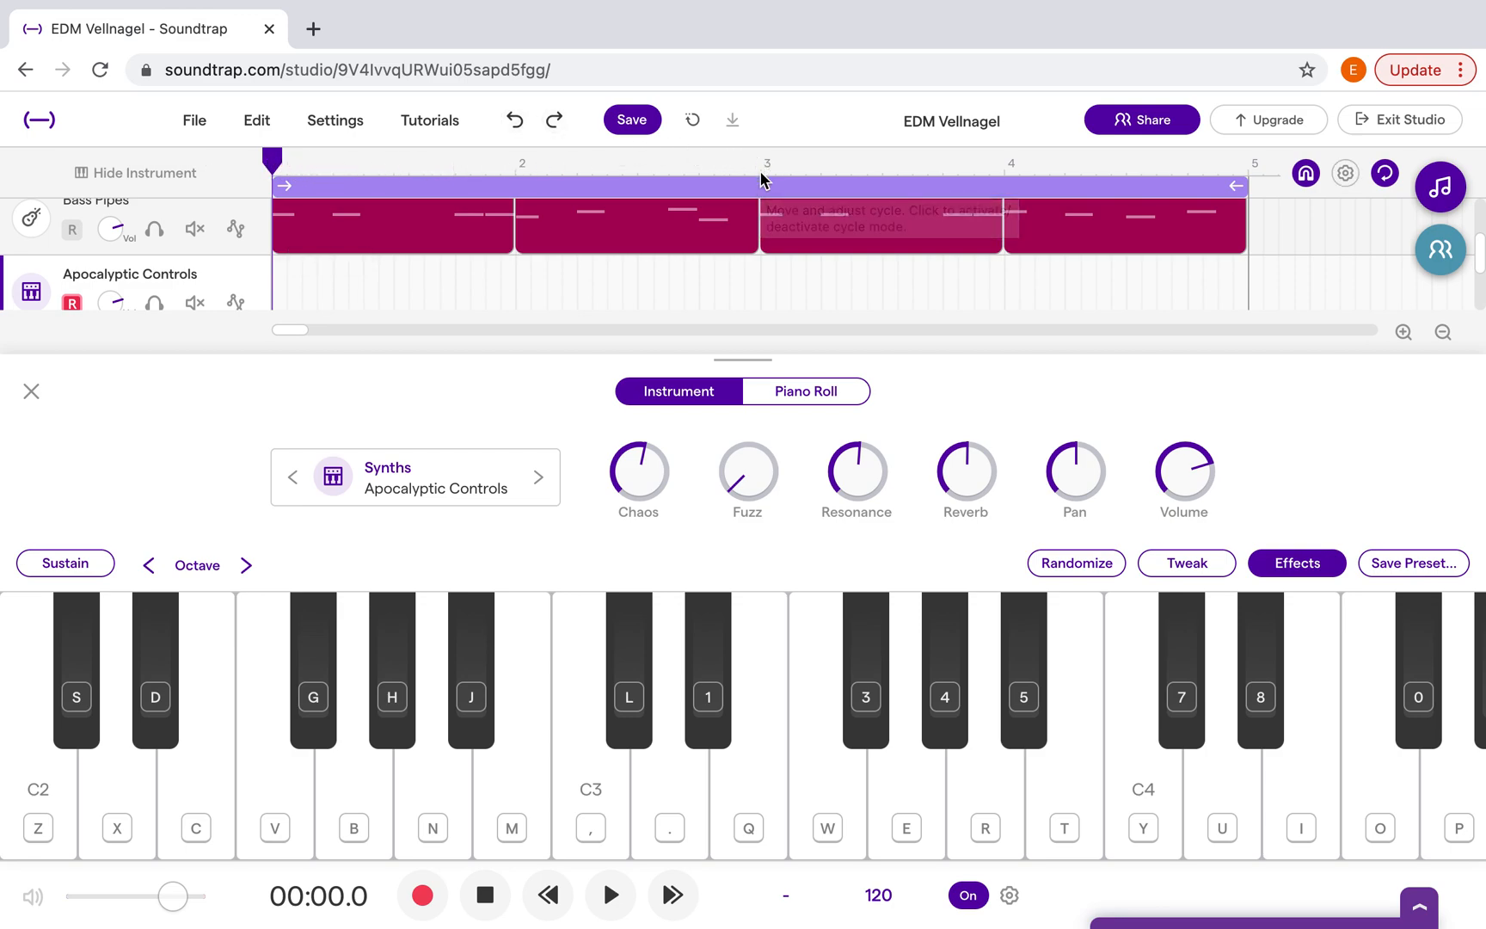
pyautogui.click(427, 903)
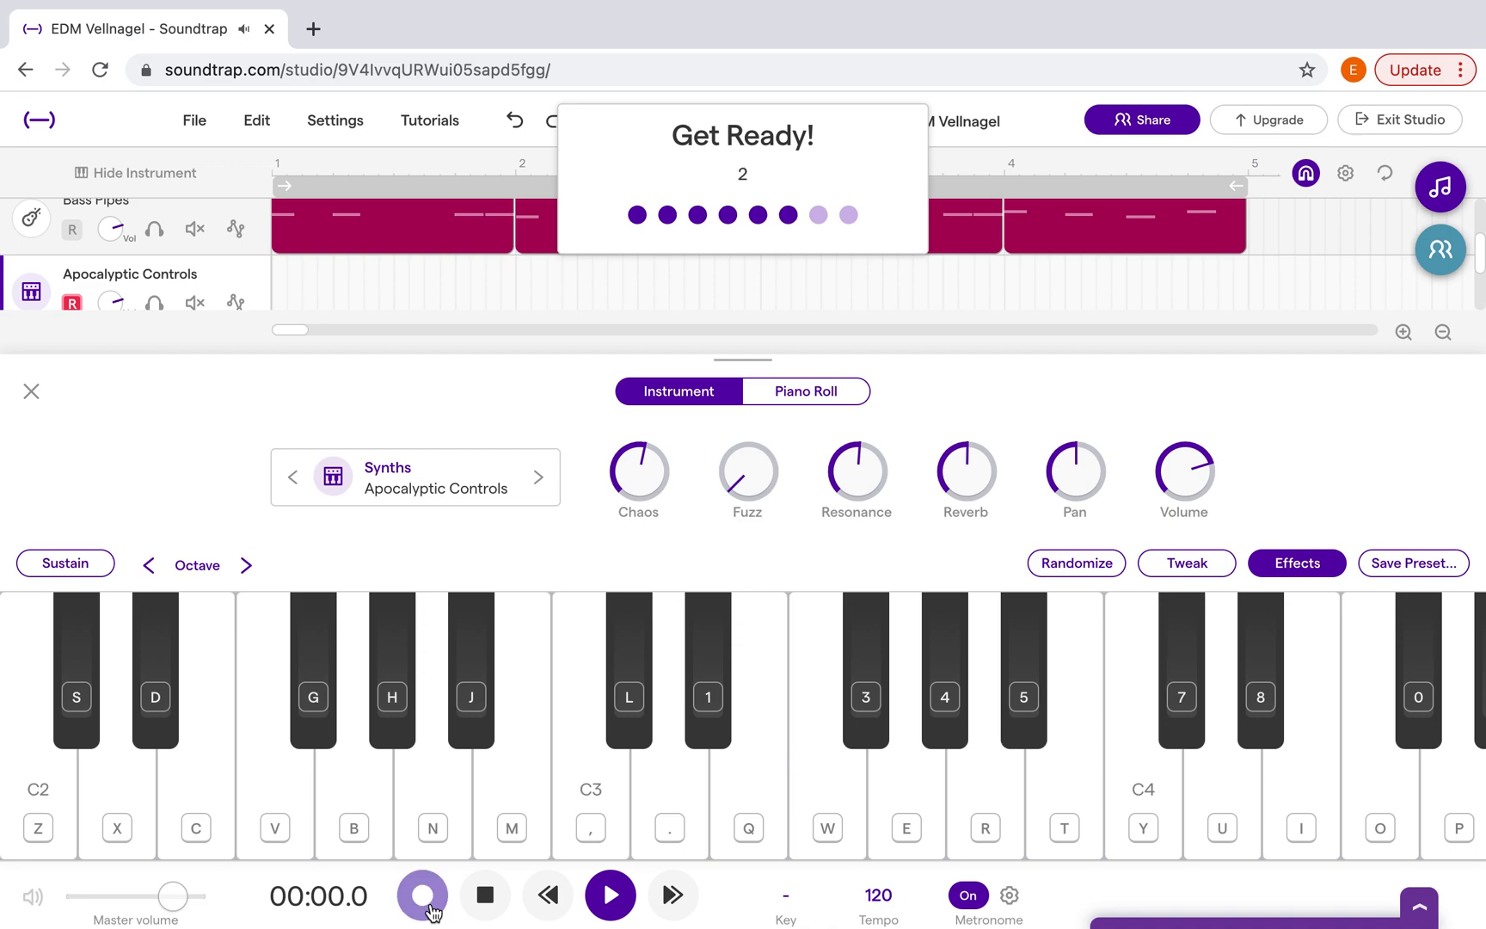
pyautogui.press('.')
pyautogui.press('w')
pyautogui.press('r')
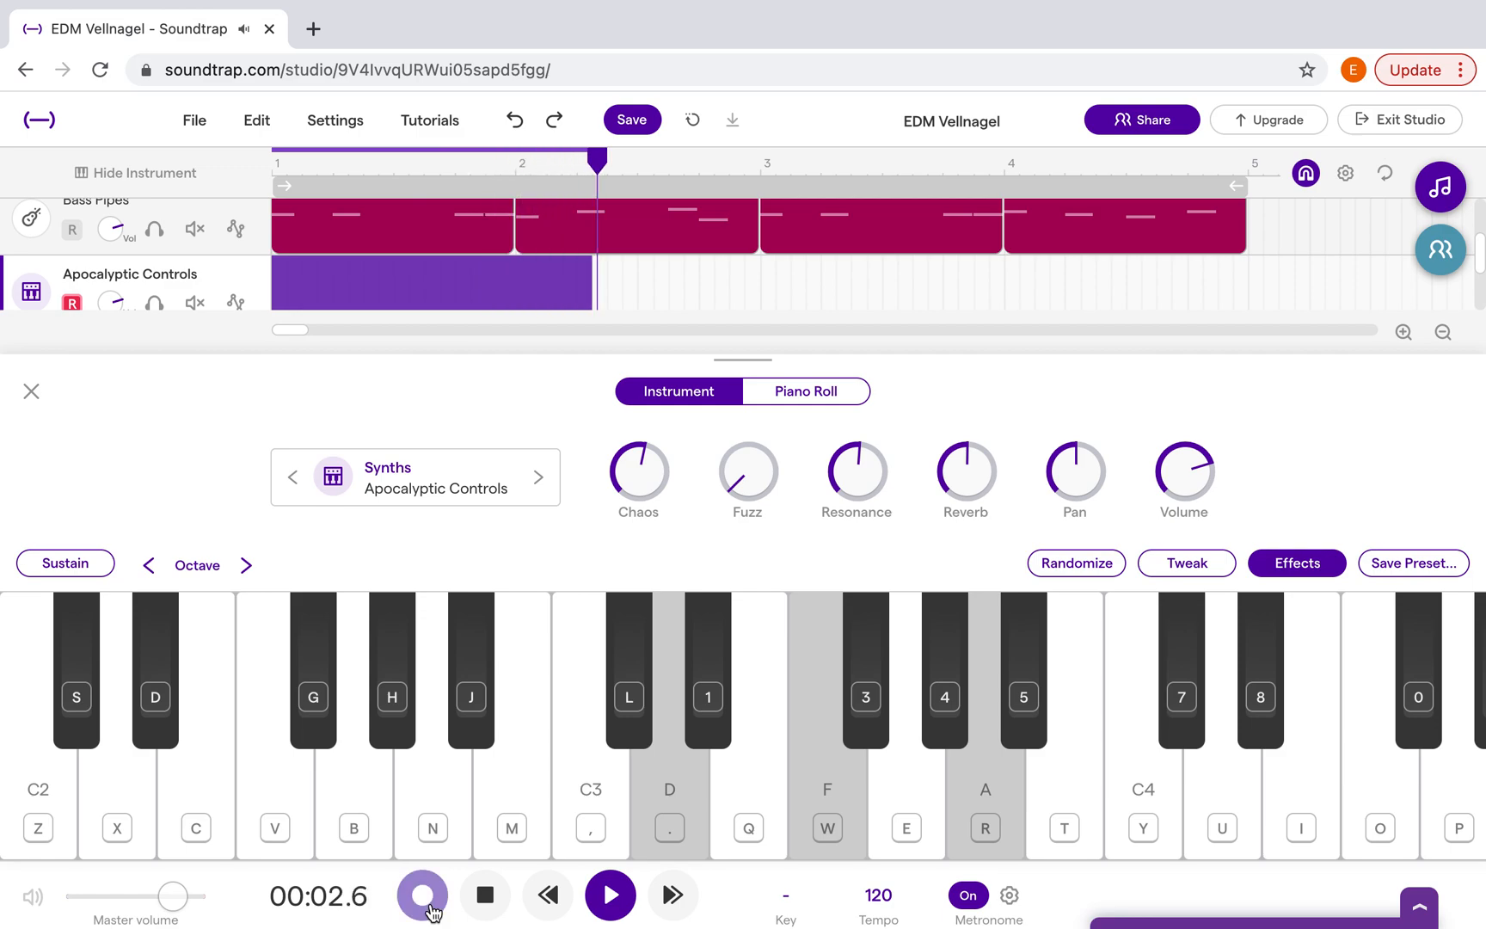
pyautogui.click(431, 909)
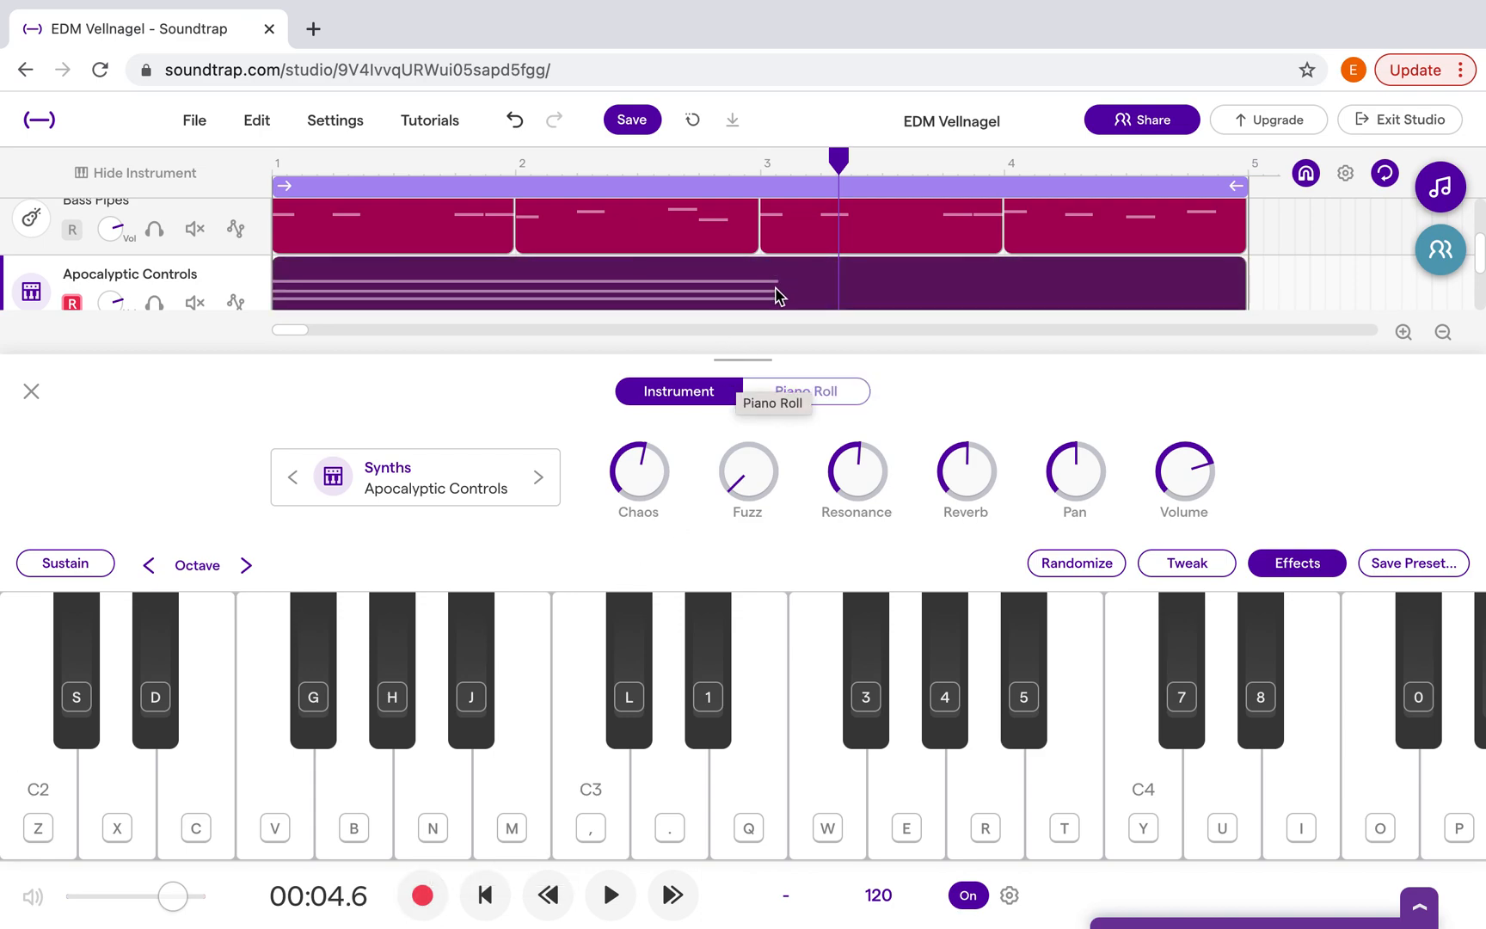
# - Show the recorded chord in the piano roll, select its three notes and shorten them to end at the start of bar 3
pyautogui.moveTo(777, 295)
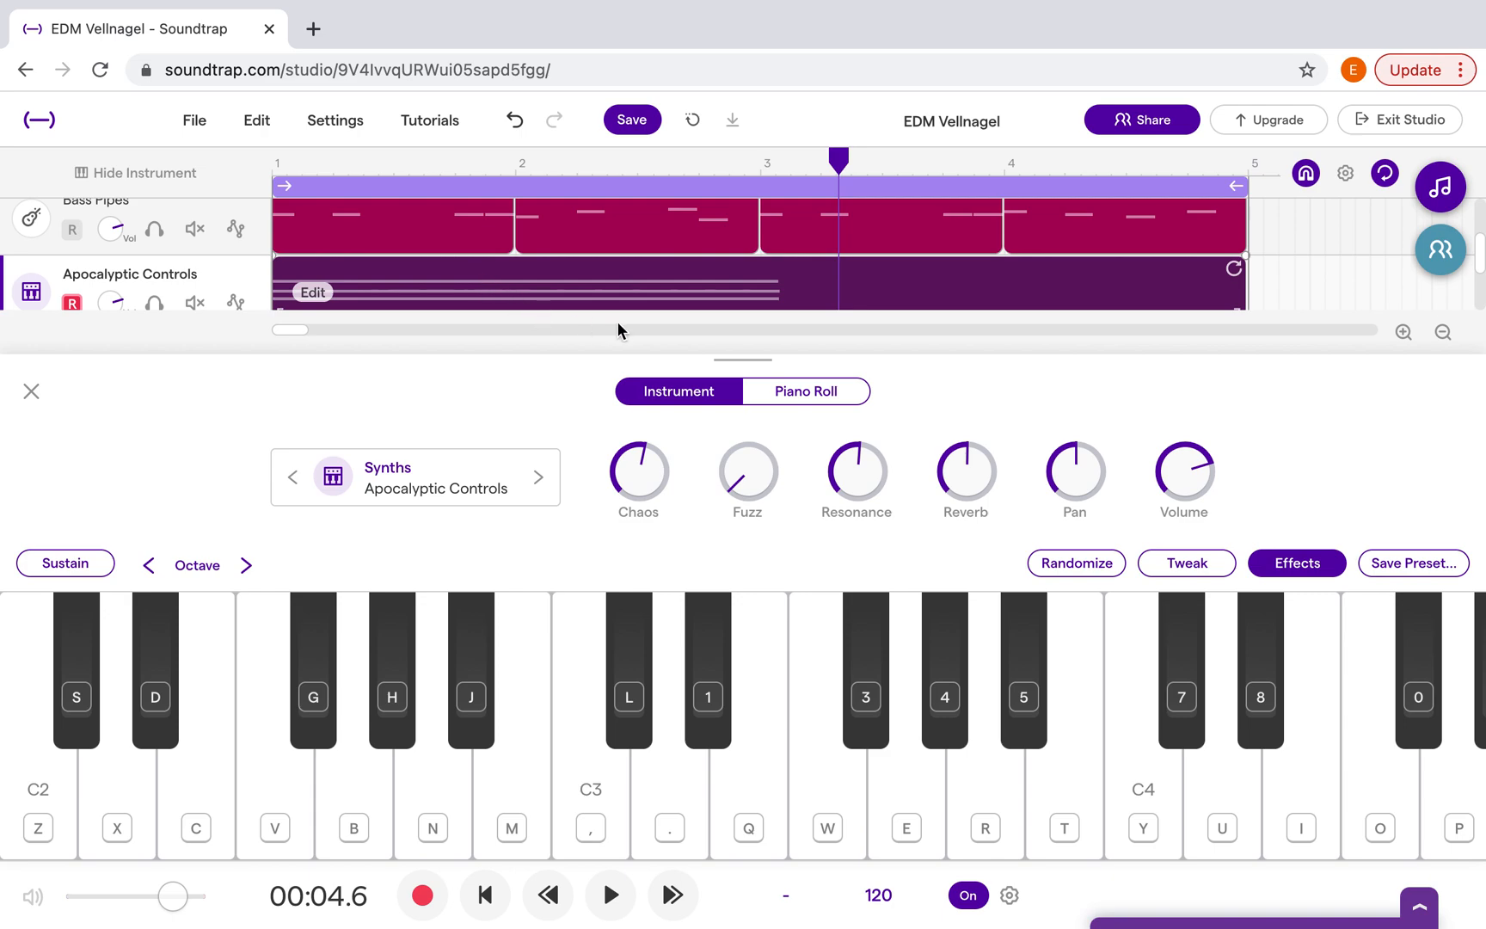
pyautogui.click(809, 392)
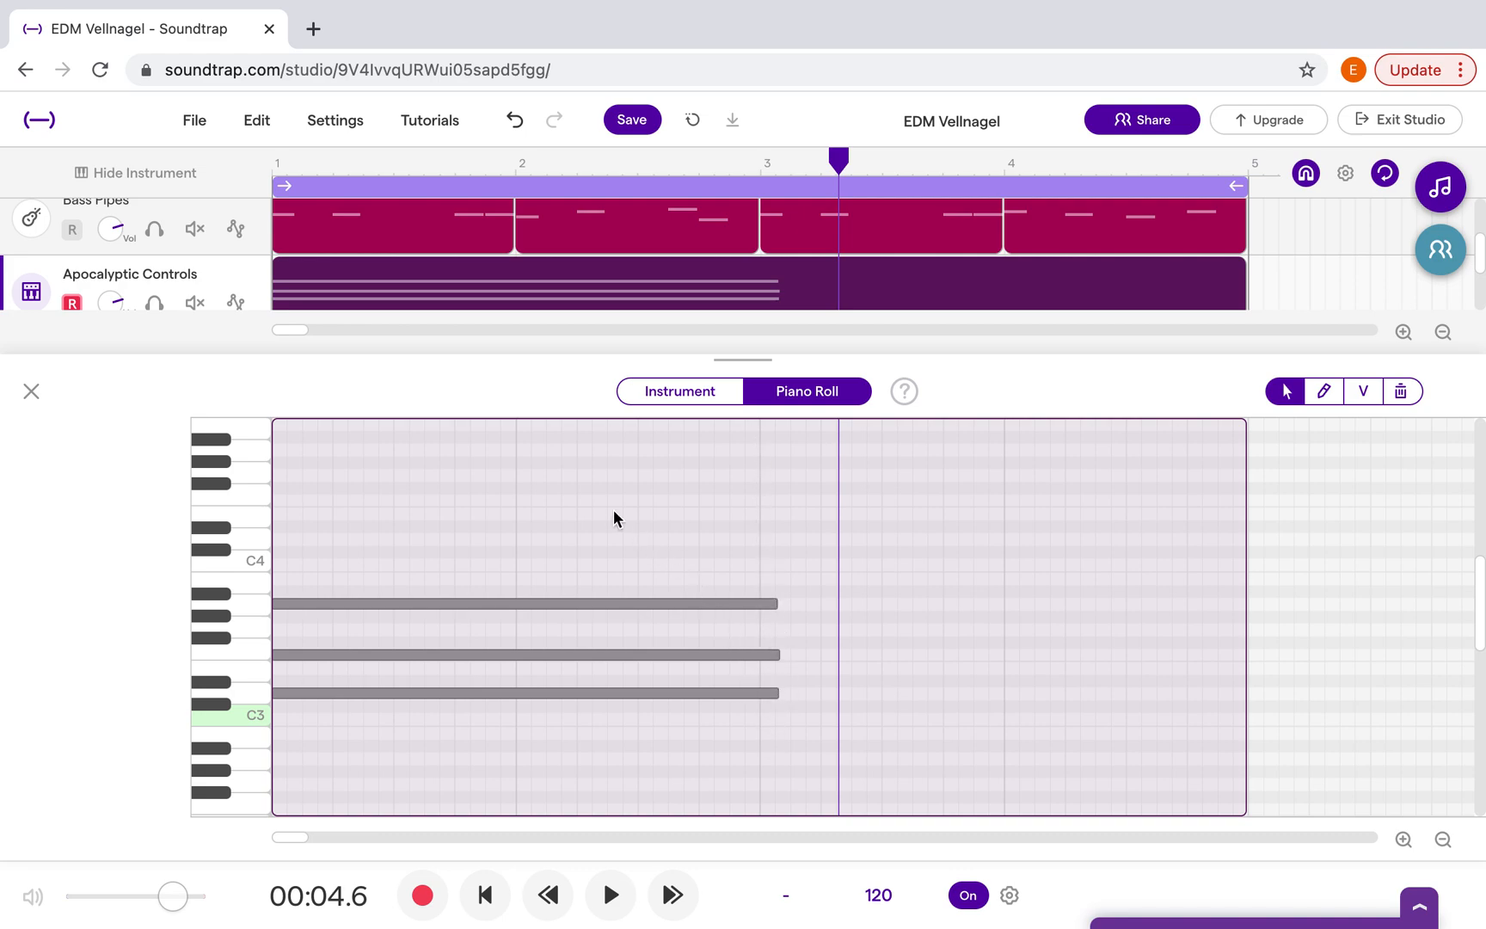
pyautogui.moveTo(449, 519); pyautogui.dragTo(583, 765)
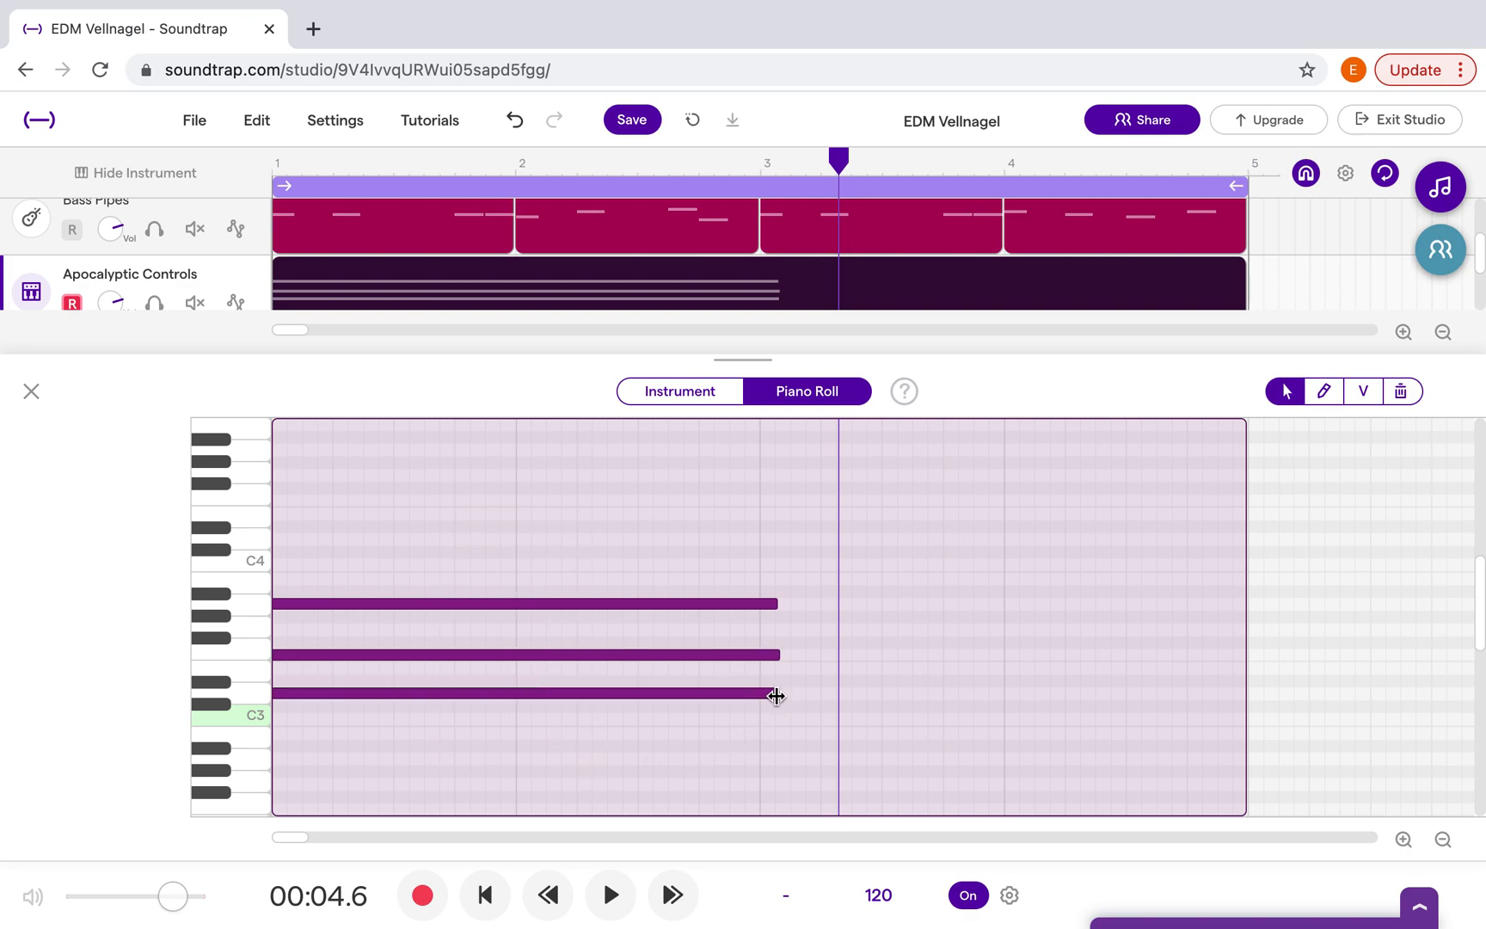
pyautogui.moveTo(776, 697); pyautogui.dragTo(755, 691)
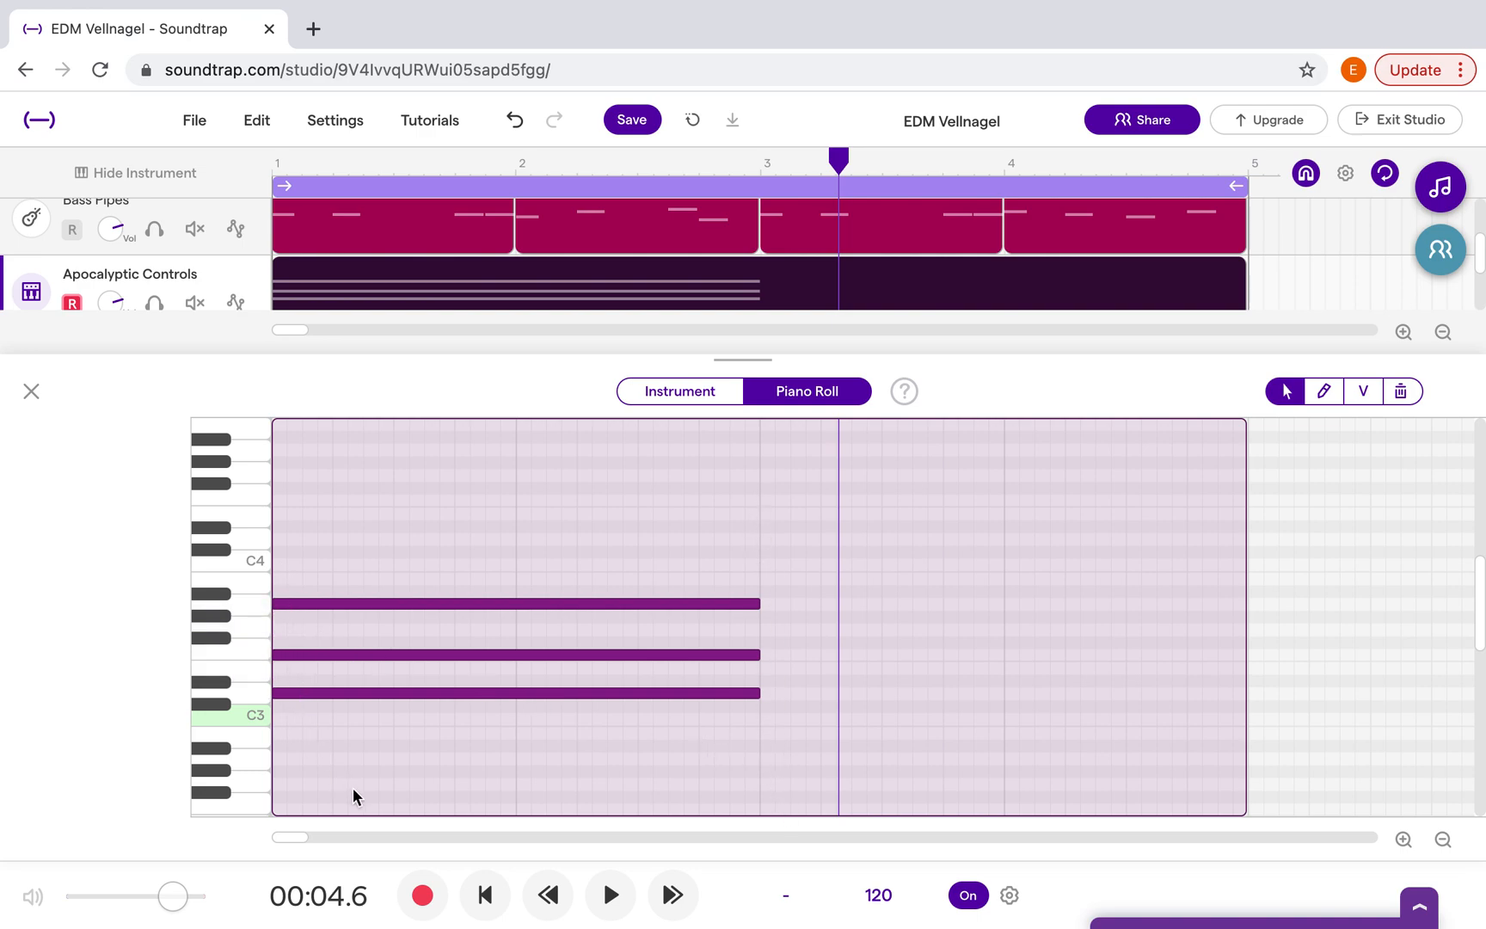
# - Quantize the D minor chord notes on the Apocalyptic Controls track to 1/2
pyautogui.click(280, 835)
pyautogui.rightClick(375, 631)
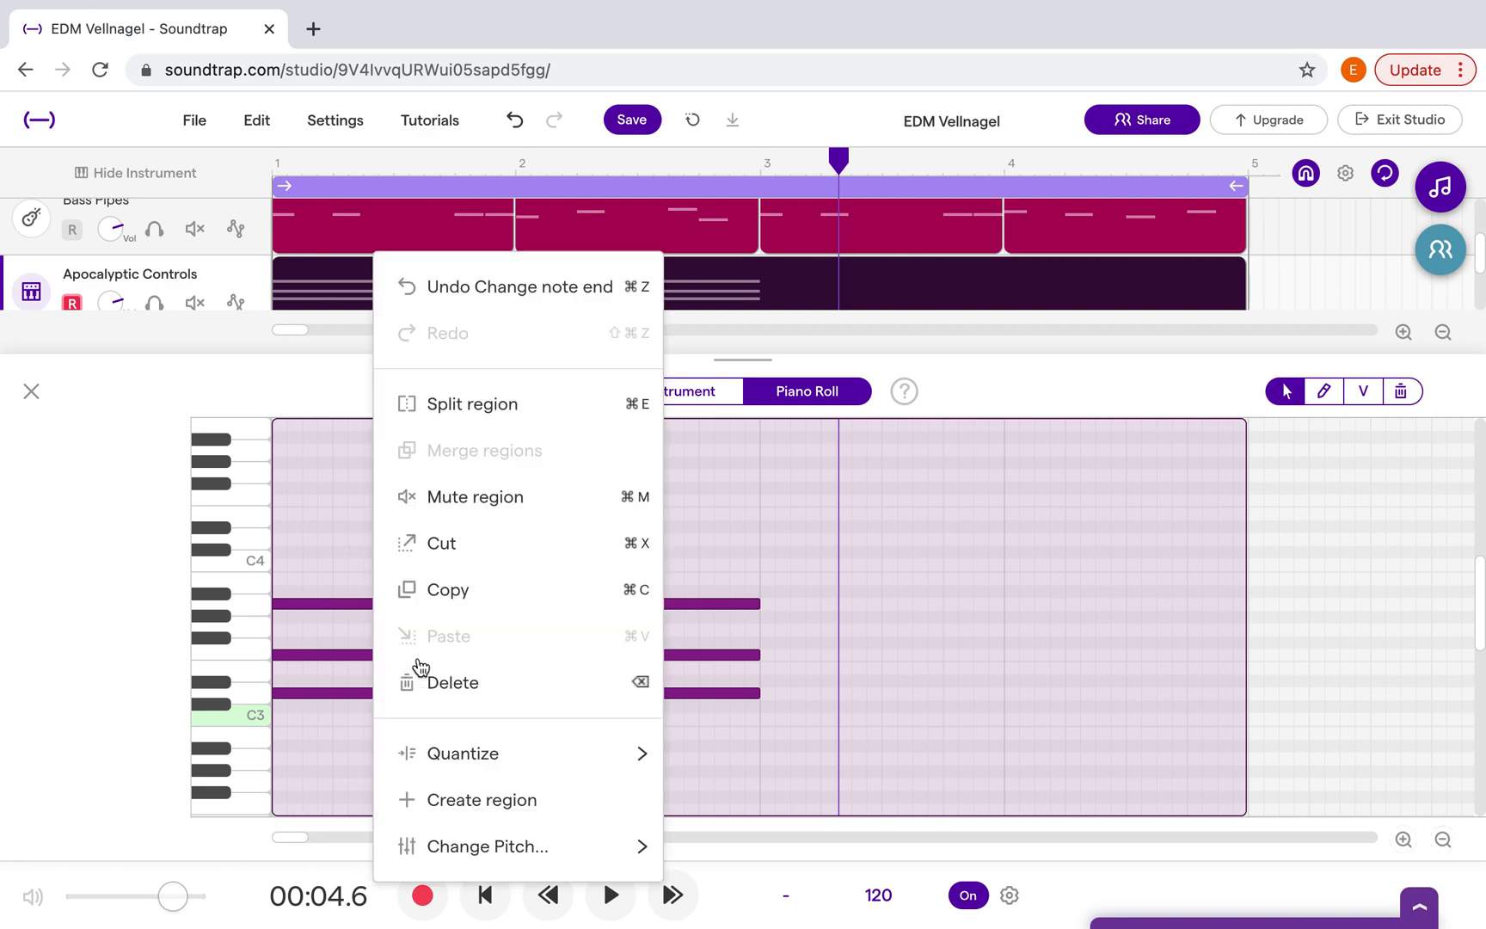
pyautogui.moveTo(600, 767)
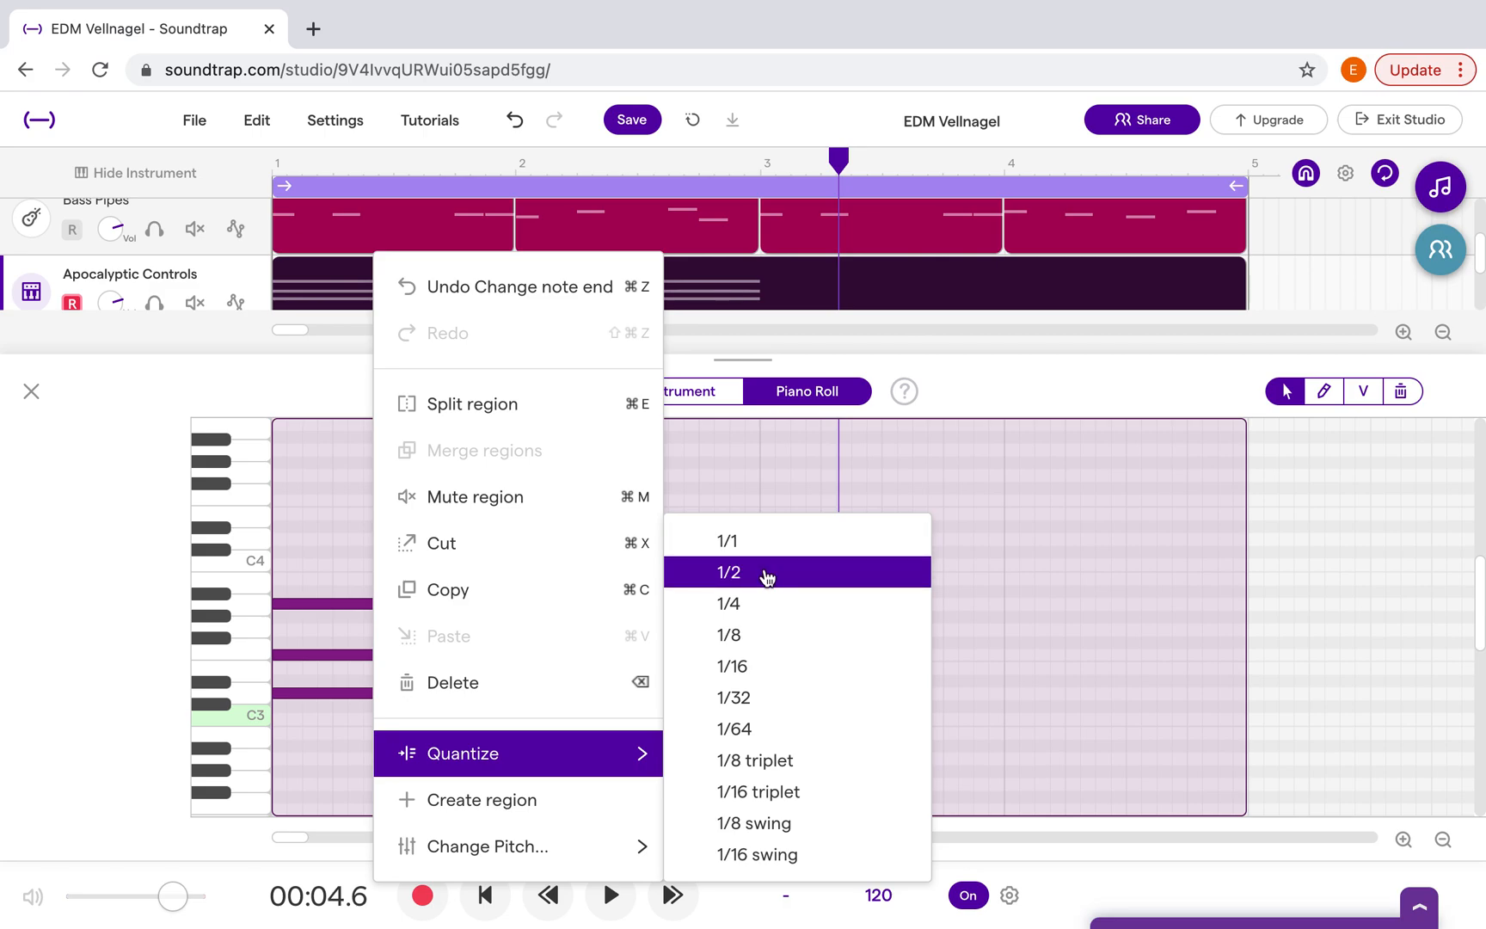
pyautogui.click(765, 575)
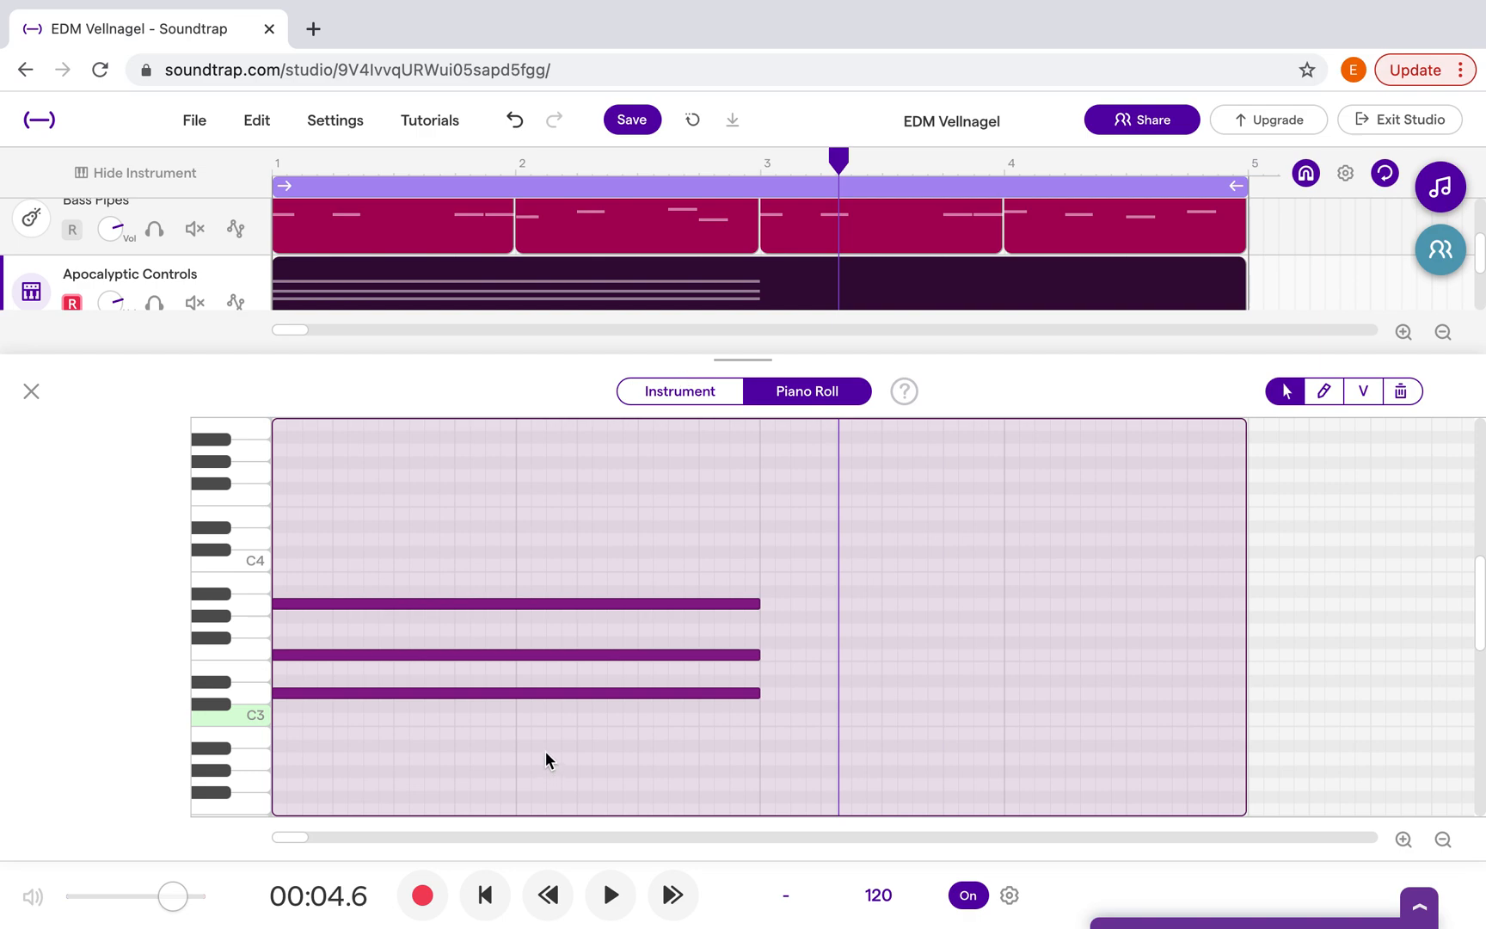
# - Open the bass line's bar 3 region in the piano roll and audition C2, B1, A1 and A♯1 to study the root note
pyautogui.click(897, 233)
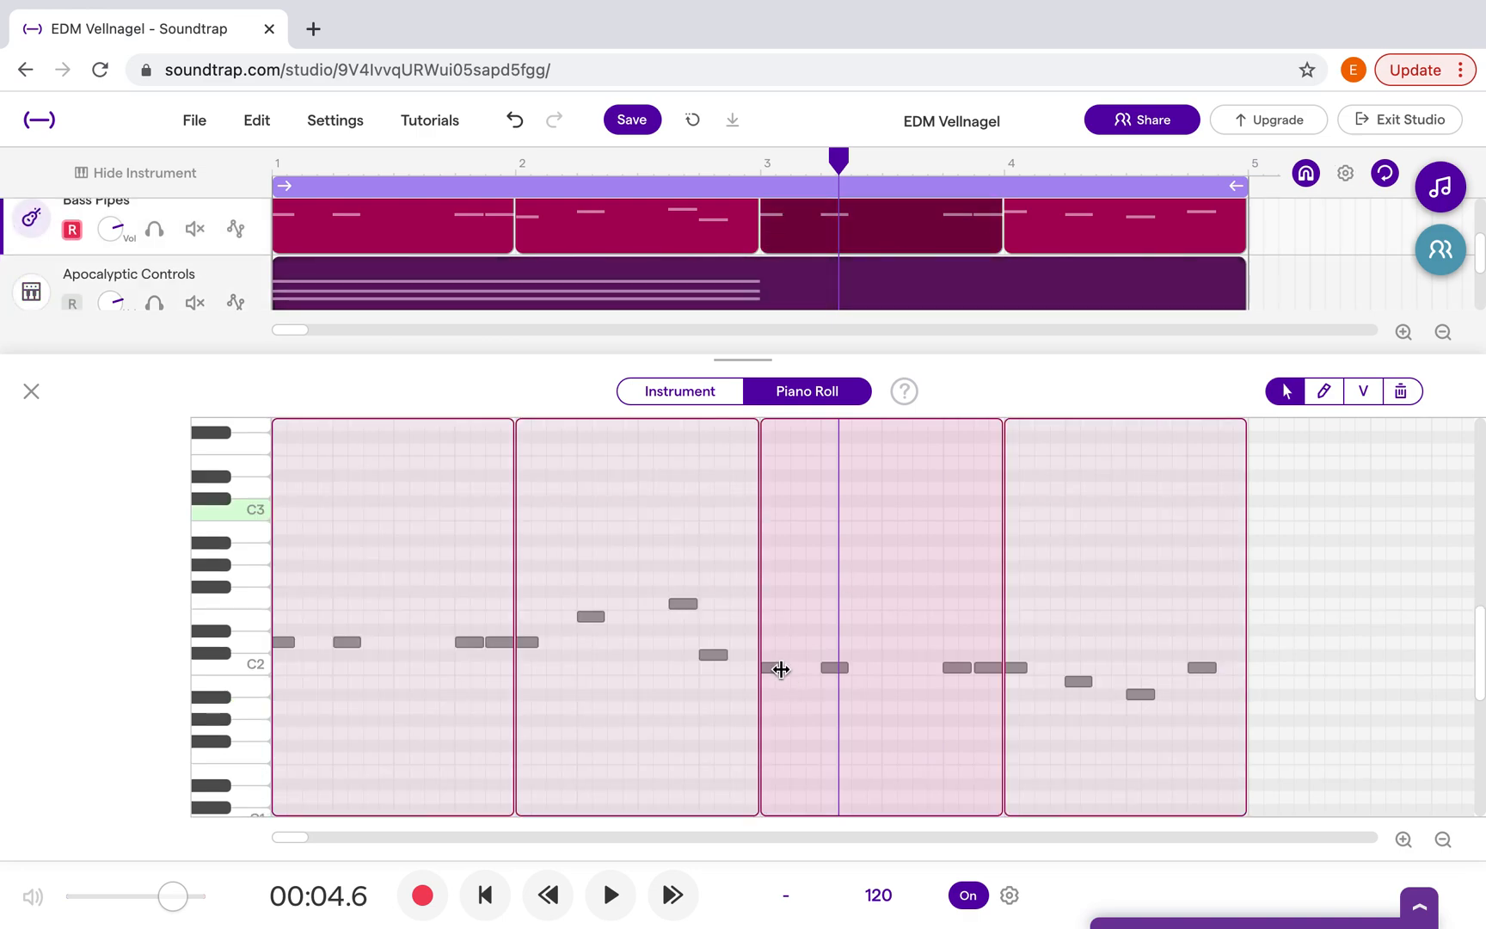
pyautogui.click(257, 671)
pyautogui.click(253, 684)
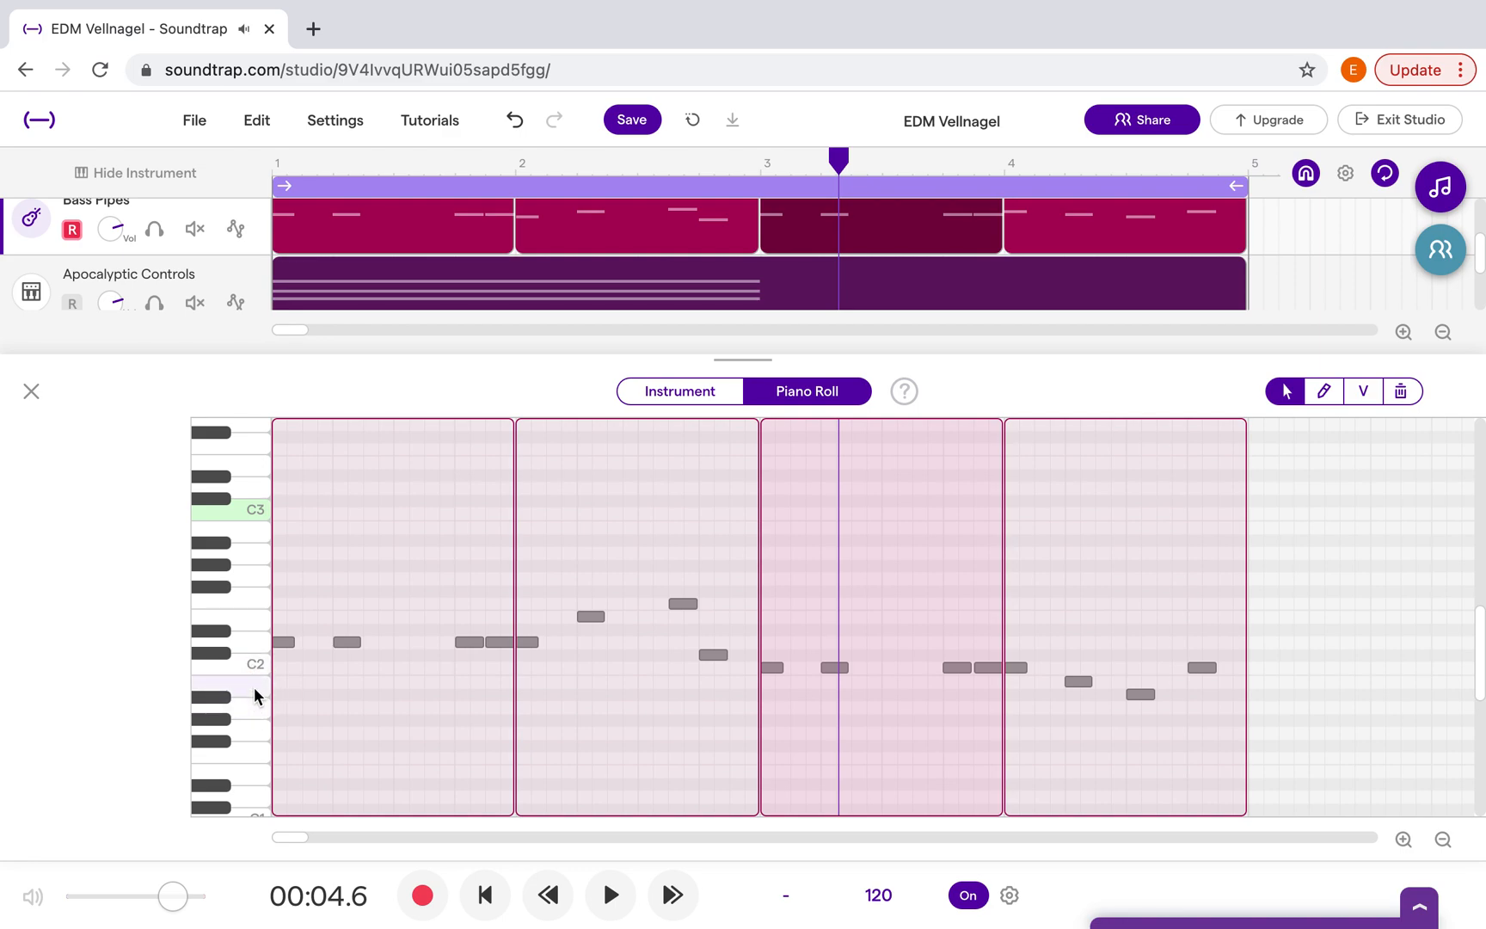
pyautogui.click(255, 706)
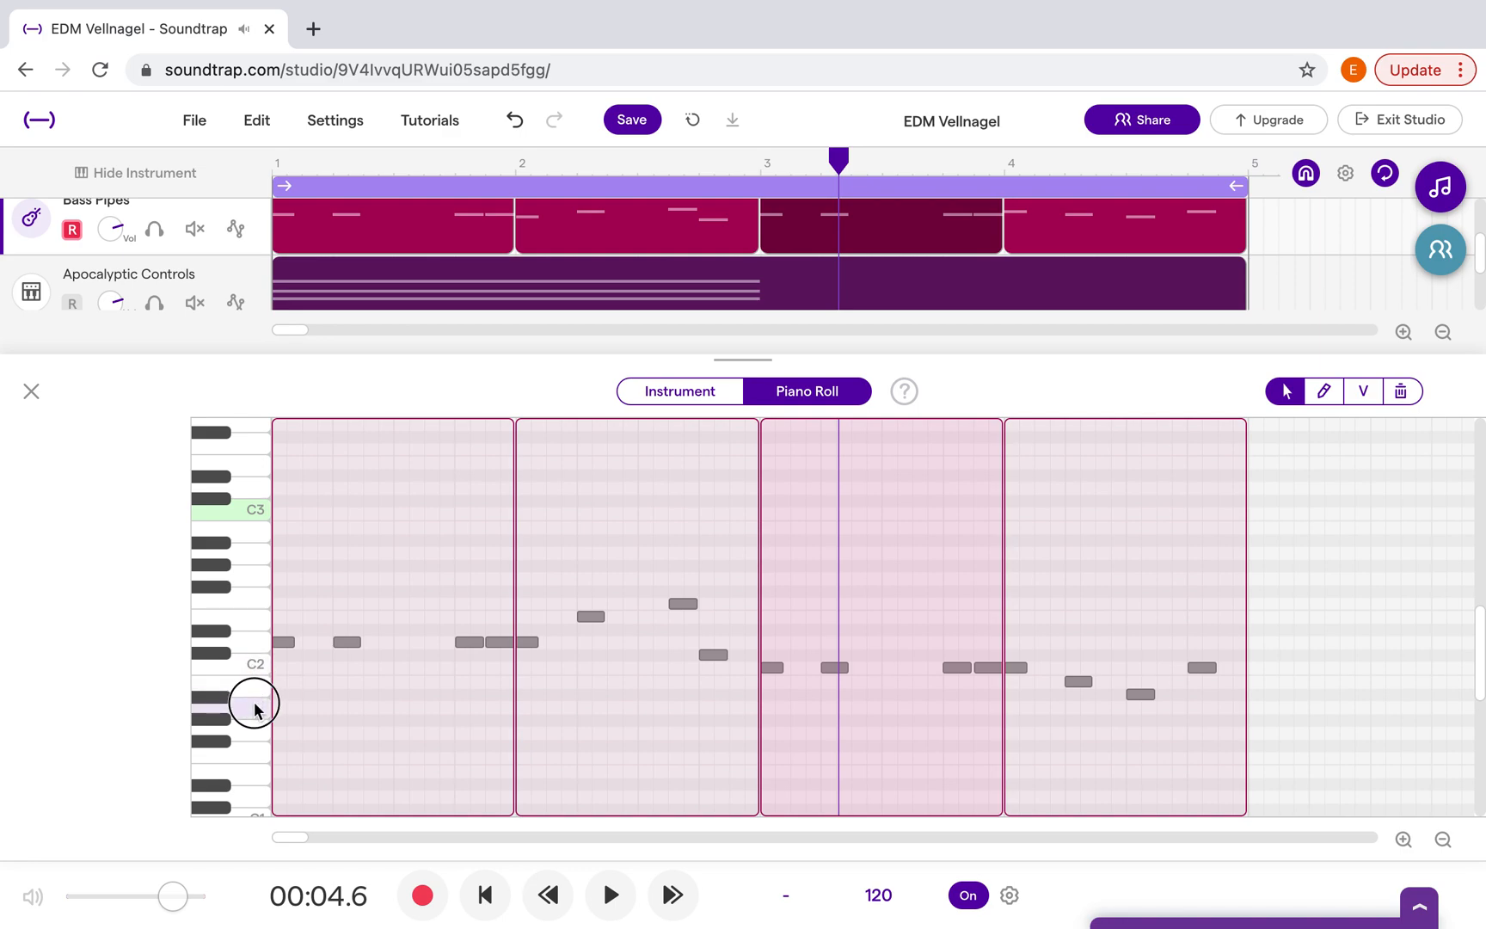
pyautogui.click(225, 701)
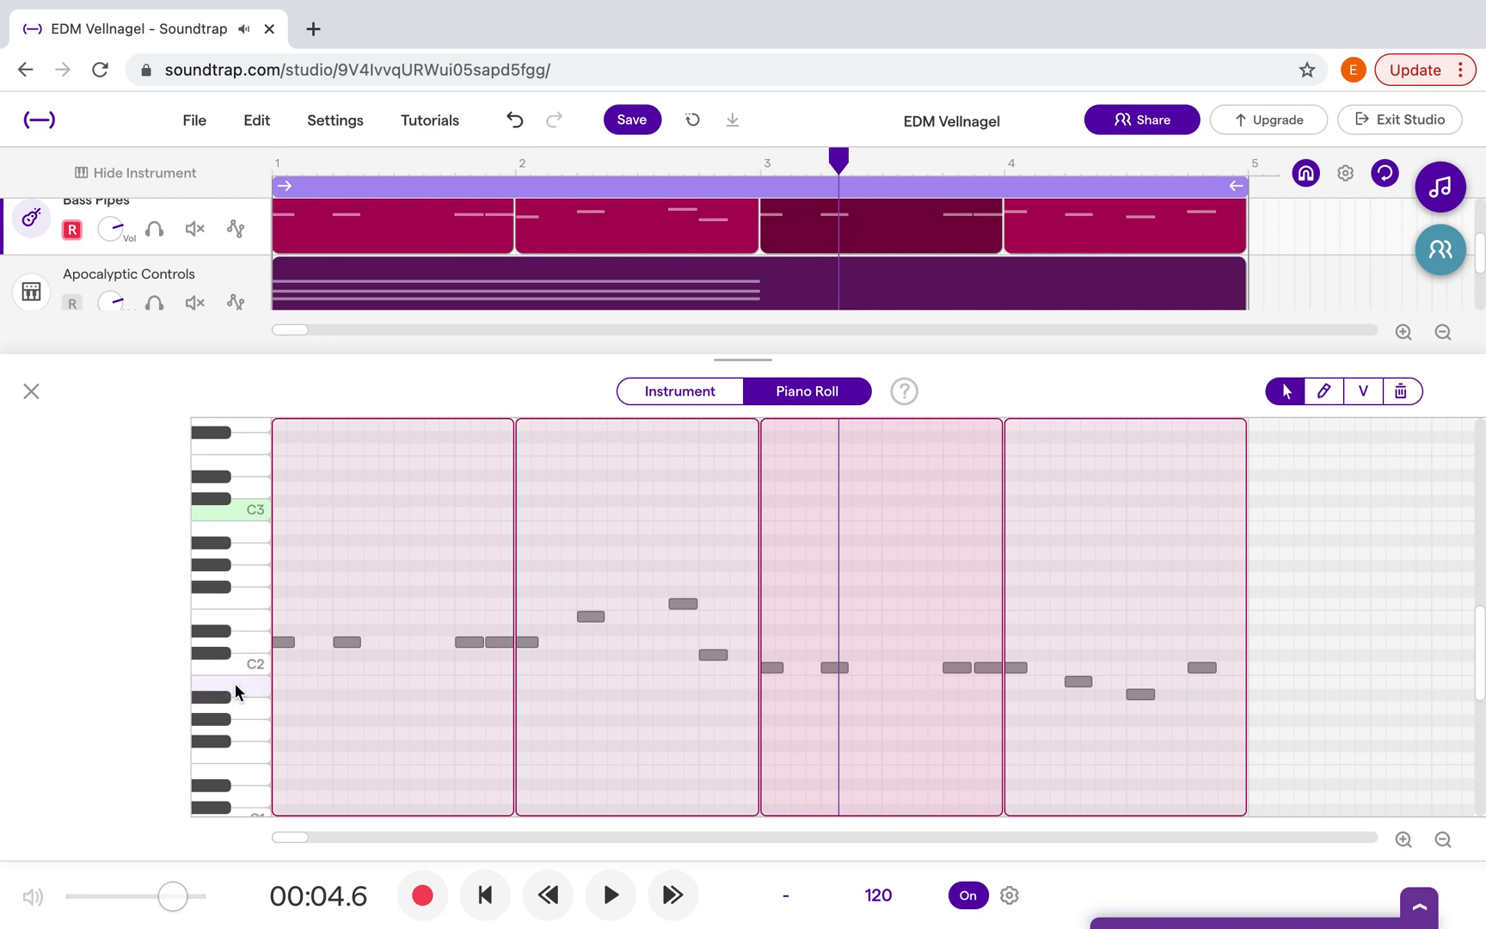
pyautogui.click(219, 702)
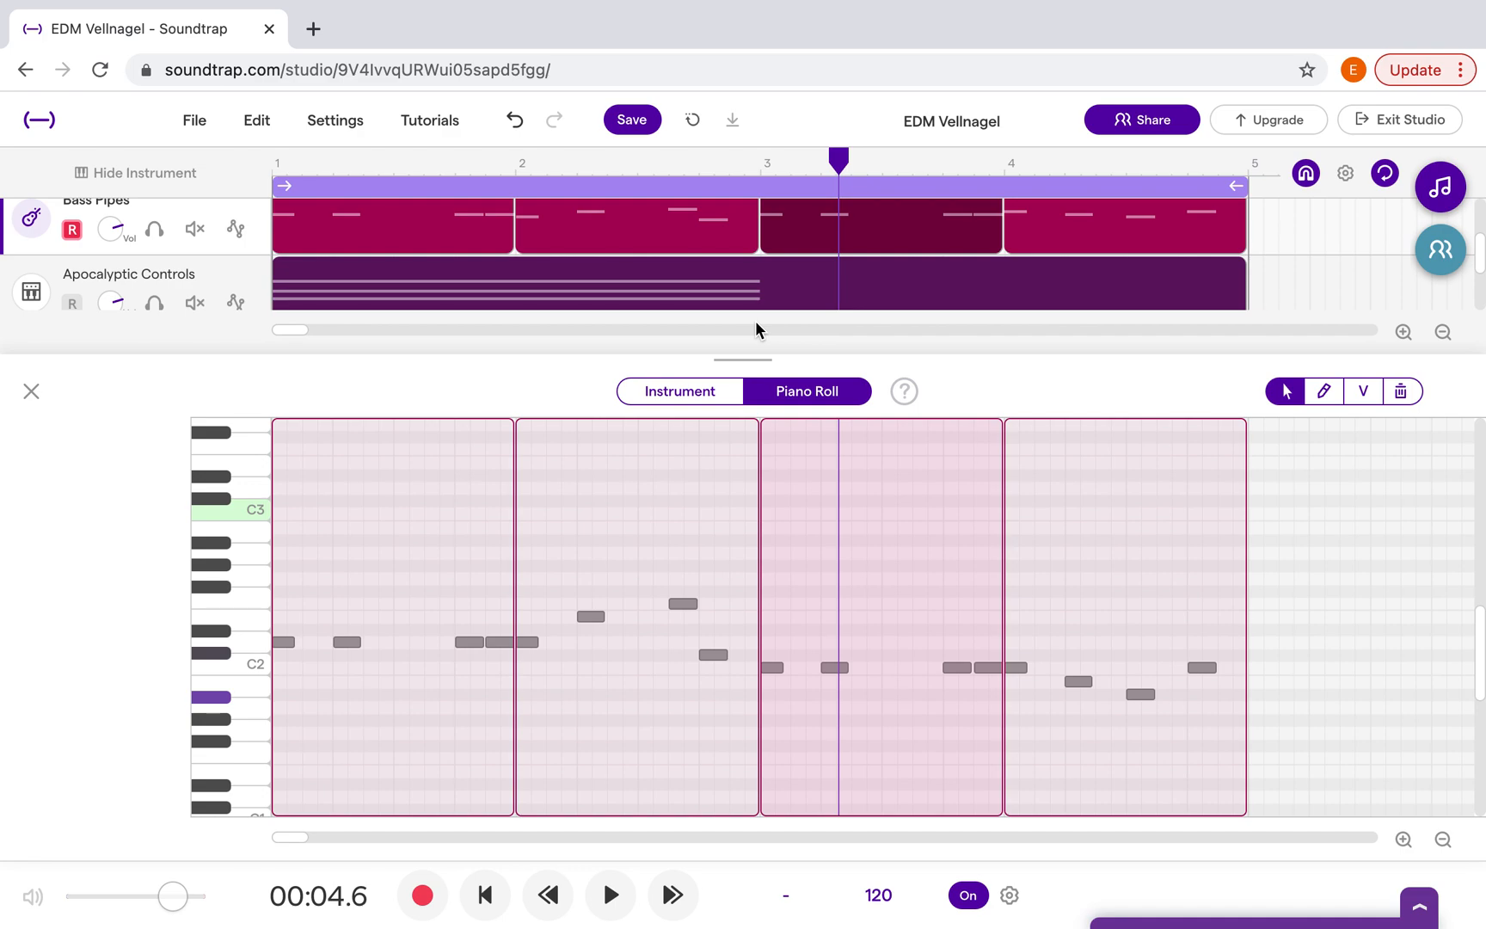
# - Select the Apocalyptic Controls track, place the playhead at bar 3, and sound C3 on its instrument keyboard
pyautogui.click(174, 282)
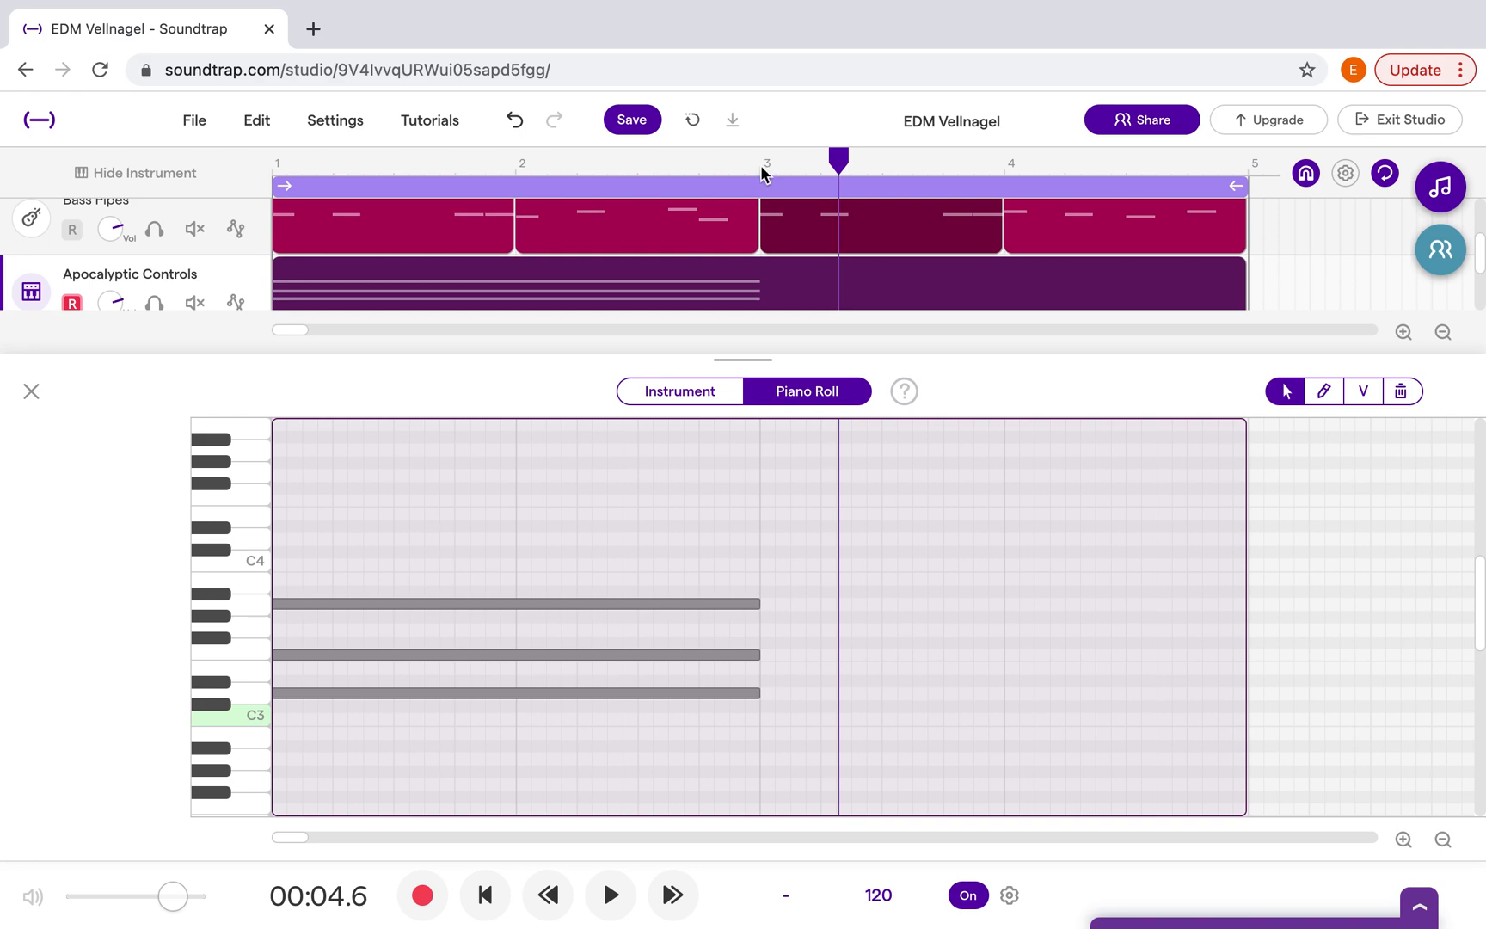
pyautogui.click(761, 169)
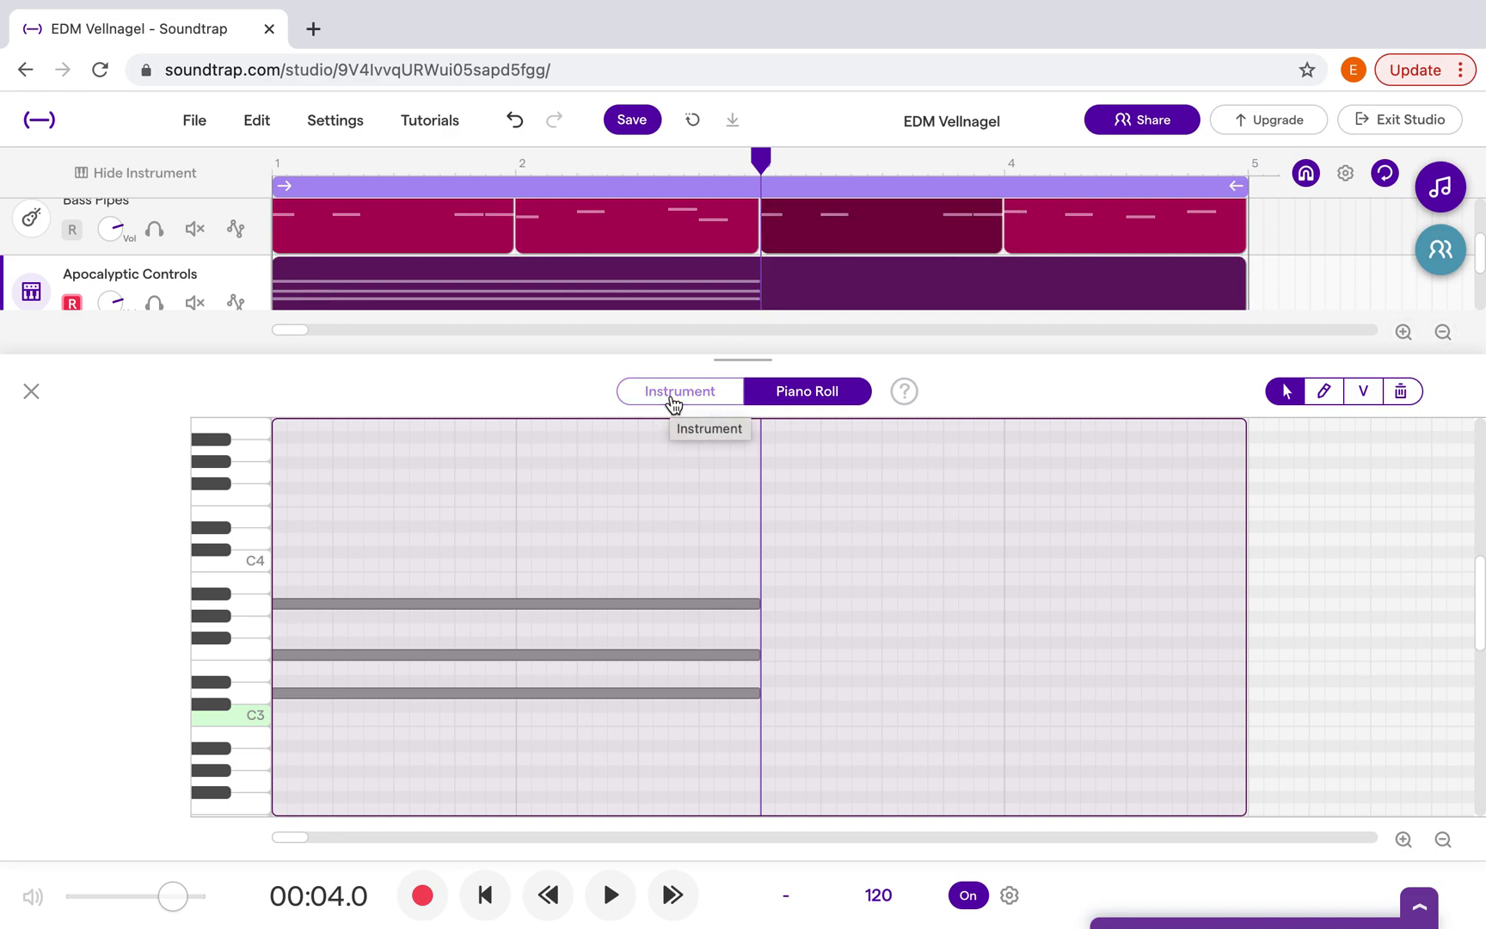
pyautogui.click(672, 401)
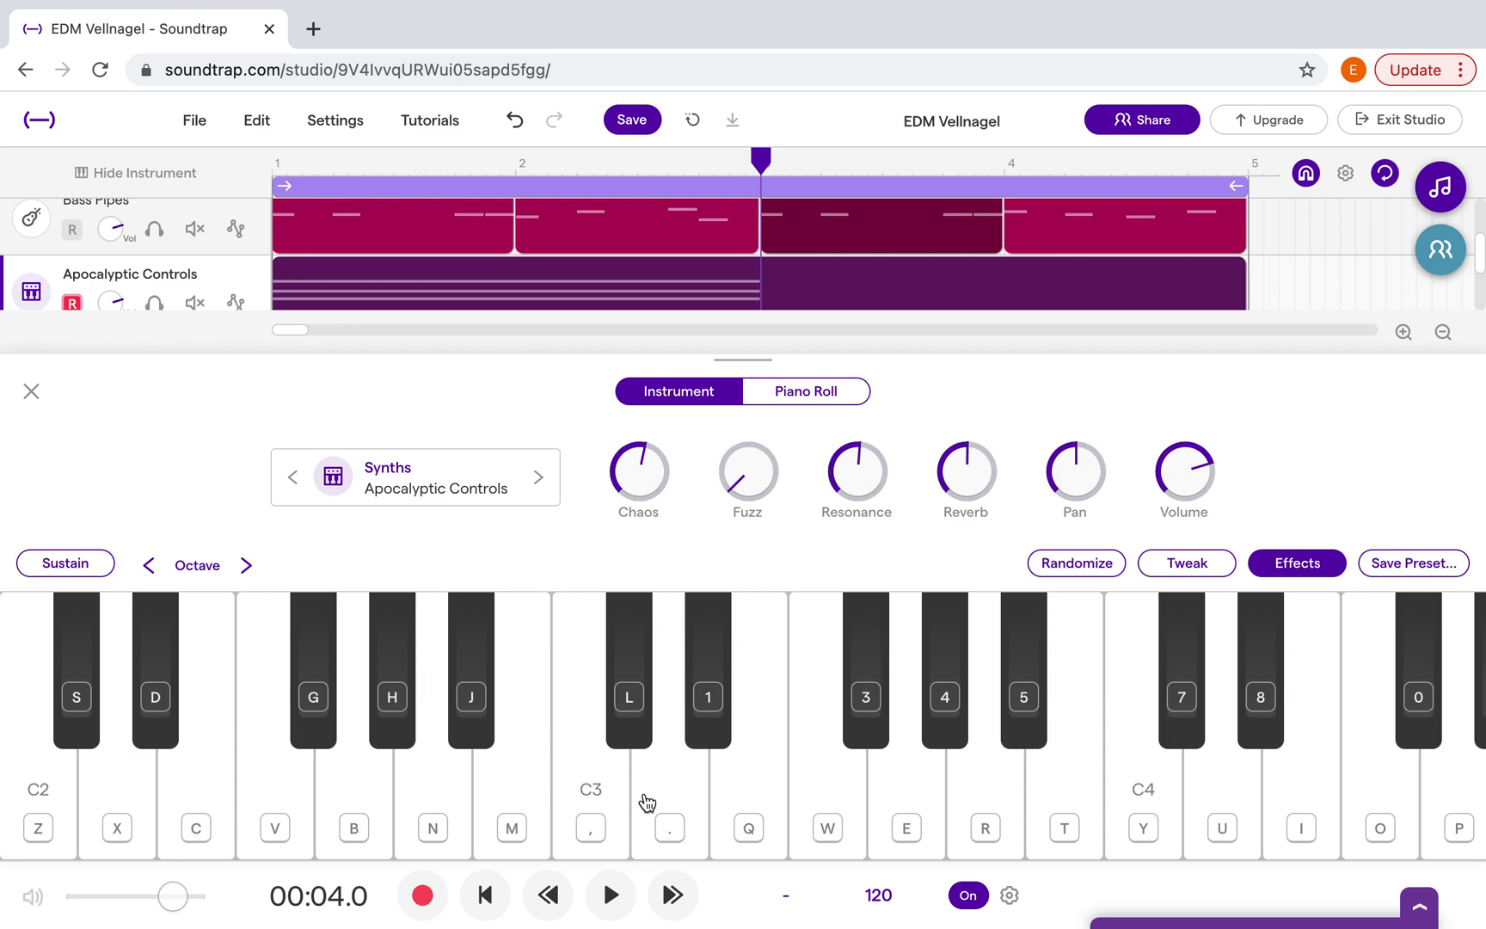
pyautogui.click(591, 806)
pyautogui.click(592, 806)
pyautogui.click(592, 805)
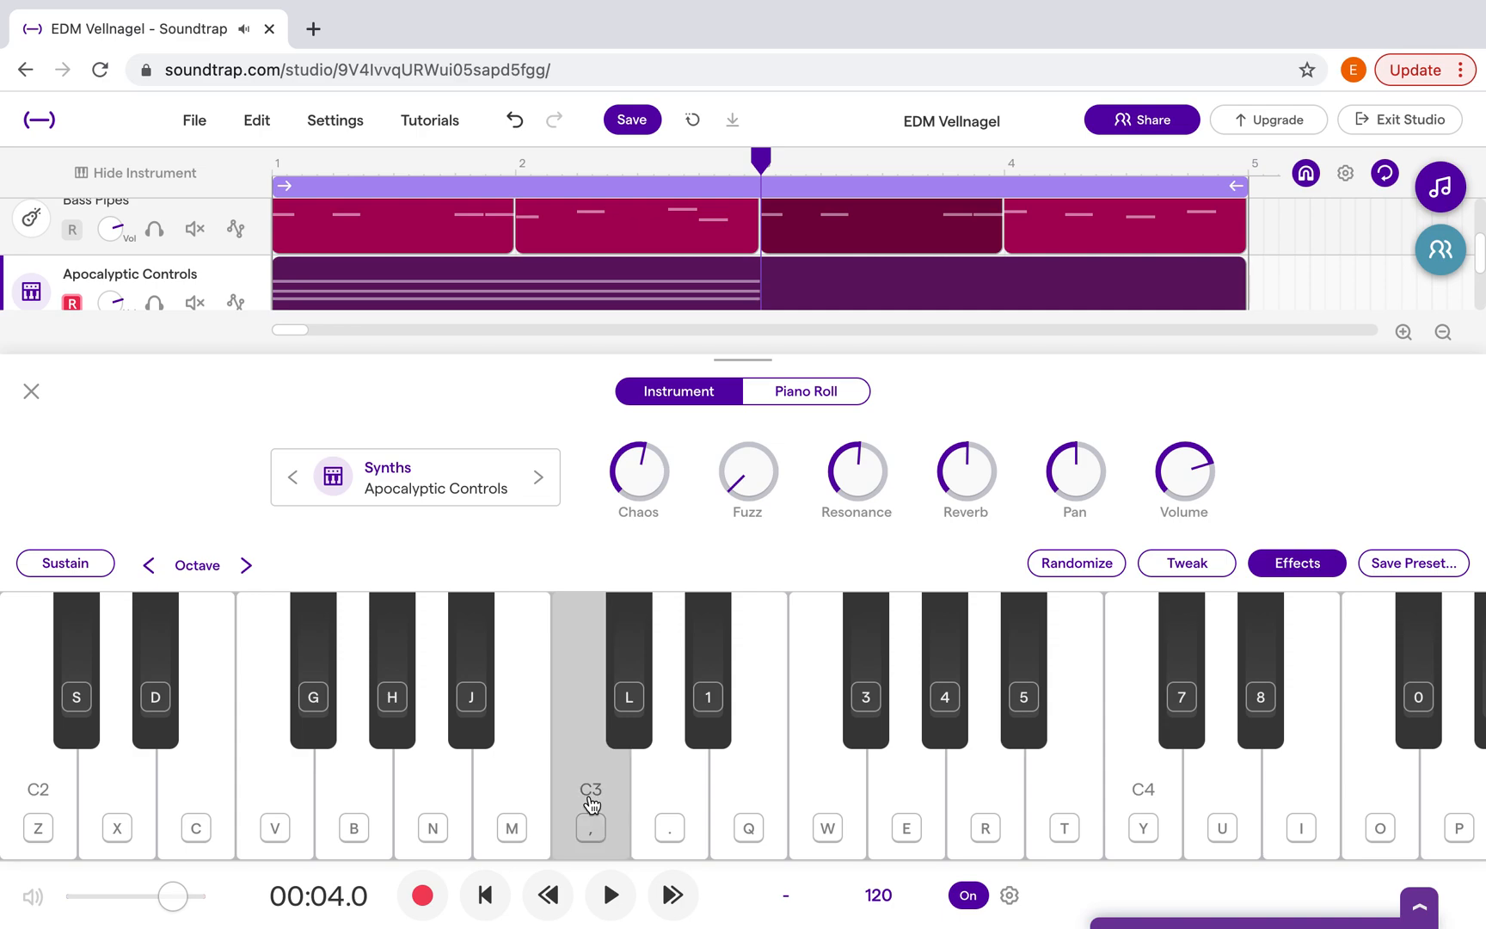
# - Count up in semitones from C3, sounding C♯3, D3, E♭3, E3, F♯3 and G3 to find the triad notes
pyautogui.press('l')
pyautogui.press('.')
pyautogui.press('1')
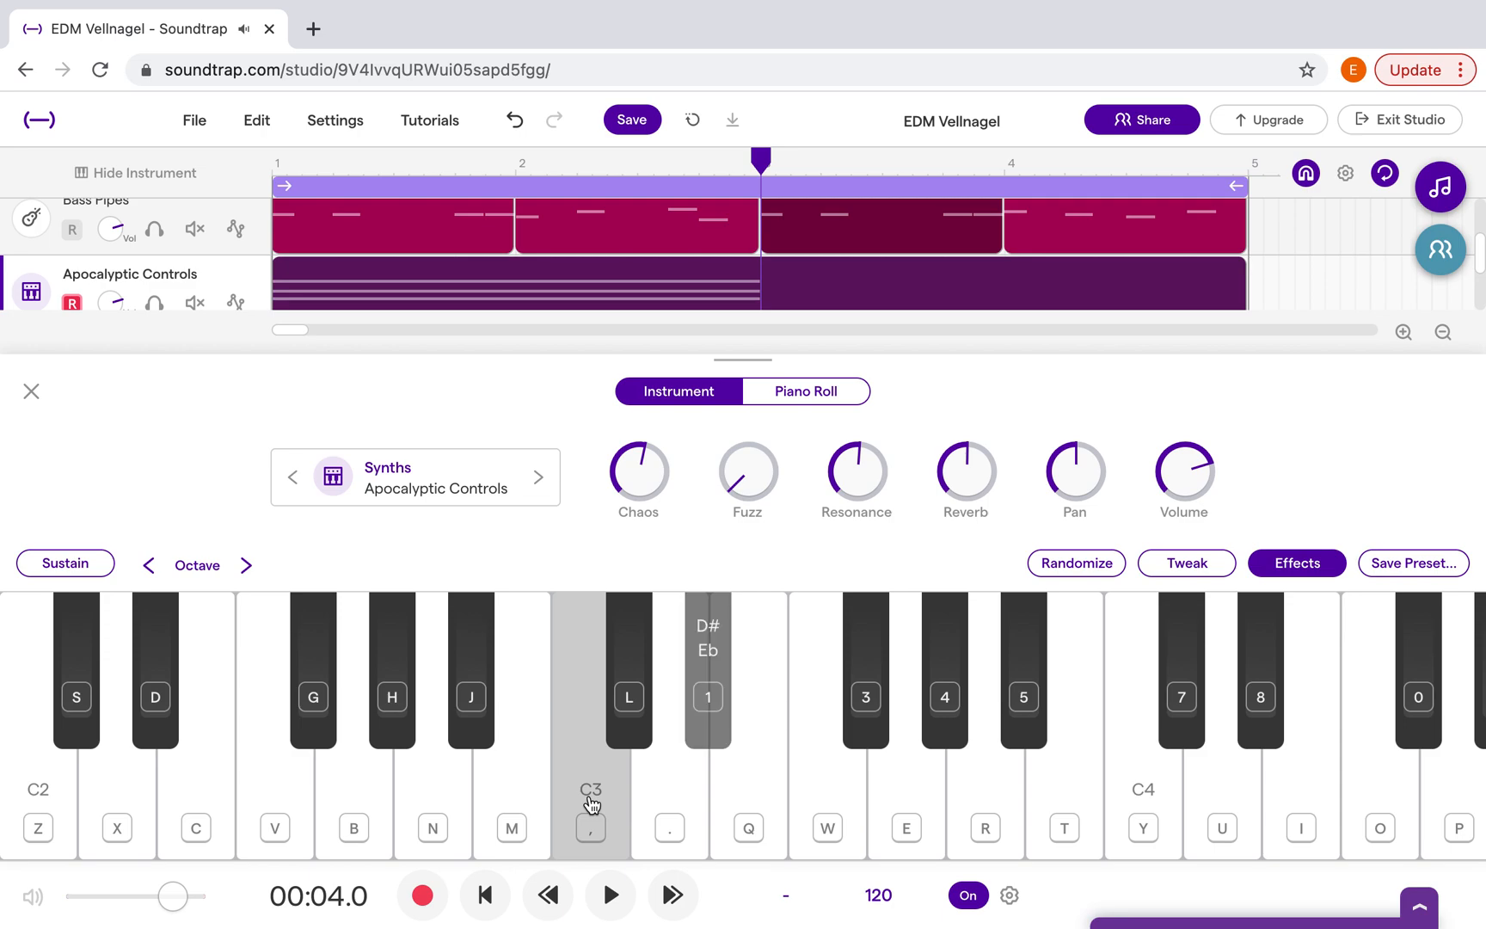
pyautogui.press('q')
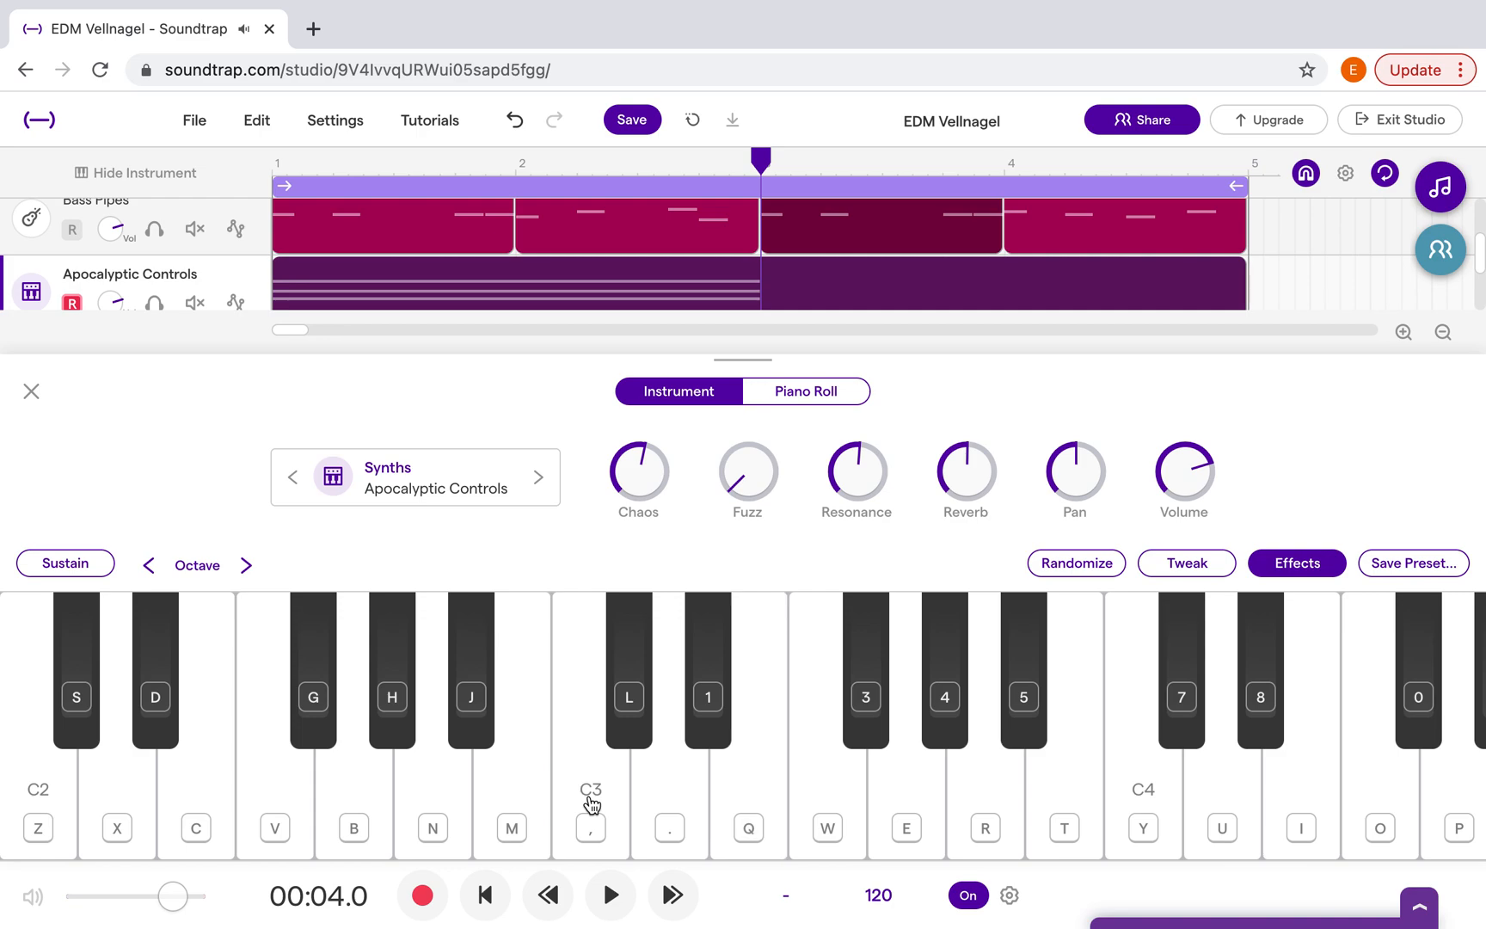
pyautogui.press('3')
pyautogui.press('e')
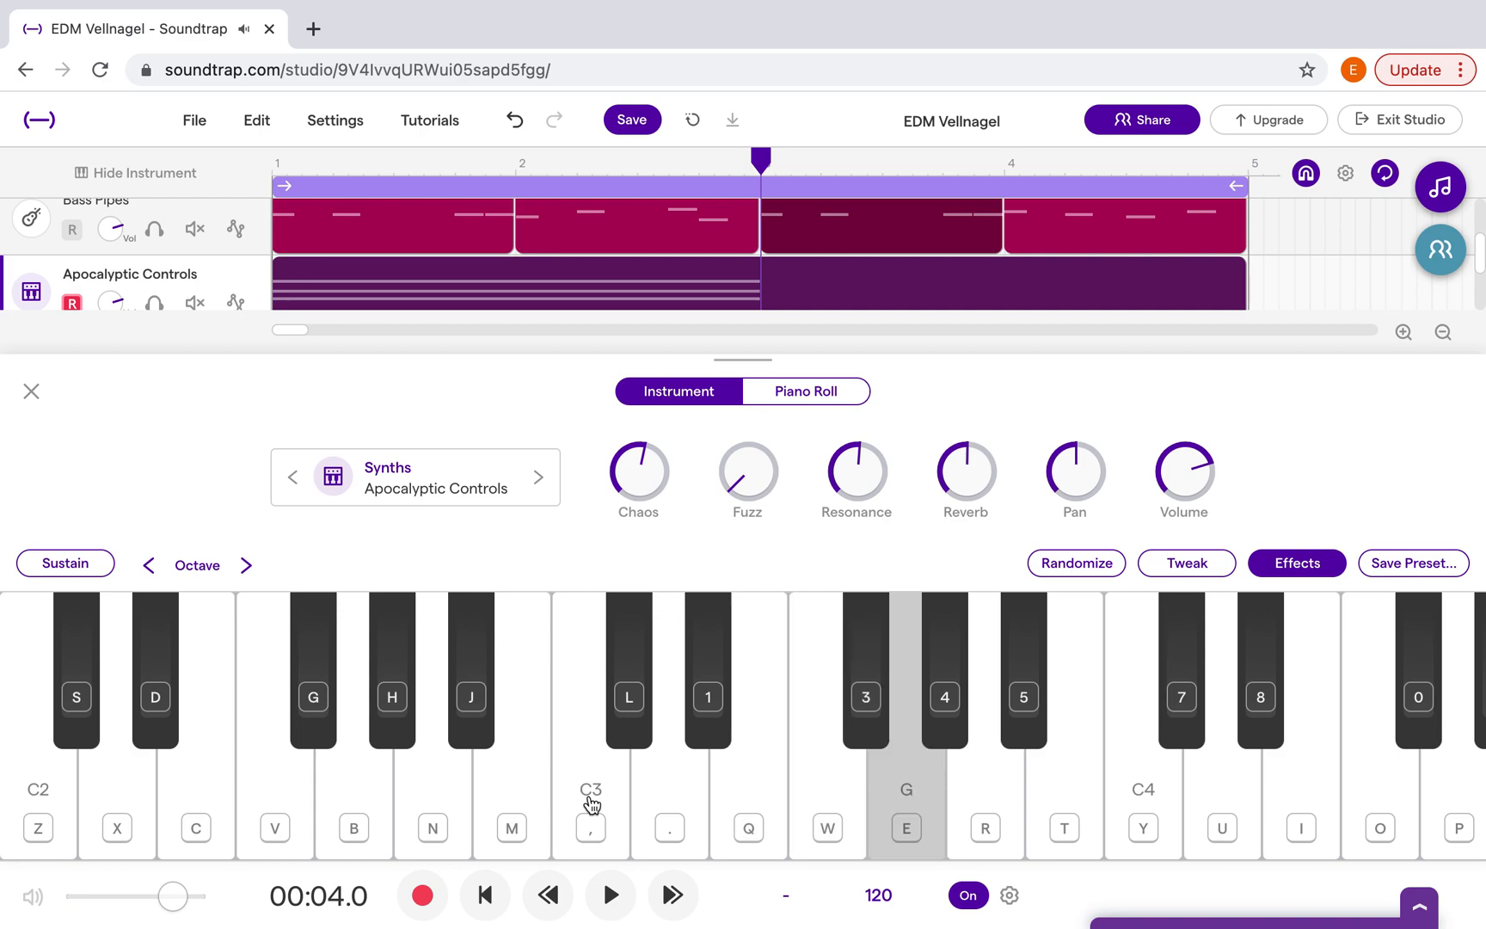
# - Play C3 with G3 and compare the C minor triad (C3, E♭3, G3) with the C major triad (C3, E3, G3)
pyautogui.press(',')
pyautogui.press('e')
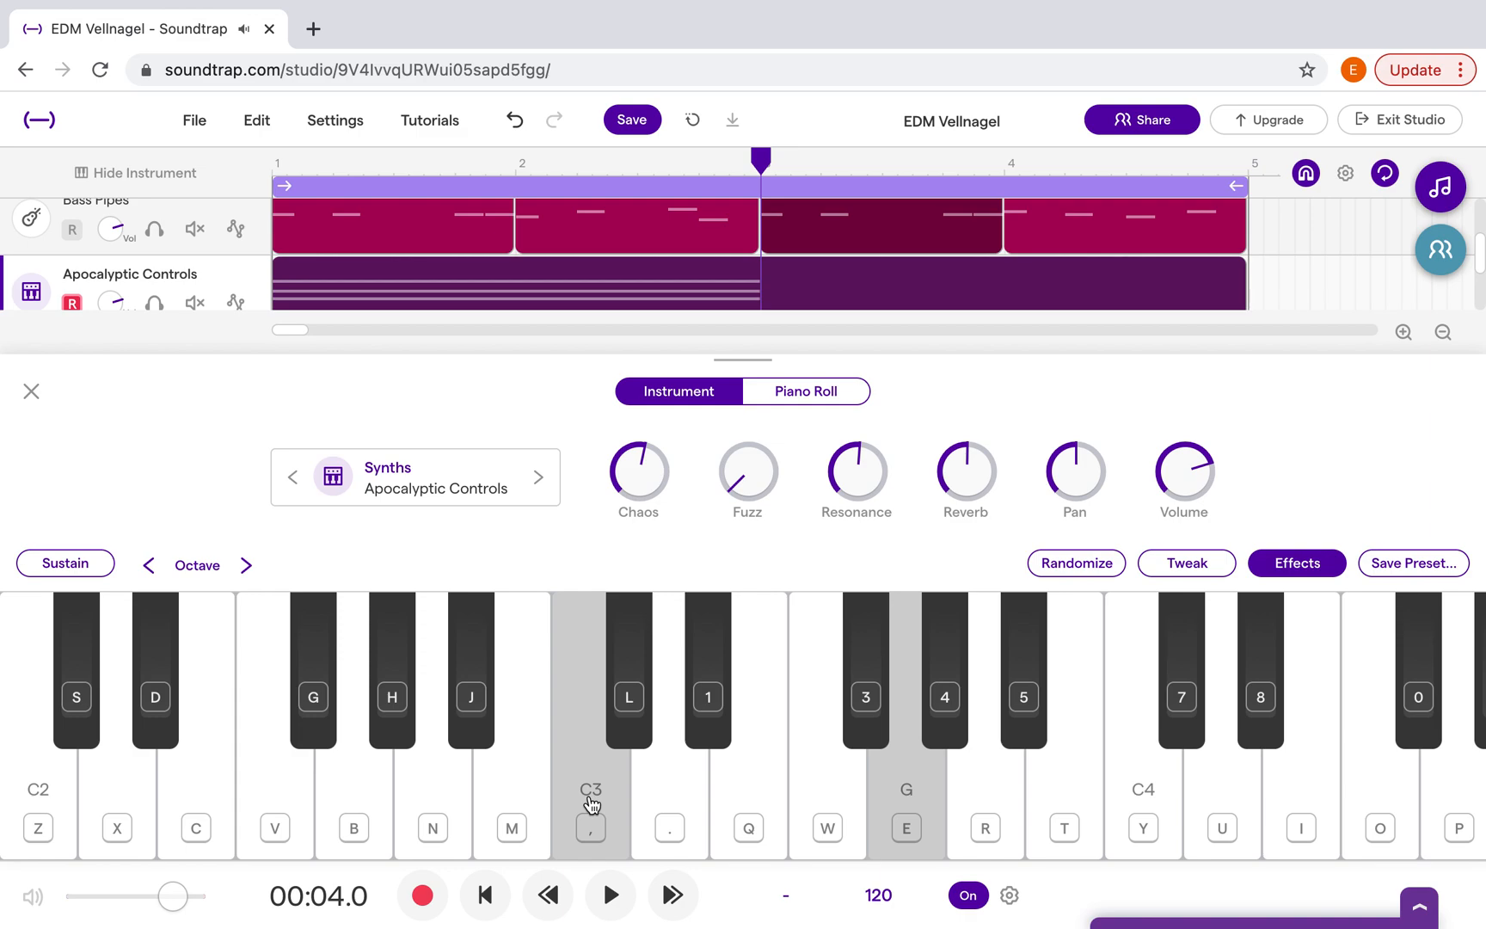
pyautogui.press(',')
pyautogui.press('1')
pyautogui.press('e')
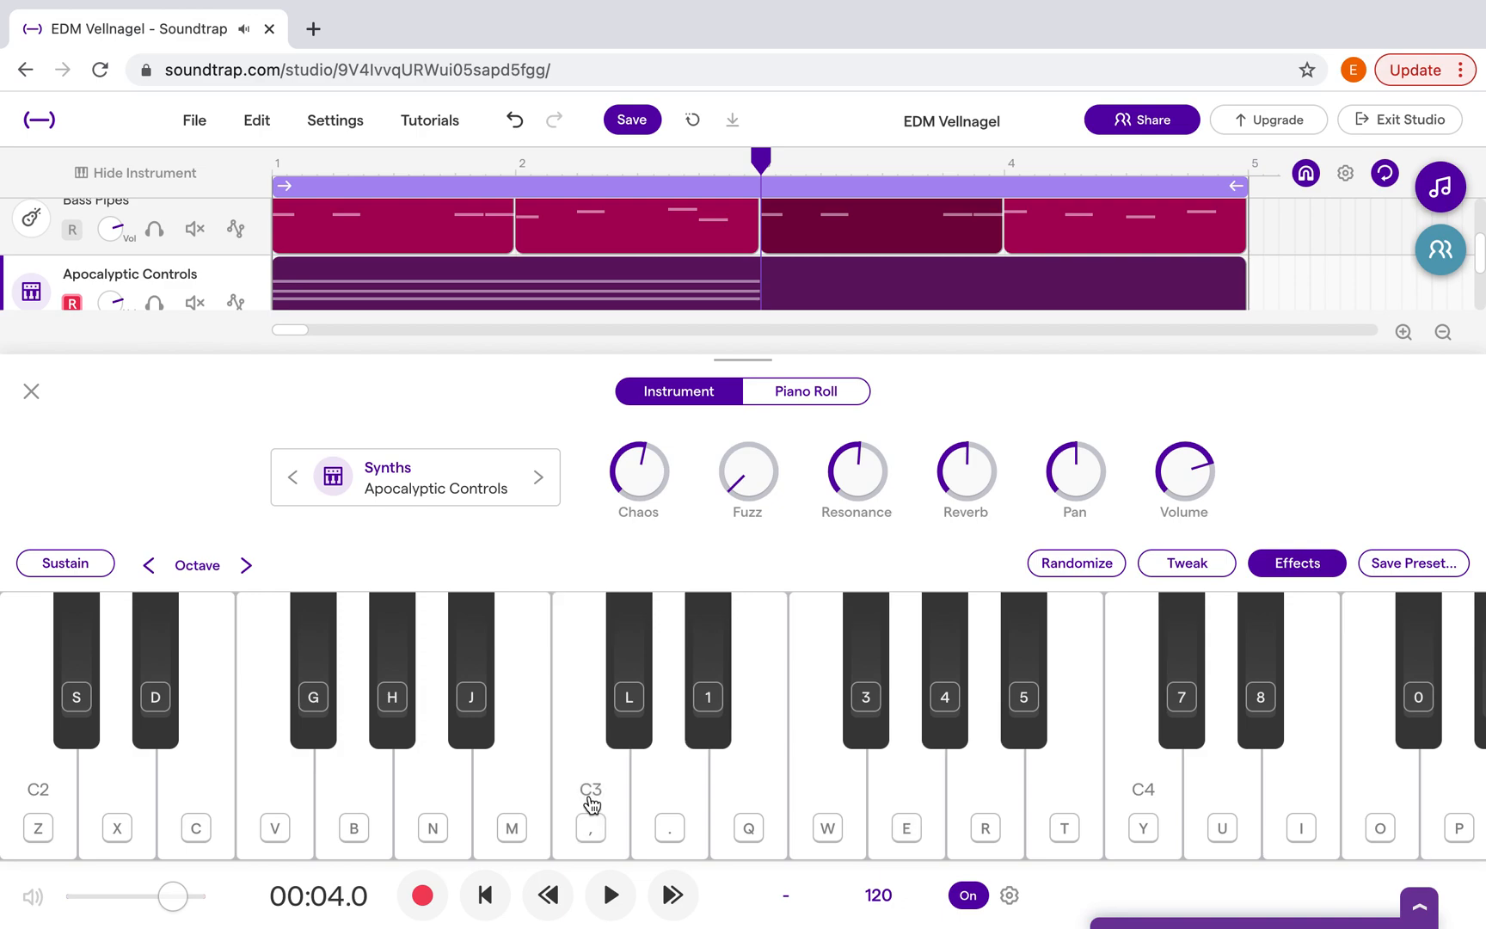
pyautogui.press('q')
pyautogui.press(',')
pyautogui.press('e')
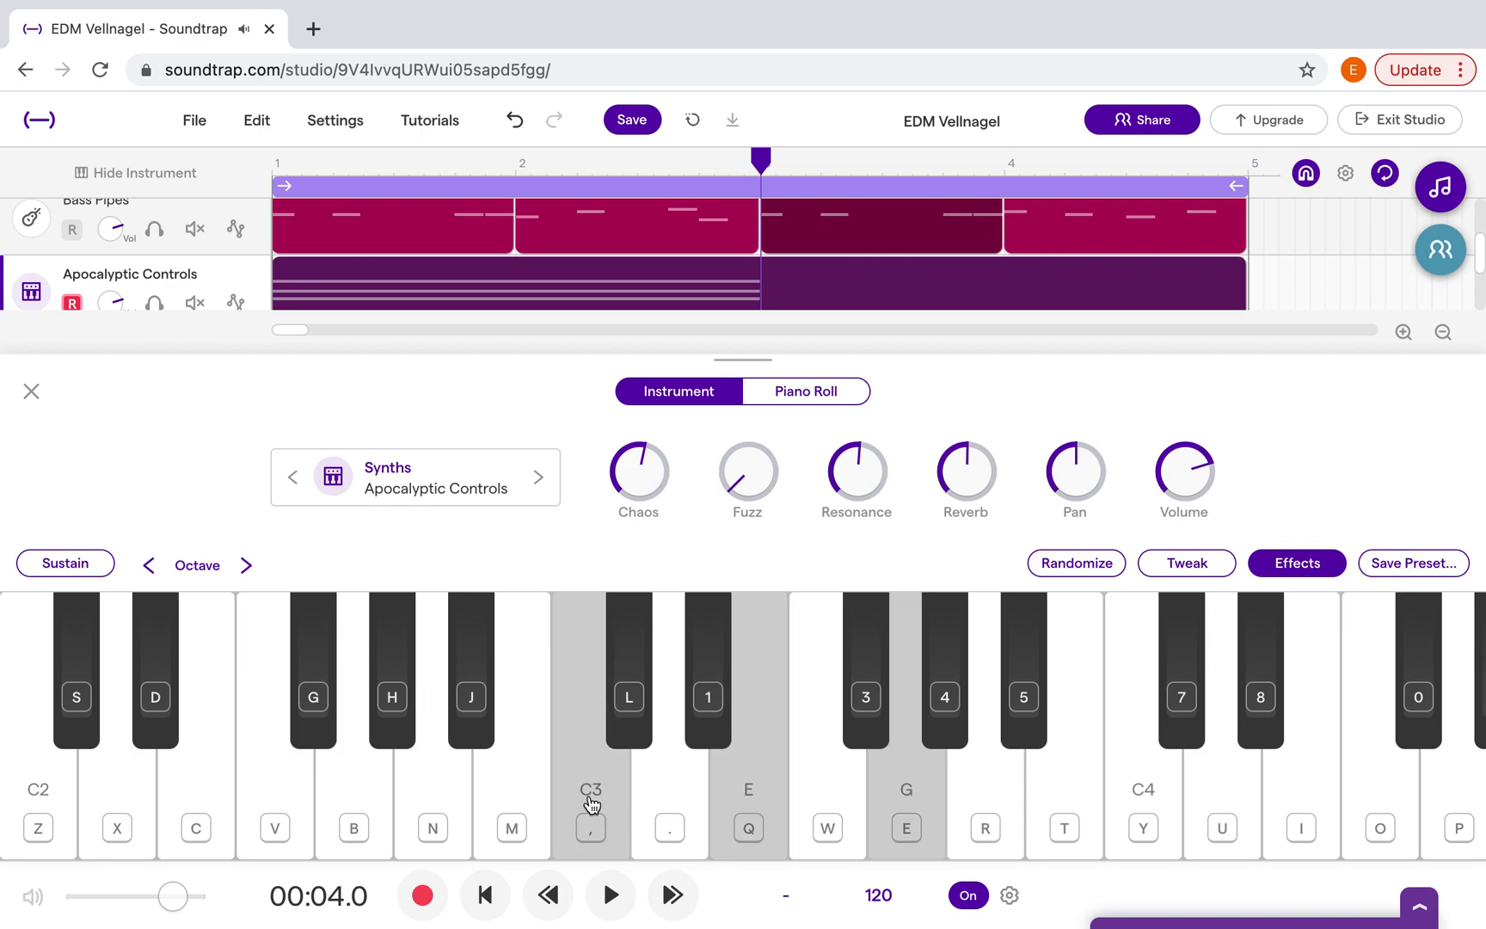
pyautogui.press('1')
pyautogui.press(',')
pyautogui.press('e')
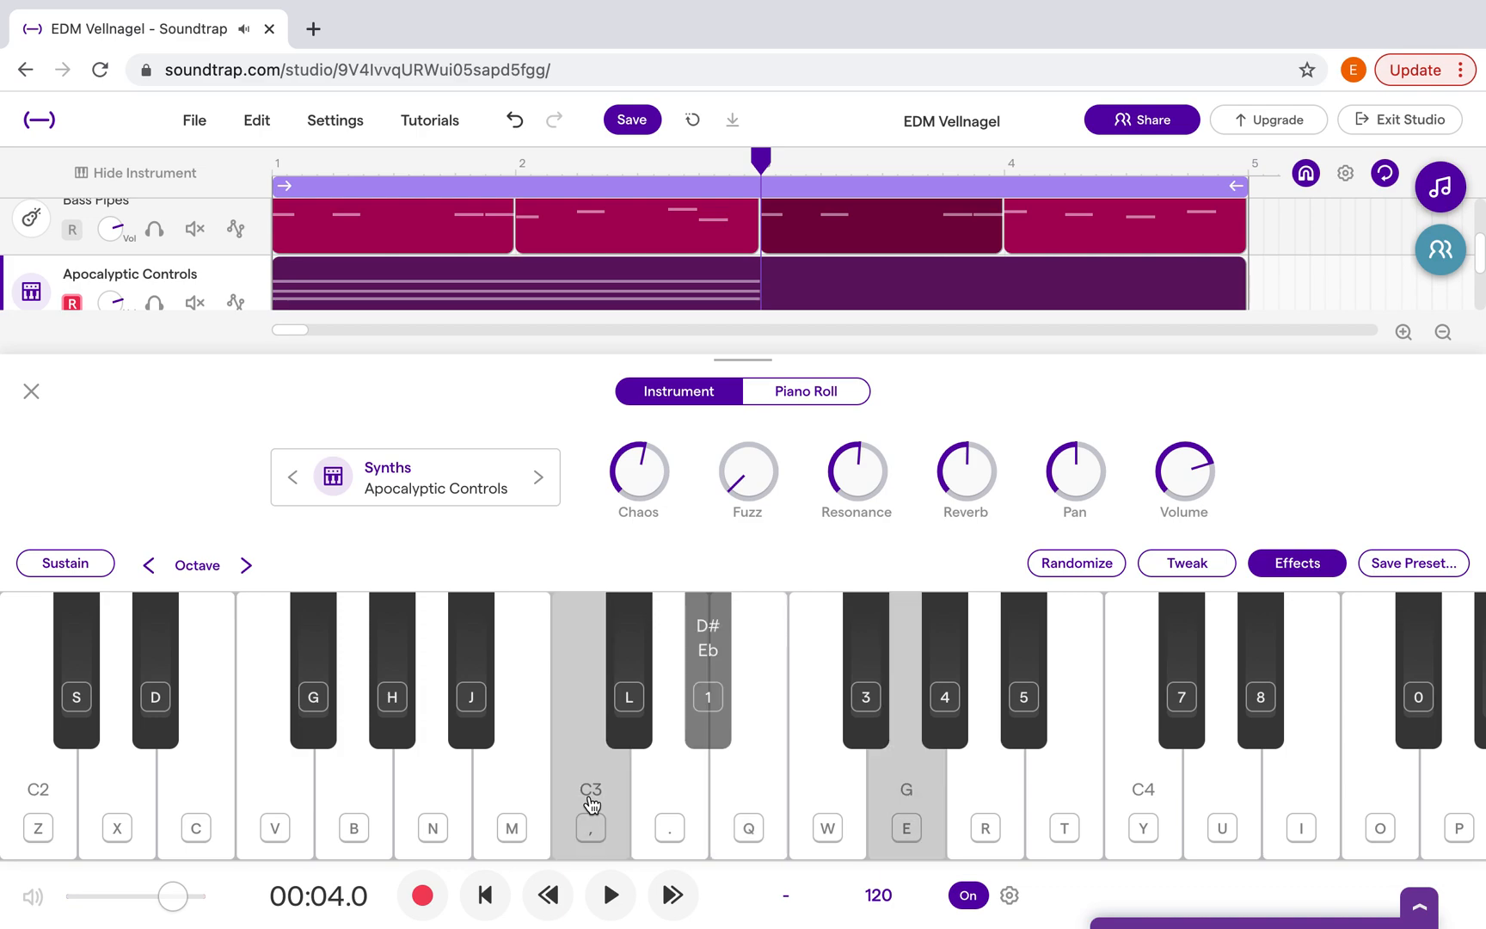
pyautogui.press(',')
pyautogui.press('q')
# - Play the project from the start and try the C major triad C3, E3, G3 over bars 3 and 4
pyautogui.click(484, 891)
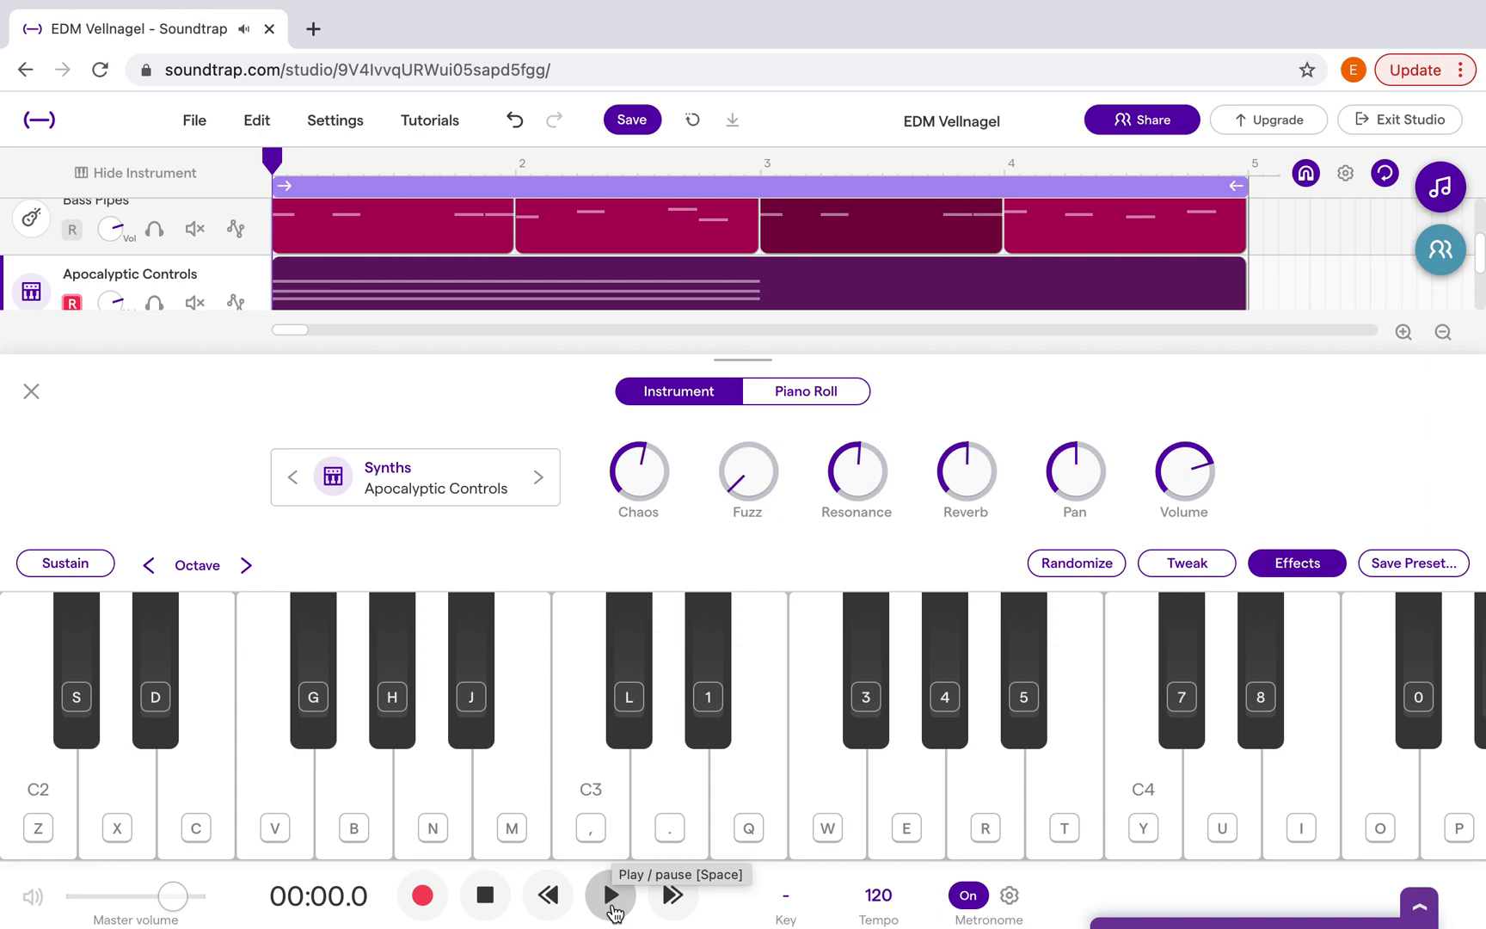
pyautogui.click(611, 896)
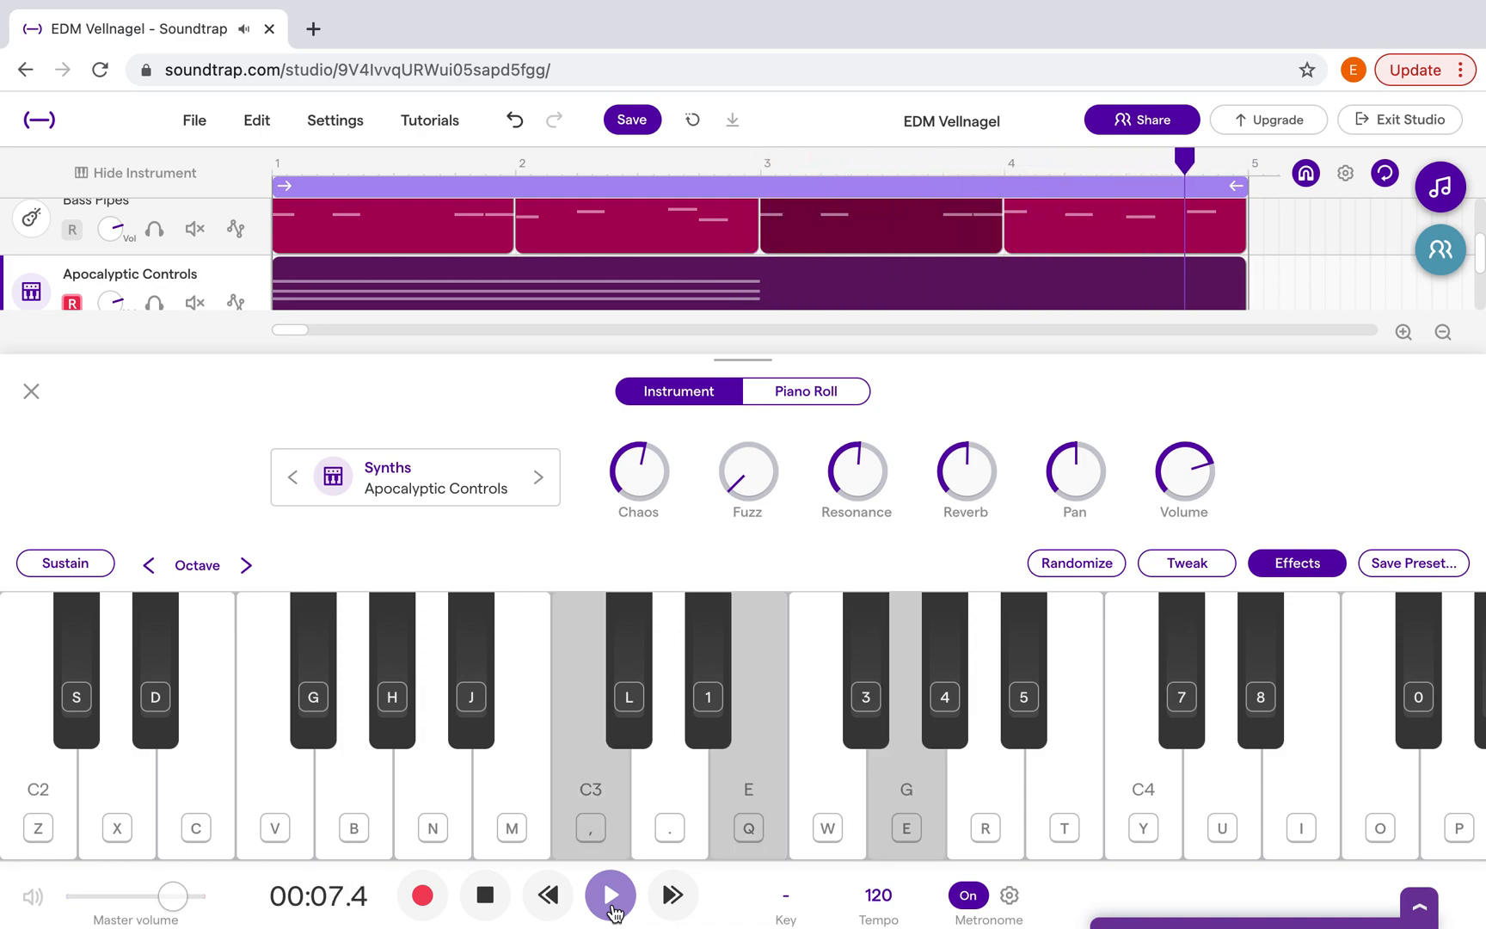
pyautogui.click(612, 910)
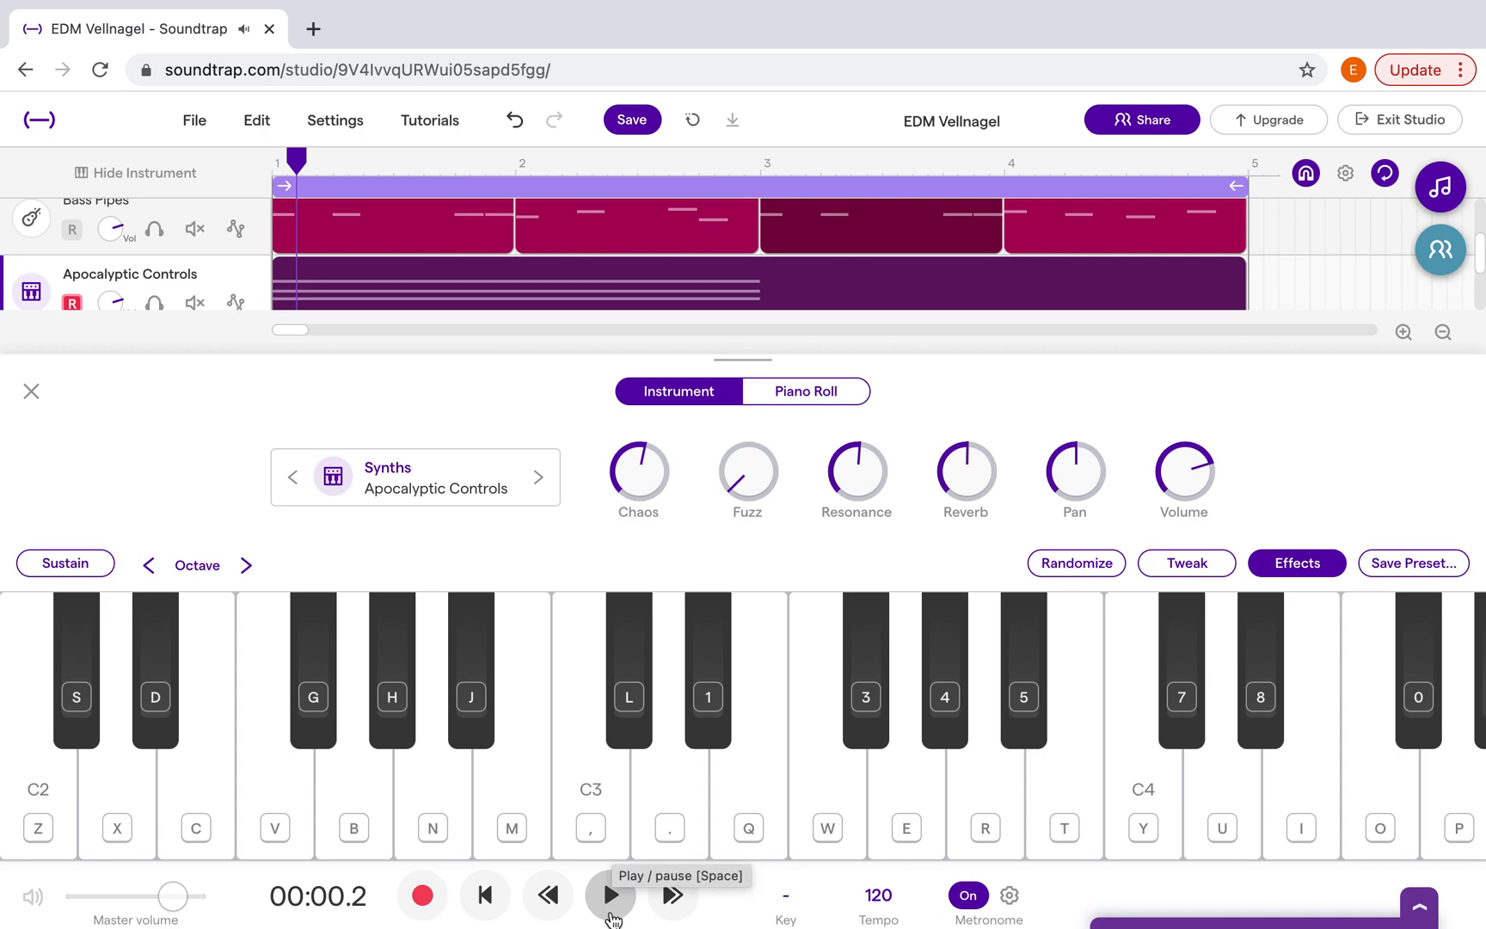
# - Replay the project from the start with the C minor triad C3, E♭3, G3 over bars 3 and 4, and sound C major for comparison
pyautogui.click(487, 903)
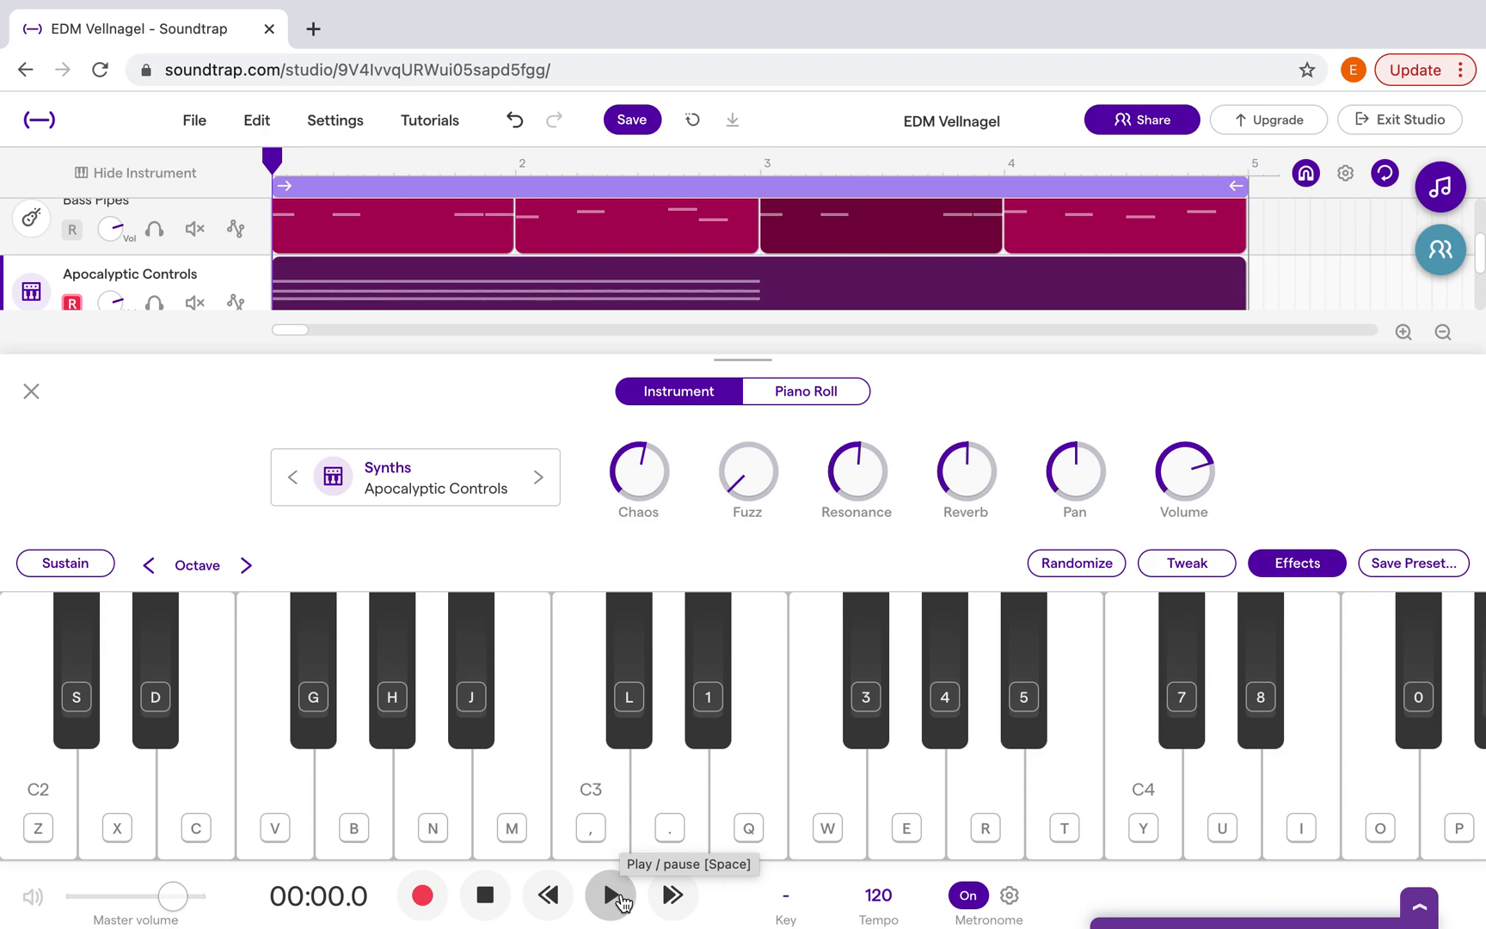
pyautogui.click(611, 895)
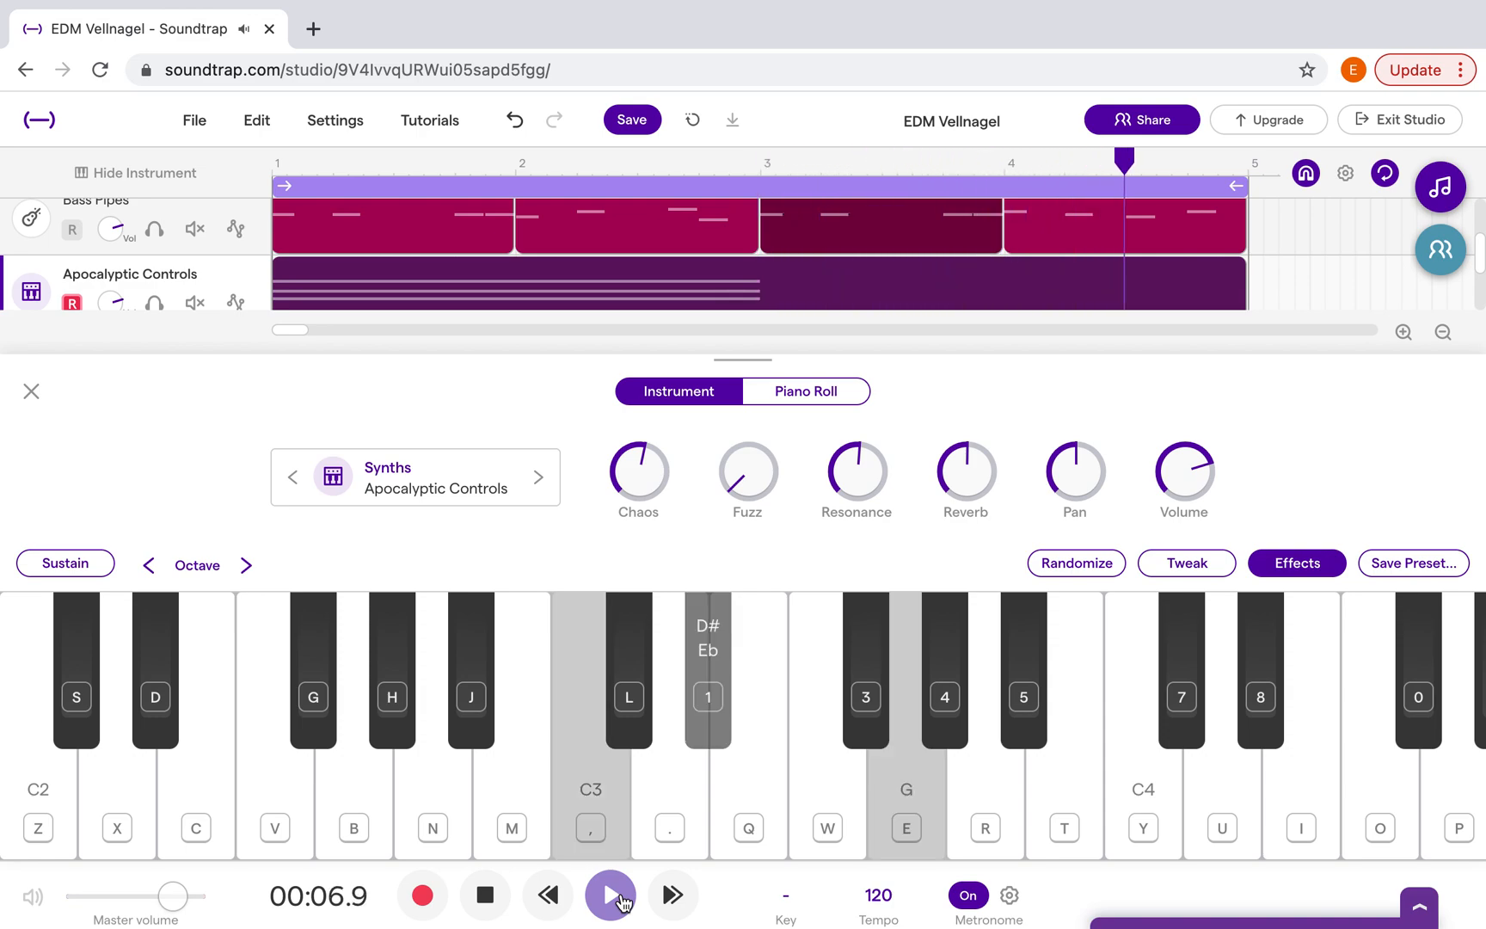
pyautogui.click(613, 897)
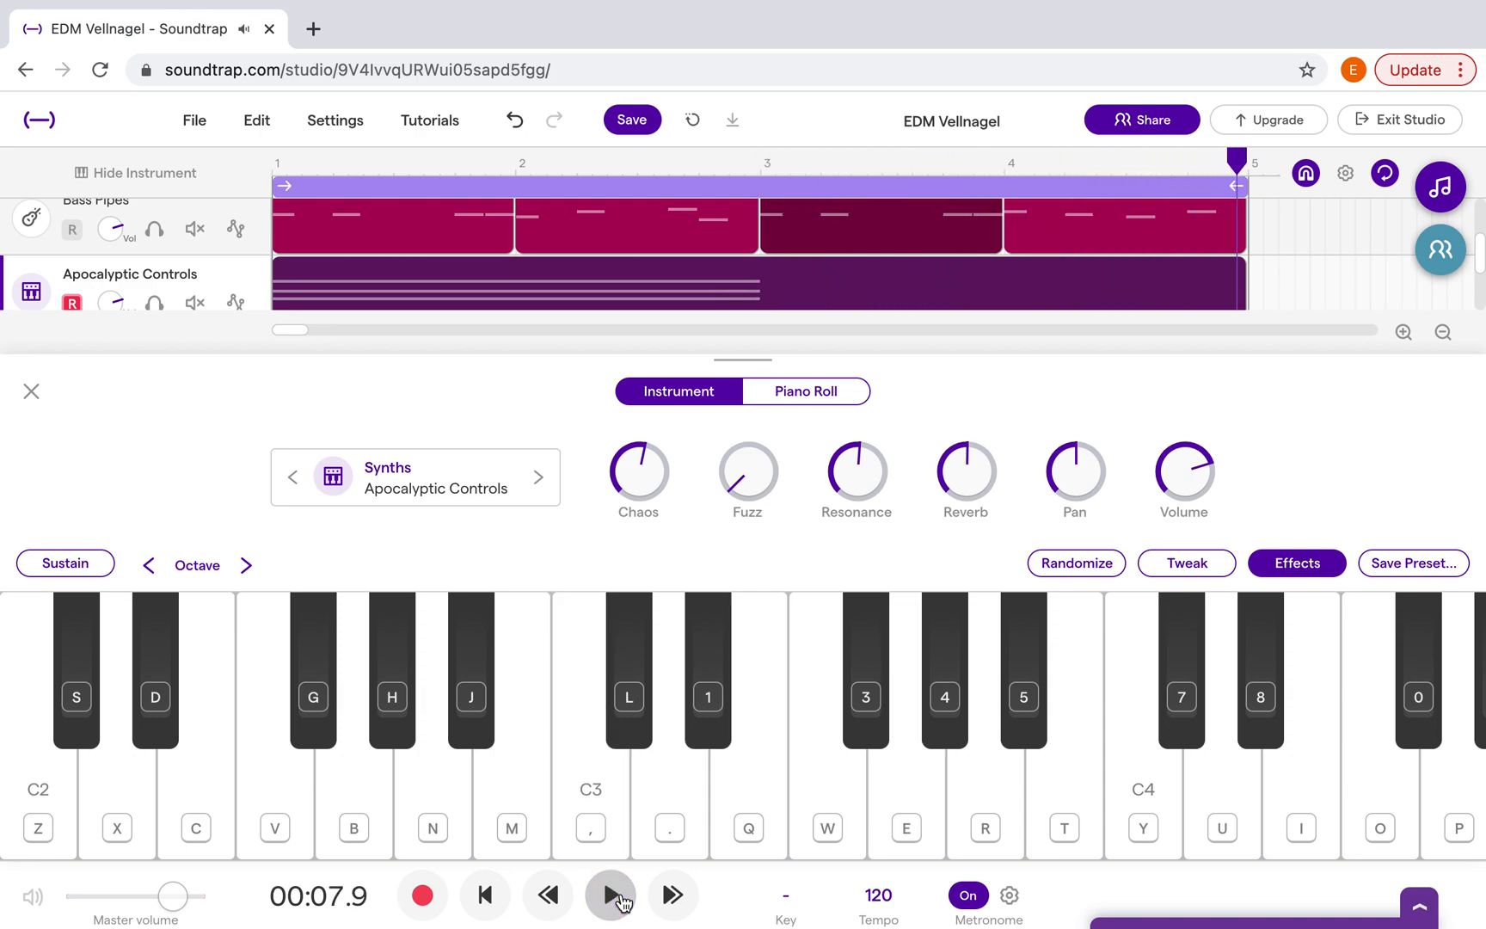
pyautogui.press(',')
pyautogui.press('q')
pyautogui.press('e')
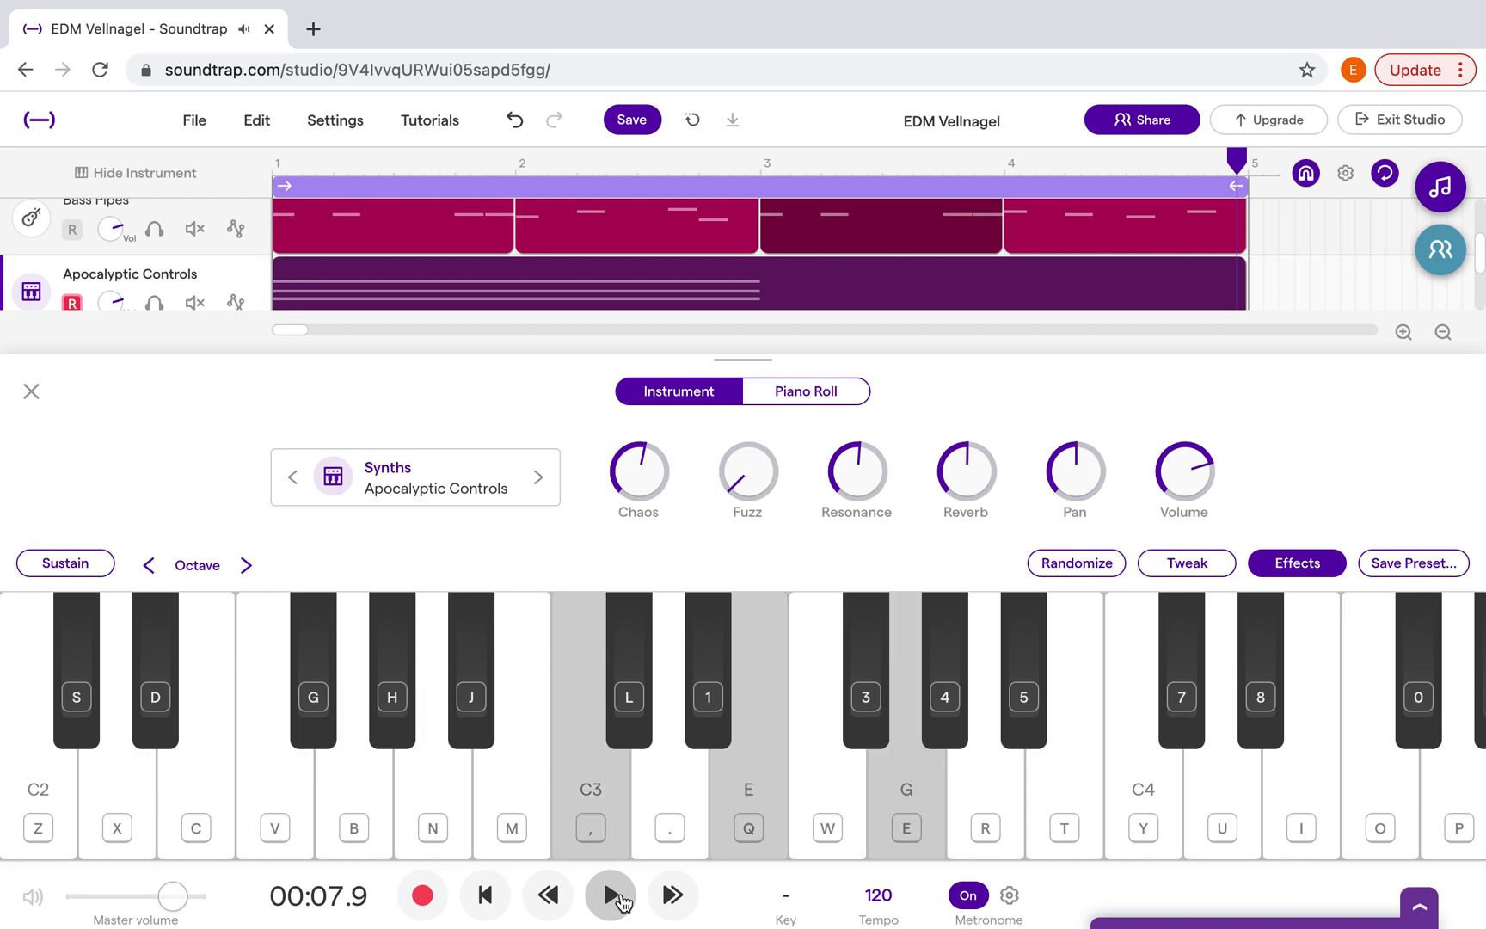
pyautogui.click(481, 912)
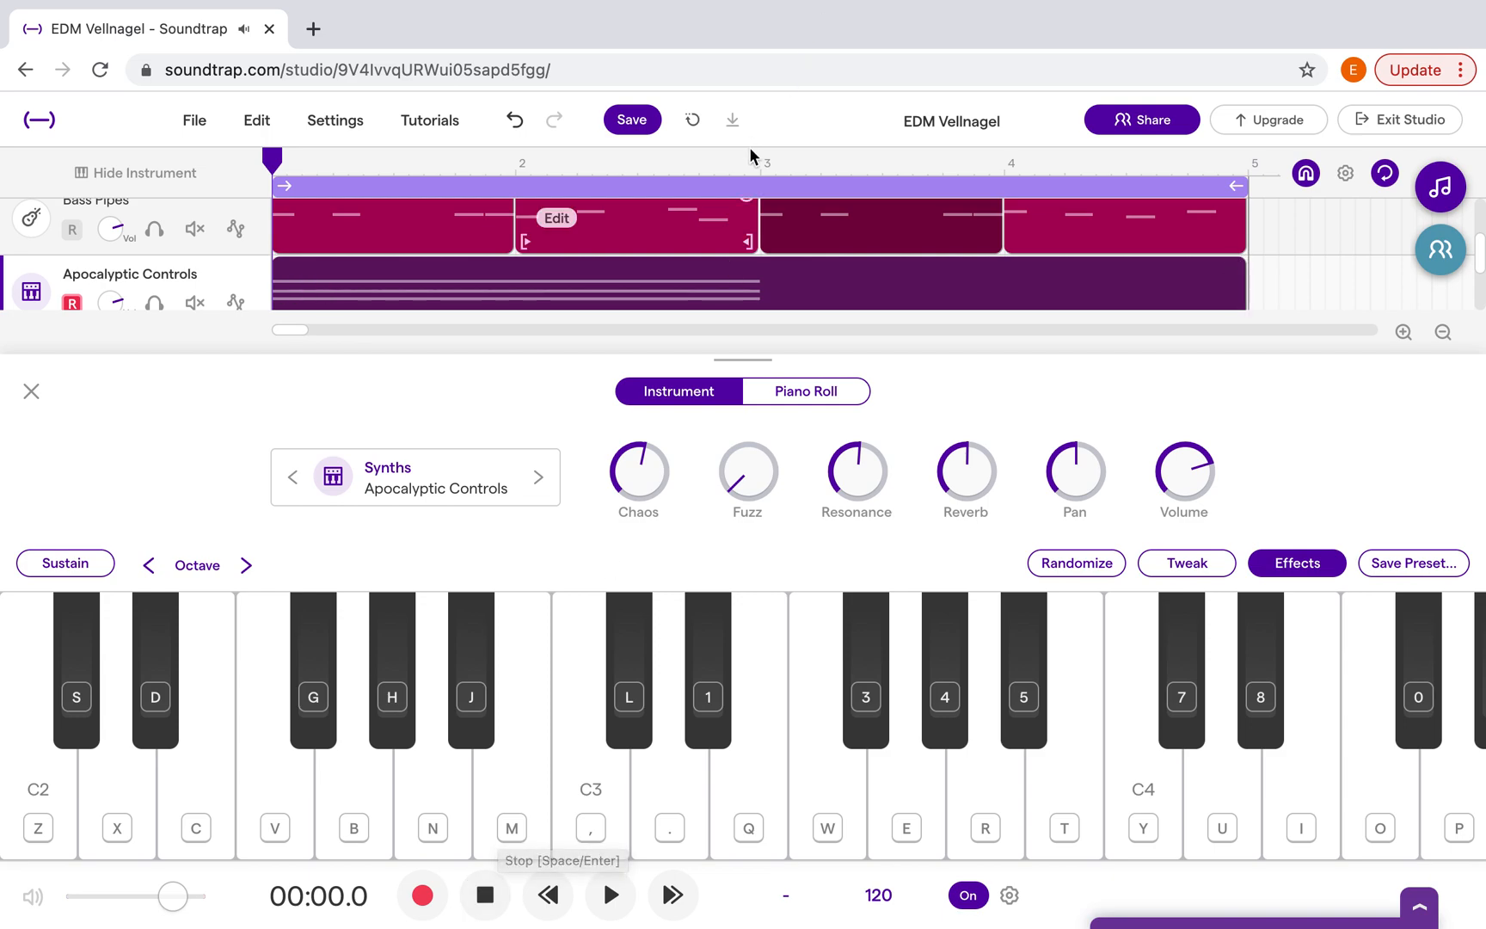
pyautogui.click(762, 180)
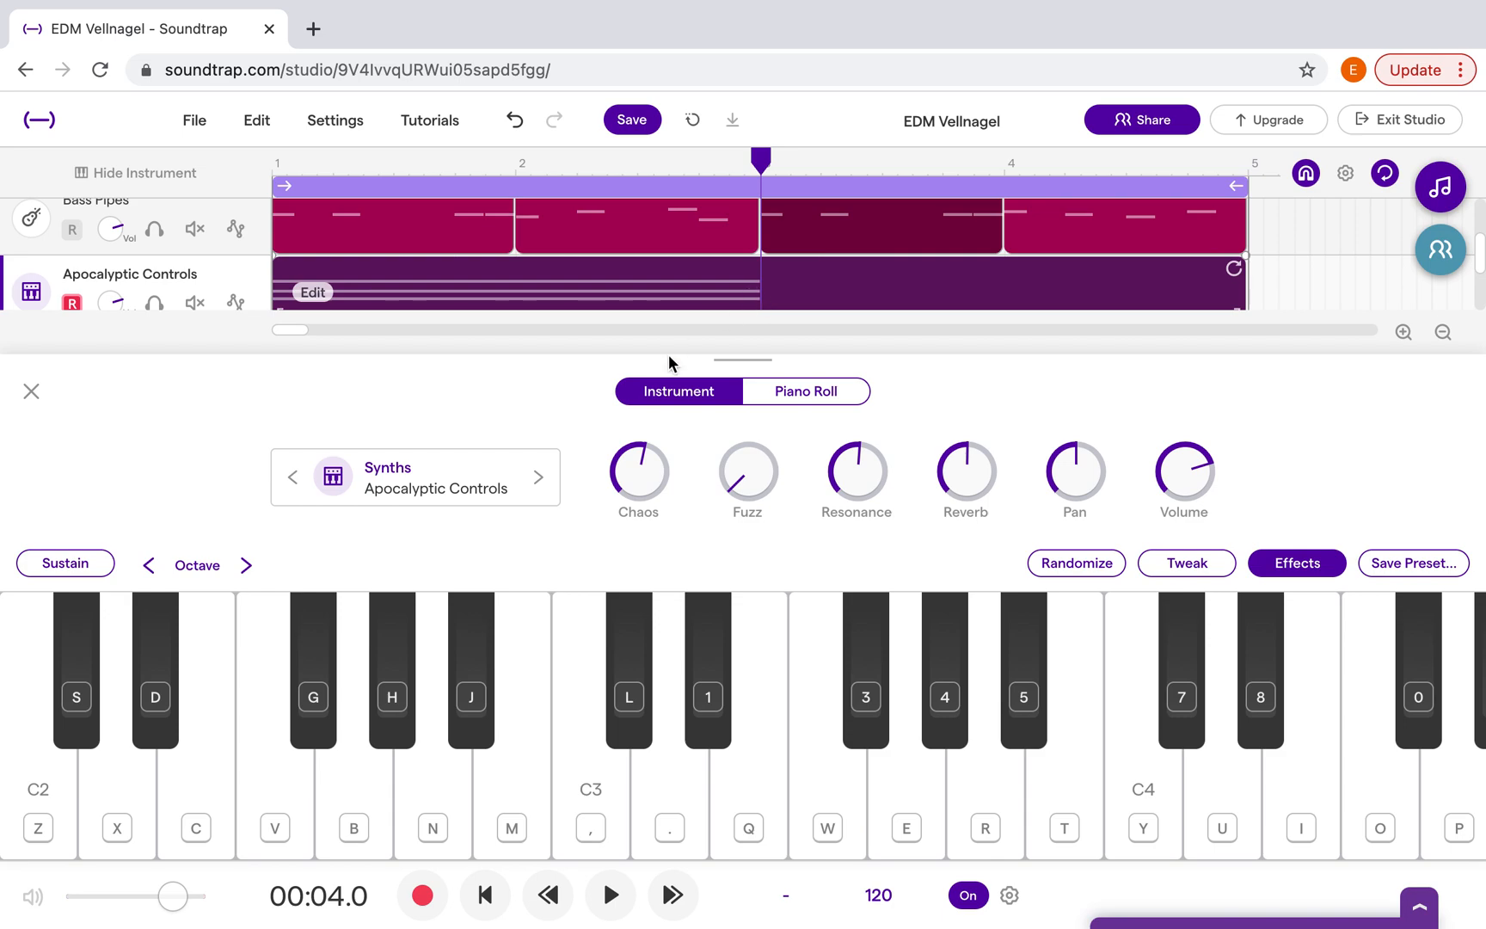
pyautogui.click(424, 897)
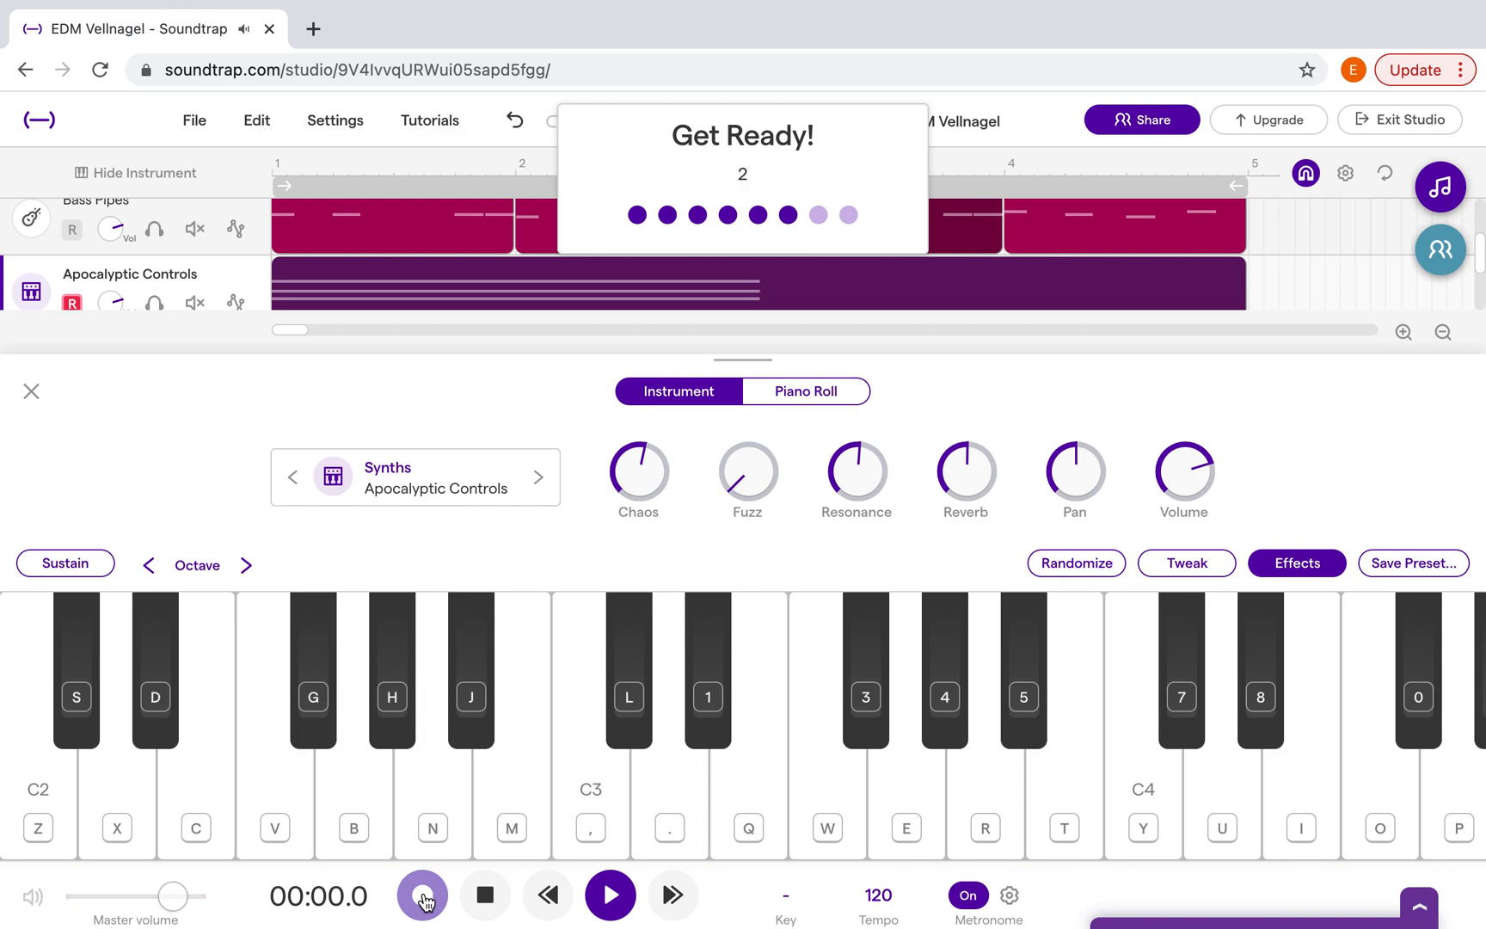
pyautogui.press(',')
pyautogui.press('q')
pyautogui.press('e')
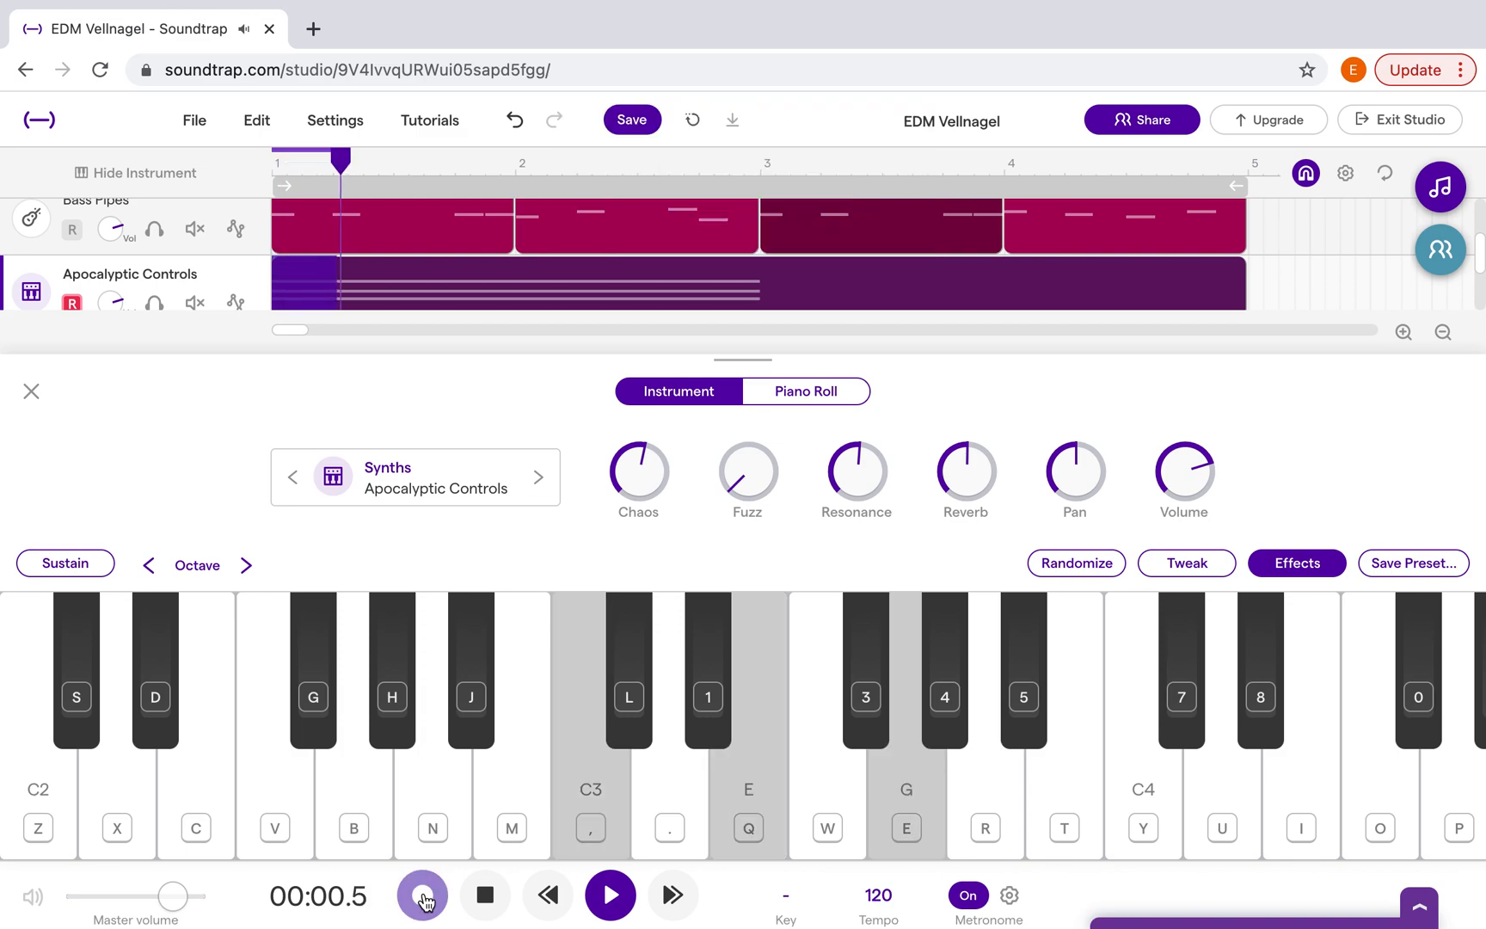
pyautogui.click(422, 897)
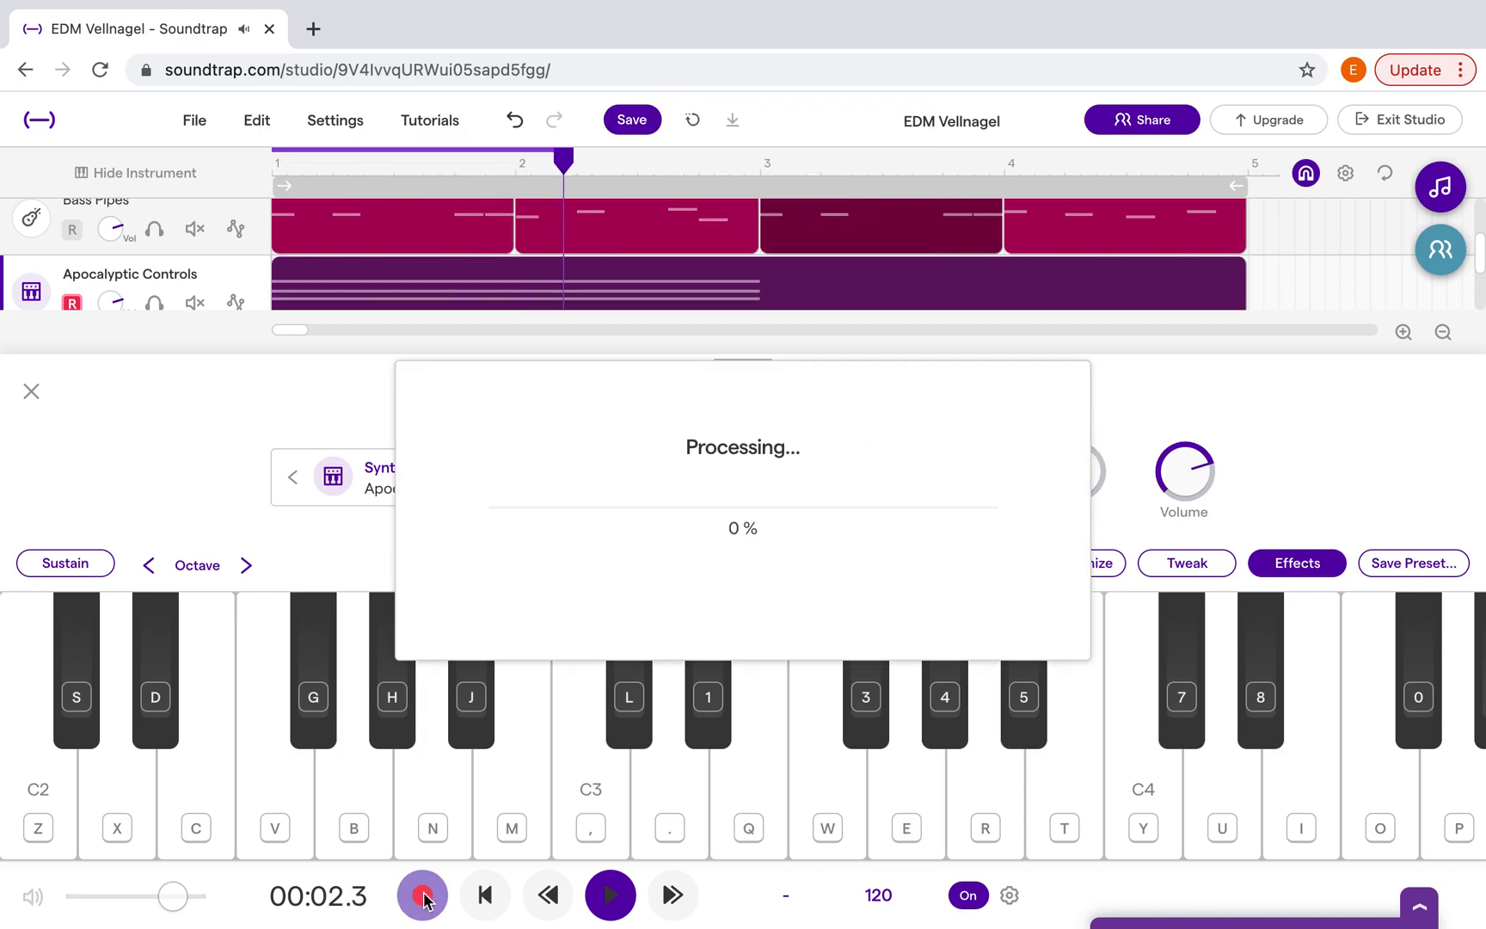
pyautogui.click(514, 125)
# - Record a held chord of D3, E3 and G3 on the Apocalyptic Controls track over bars 3 and 4
pyautogui.click(756, 168)
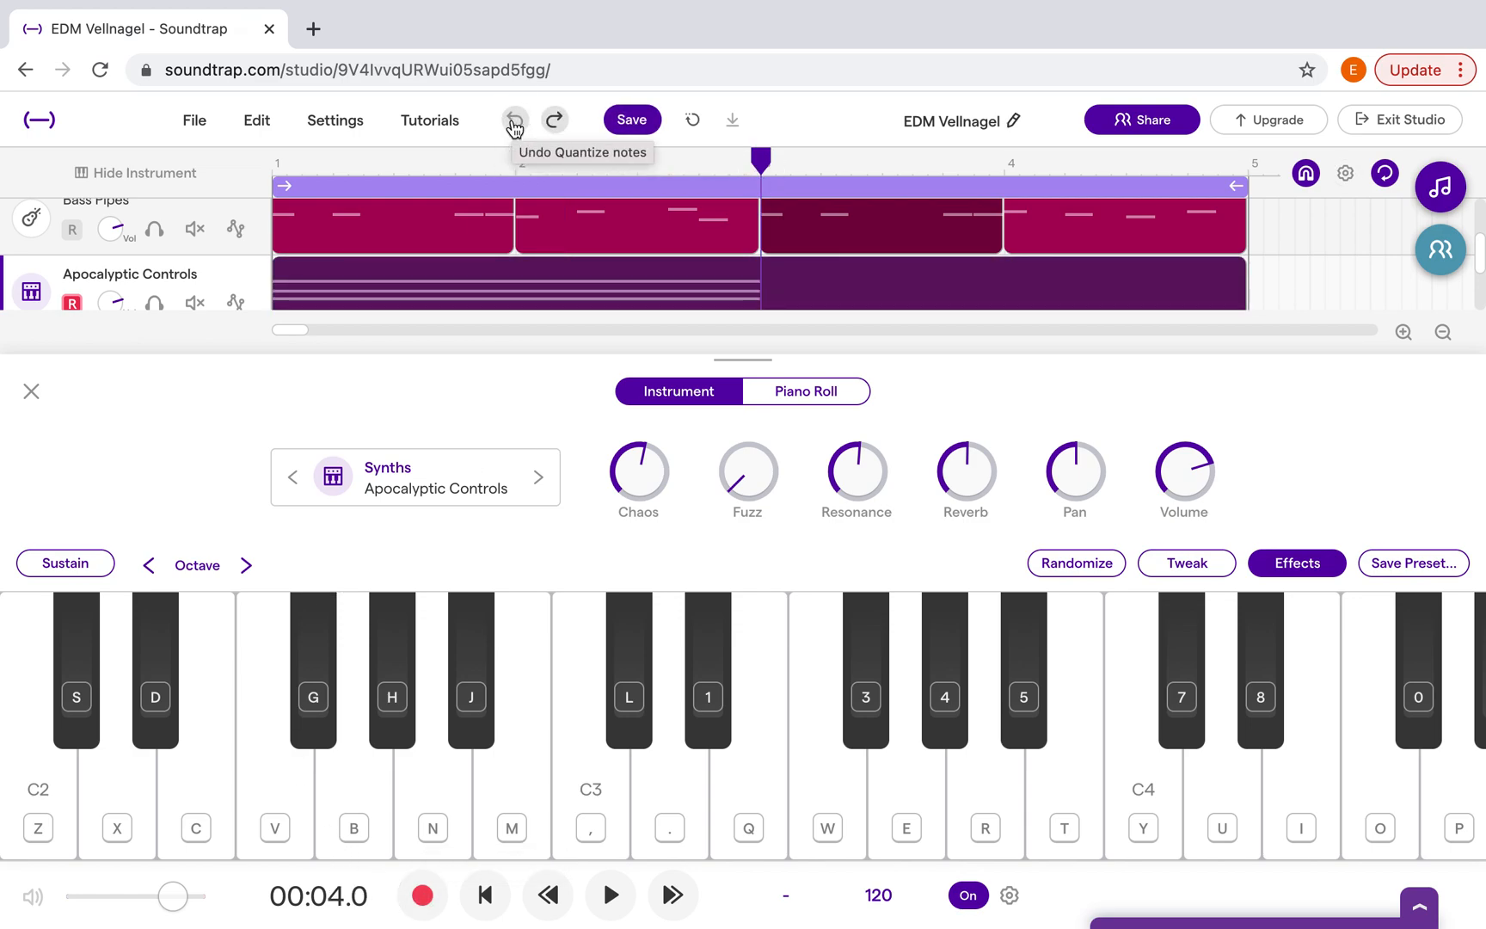
pyautogui.click(422, 896)
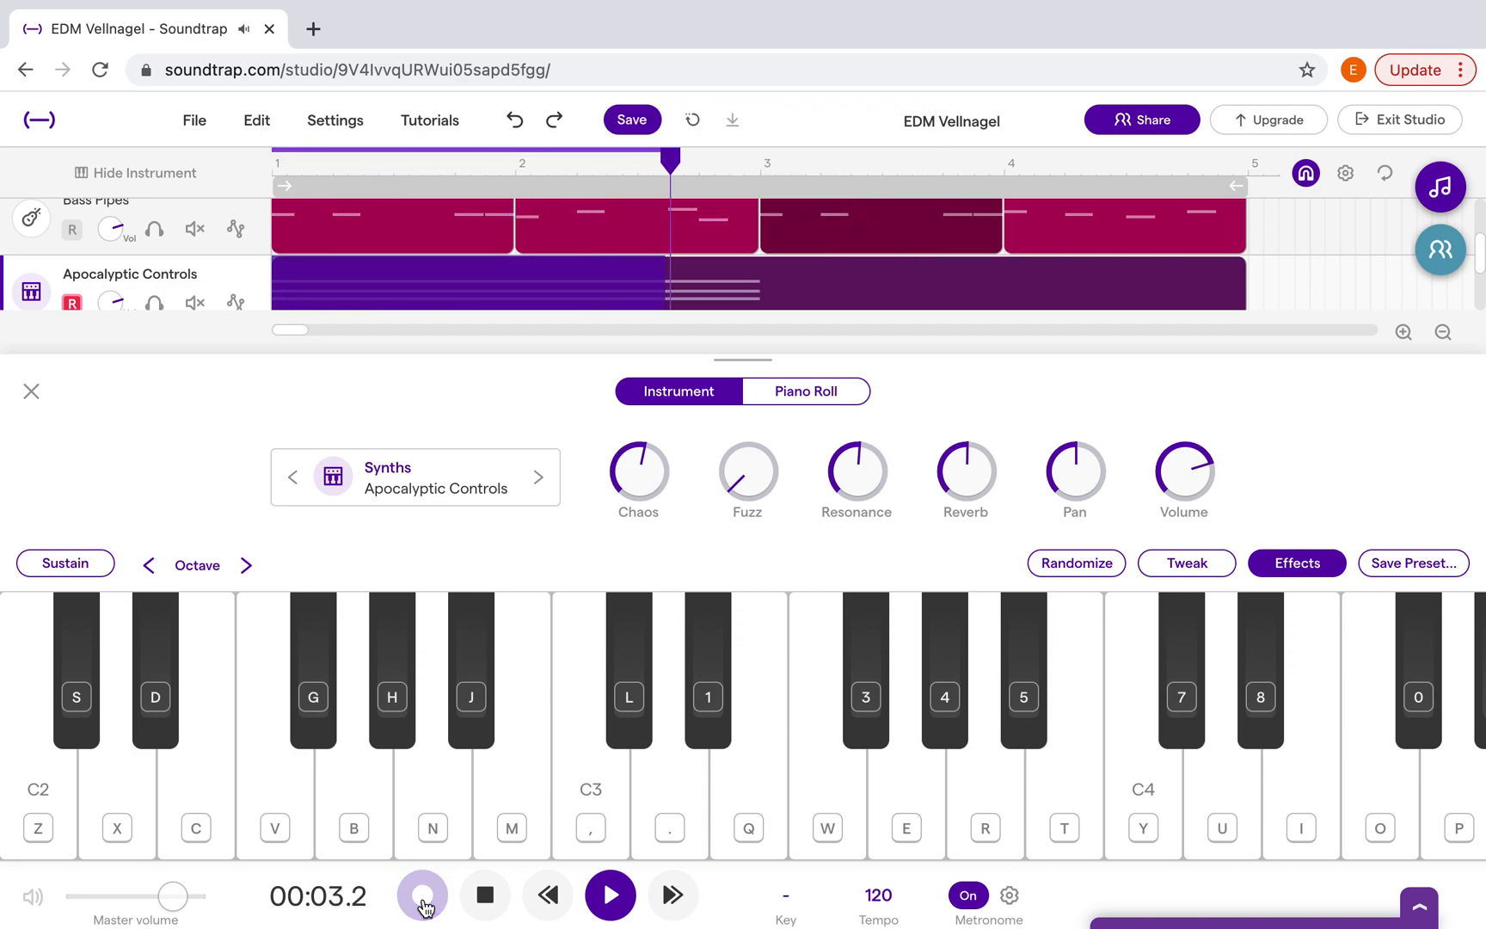
pyautogui.press('.')
pyautogui.press('q')
pyautogui.press('e')
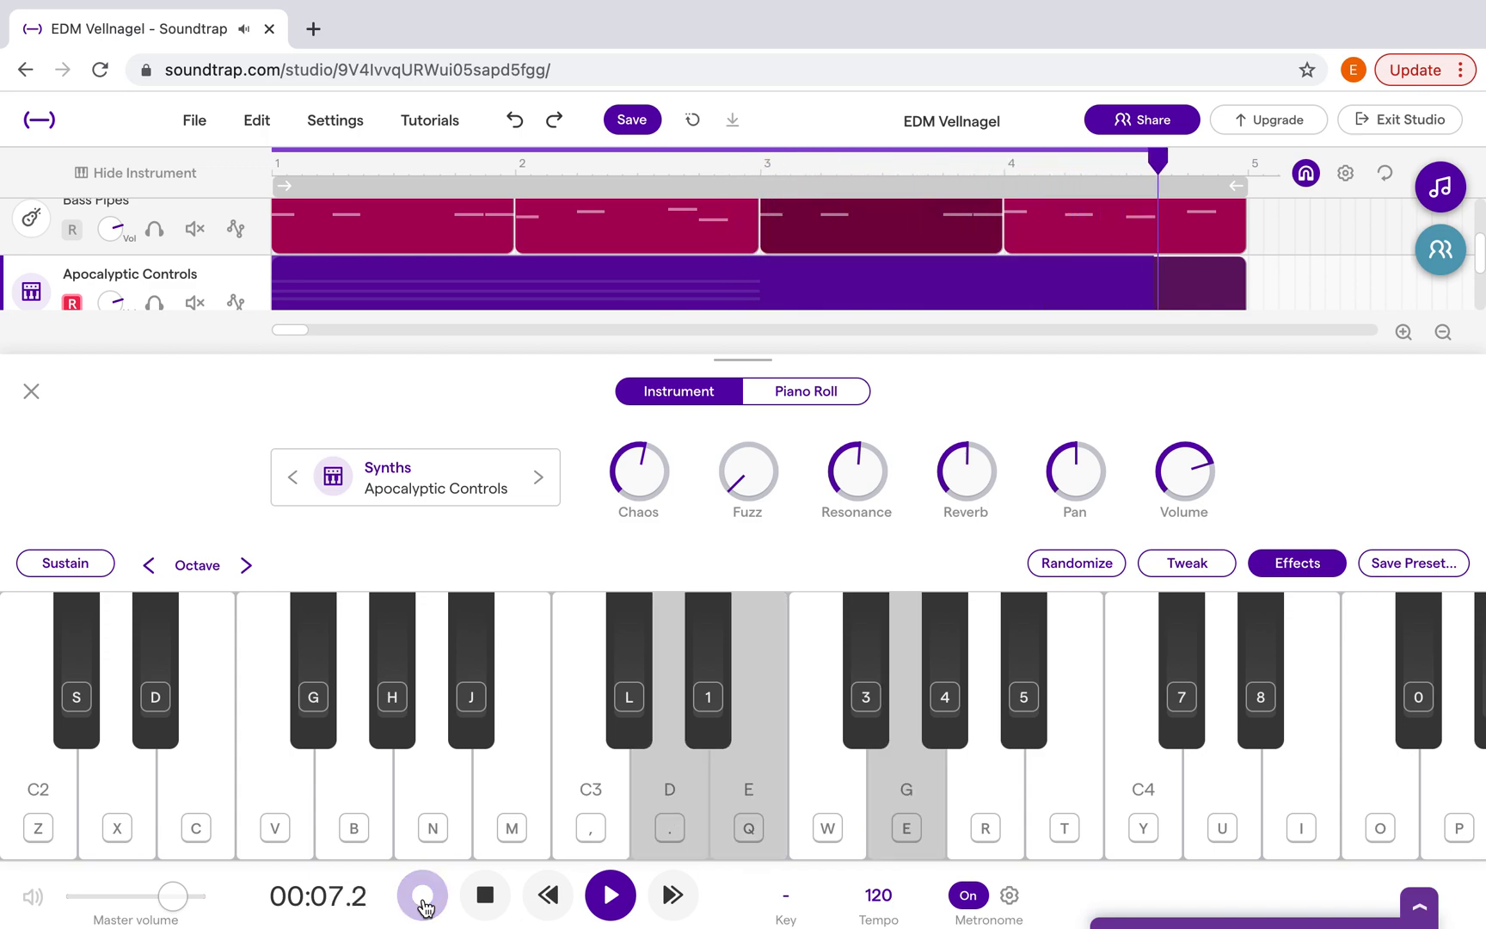
pyautogui.click(423, 901)
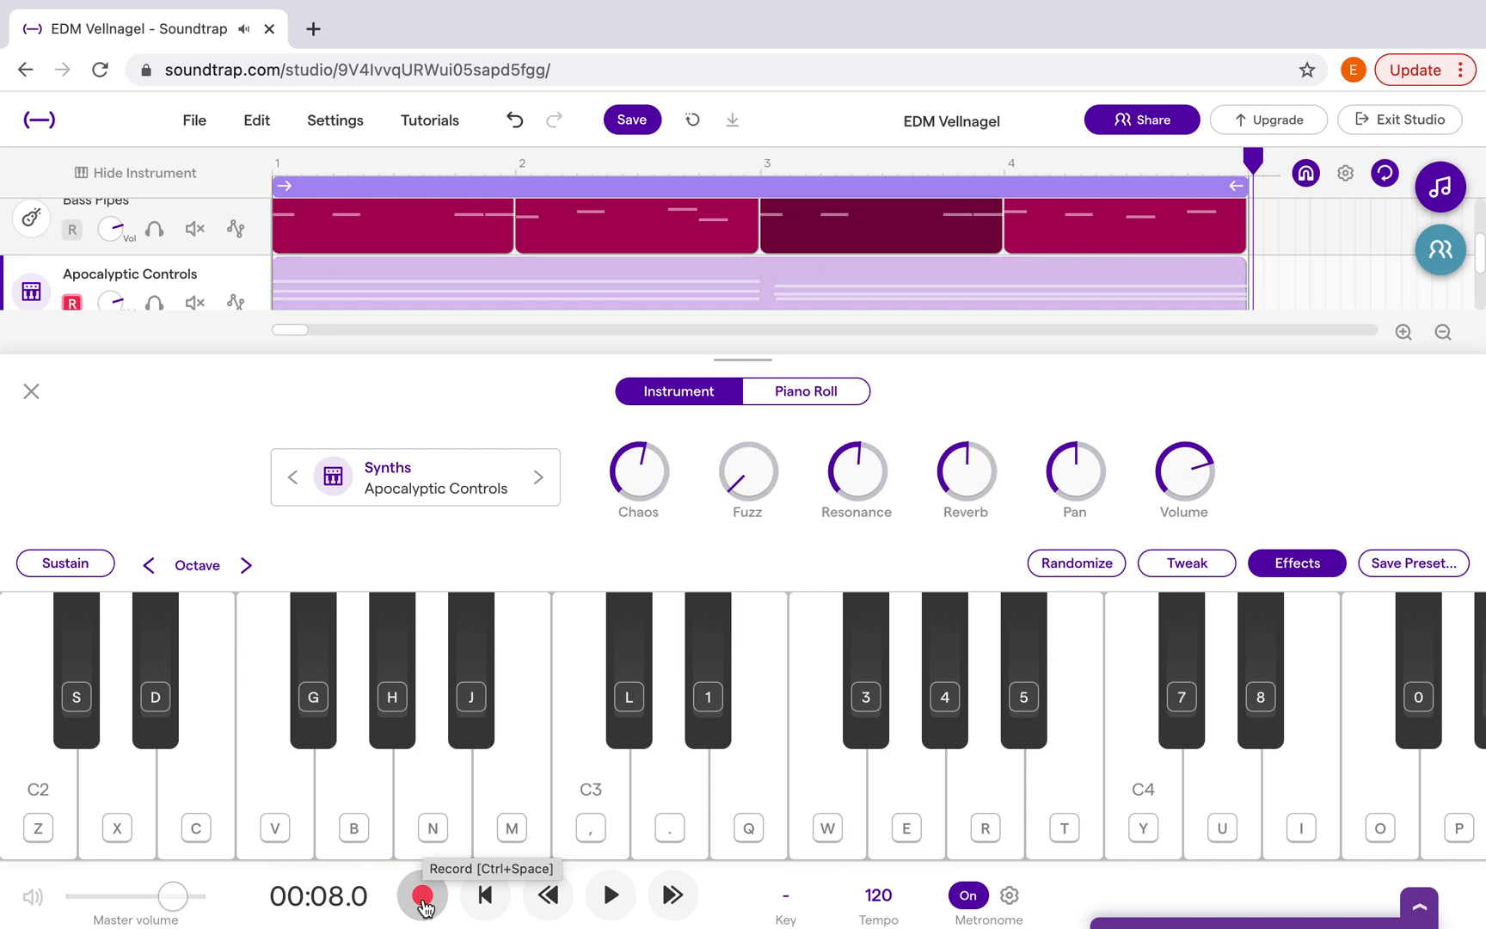
# - Undo the recorded D3, E3, G3 chord in bars 3 and 4 of the Apocalyptic Controls track
pyautogui.press('.')
pyautogui.press('q')
pyautogui.press('e')
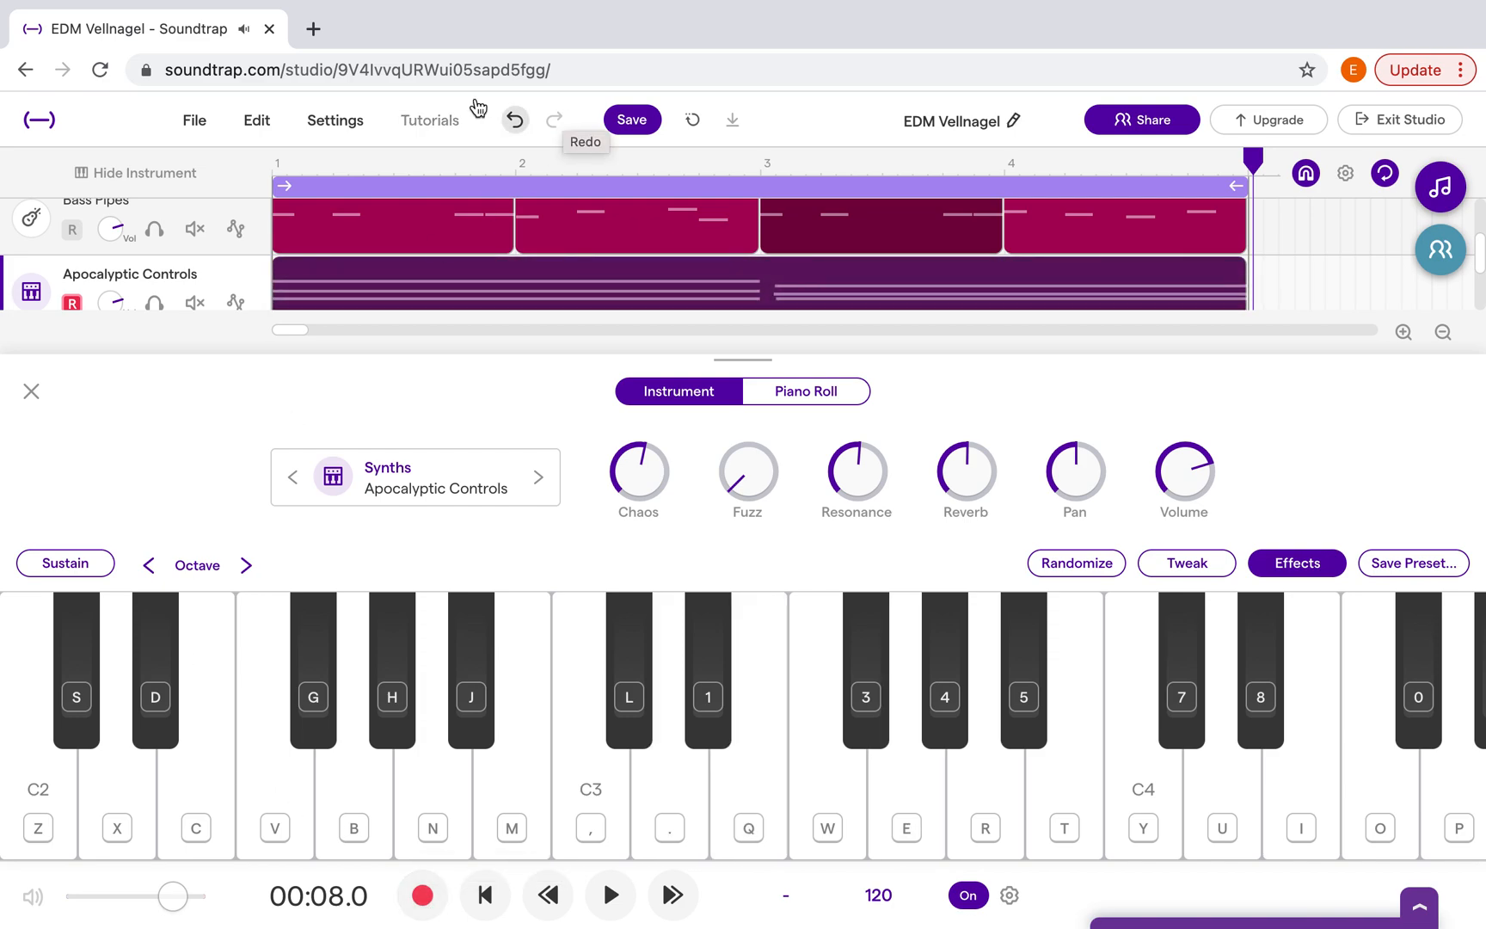
pyautogui.click(513, 120)
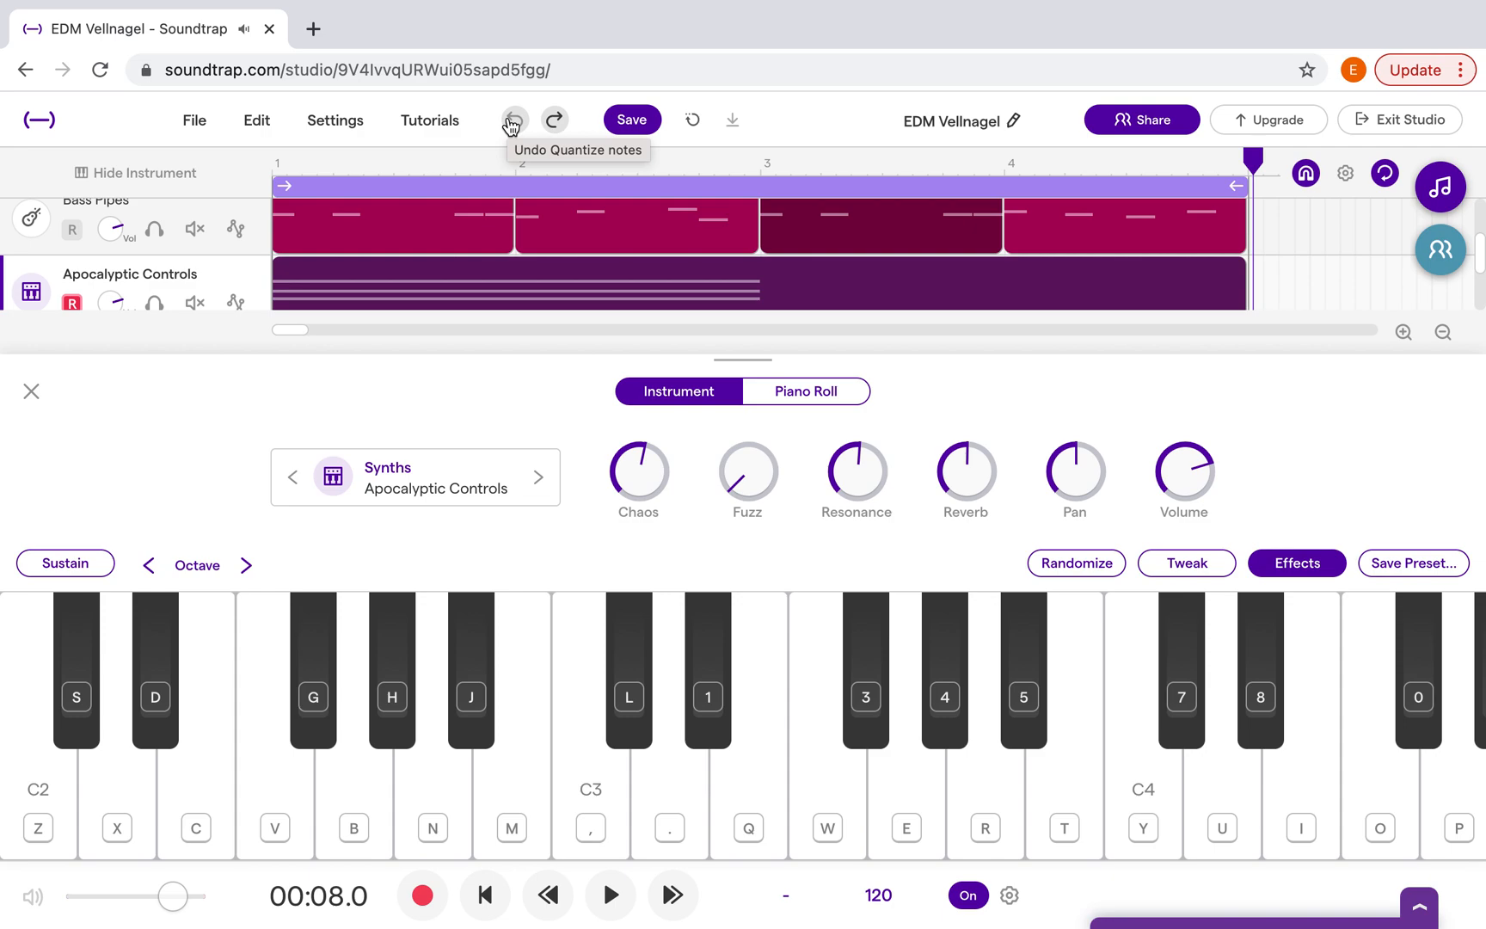
# - Record from the project start, holding the C major triad C3, E3, G3 over bars 3 and 4 of the Apocalyptic Controls track
pyautogui.press(',')
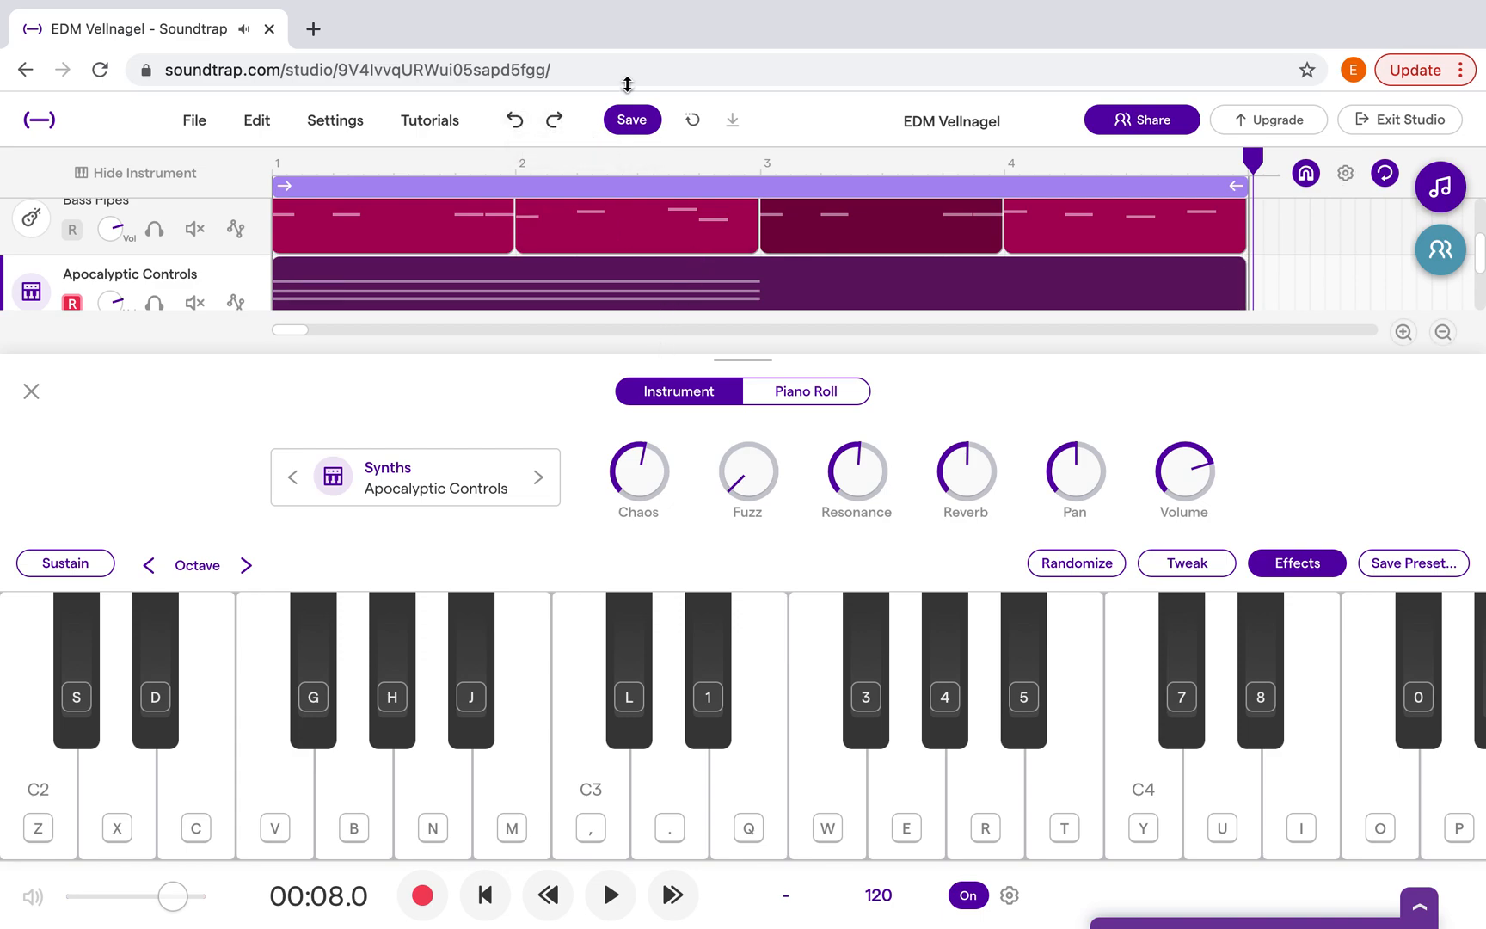
pyautogui.click(280, 168)
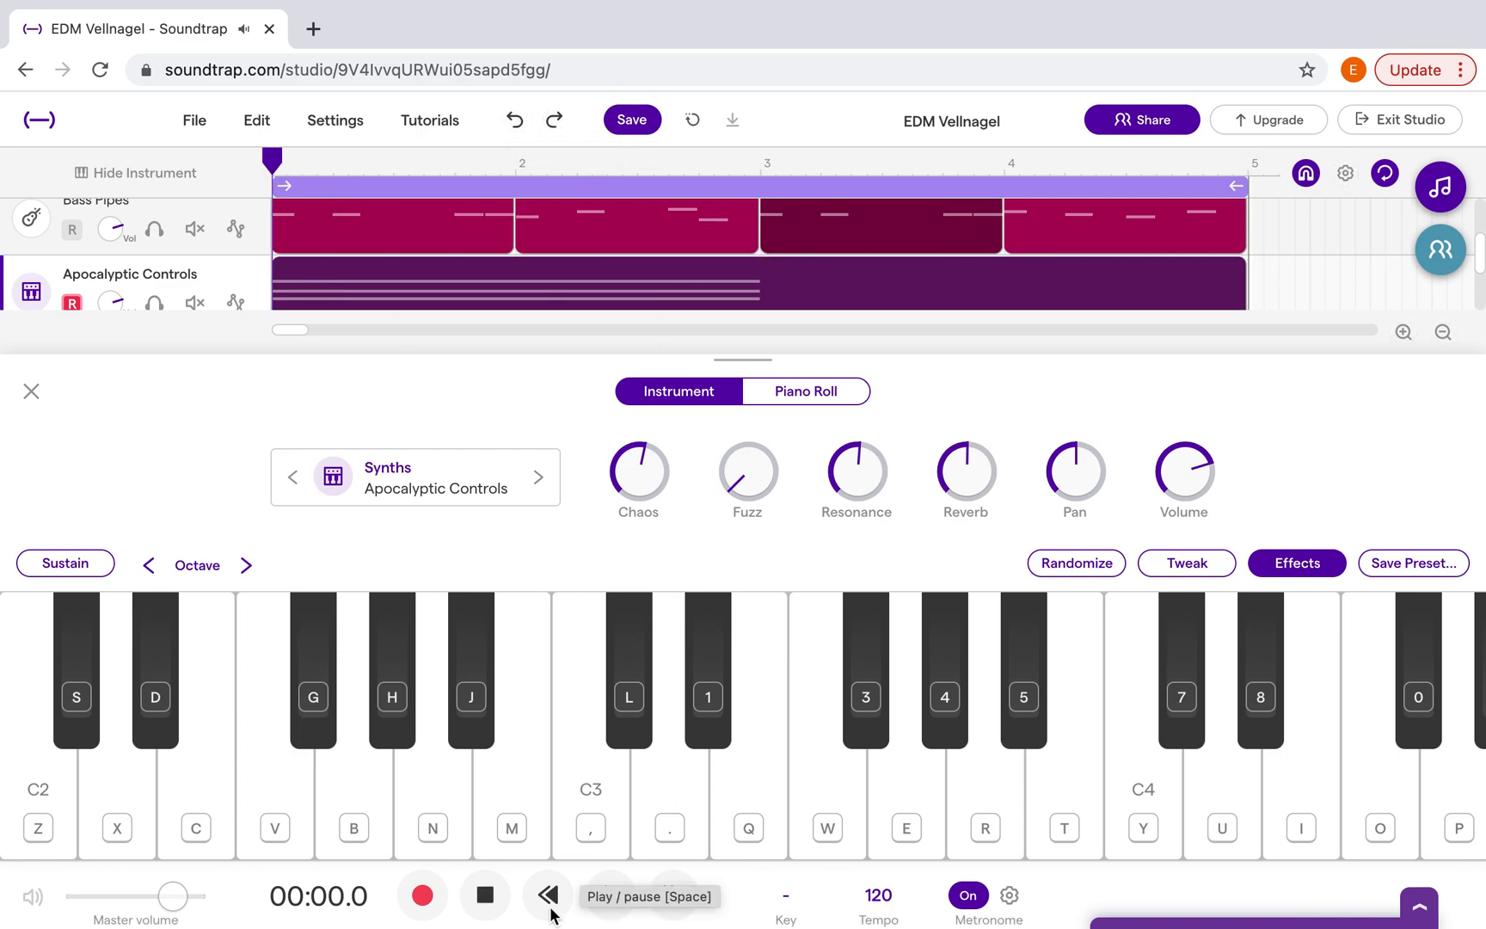
pyautogui.click(422, 894)
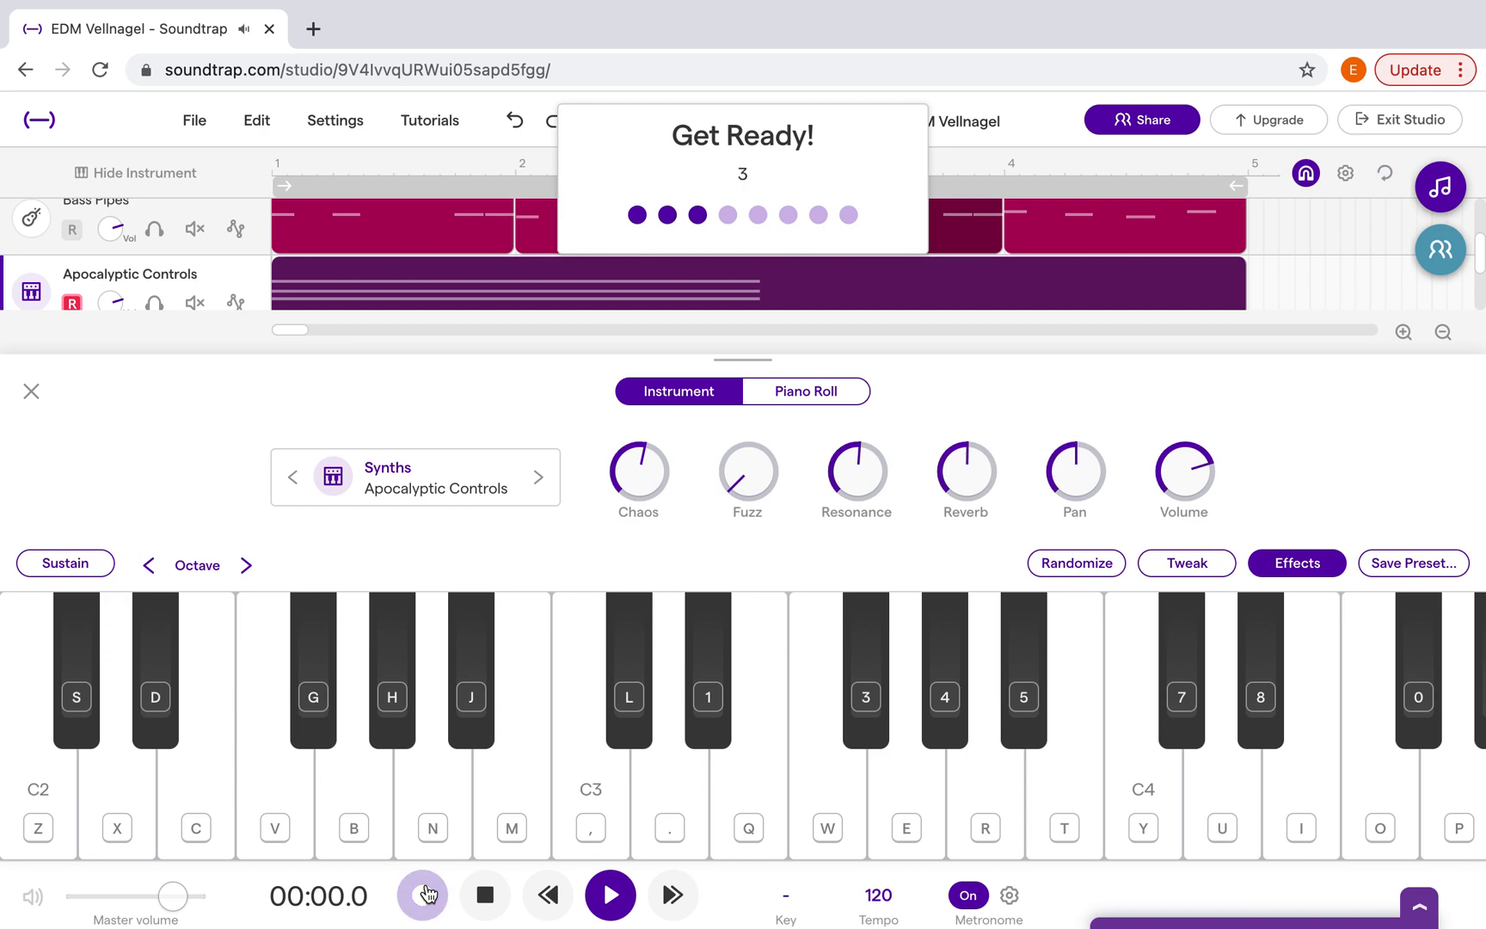
pyautogui.press(',')
pyautogui.press(',')
pyautogui.press('q')
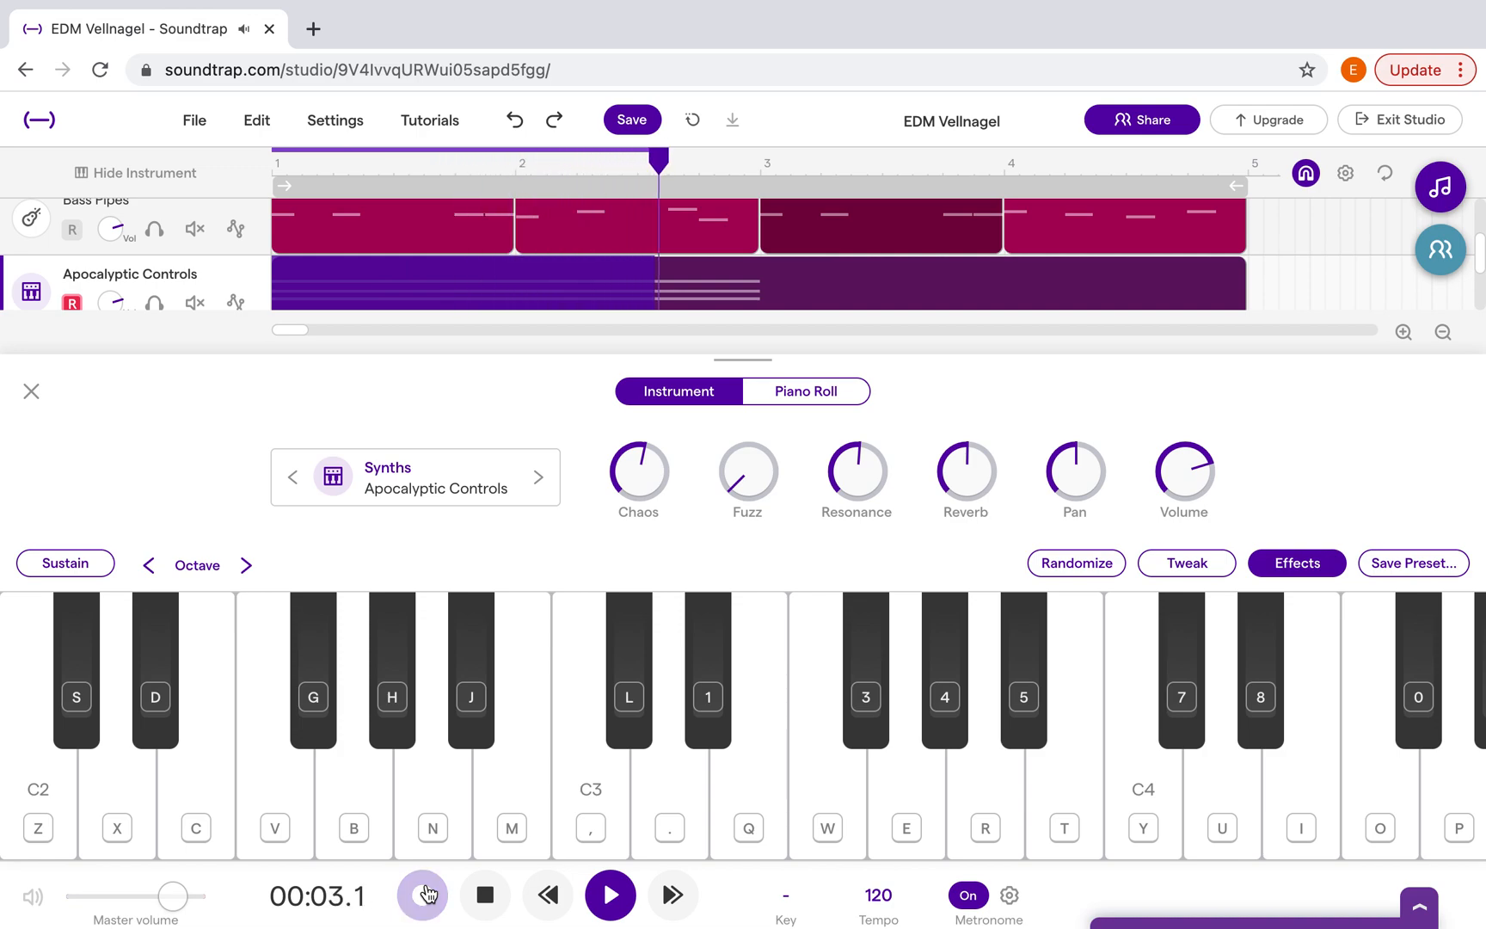
pyautogui.press('q')
pyautogui.press('e')
pyautogui.press(',')
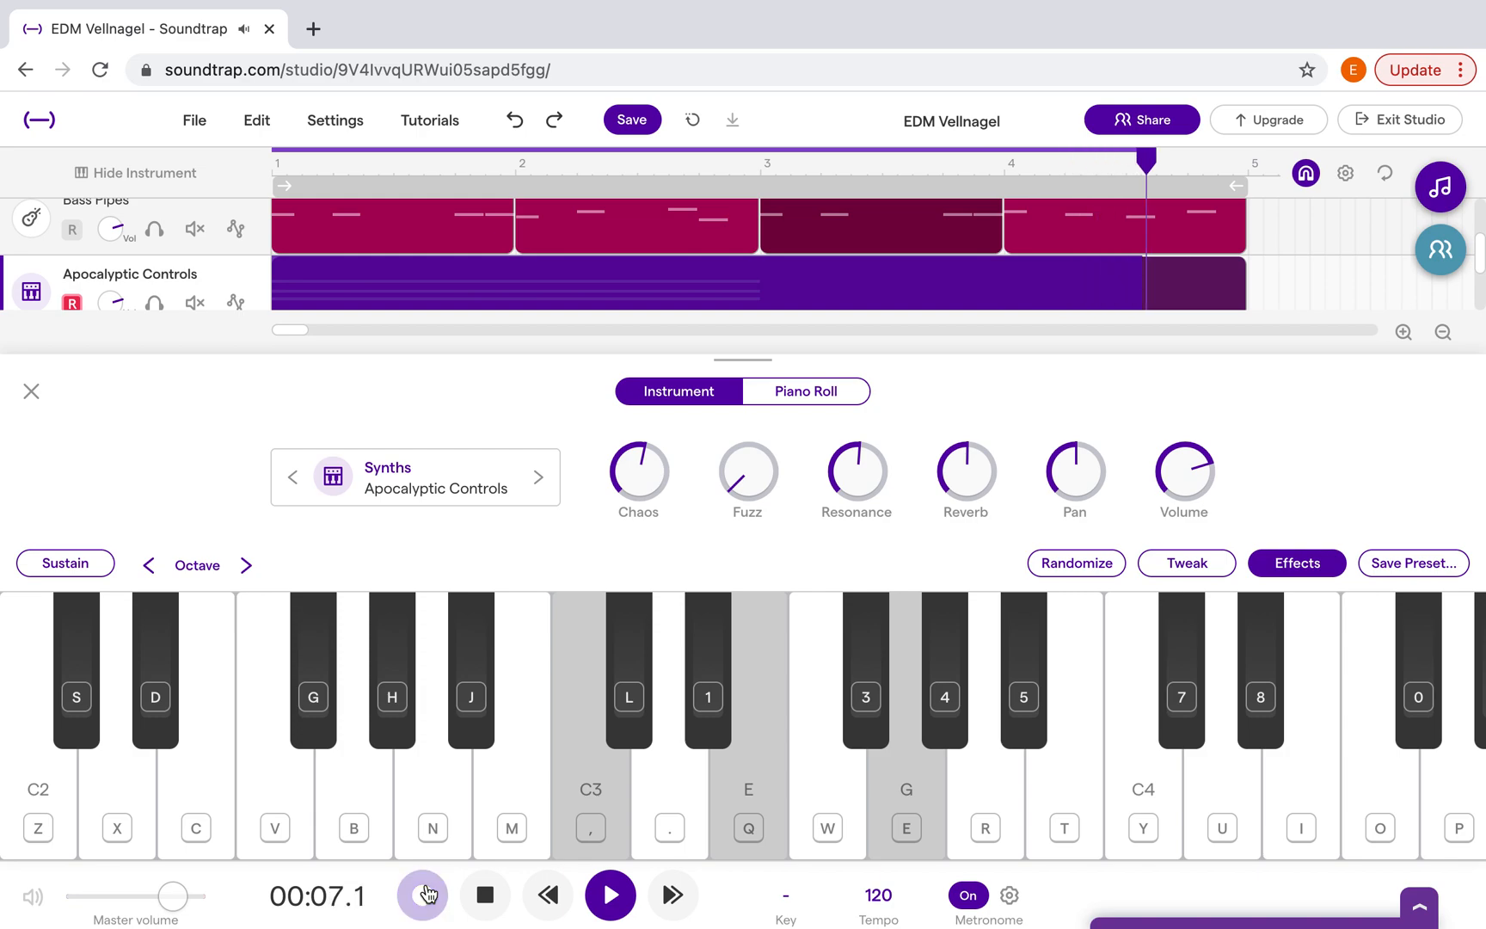
pyautogui.click(424, 894)
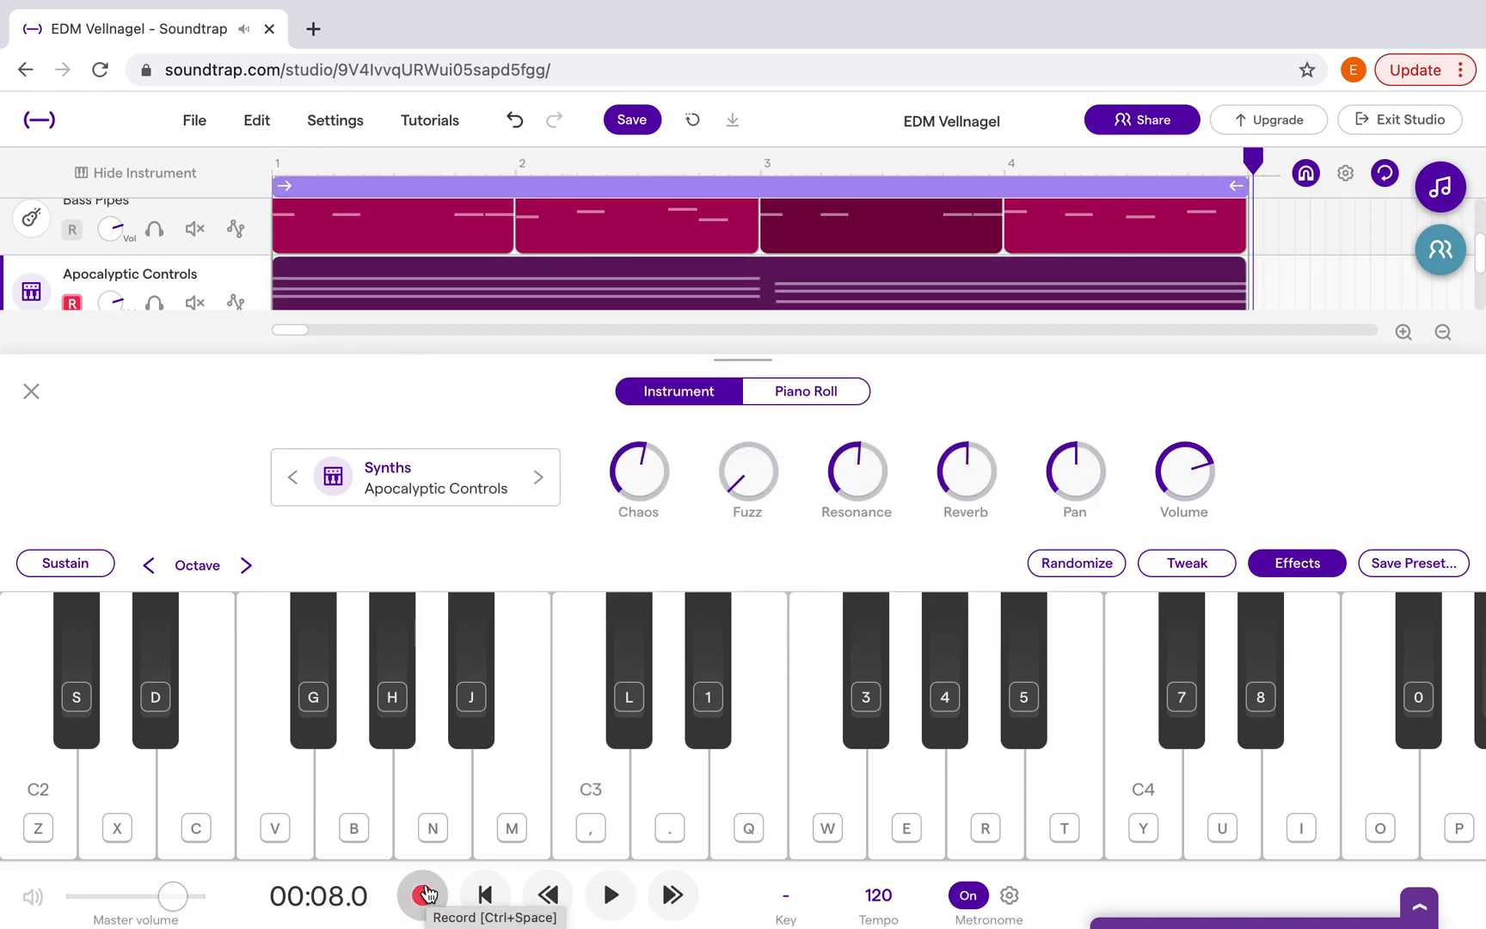
# - Quantize the C major chord's notes in bars 3 and 4 to 1/1 and extend their ends to the end of bar 4
pyautogui.click(798, 394)
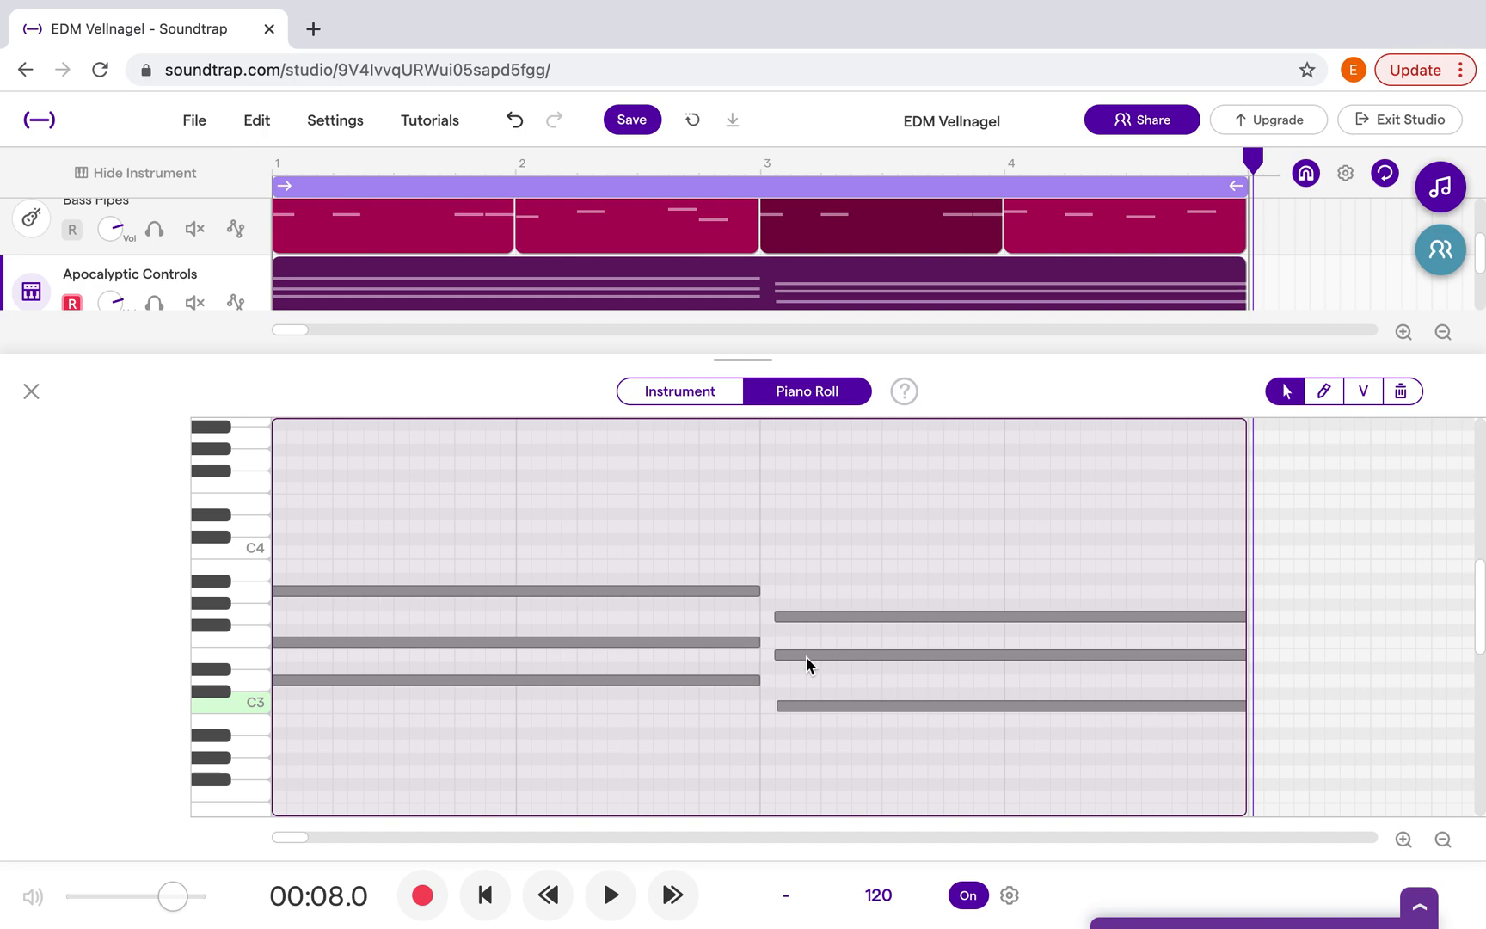
pyautogui.moveTo(874, 536); pyautogui.dragTo(883, 741)
pyautogui.rightClick(873, 731)
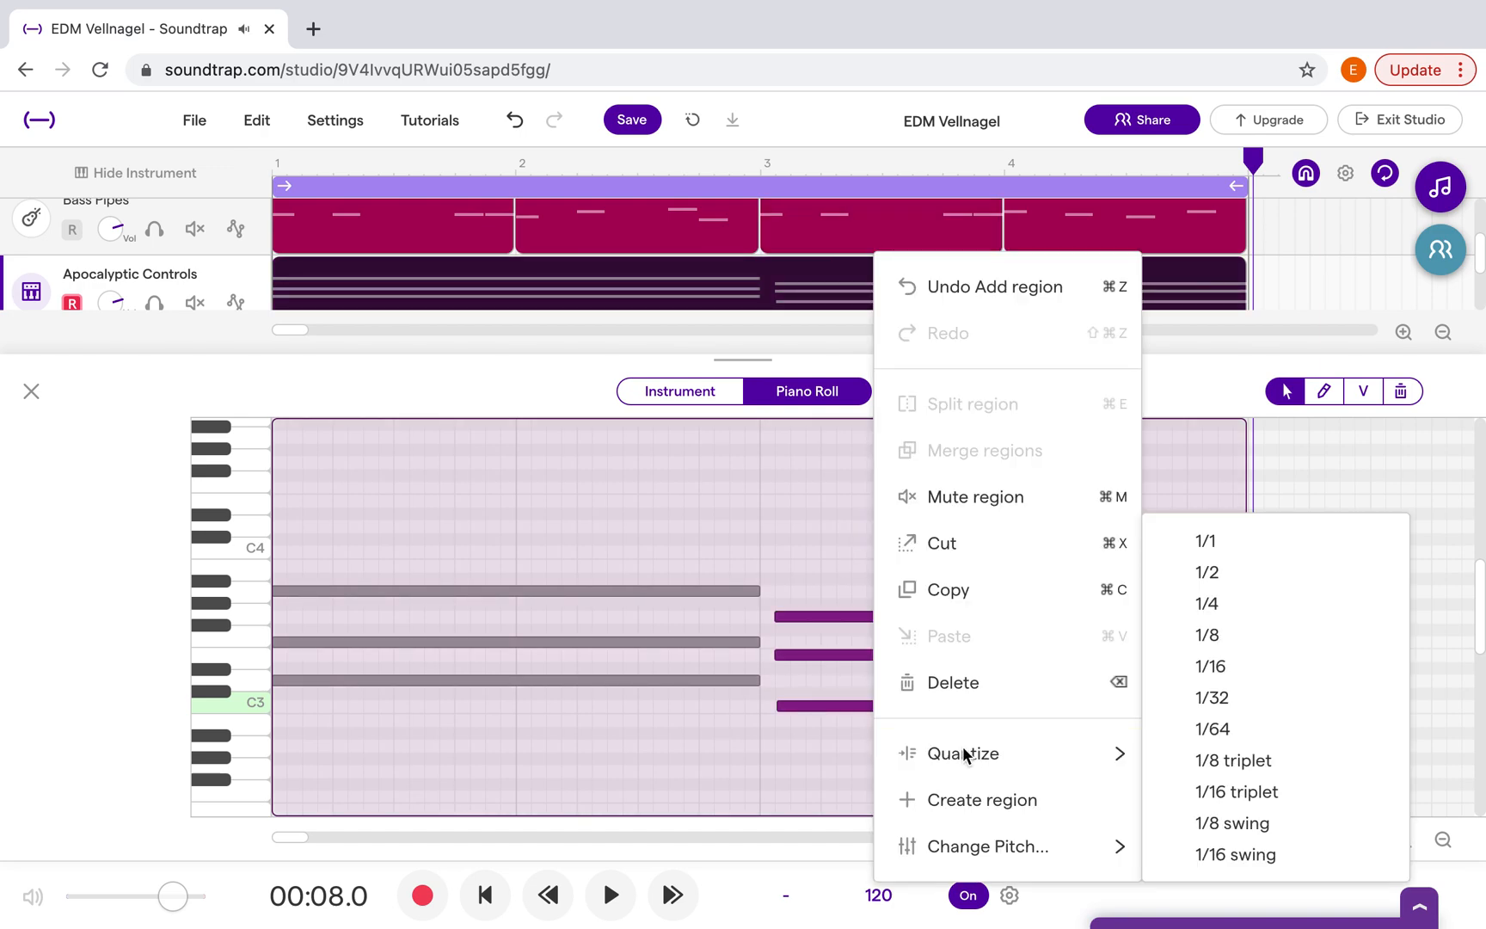
pyautogui.moveTo(1056, 772)
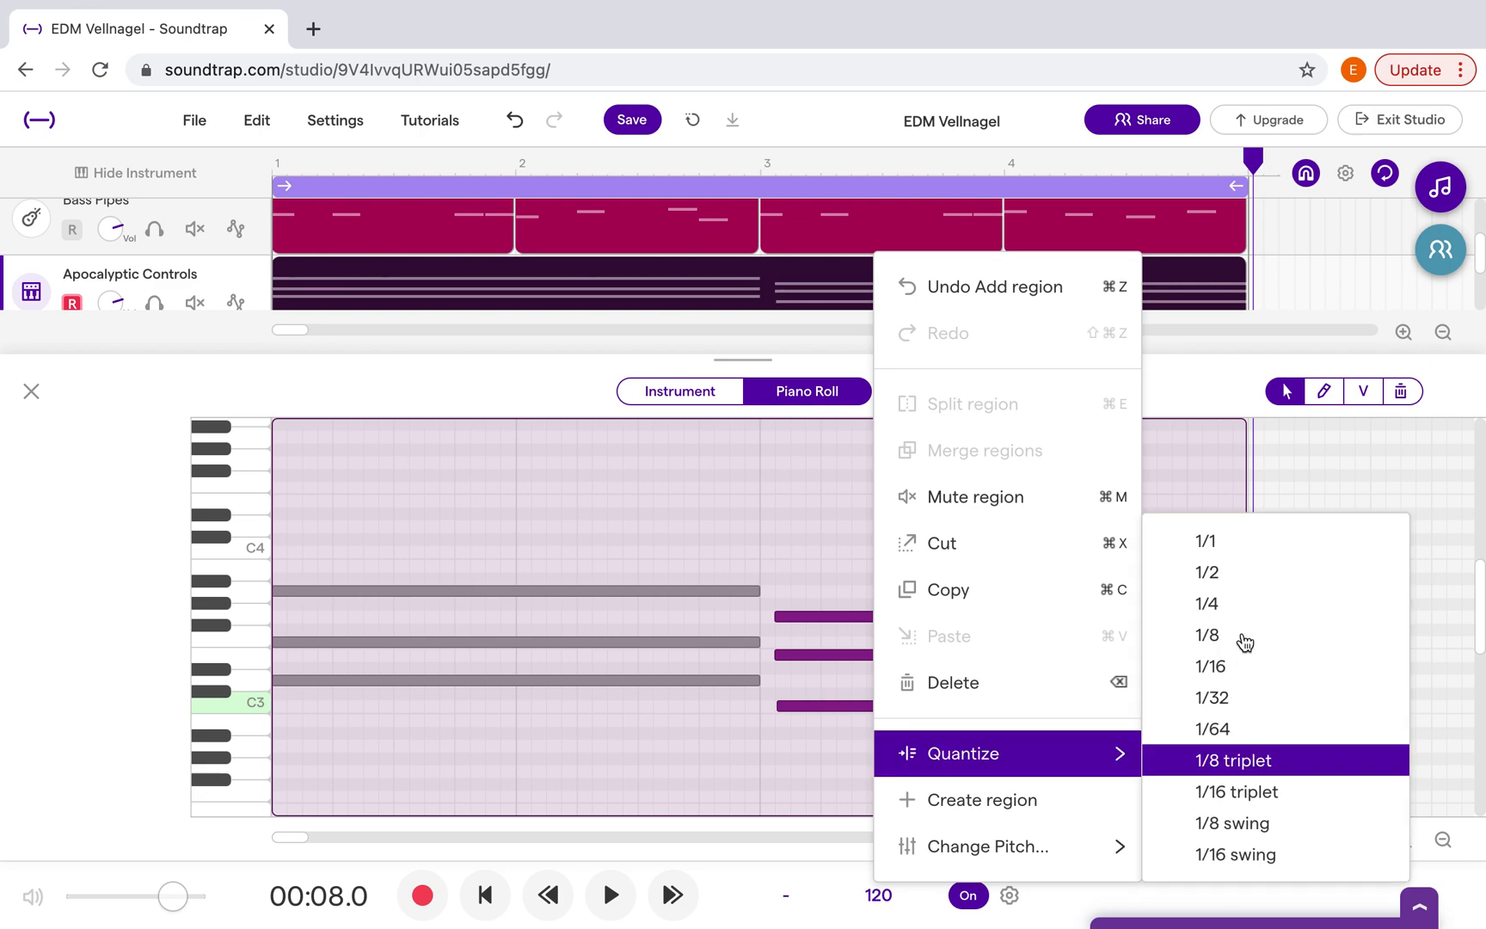
pyautogui.click(1228, 551)
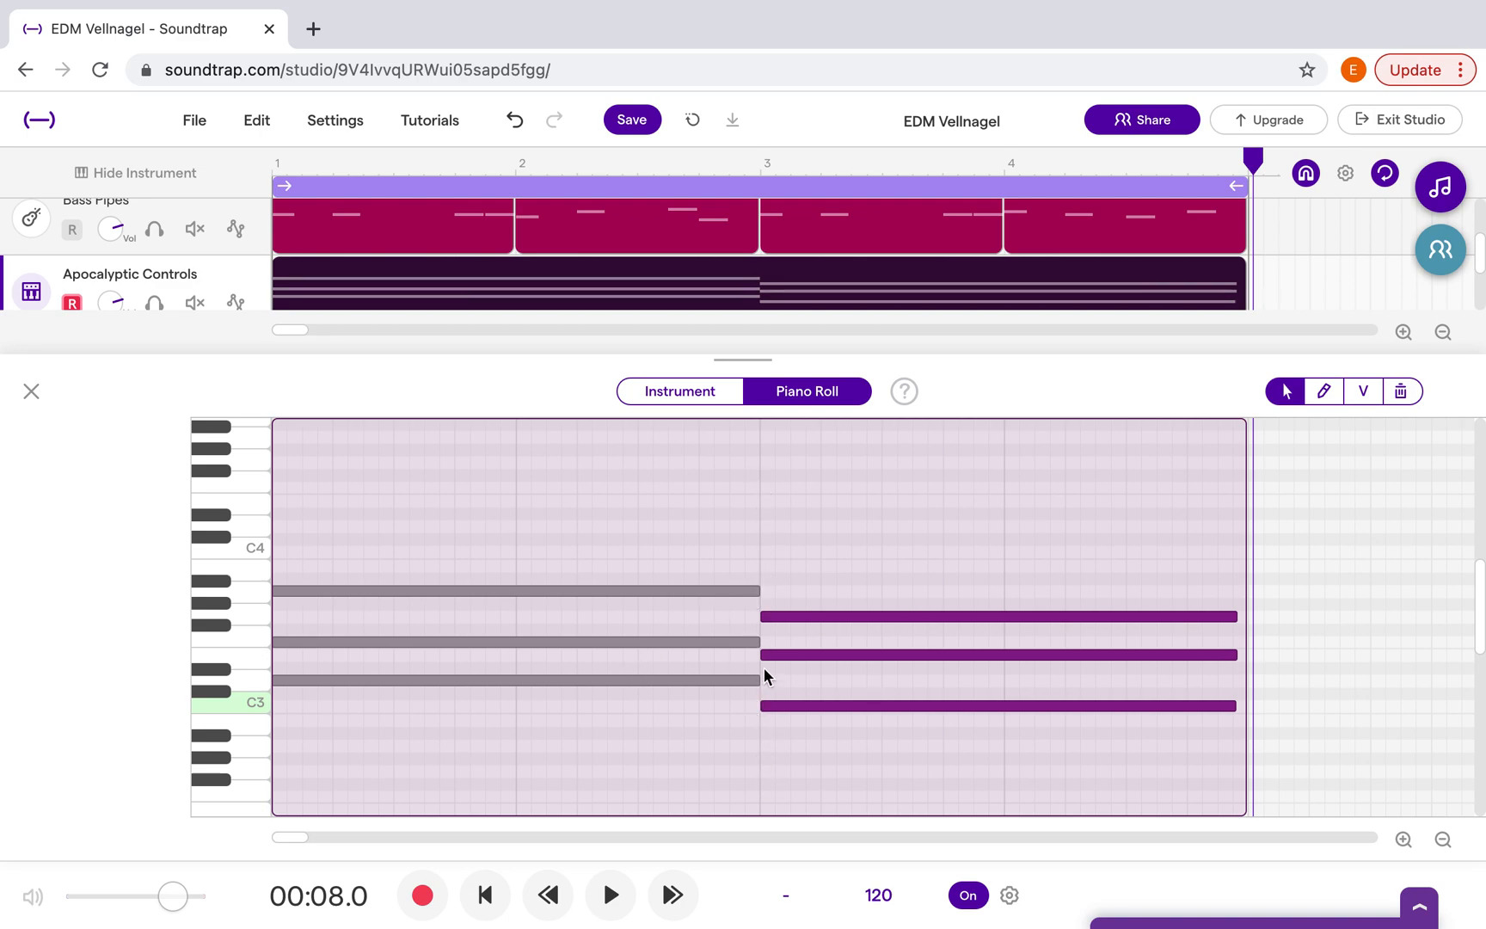
pyautogui.moveTo(1213, 591); pyautogui.dragTo(1241, 708)
# - Play the project from the start to check the two quantized triads with the bass line
pyautogui.click(503, 899)
pyautogui.click(611, 898)
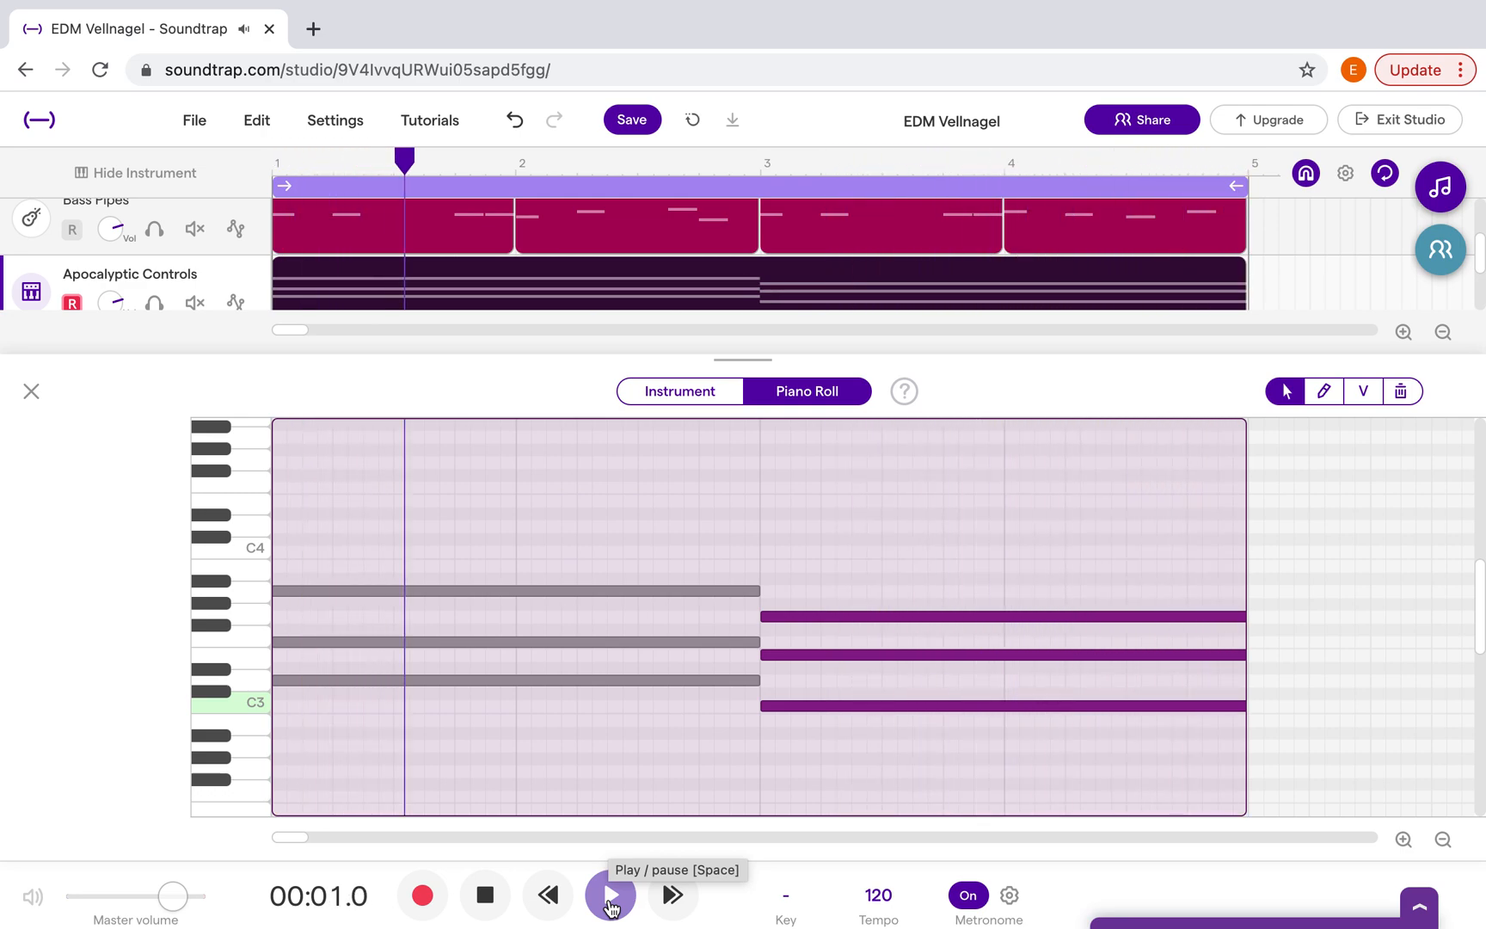
pyautogui.click(611, 903)
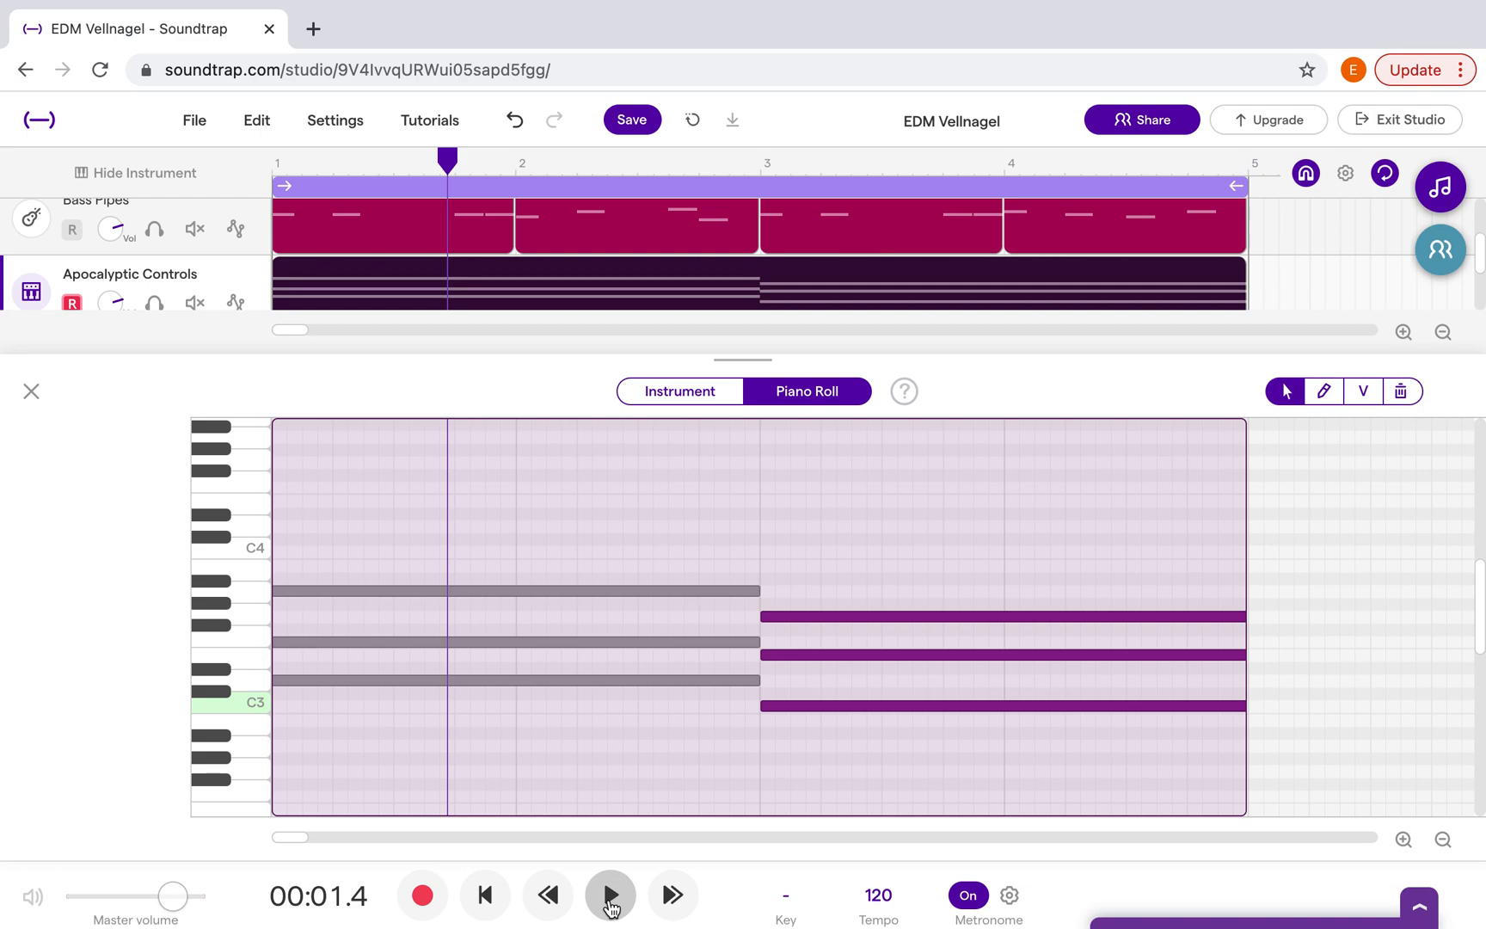
# - Add A2 and D4 to the D minor chord in bars 1–2, and G2 and C4 to the C major chord in bars 3–4
pyautogui.click(257, 644)
pyautogui.click(258, 592)
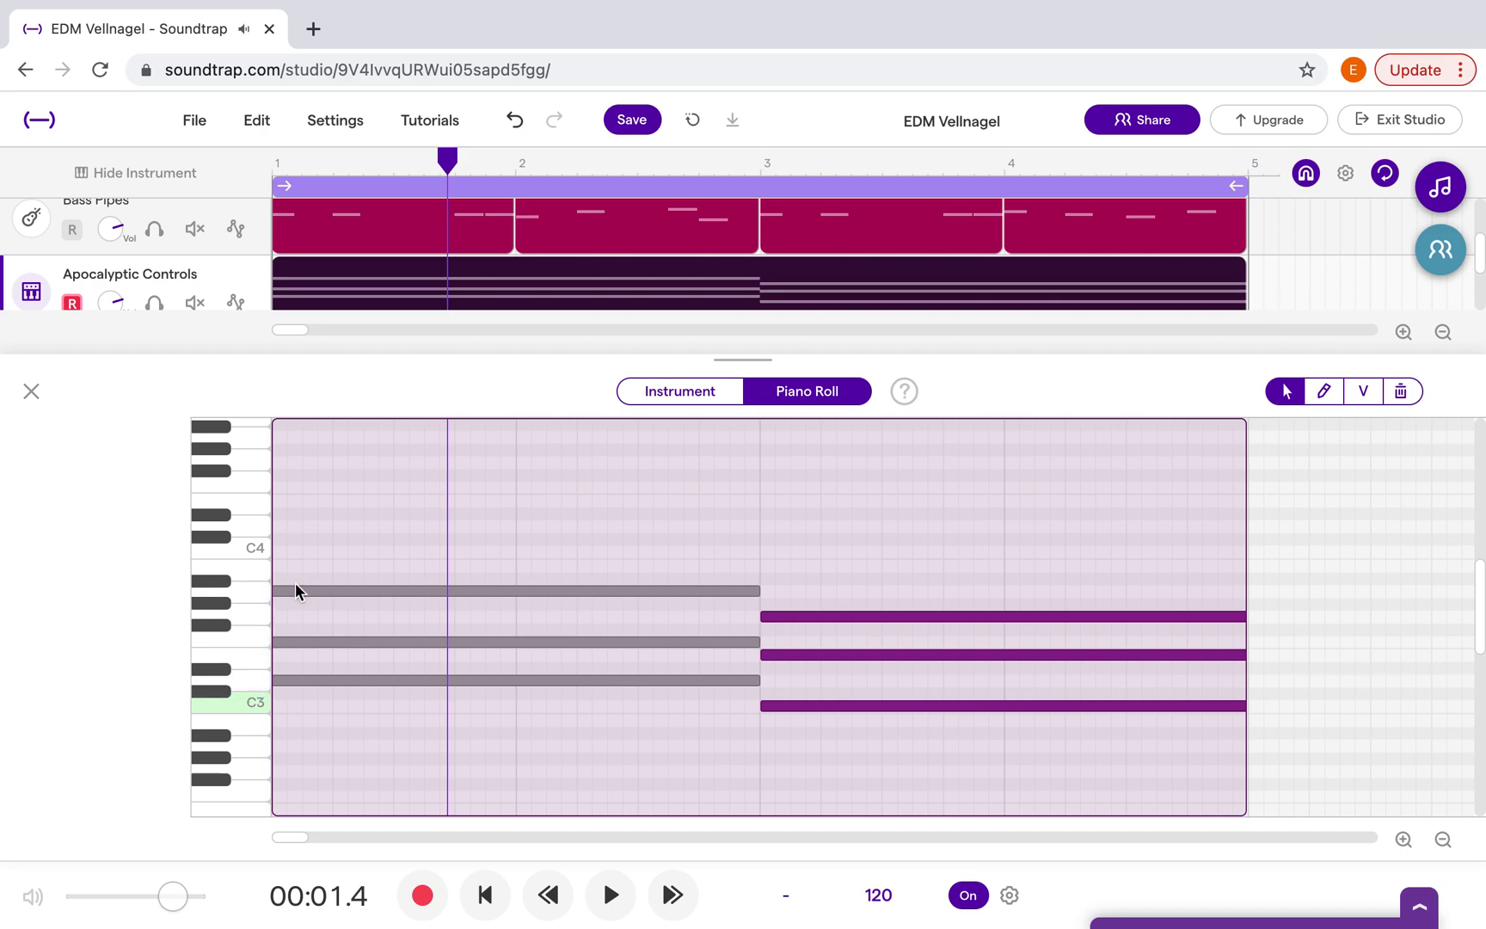
pyautogui.press('space')
pyautogui.doubleClick(278, 524)
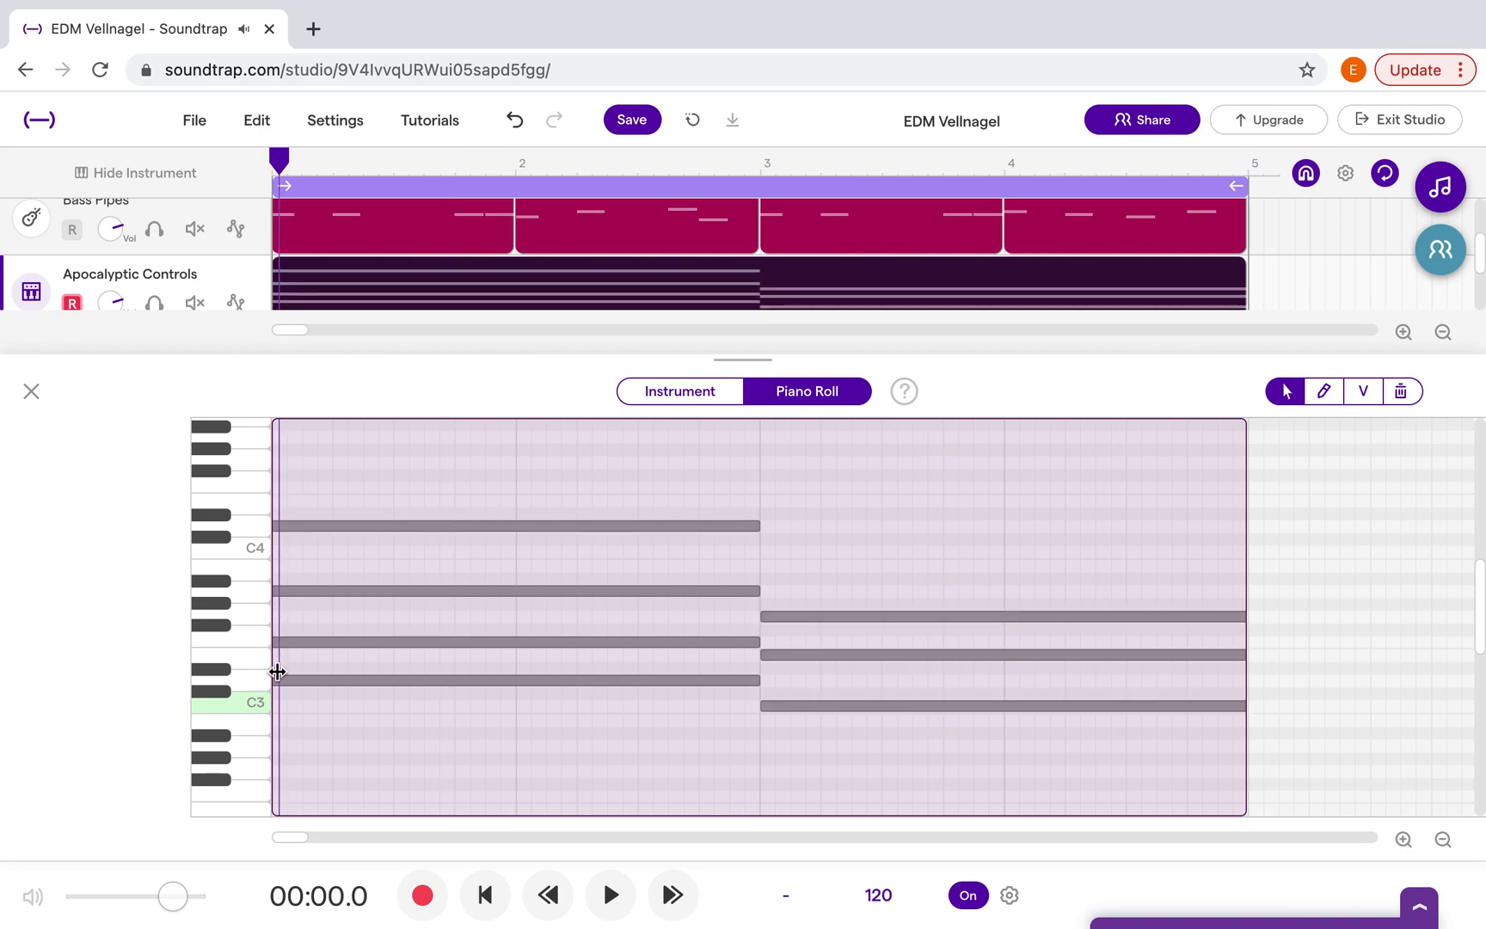
pyautogui.doubleClick(280, 745)
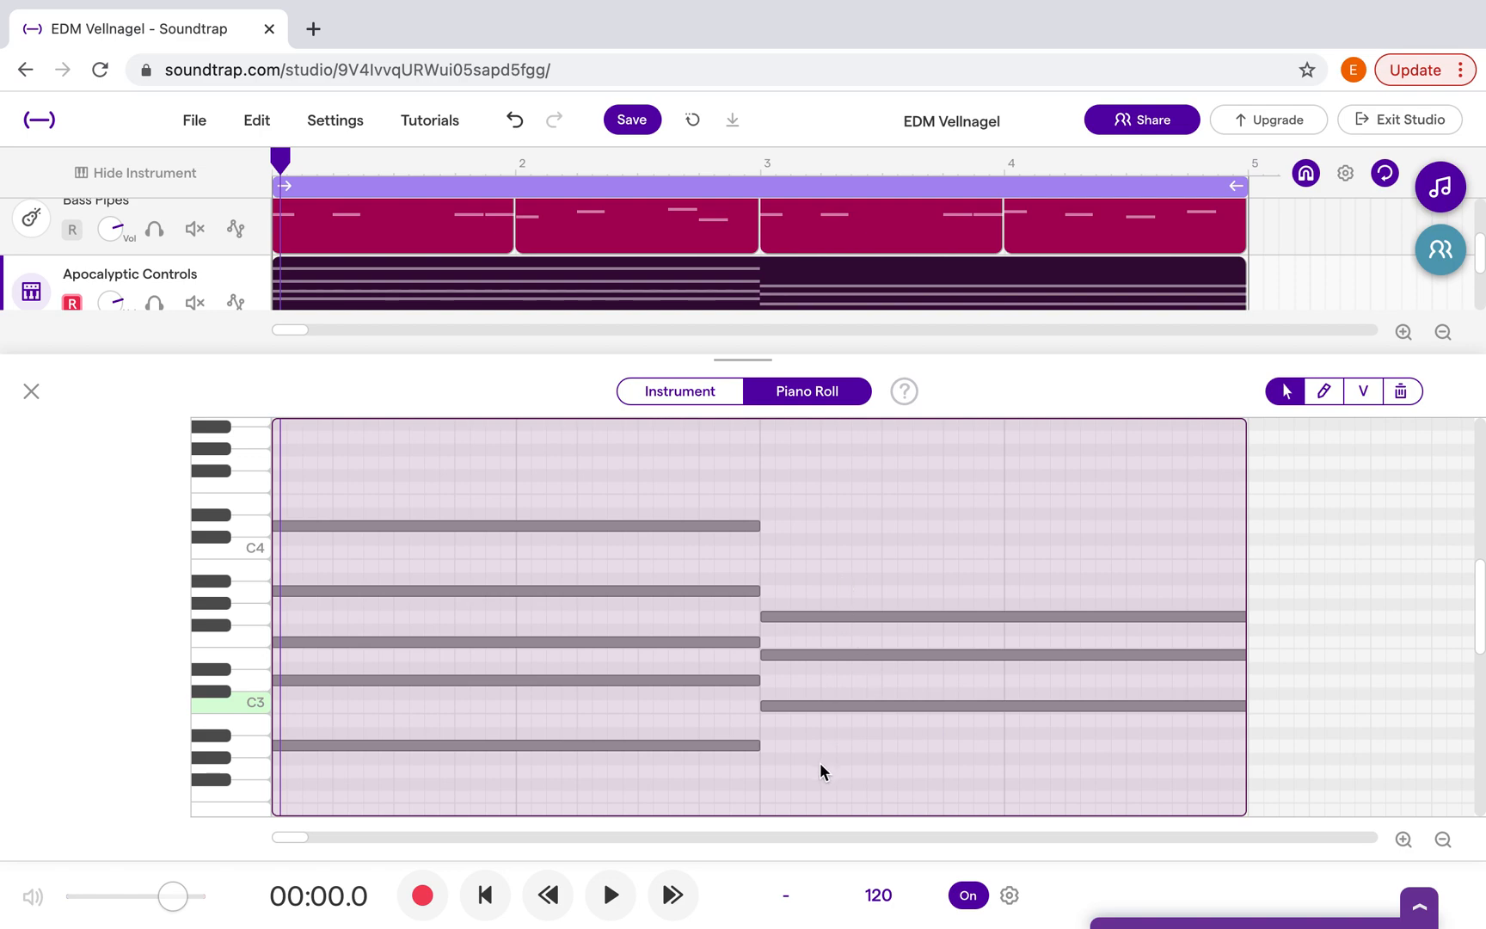
pyautogui.doubleClick(766, 769)
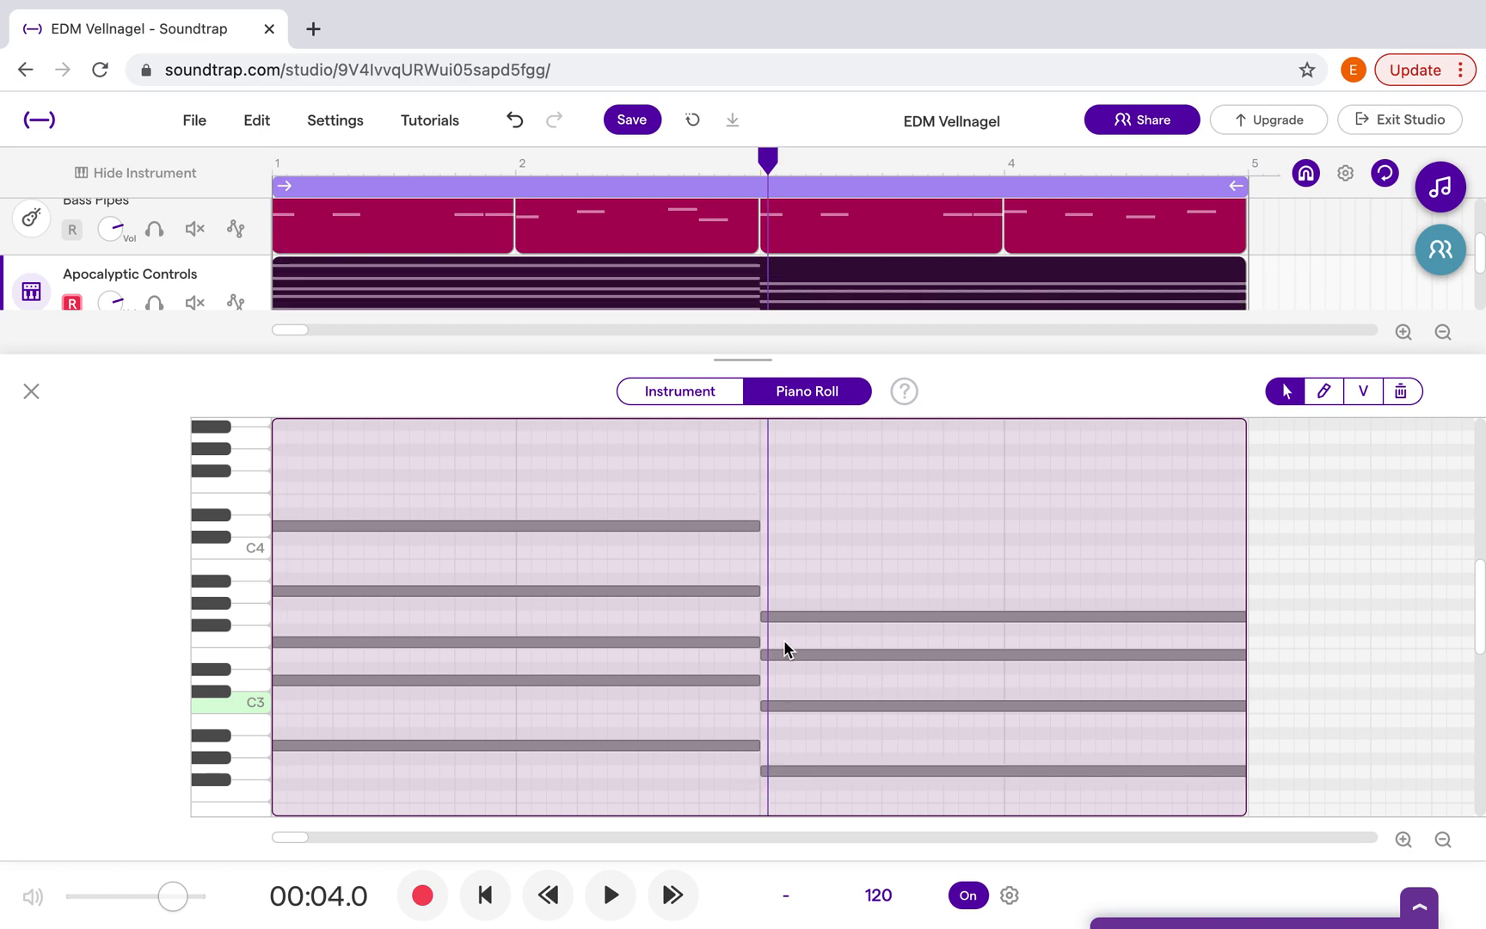
pyautogui.doubleClick(765, 553)
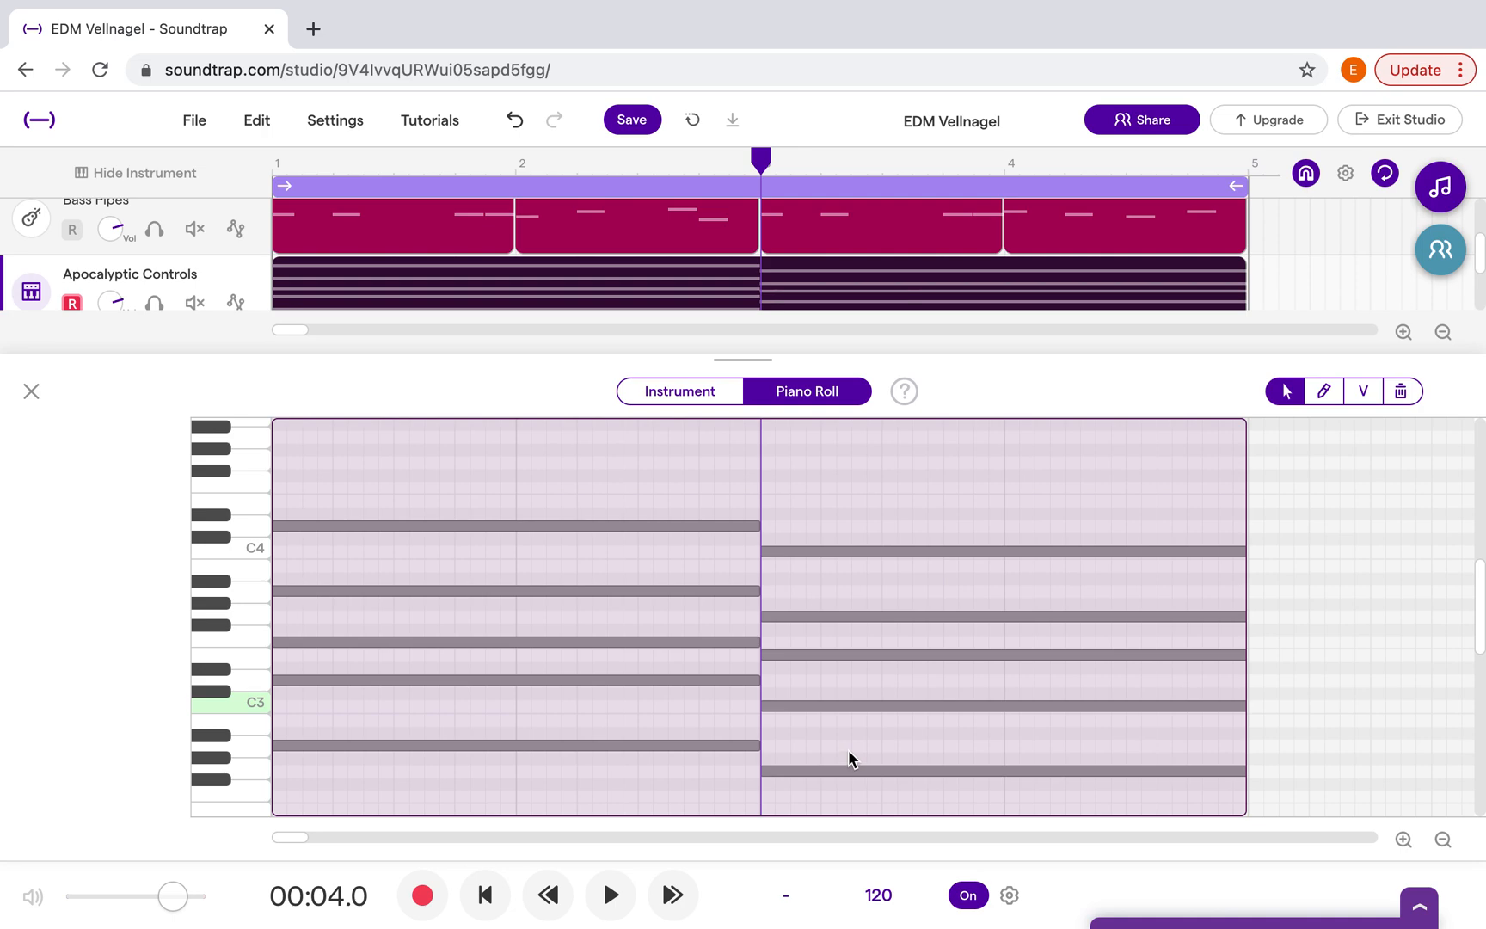
# - Play the project from the start to listen to the thickened five-note chords
pyautogui.click(485, 895)
pyautogui.click(610, 899)
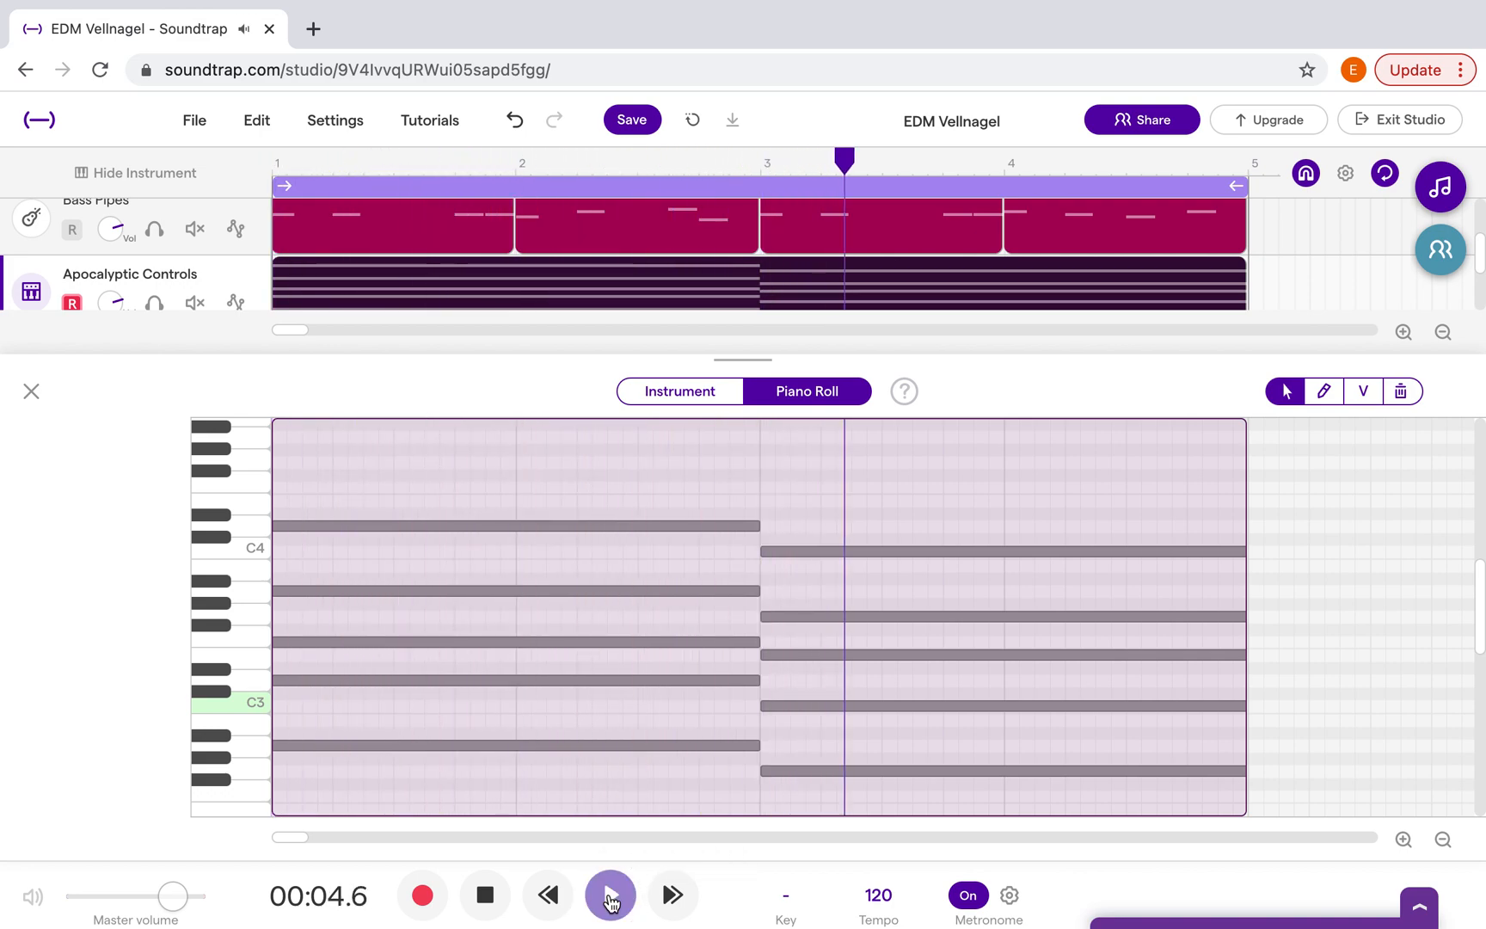
pyautogui.click(610, 898)
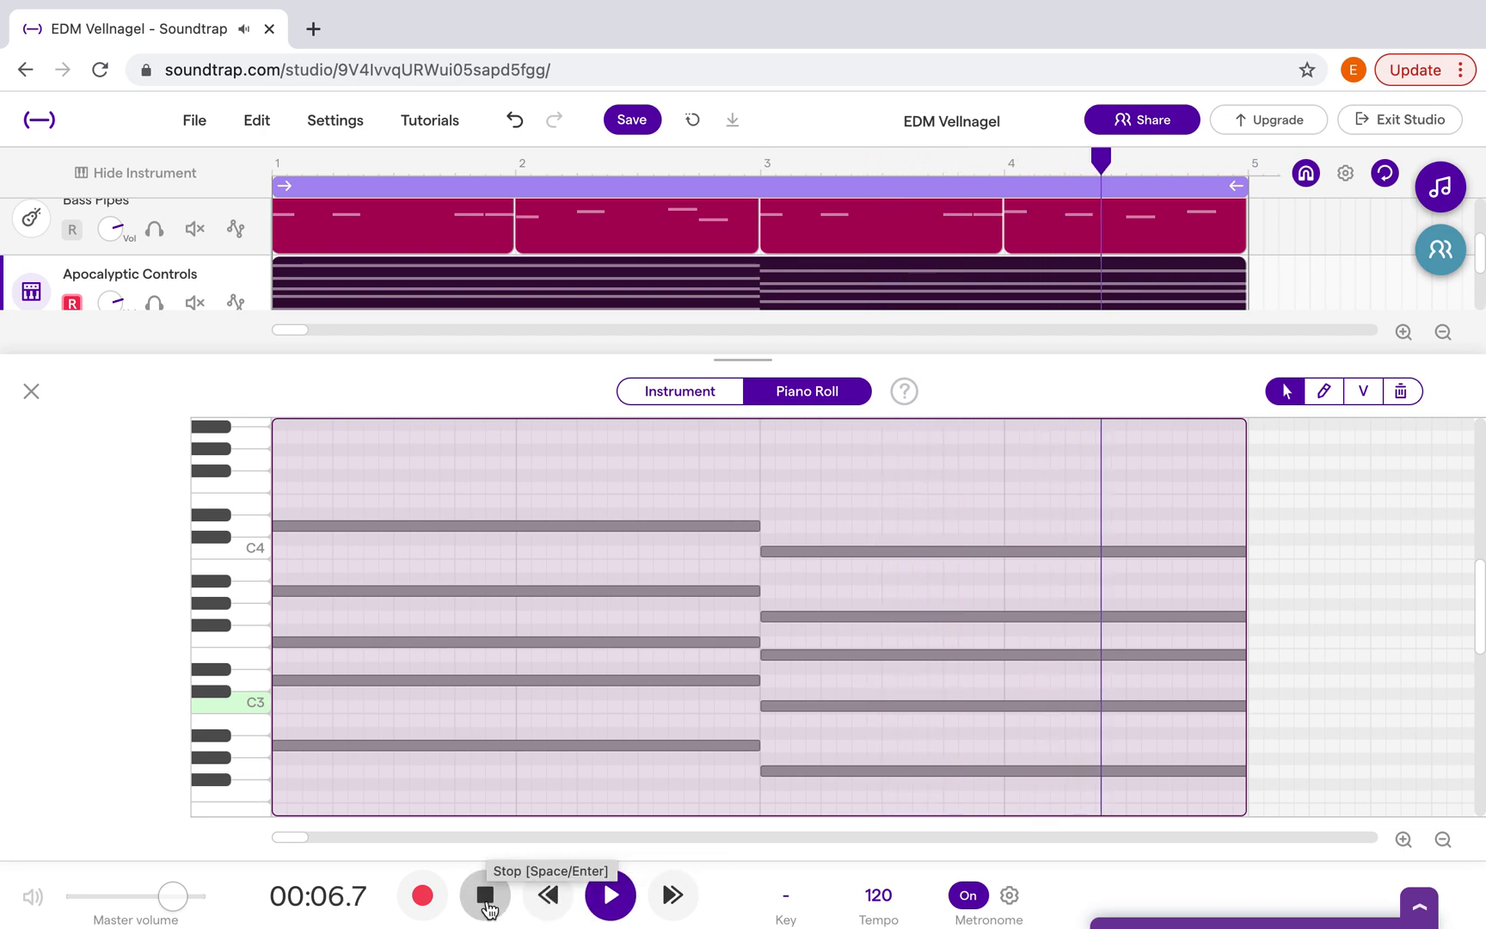
pyautogui.click(486, 907)
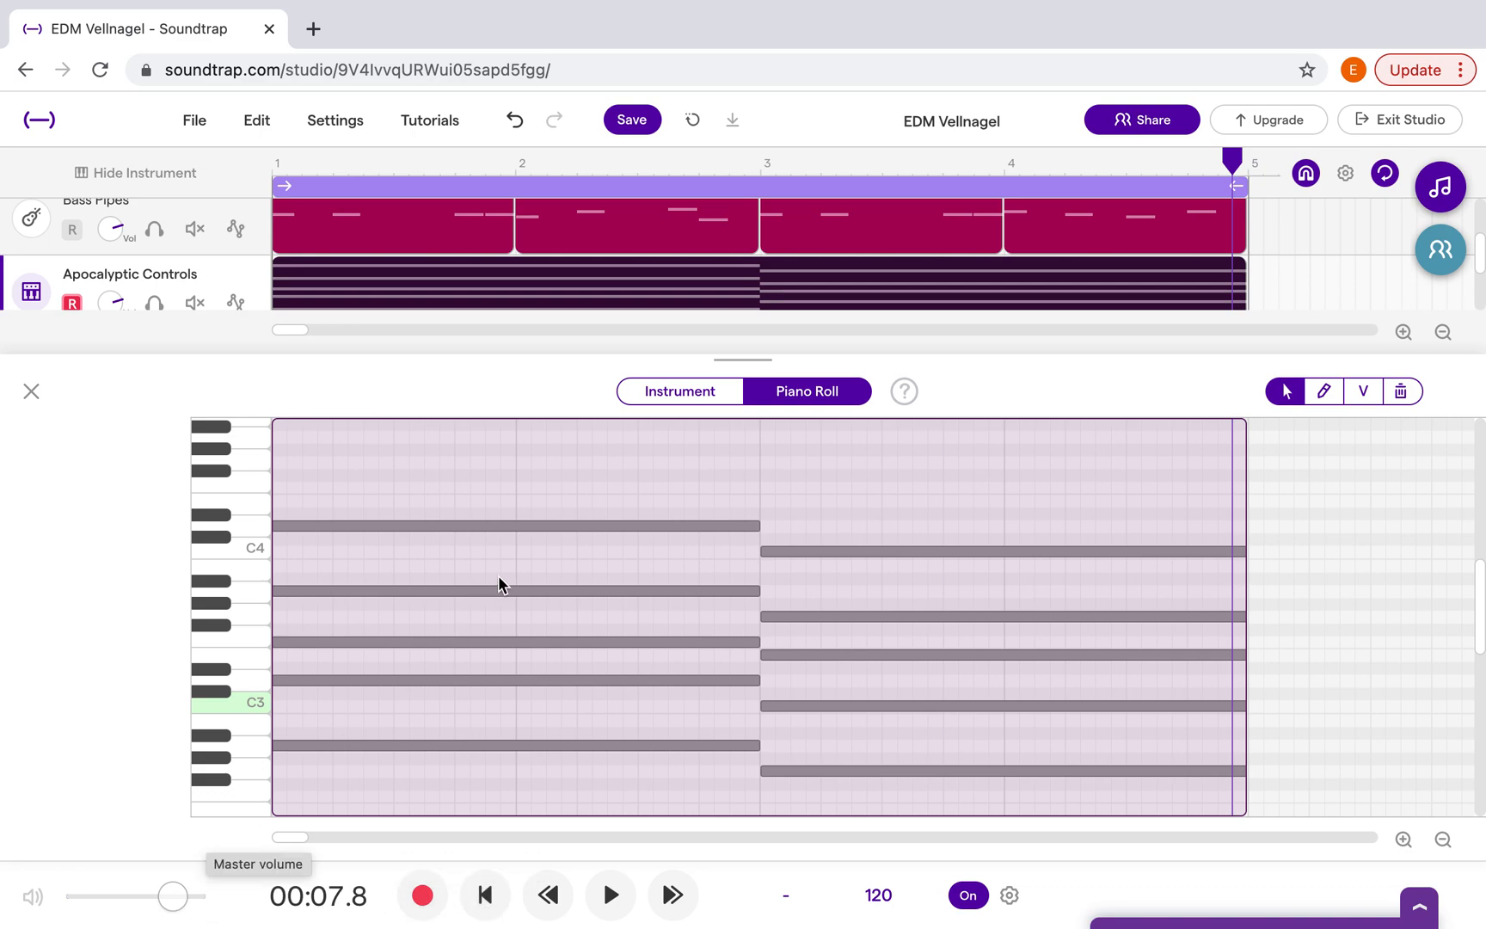
# - Select all five D minor chord notes and shorten them to three beats from the start of bar 1
pyautogui.moveTo(616, 478); pyautogui.dragTo(619, 624)
pyautogui.moveTo(650, 764); pyautogui.dragTo(655, 785)
pyautogui.moveTo(757, 745); pyautogui.dragTo(450, 721)
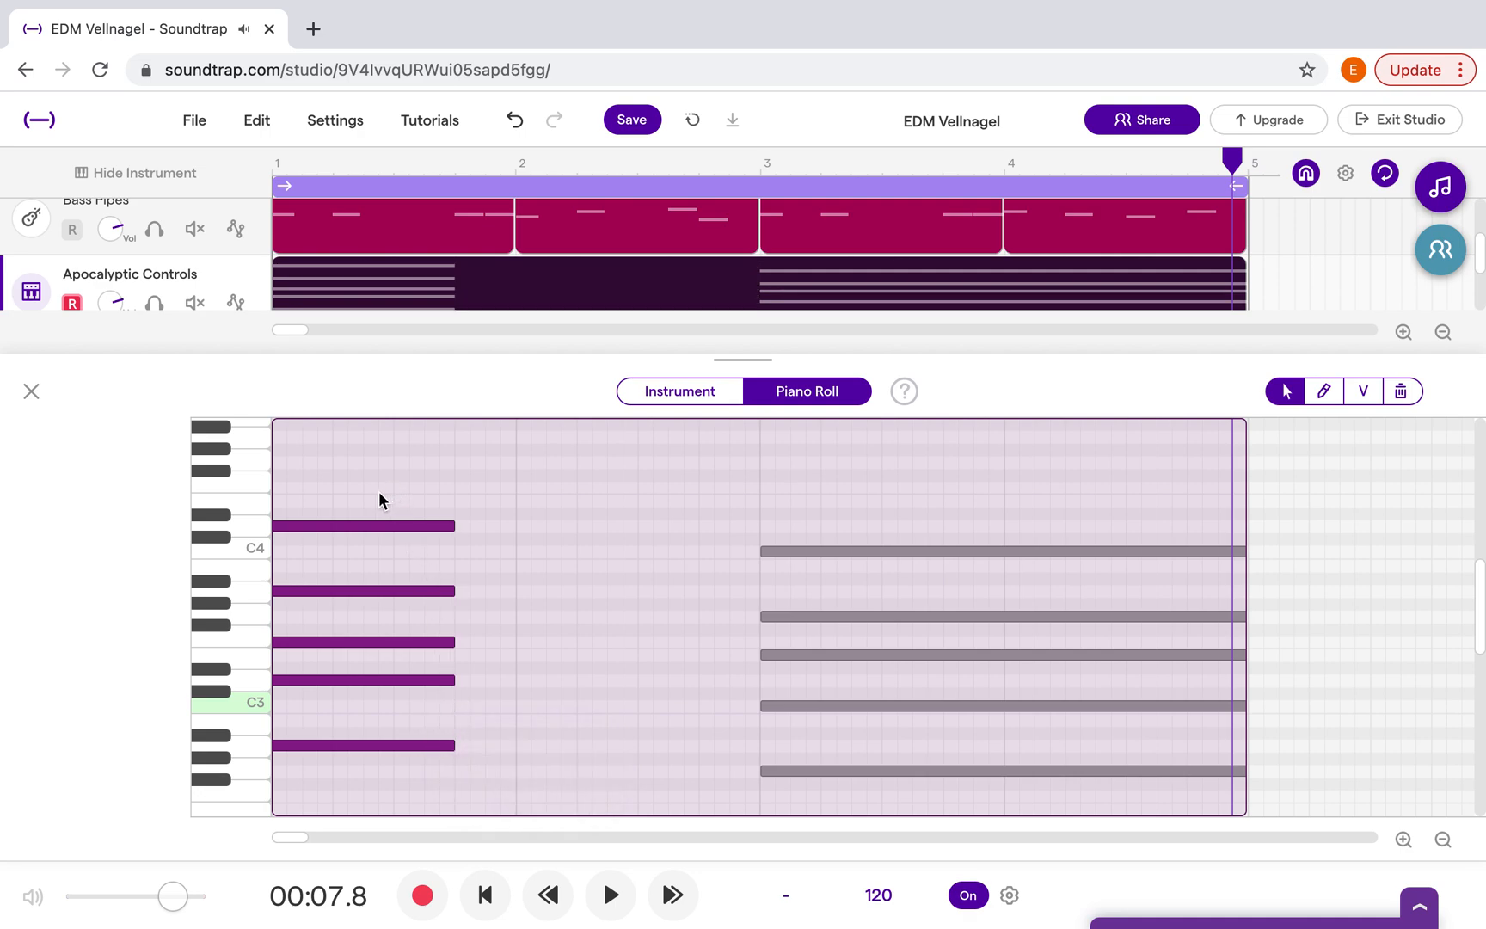
# - Try pasting a copy of the three-beat D minor chord near the end of bar 1, and undo the paste
pyautogui.click(486, 533)
pyautogui.press('super+v')
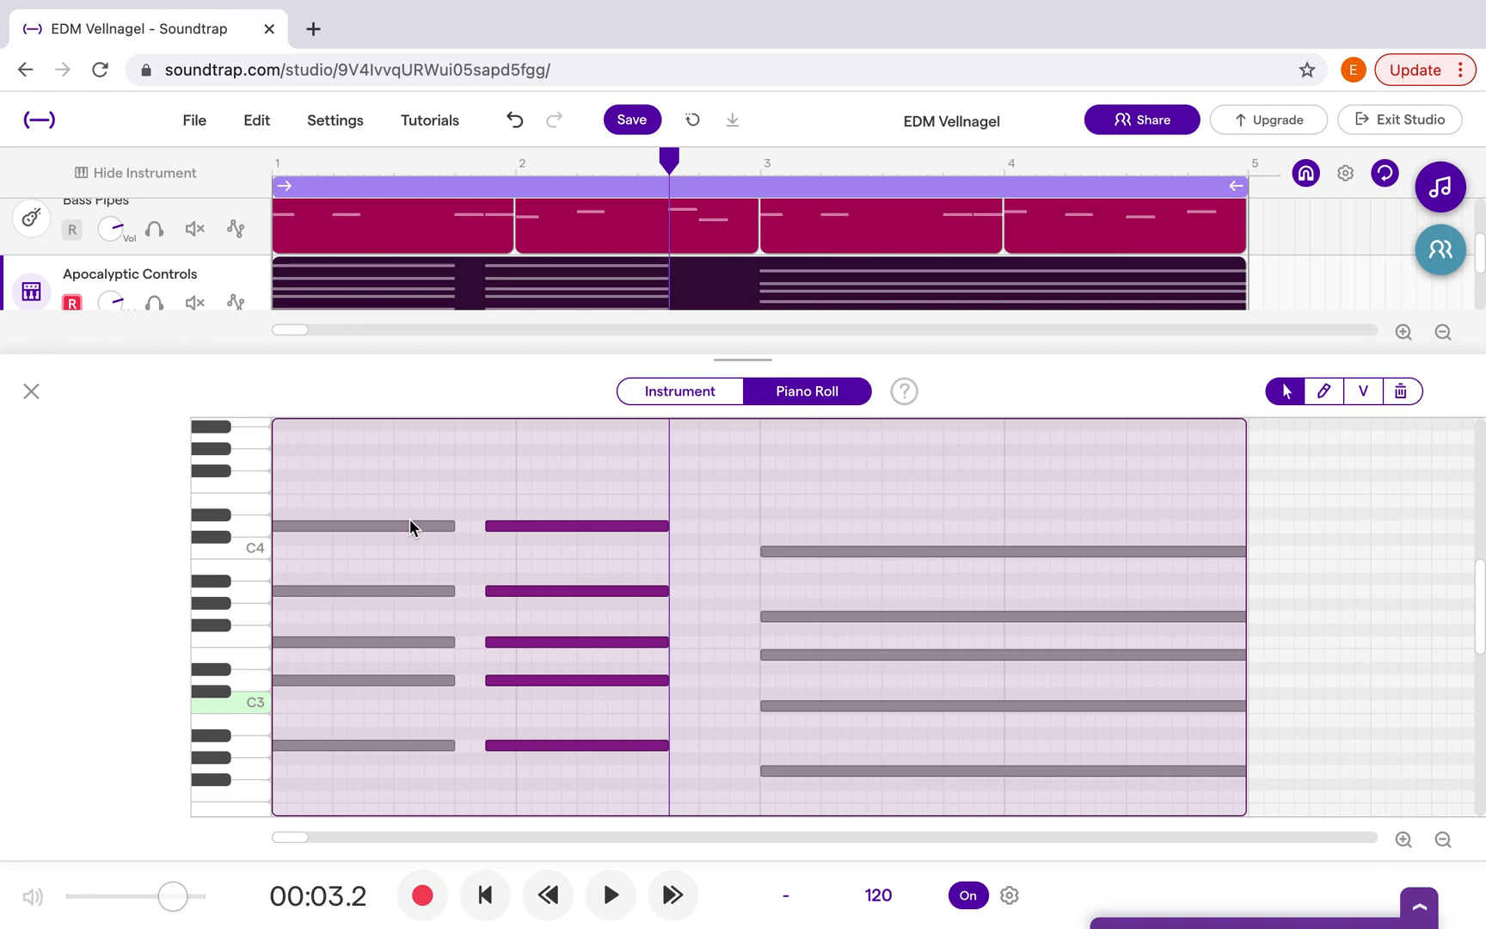
pyautogui.click(514, 120)
# - Shorten the first D minor chord's five notes to two beats, up to the middle of bar 1
pyautogui.moveTo(405, 490); pyautogui.dragTo(426, 761)
pyautogui.click(424, 761)
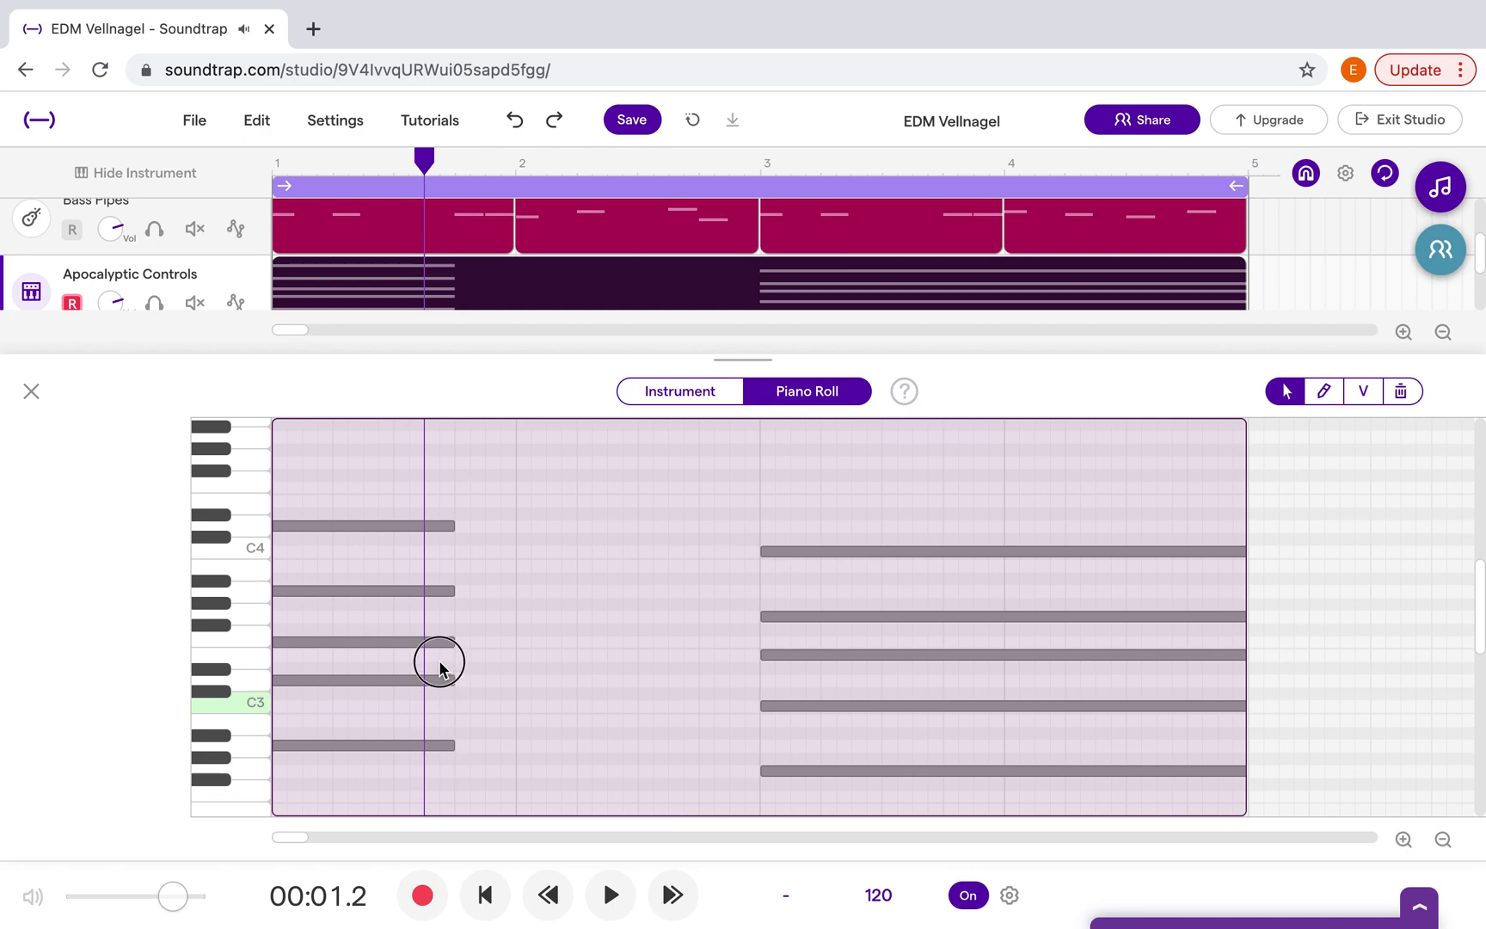
pyautogui.moveTo(440, 667); pyautogui.dragTo(425, 491)
pyautogui.click(431, 747)
pyautogui.moveTo(431, 747); pyautogui.dragTo(389, 743)
# - Paste the D minor chord two and a half beats into bar 1 and shorten it to end with the bar
pyautogui.click(425, 530)
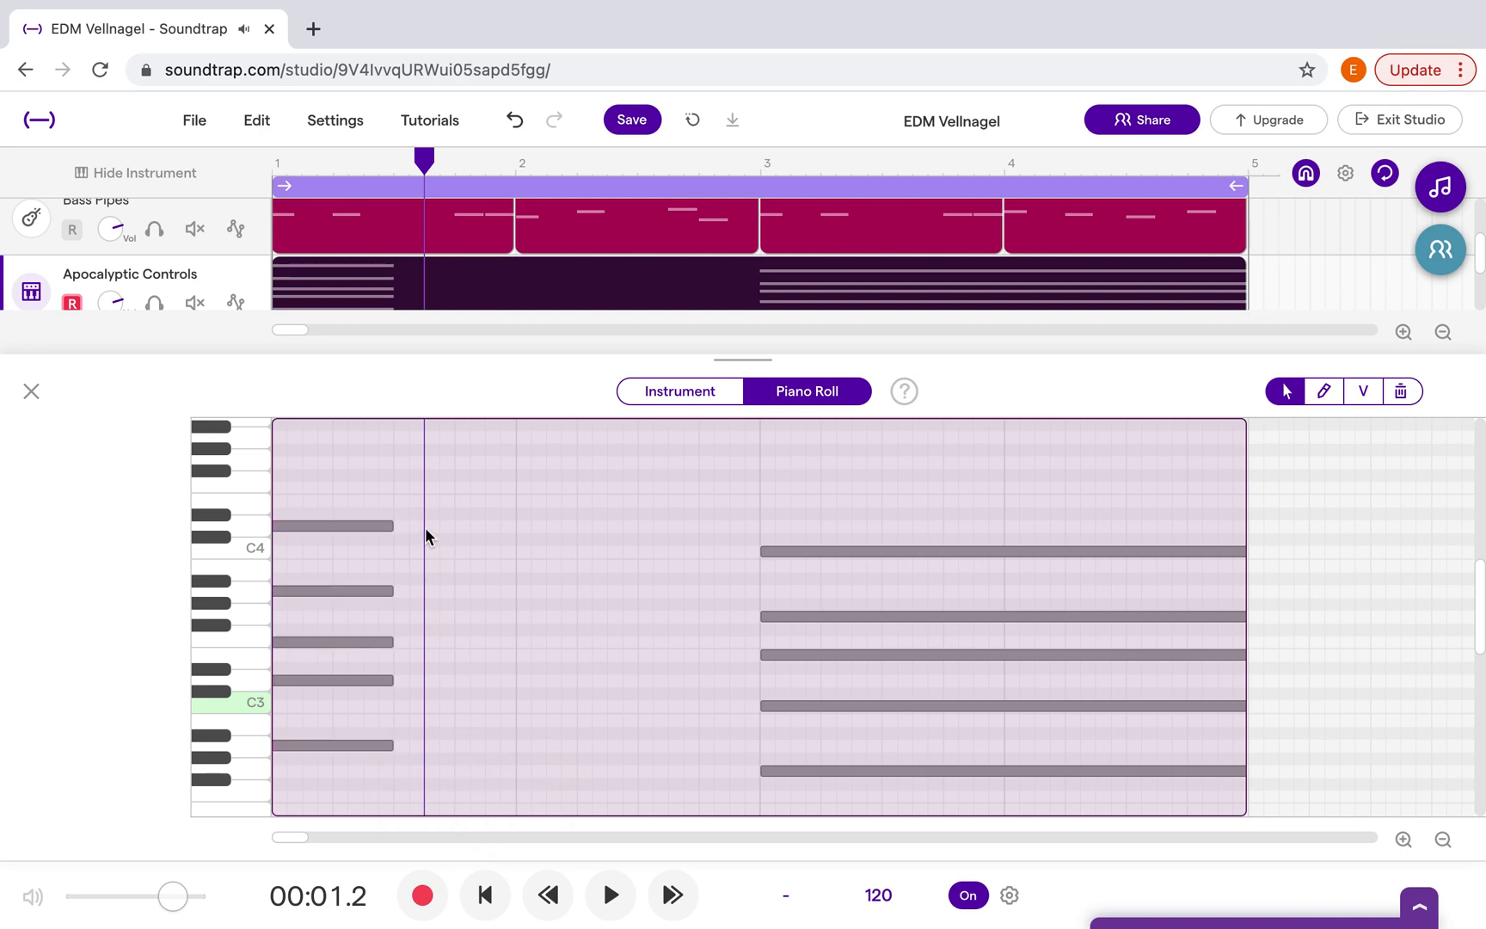
pyautogui.hotkey('ctrl', 'v')
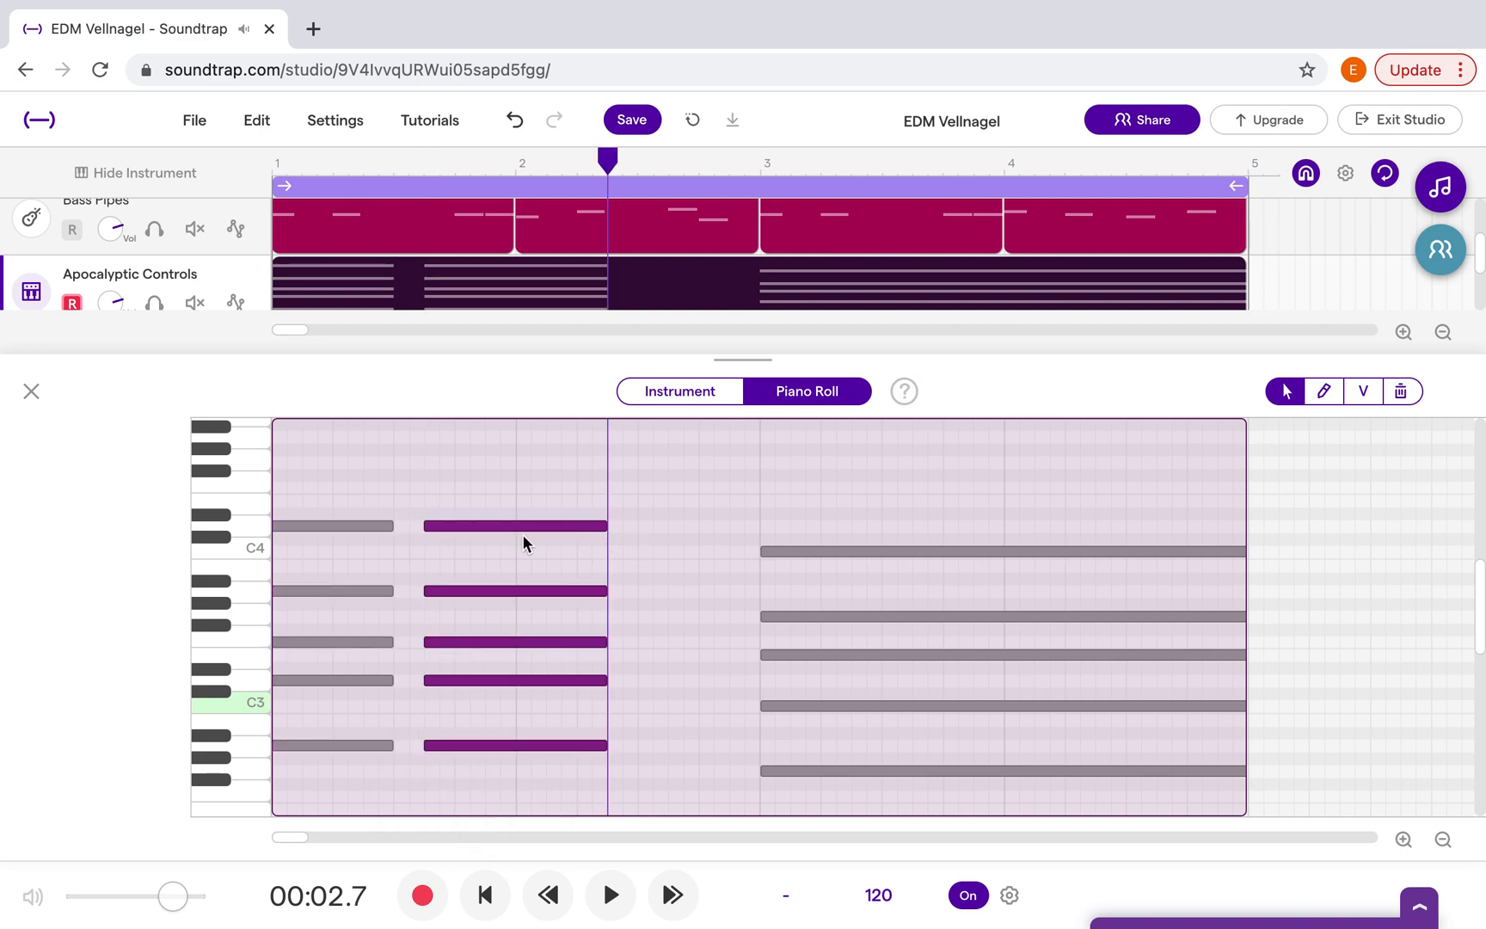
pyautogui.moveTo(608, 528); pyautogui.dragTo(517, 520)
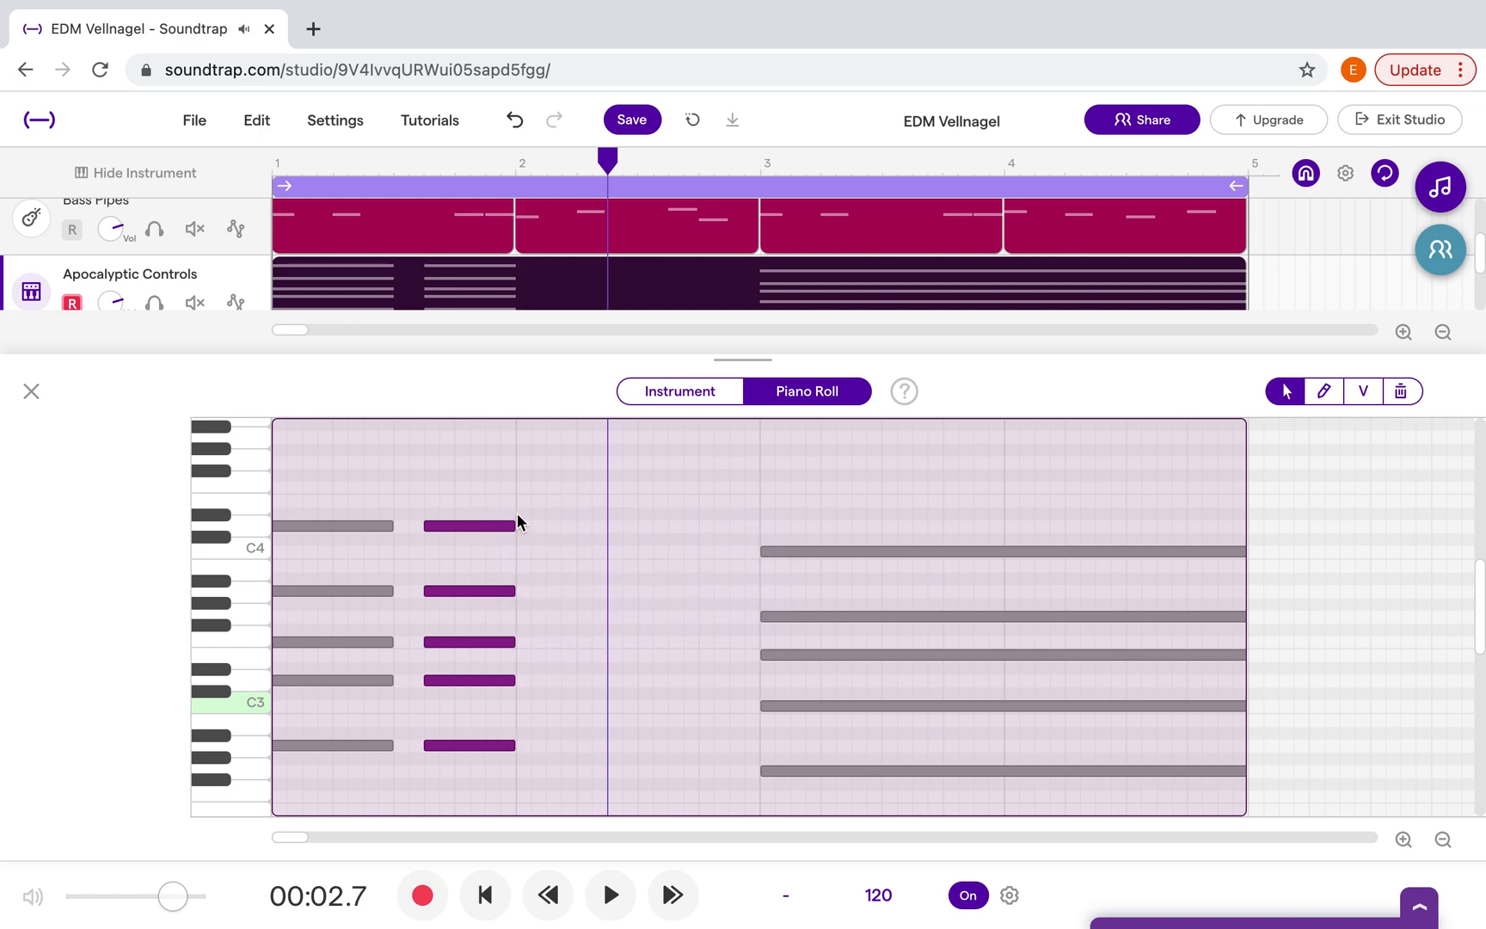
# - Paste the D minor chord twice in bar 2: two beats from its start, and from two and a half beats in to its end
pyautogui.click(518, 520)
pyautogui.hotkey('ctrl', 'v')
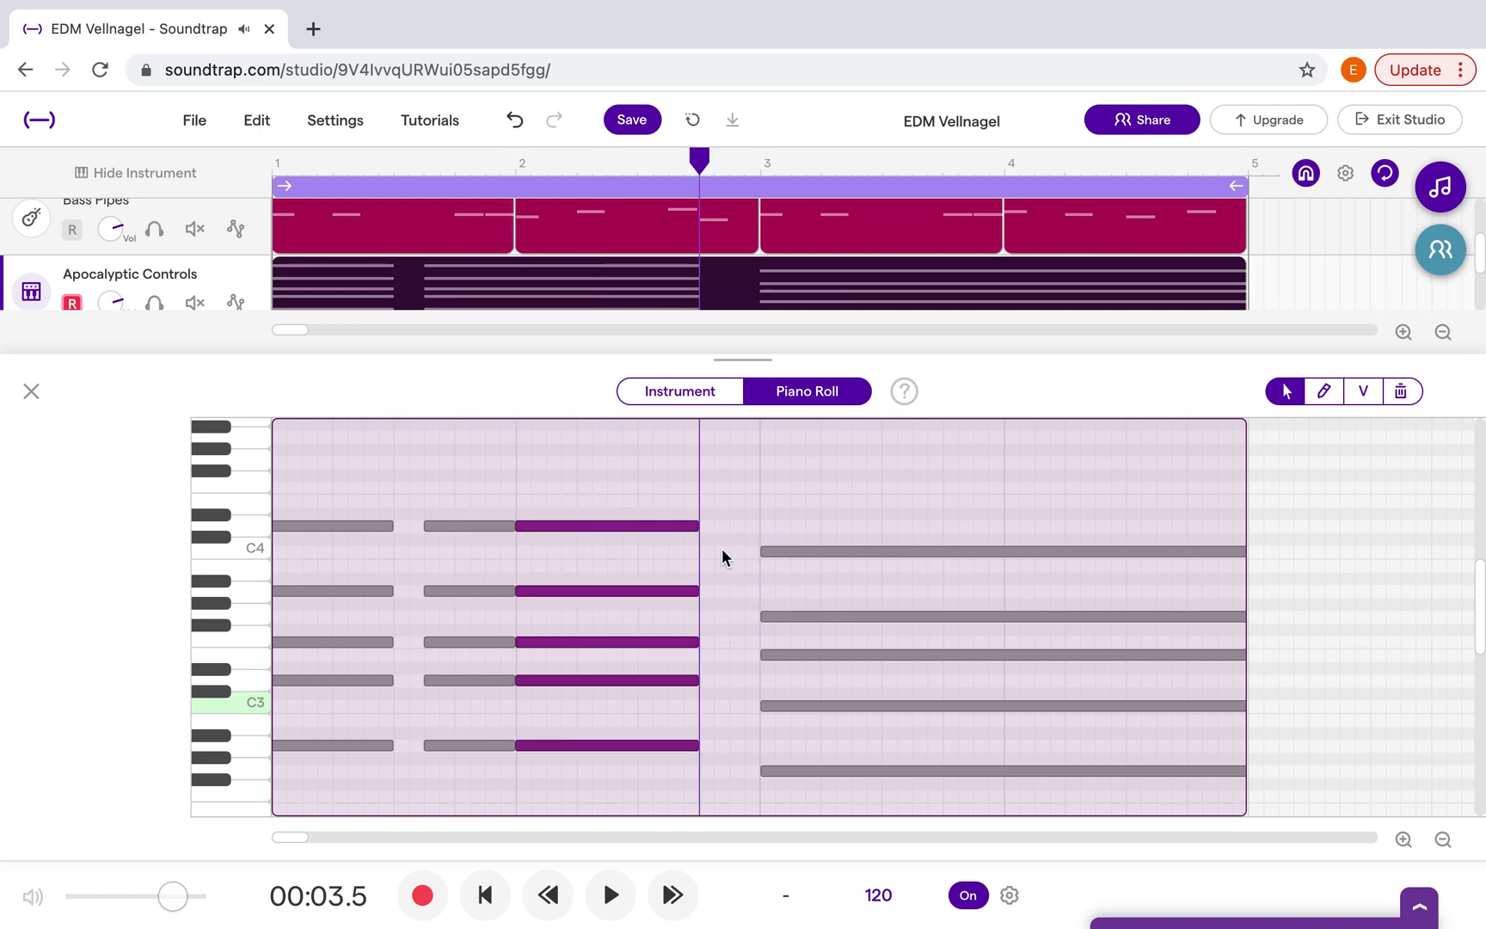
pyautogui.moveTo(695, 525); pyautogui.dragTo(637, 526)
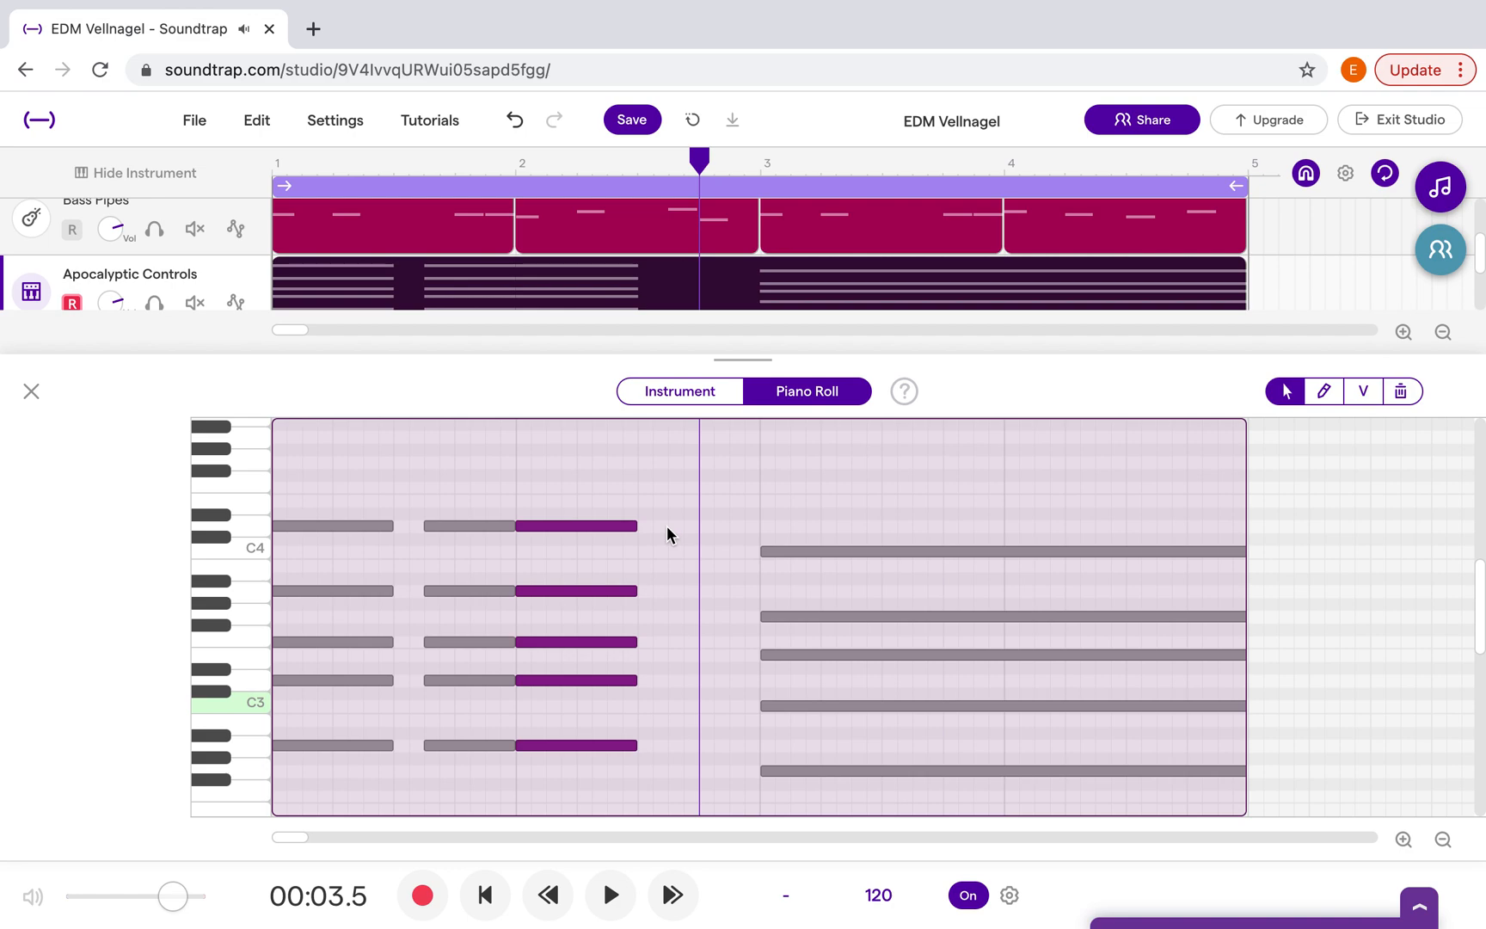
pyautogui.click(667, 532)
pyautogui.press('super+v')
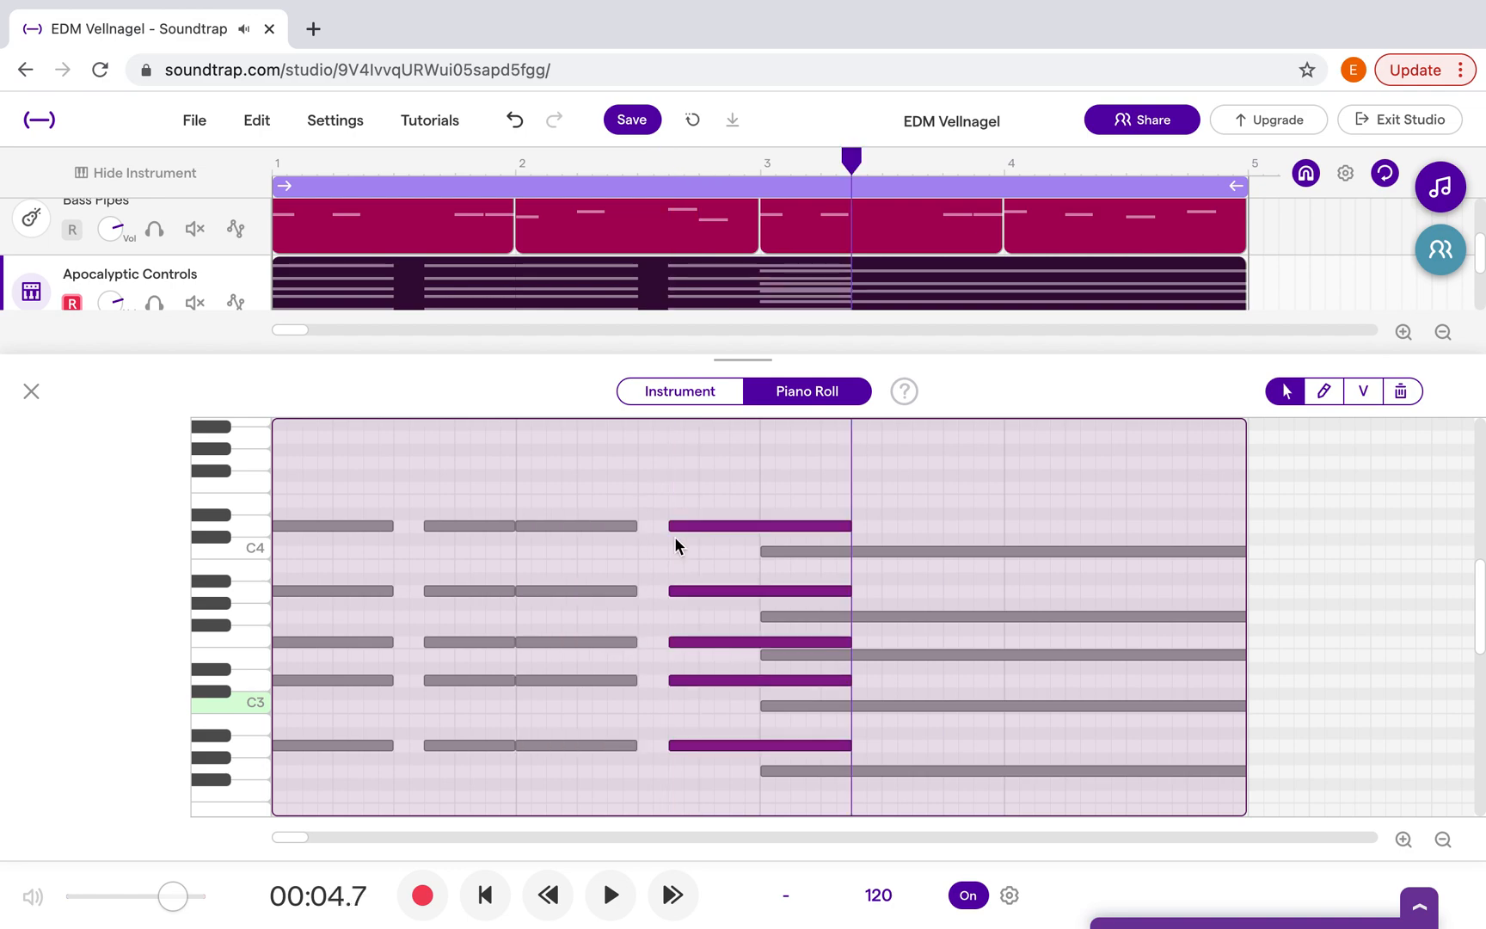
pyautogui.moveTo(849, 529); pyautogui.dragTo(755, 531)
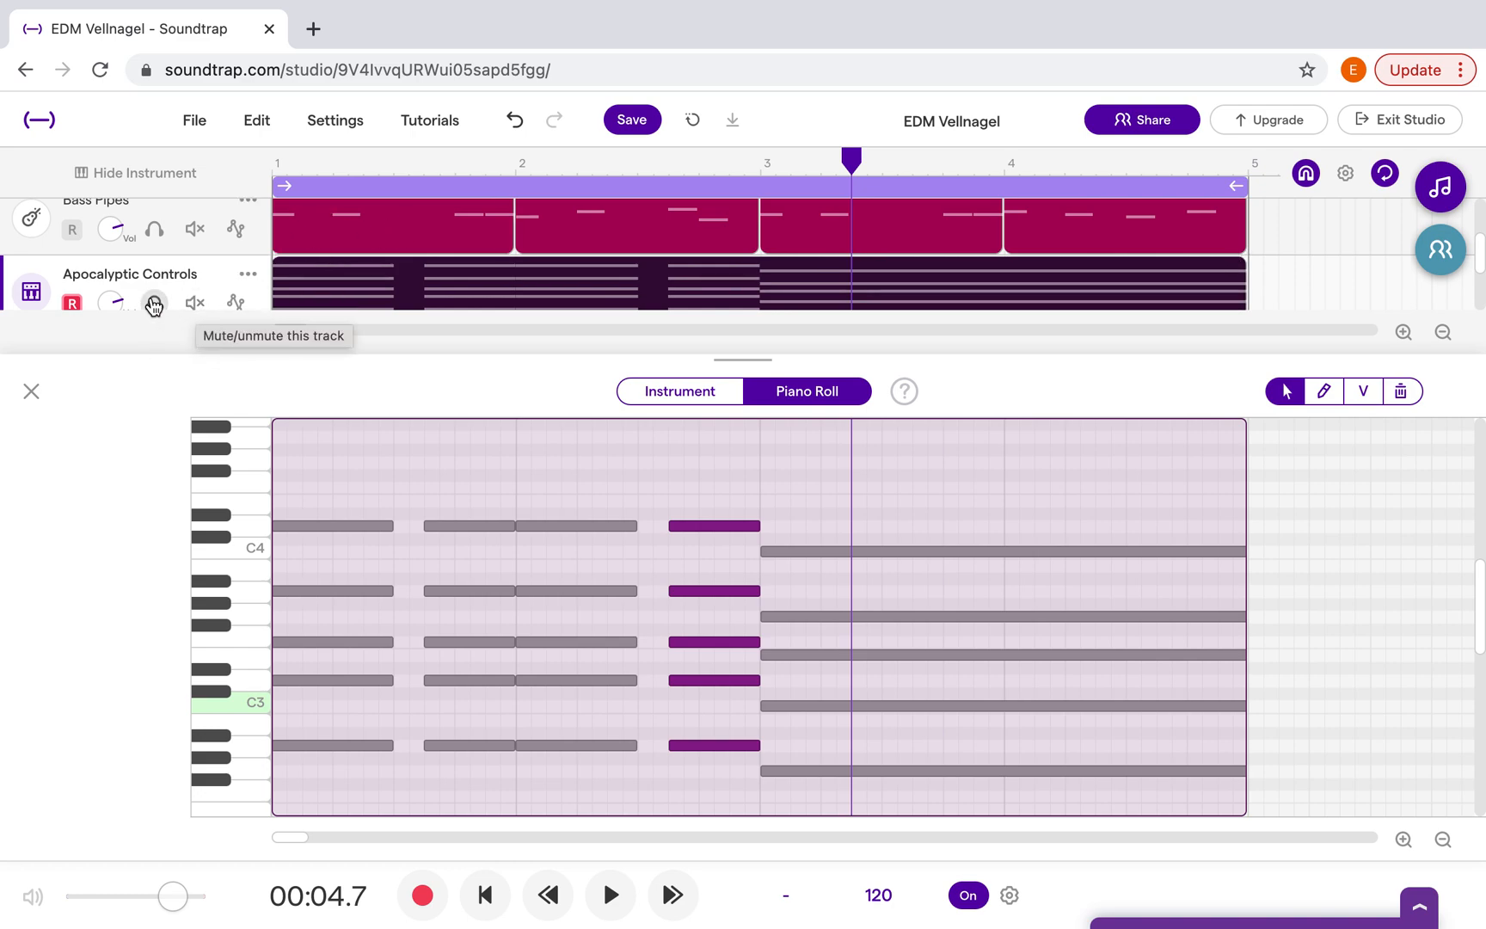
# - Solo the Apocalyptic Controls track and play it from the start to hear the new D minor rhythm
pyautogui.click(154, 305)
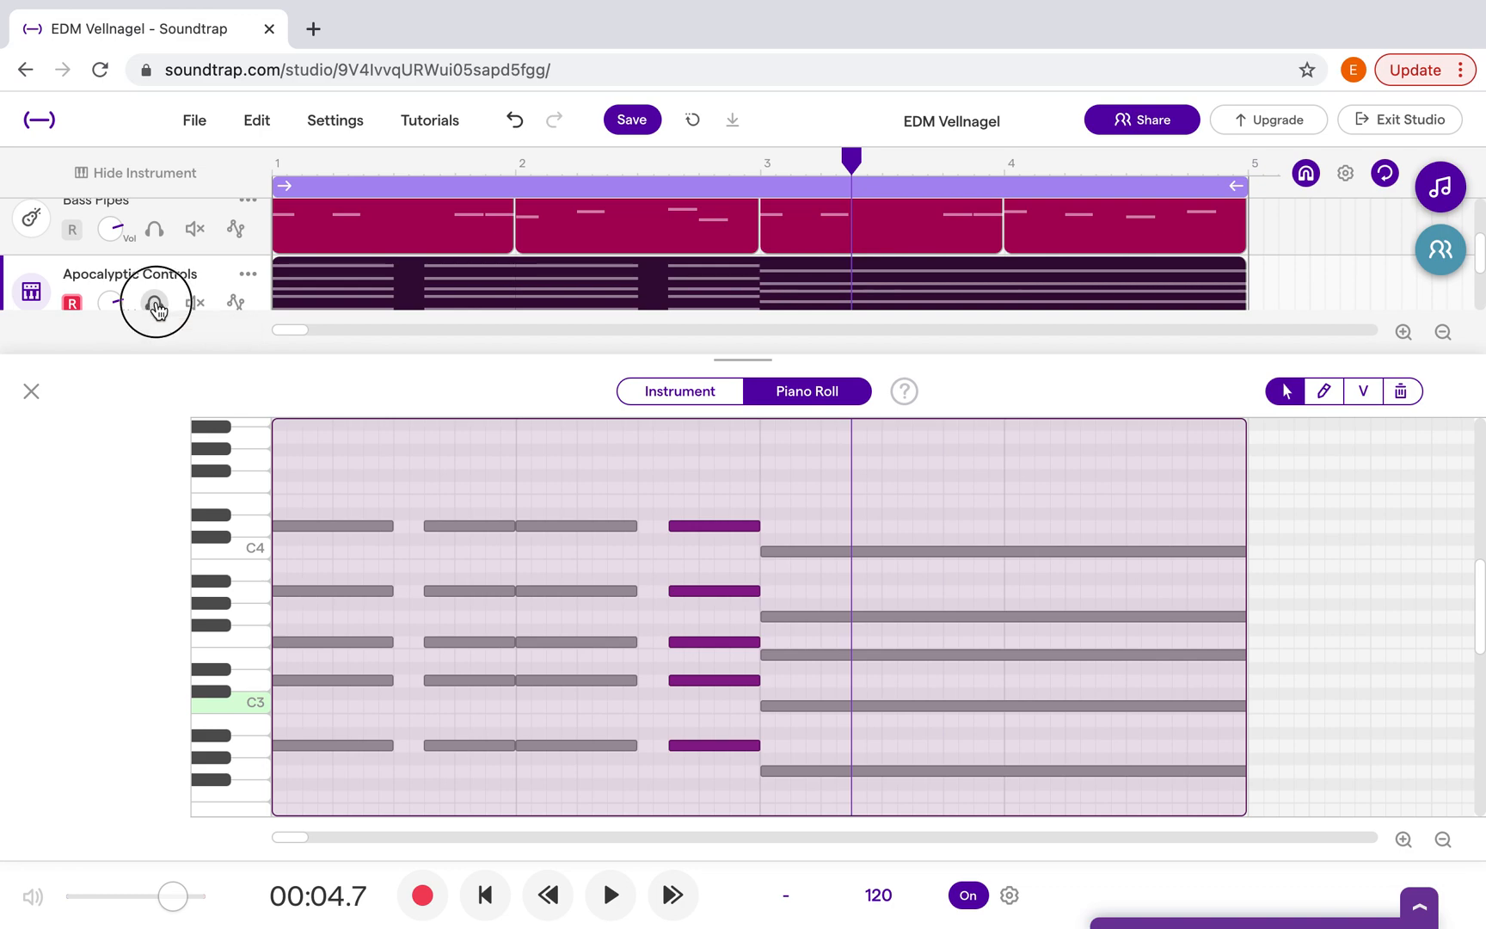
pyautogui.click(490, 894)
pyautogui.click(611, 896)
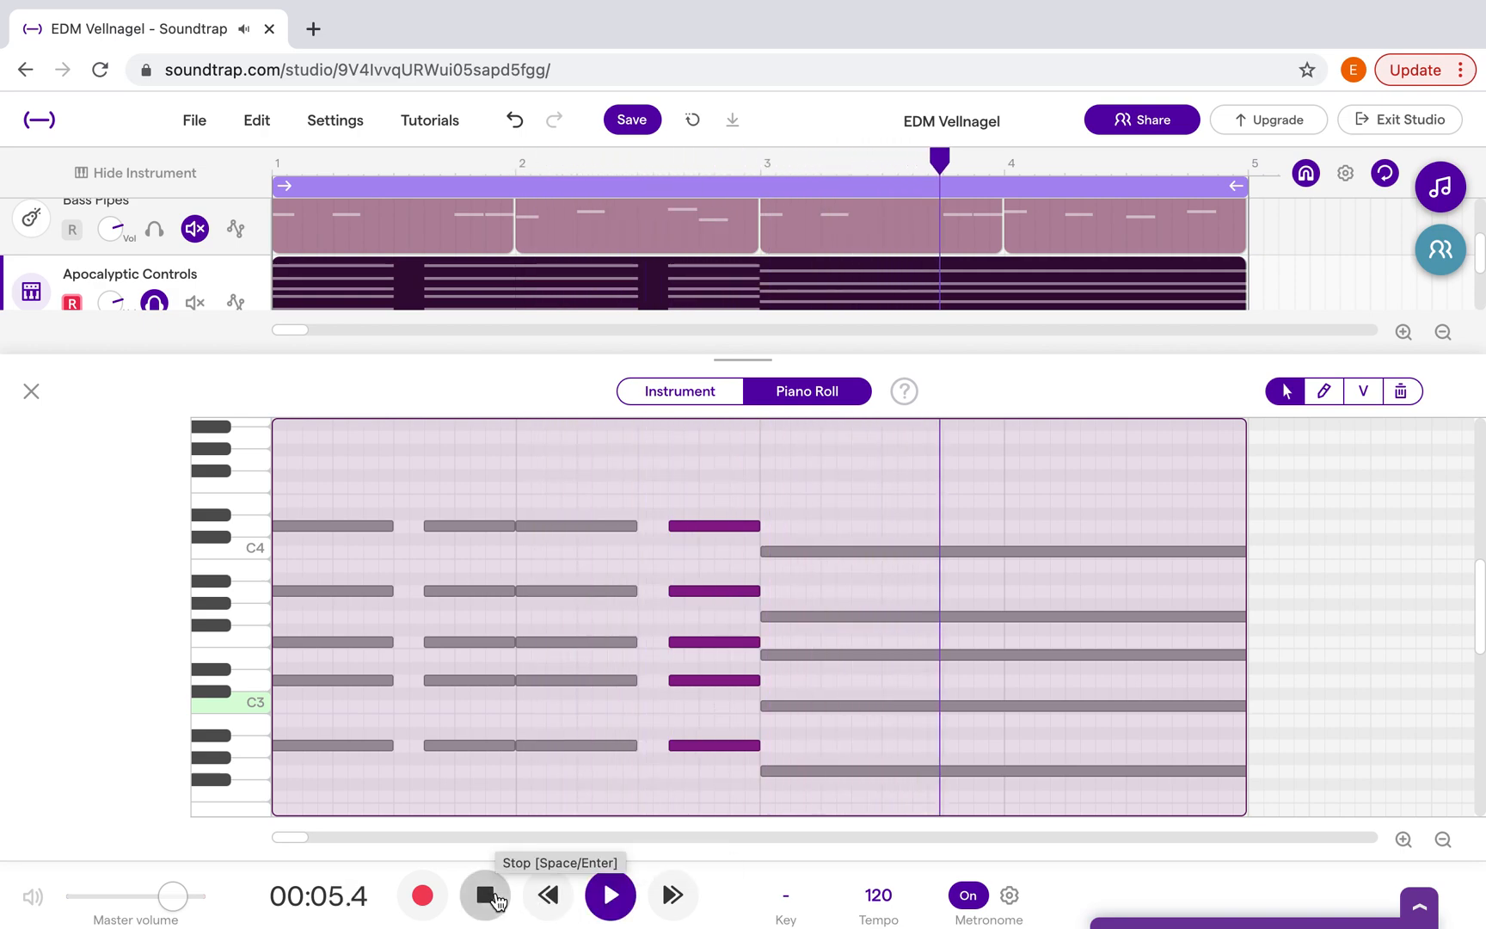
pyautogui.click(496, 898)
pyautogui.click(487, 895)
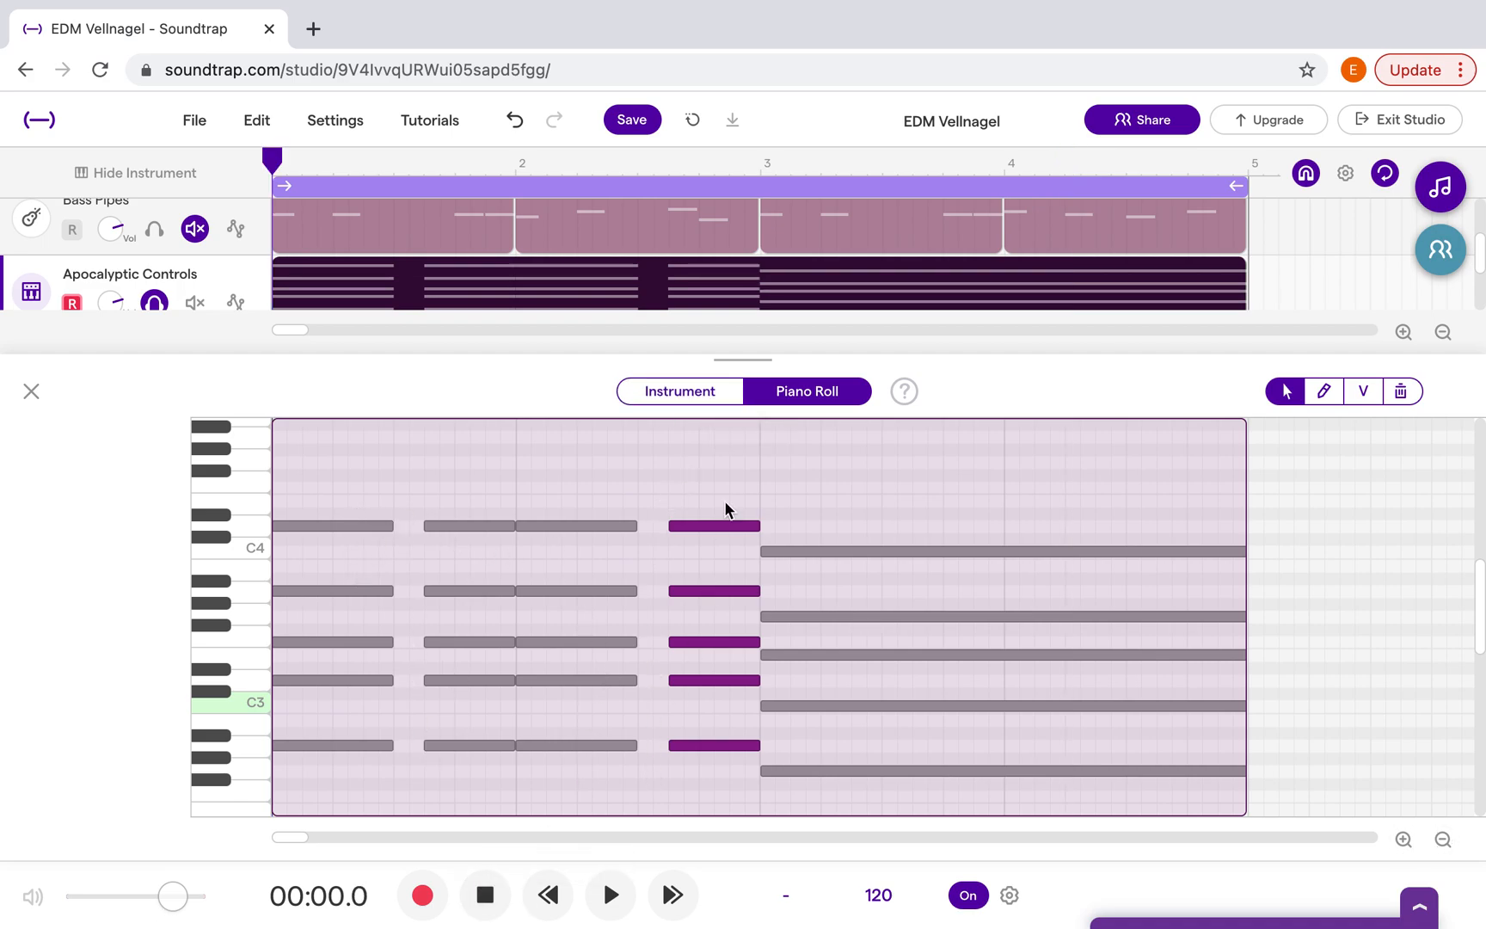
# - Lower the Apocalyptic Controls synth's Reverb to about a fifth and raise its Fuzz to about a quarter while the chords play
pyautogui.click(721, 402)
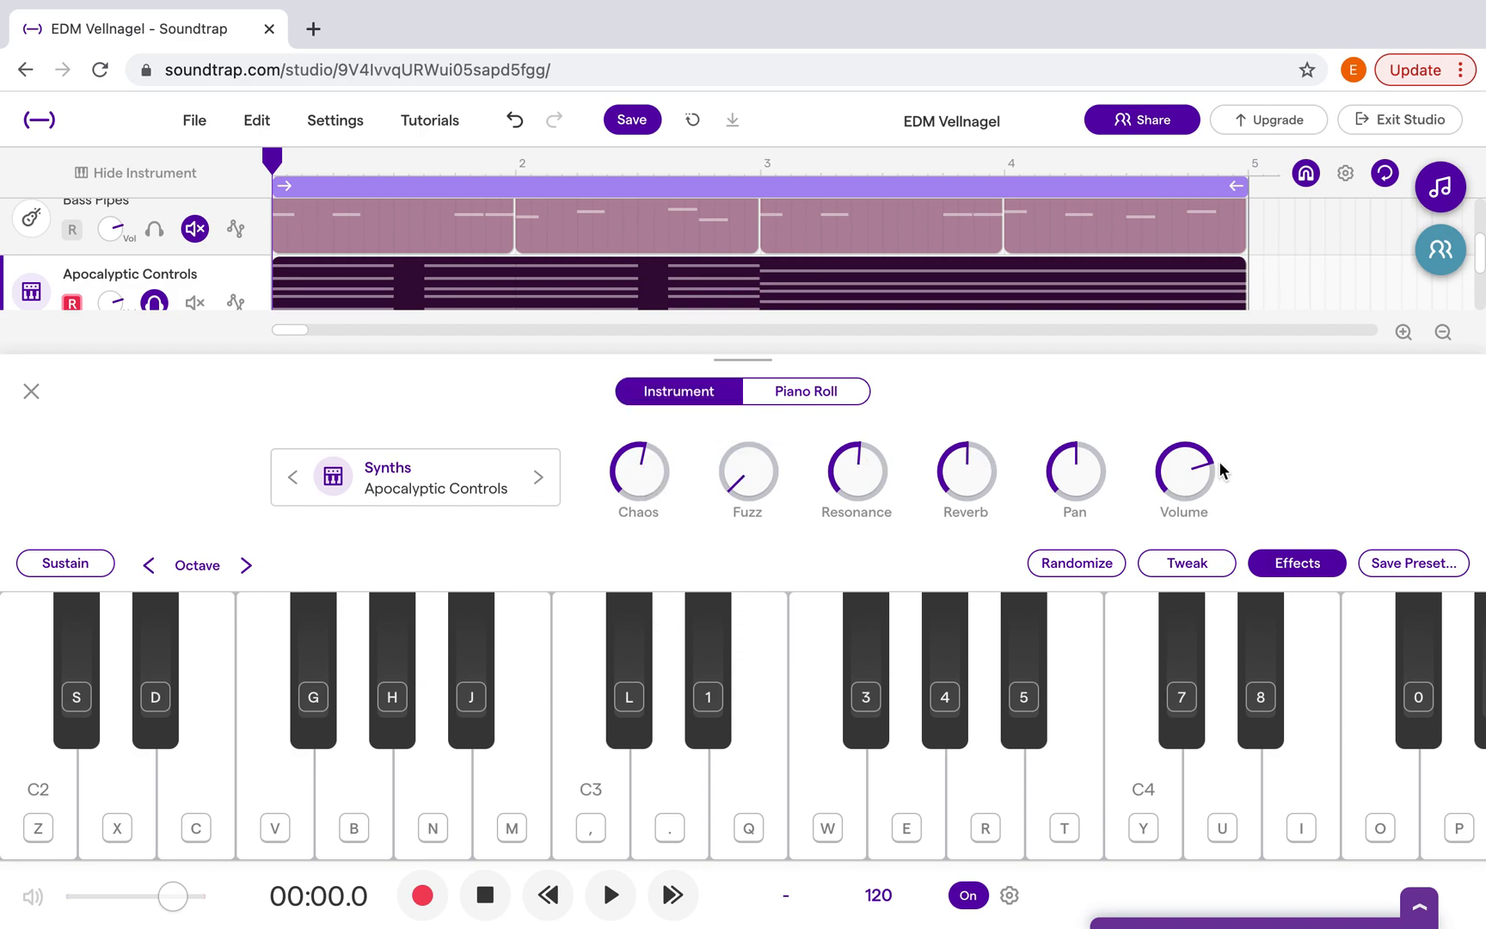
pyautogui.moveTo(946, 486); pyautogui.dragTo(943, 592)
pyautogui.click(779, 392)
pyautogui.press('space')
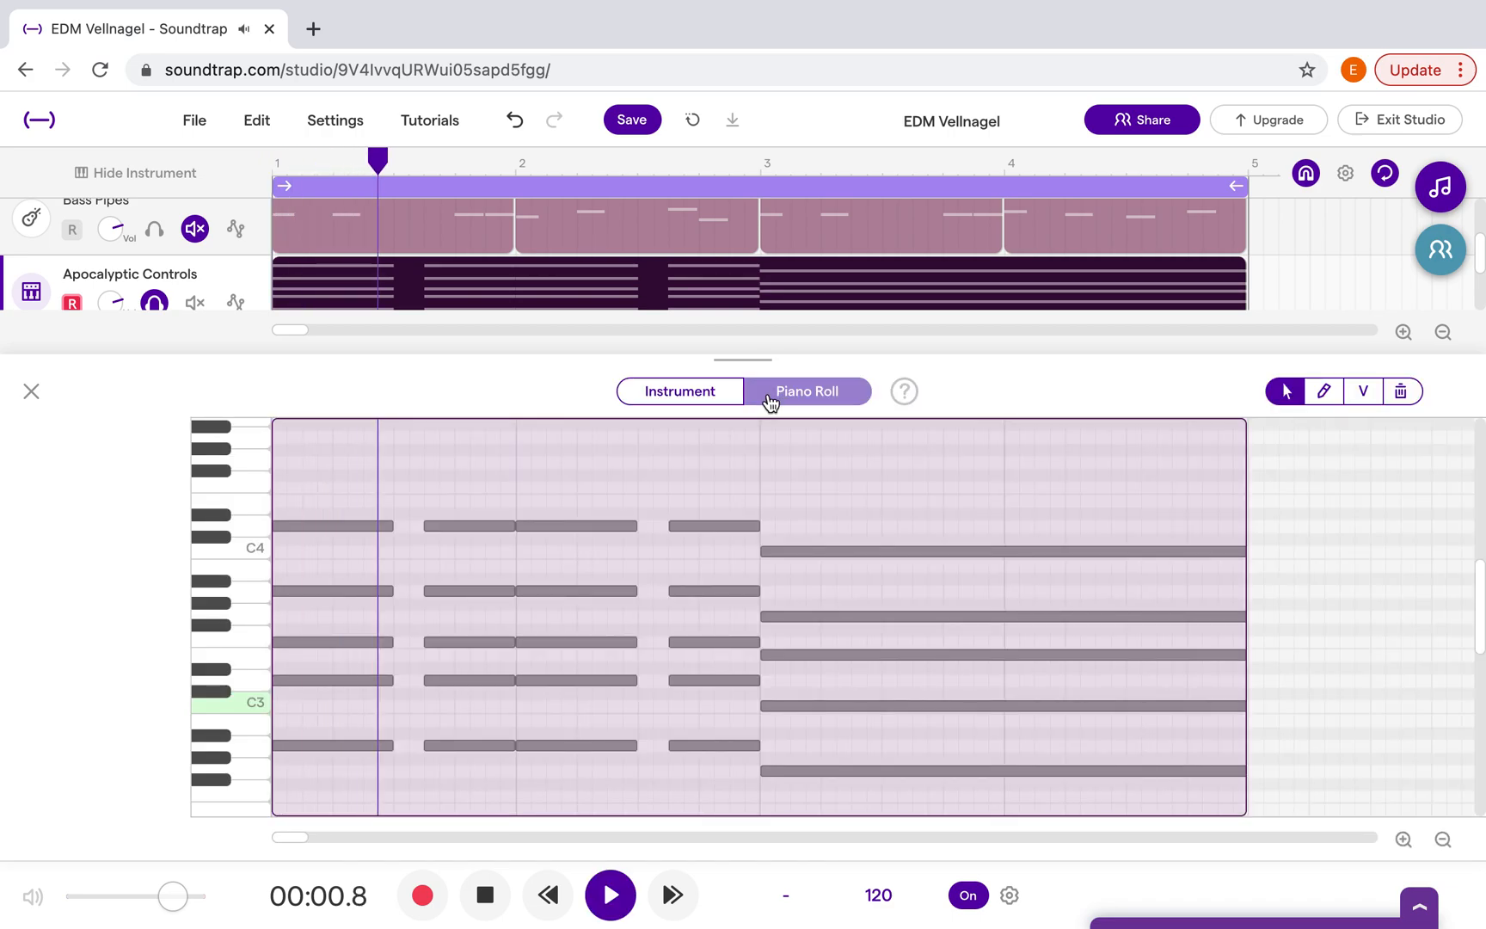
pyautogui.click(682, 403)
pyautogui.moveTo(716, 487); pyautogui.dragTo(745, 406)
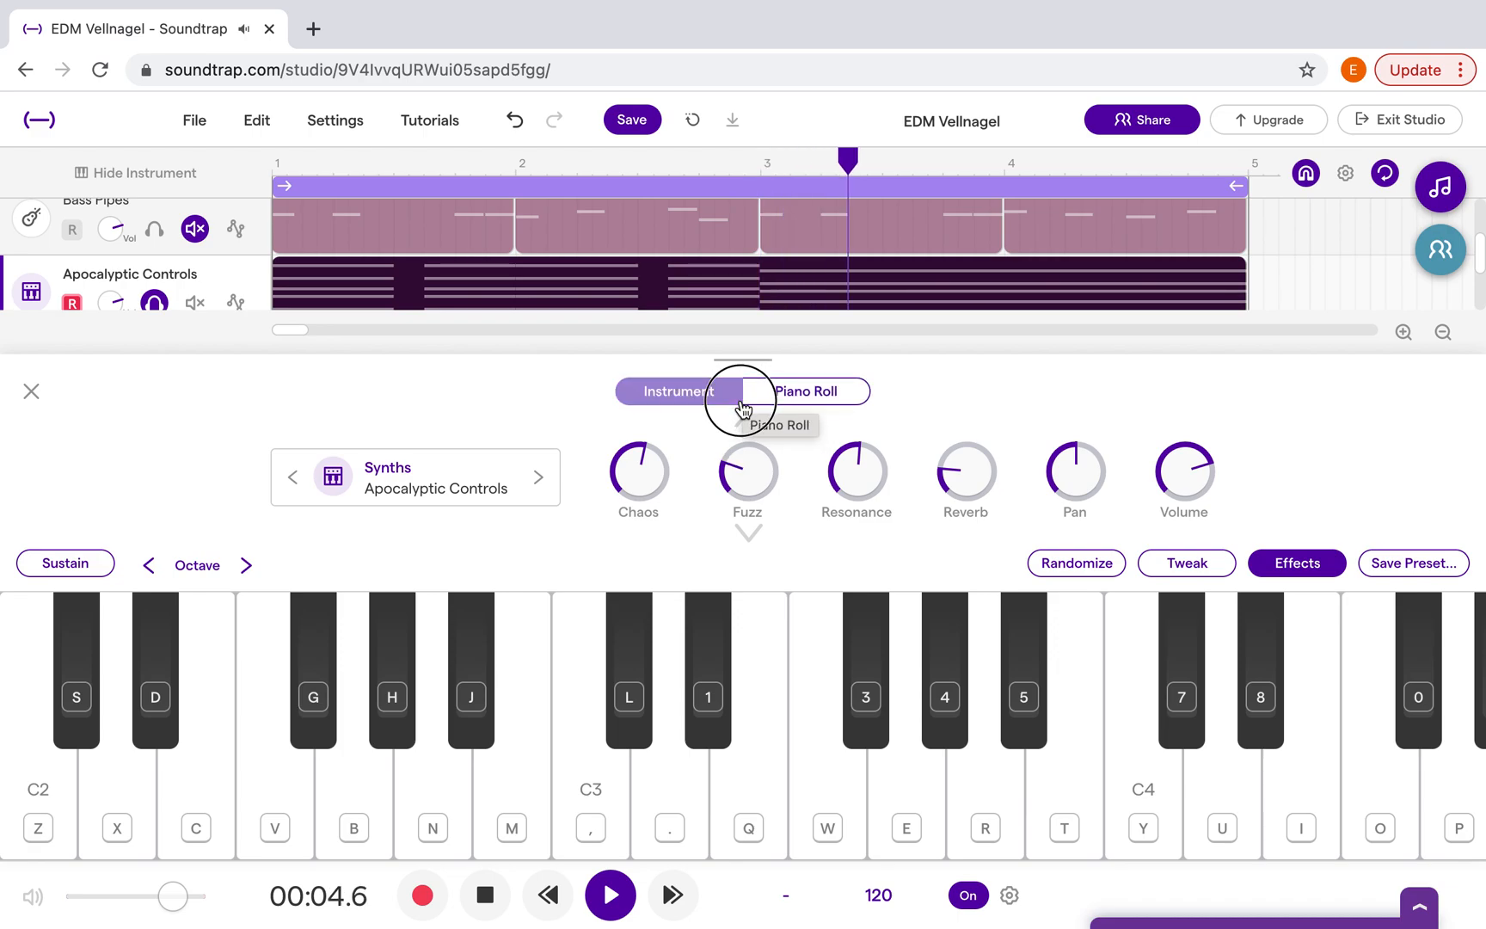
# - Adjust the synth's Chaos to a little below halfway and its Resonance to about 70% by ear, and stop playback in the piano roll
pyautogui.moveTo(651, 450); pyautogui.dragTo(653, 361)
pyautogui.moveTo(873, 474); pyautogui.dragTo(854, 549)
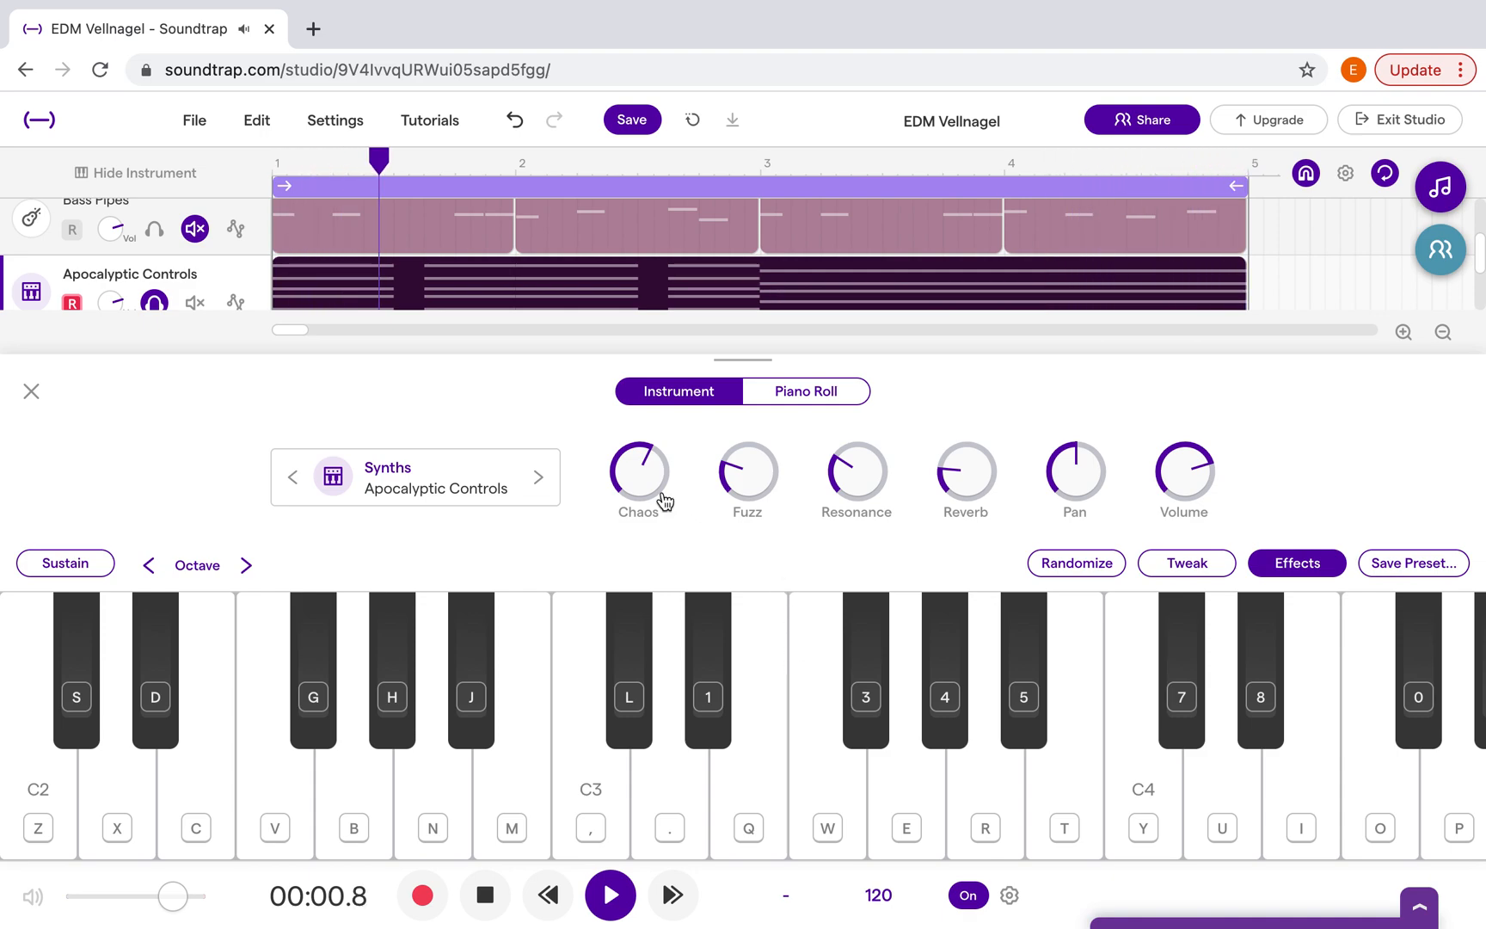
pyautogui.moveTo(638, 464); pyautogui.dragTo(636, 539)
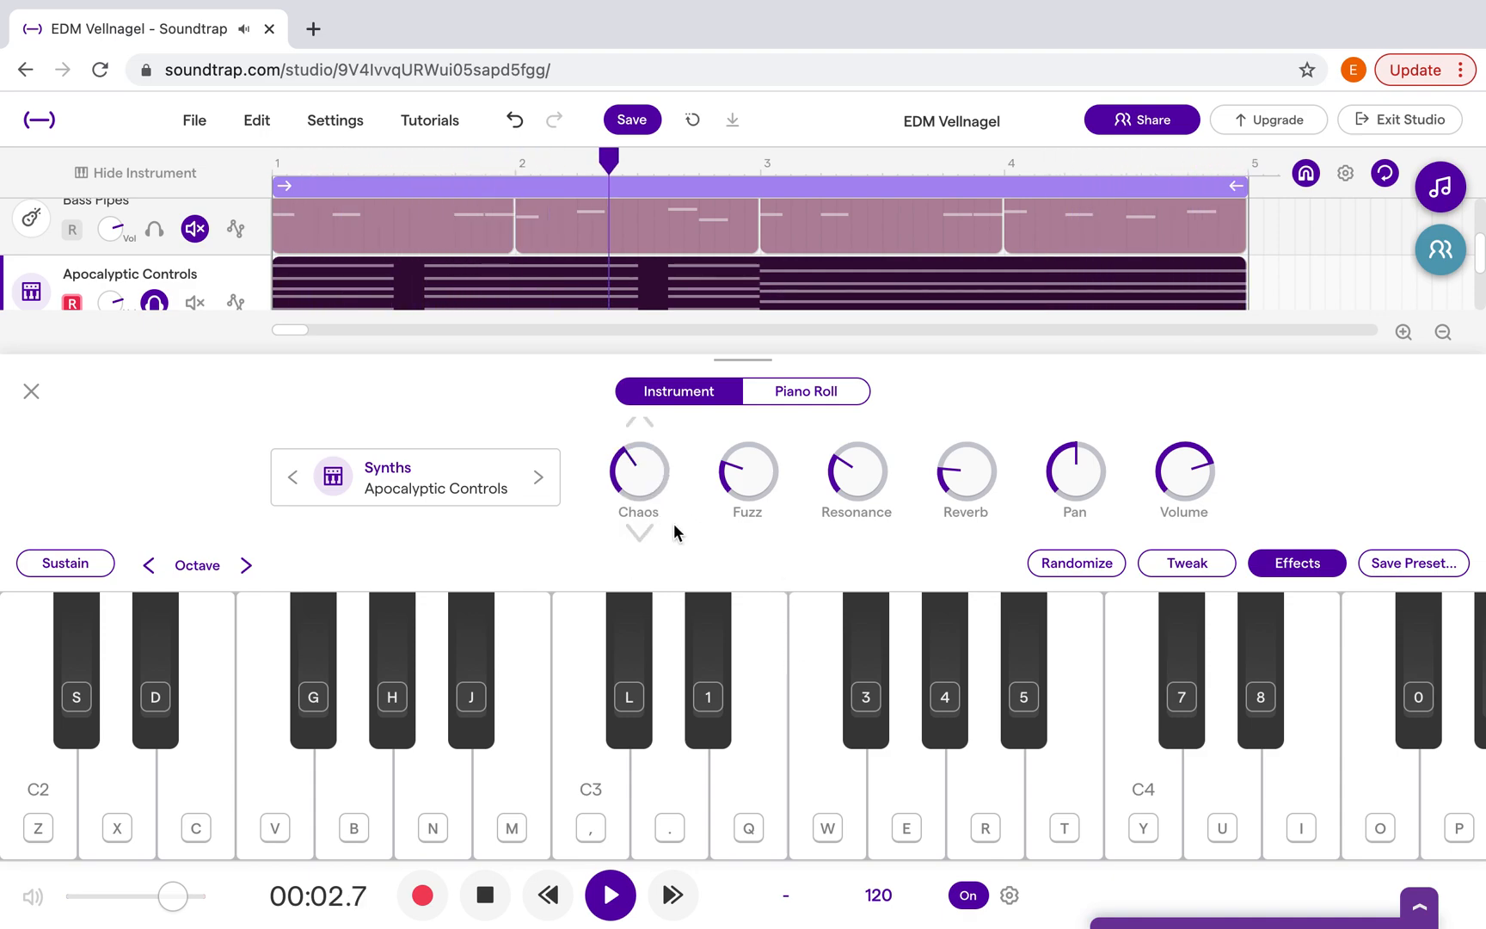
pyautogui.moveTo(862, 465); pyautogui.dragTo(899, 338)
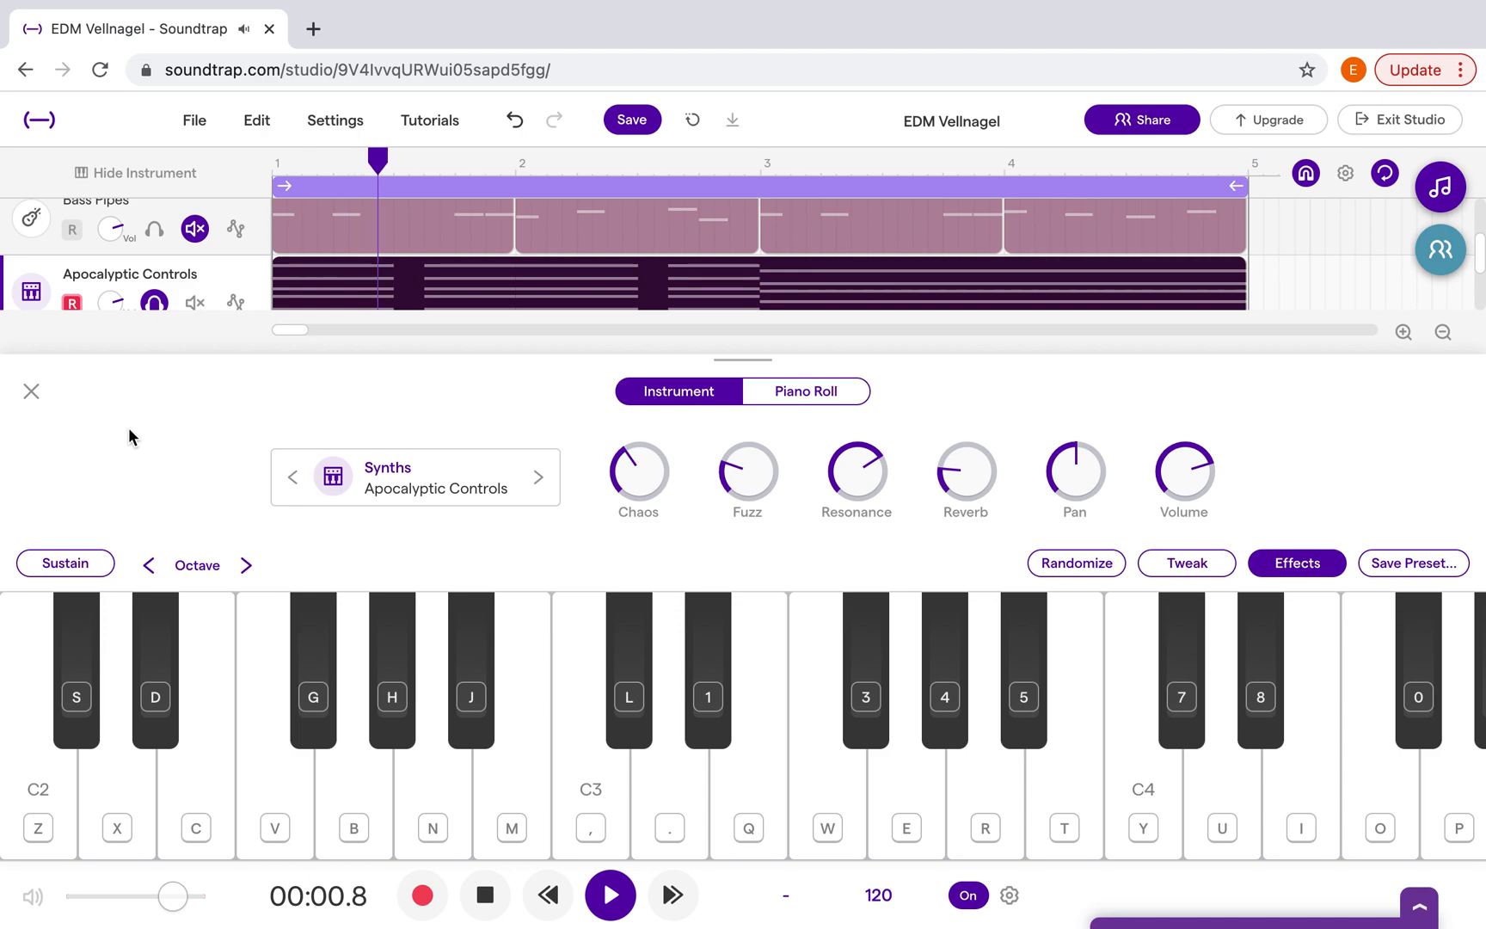
pyautogui.click(832, 394)
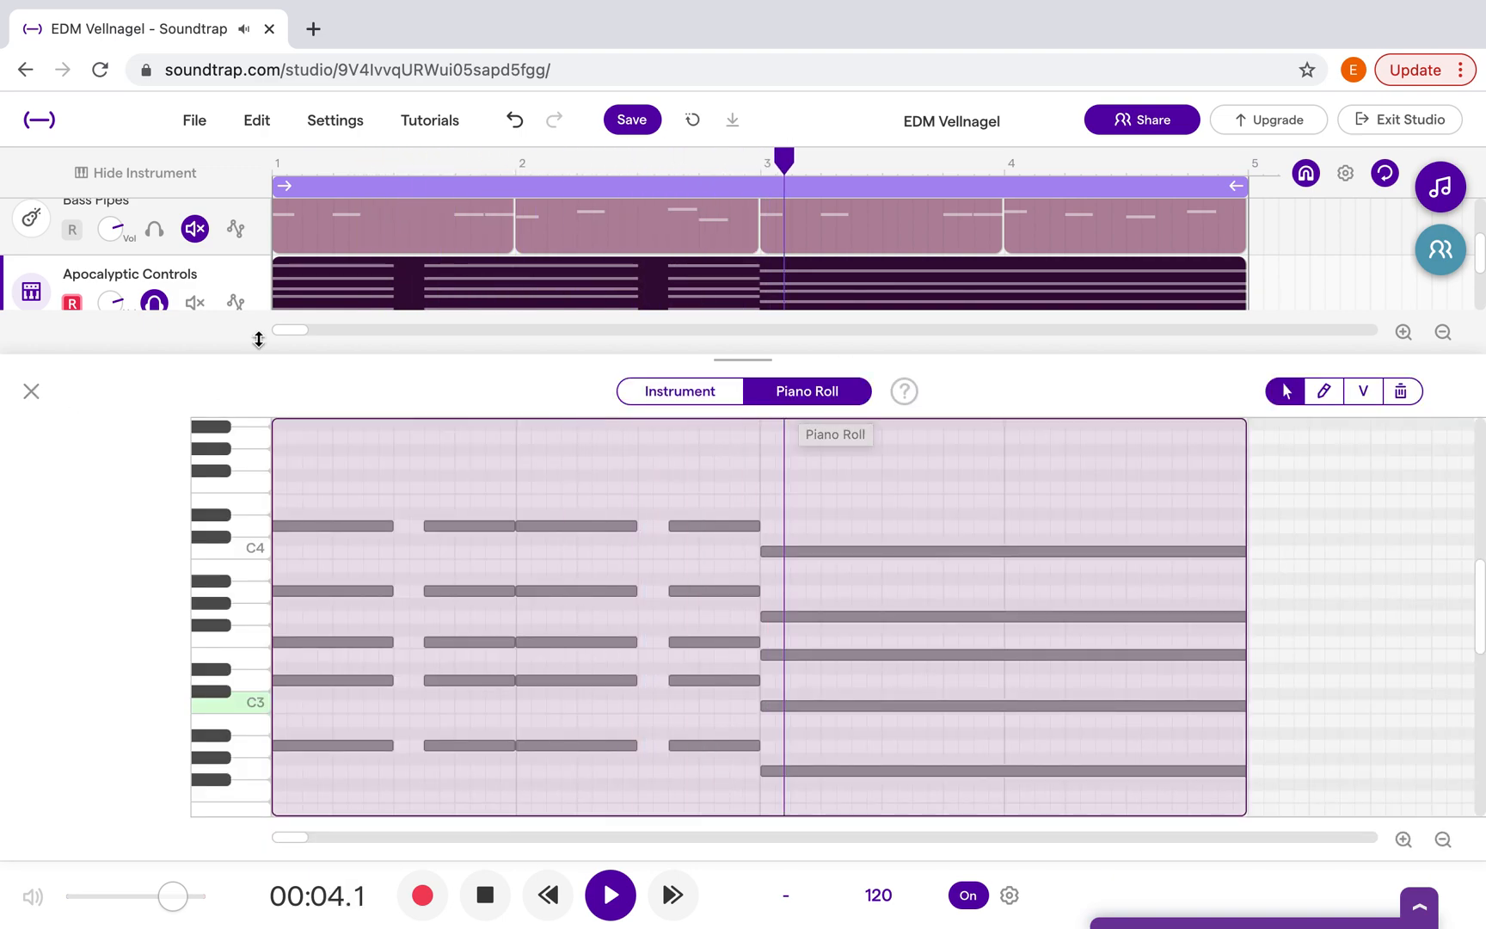
pyautogui.press('space')
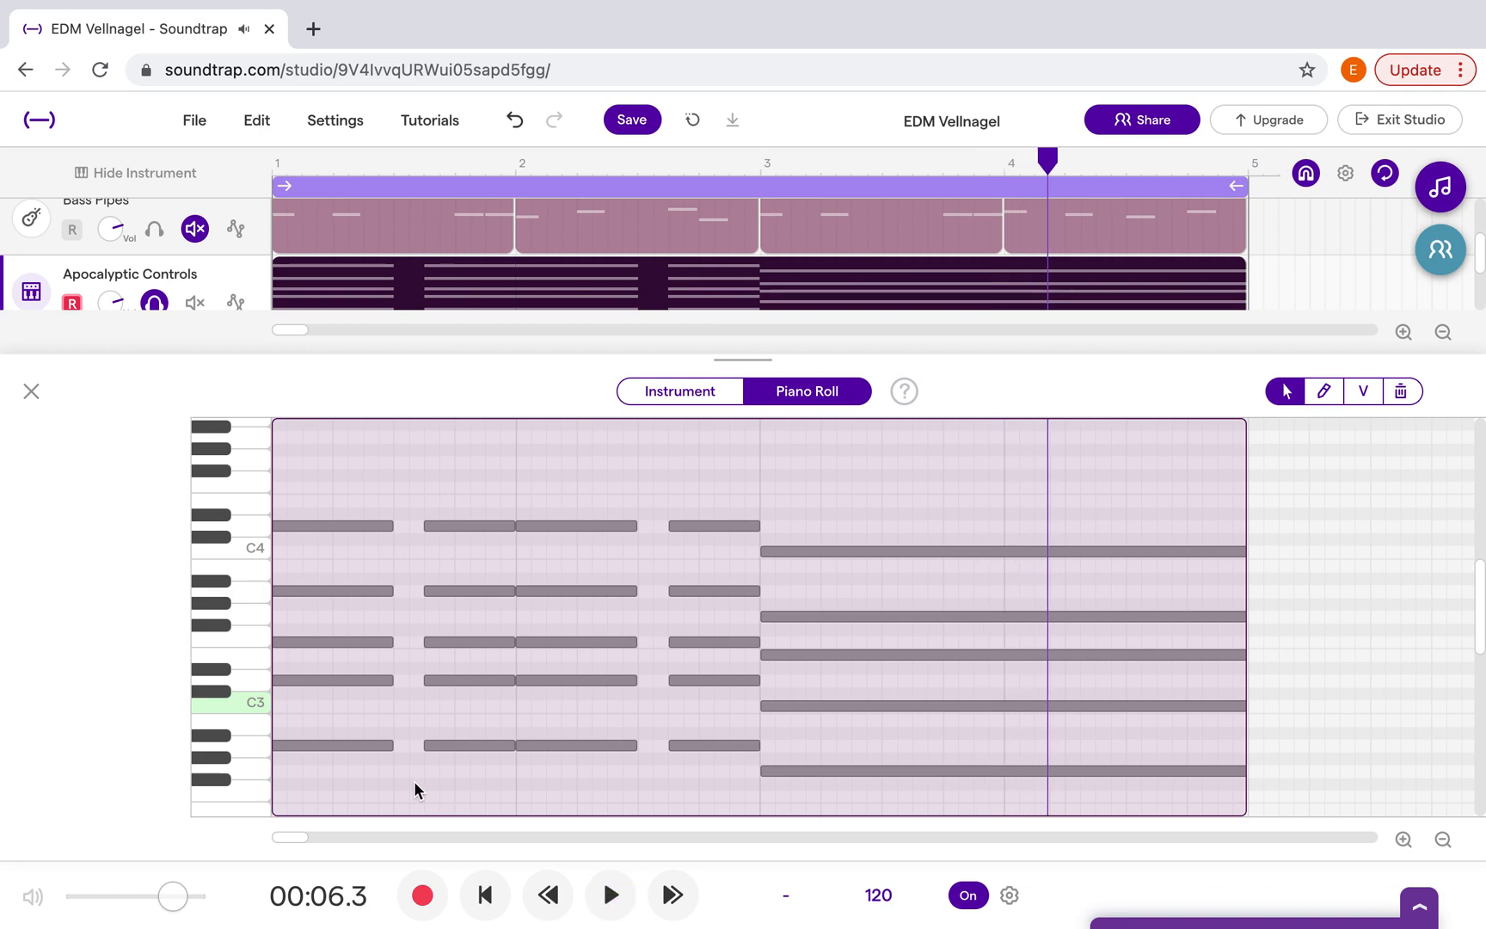
# - Unsolo the Apocalyptic Controls track, play all tracks together from the start, and return to the synth's instrument controls
pyautogui.click(154, 302)
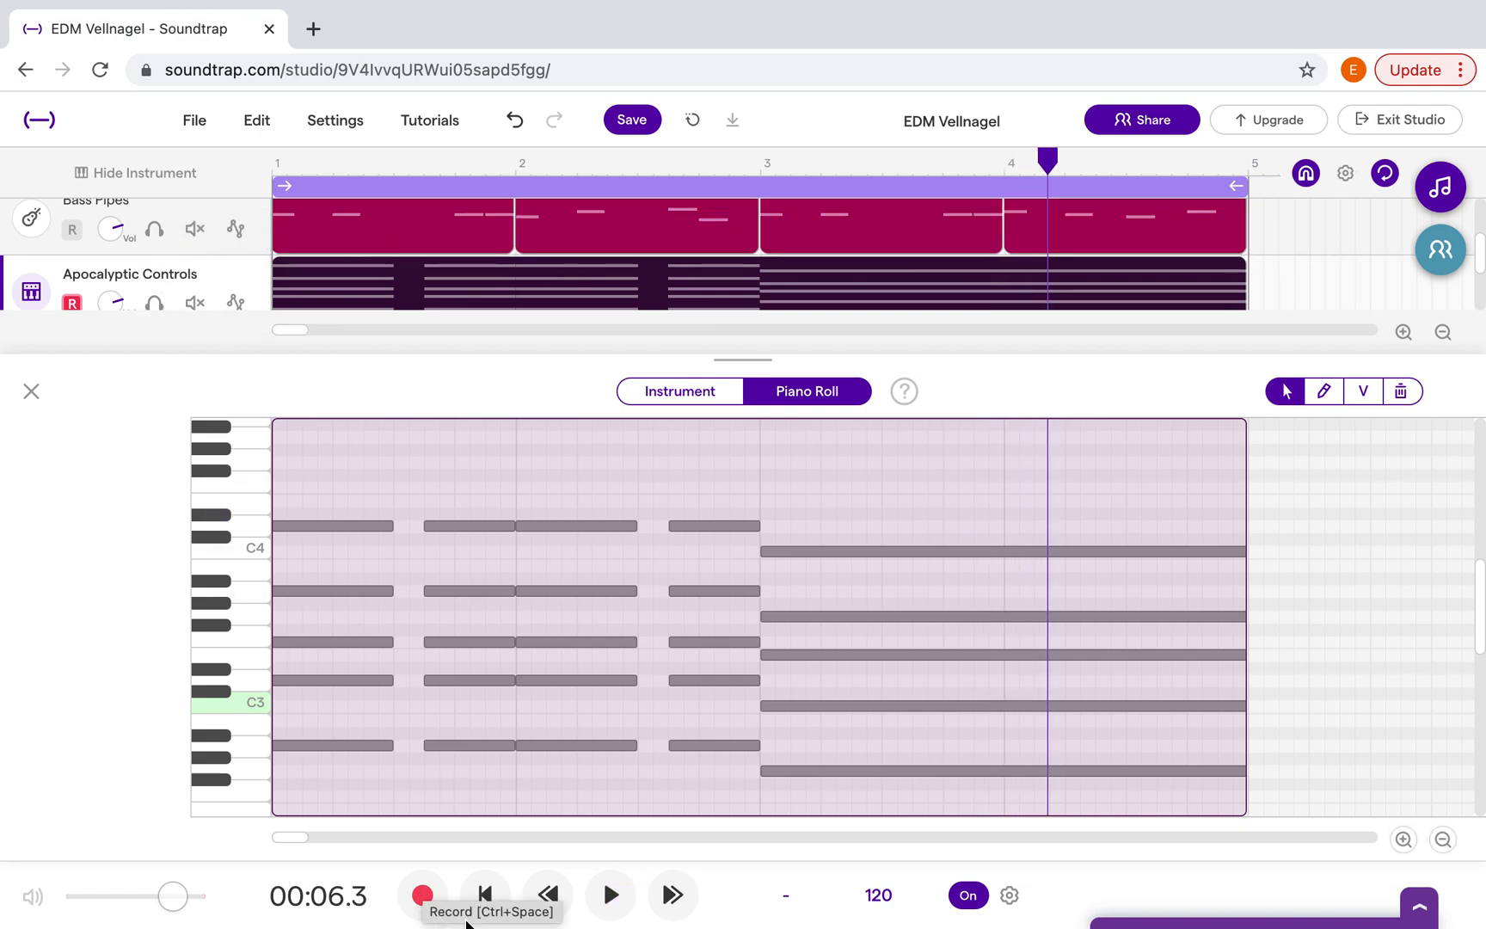
pyautogui.click(501, 903)
pyautogui.click(611, 897)
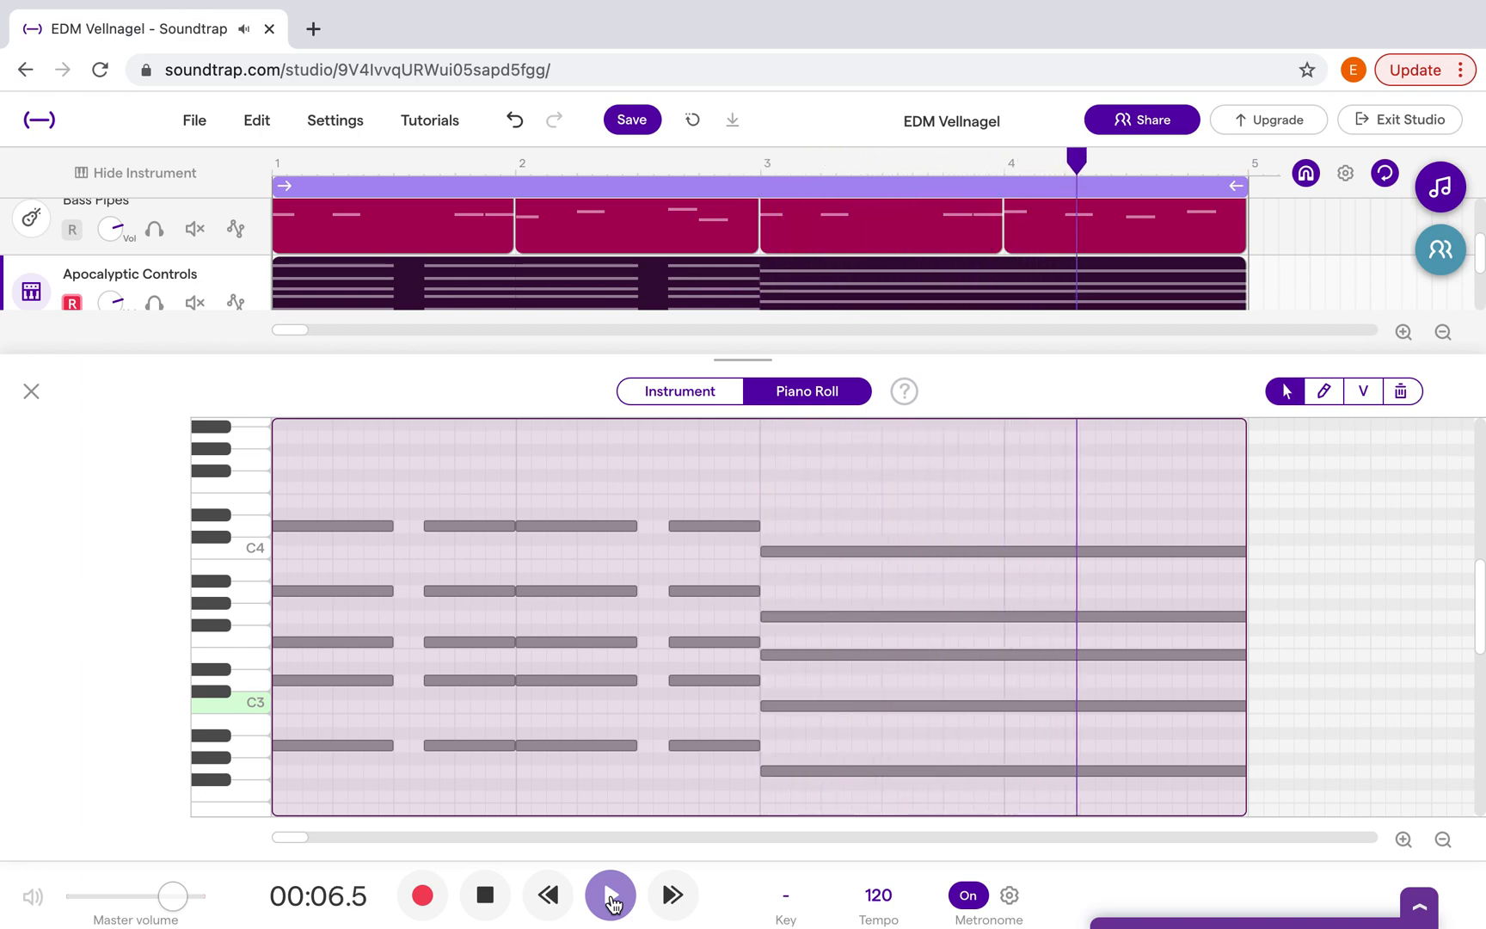
pyautogui.click(611, 899)
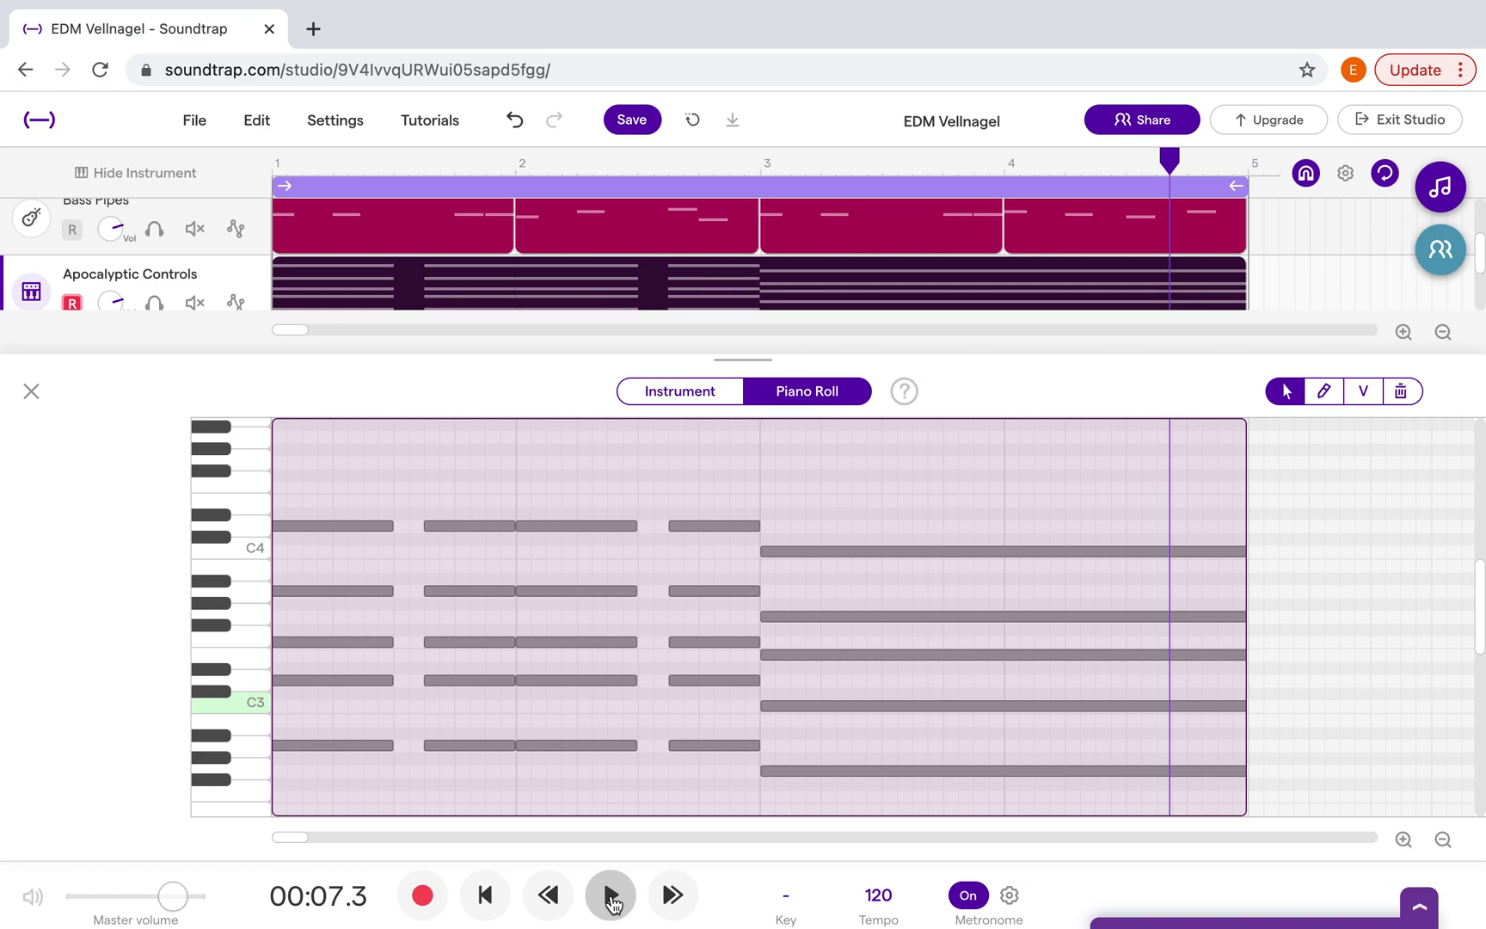
pyautogui.click(664, 383)
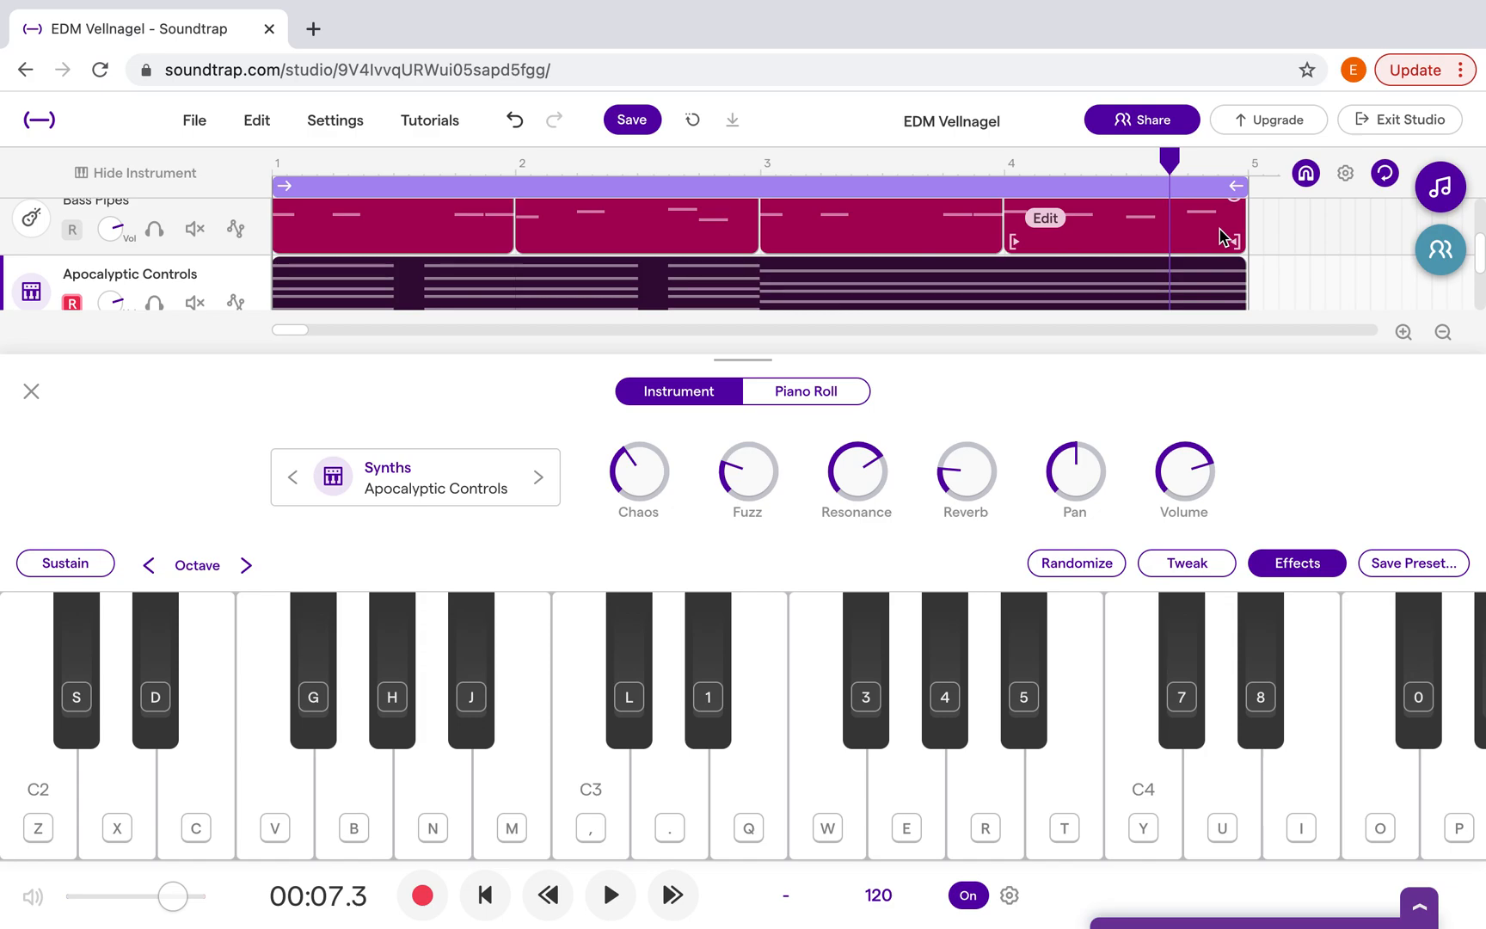
pyautogui.moveTo(1282, 10)
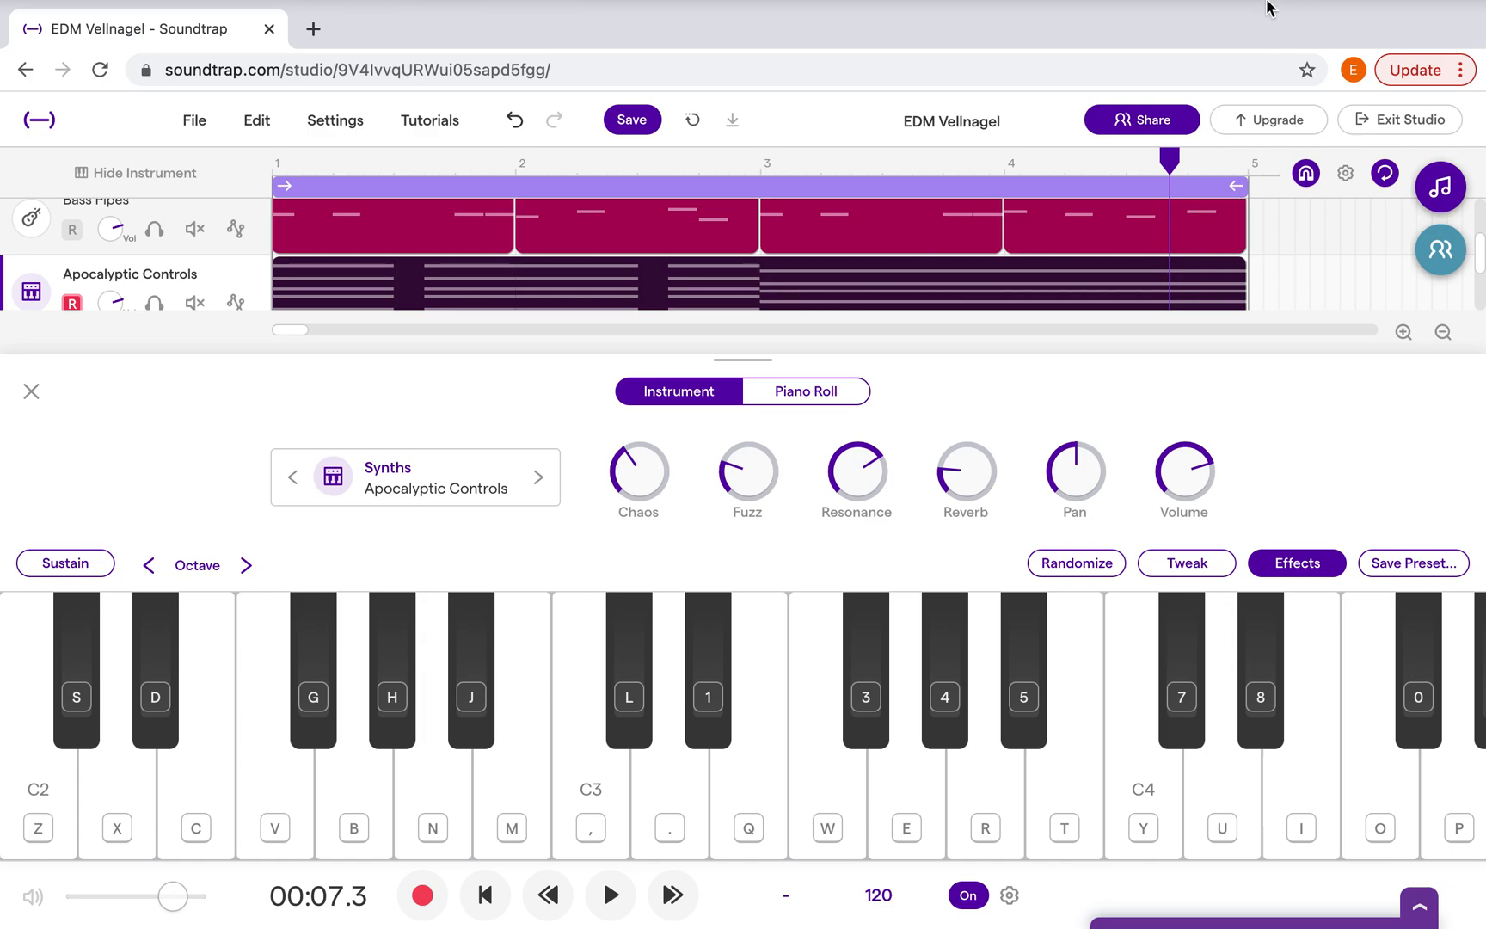